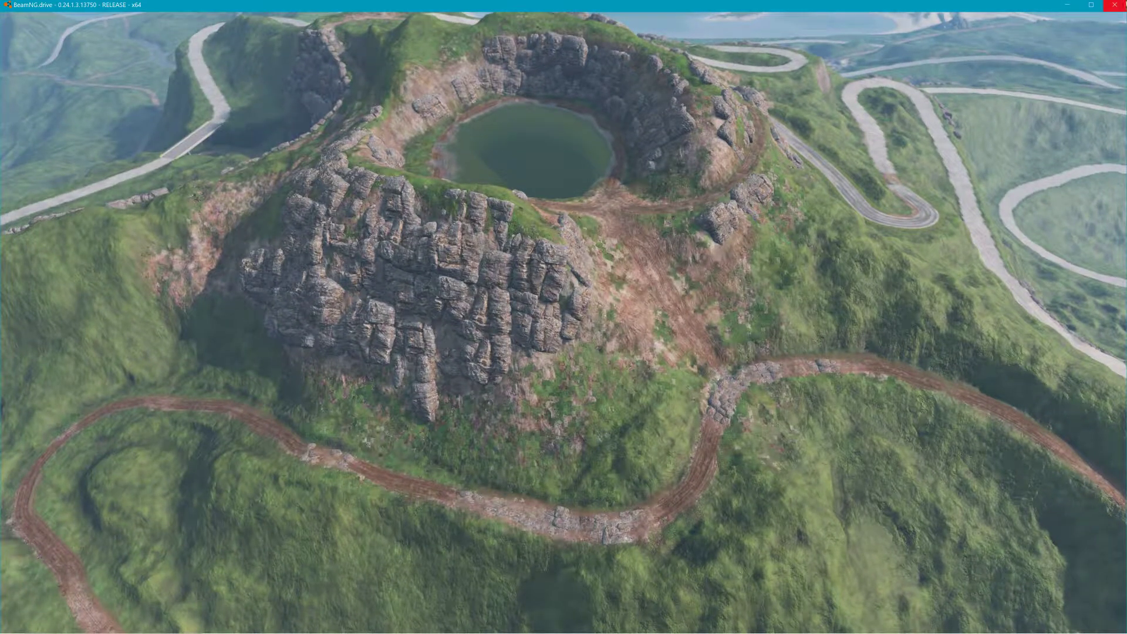
Step: Minimize the game and start Blender with a new Video Editing project
click(1066, 4)
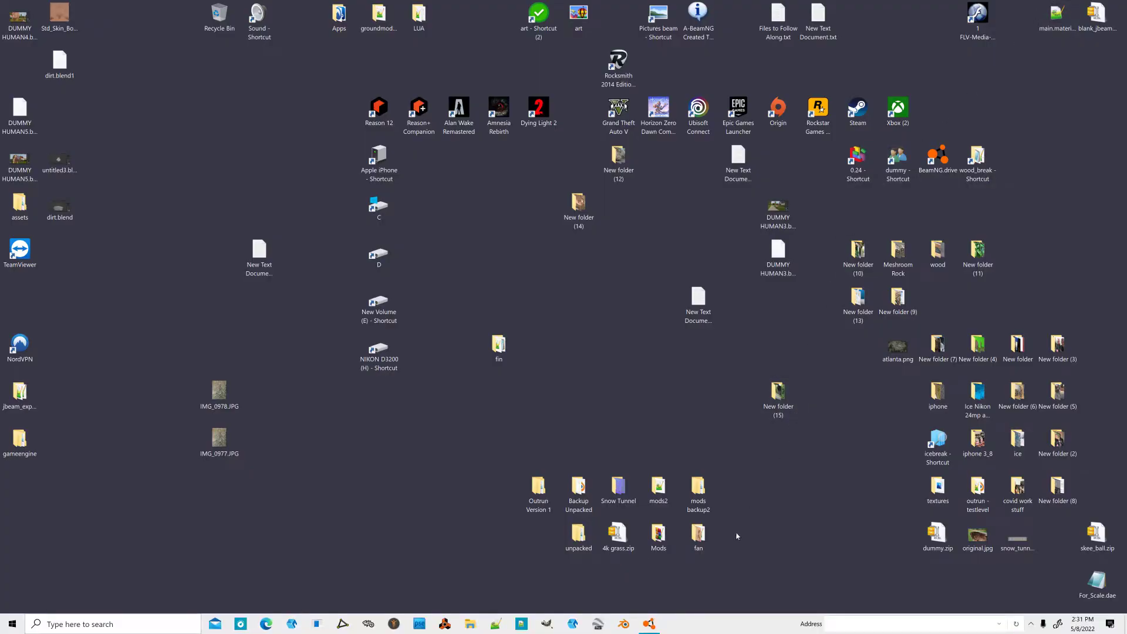
click(624, 623)
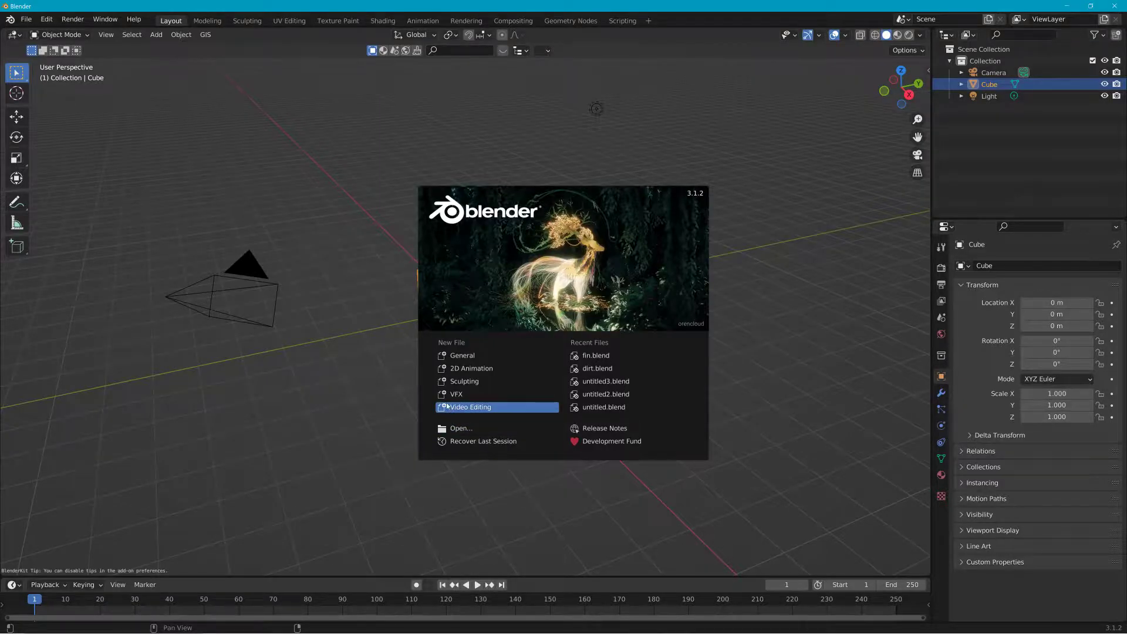
click(474, 407)
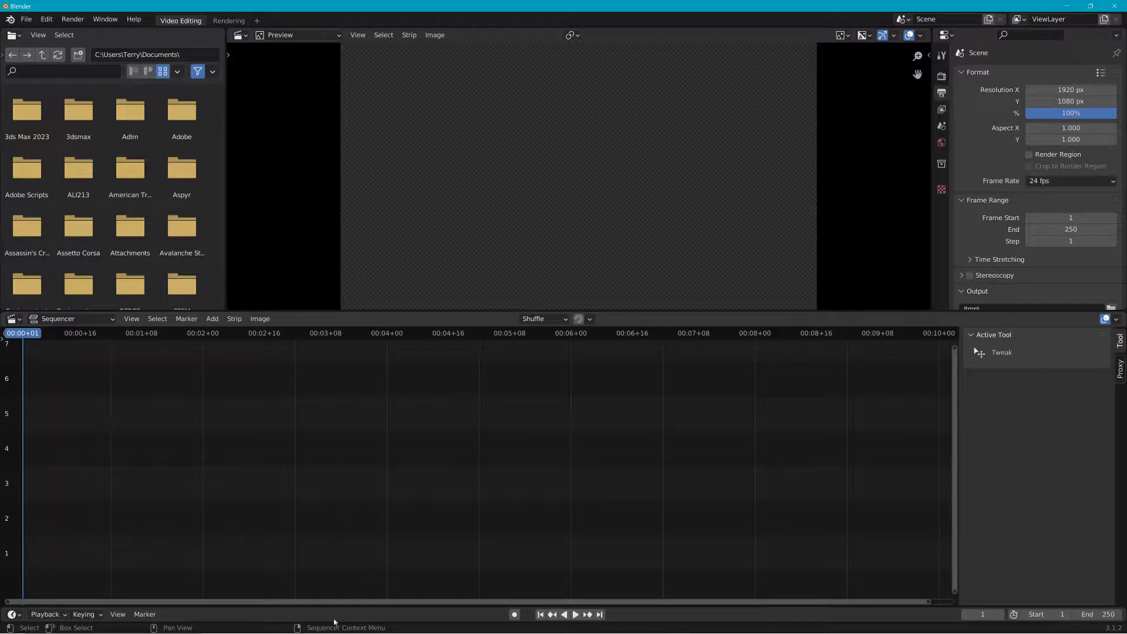
Step: Open File Explorer and browse to the New Volume (E:) drive
mouse_move(417, 632)
click(470, 624)
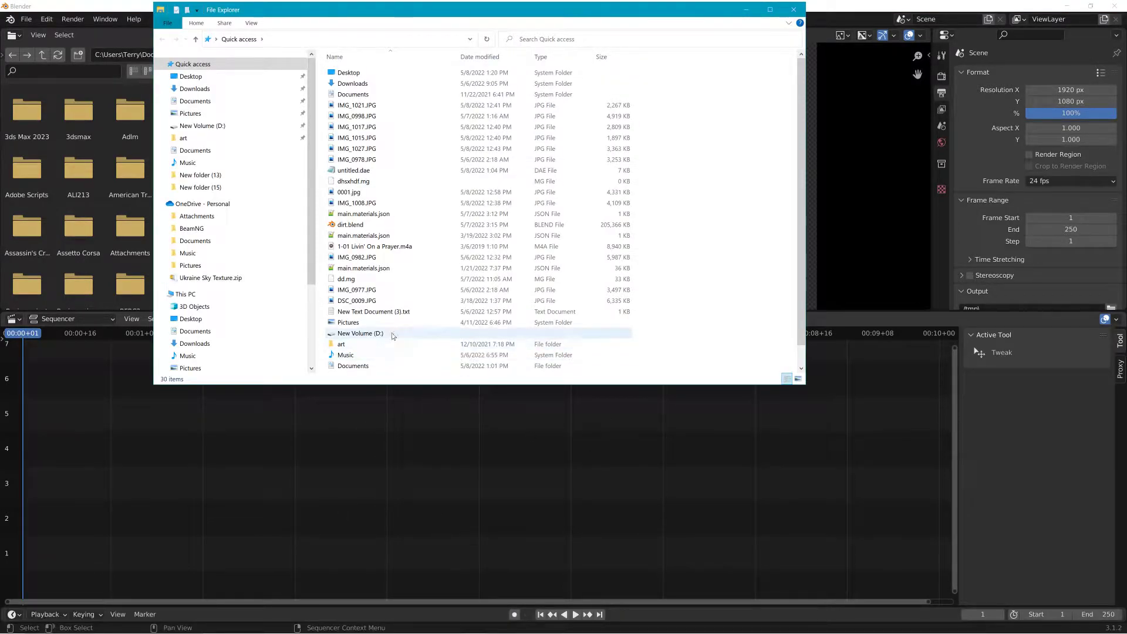
scroll(346, 312, down, 1)
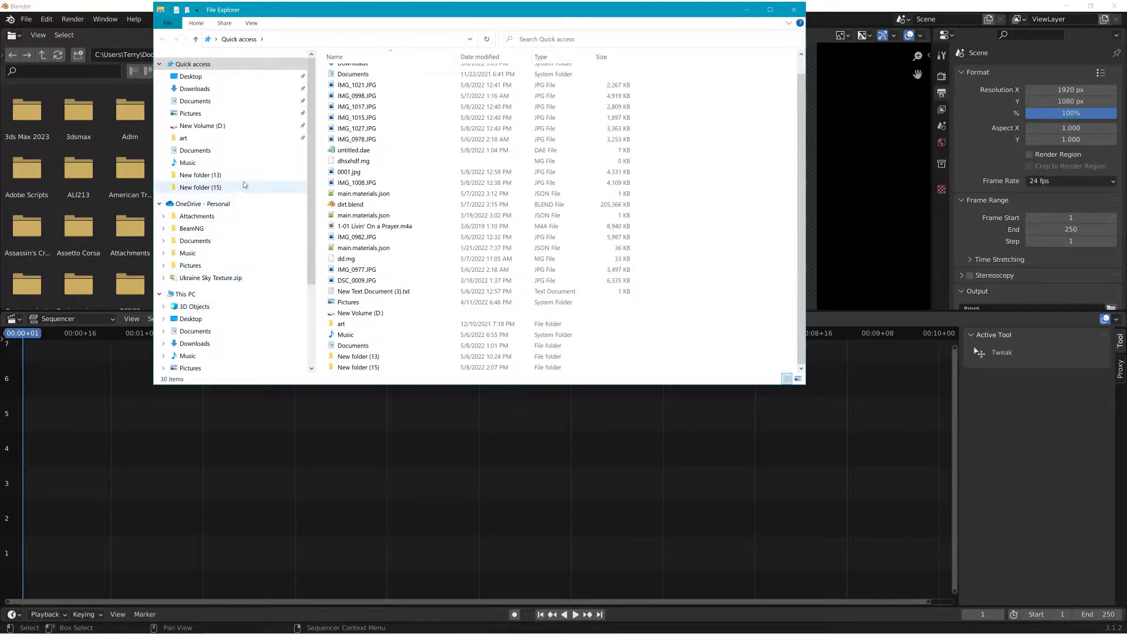
scroll(241, 168, down, 2)
click(200, 335)
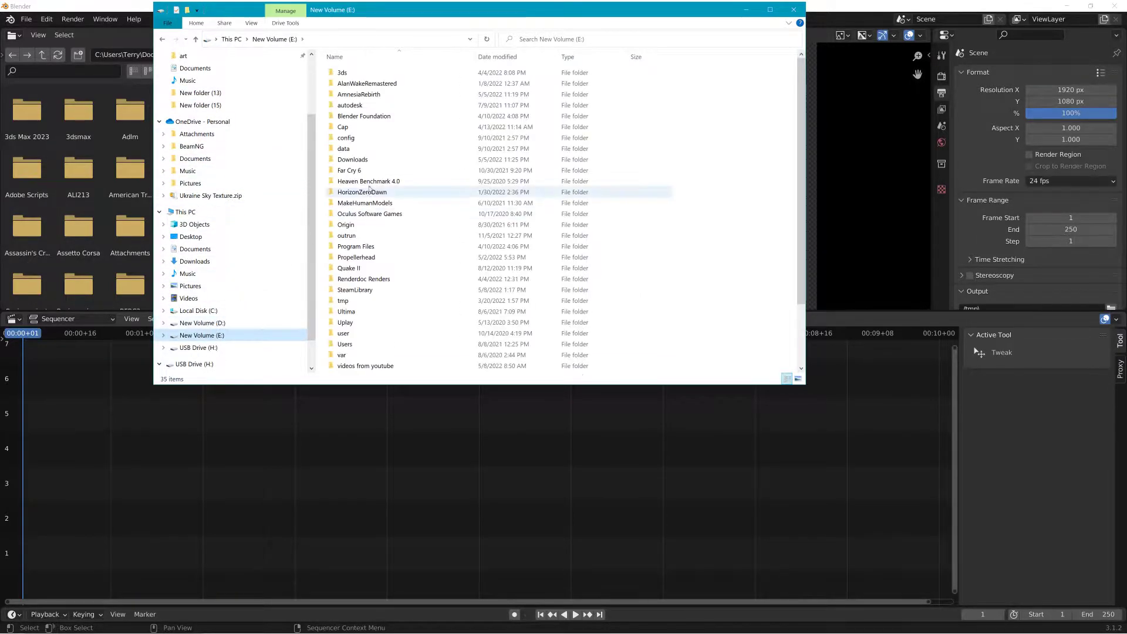
Step: Open videos from youtube > Desktop and bring the Desktop 2022.05.08 - 14.29.26.11.mp4 clip into the sequencer
double_click(369, 366)
click(371, 100)
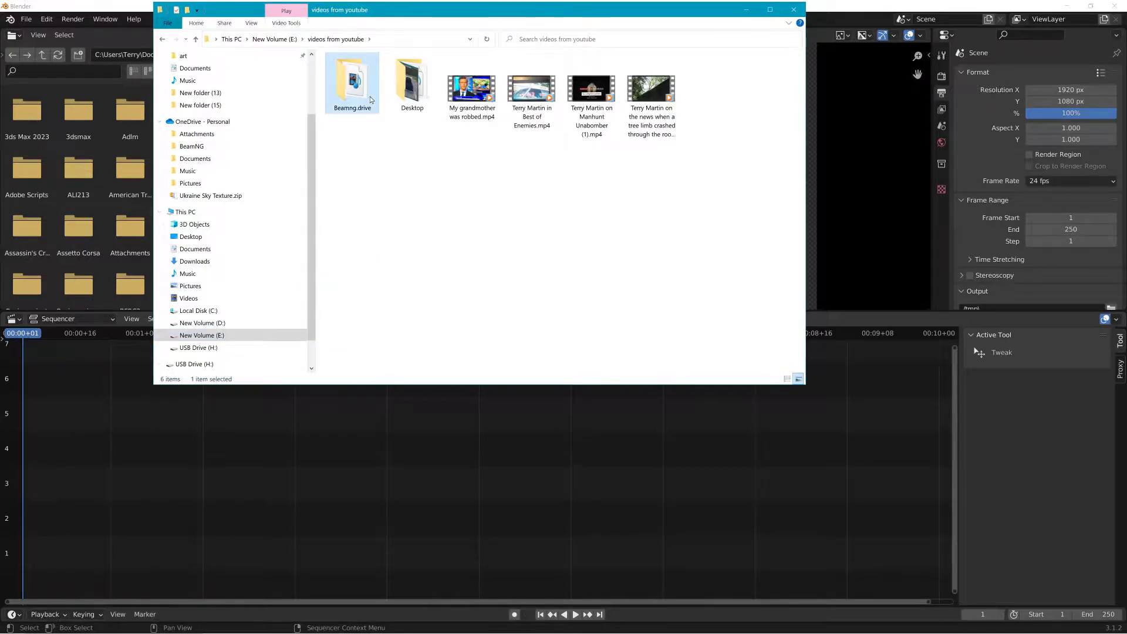
double_click(412, 87)
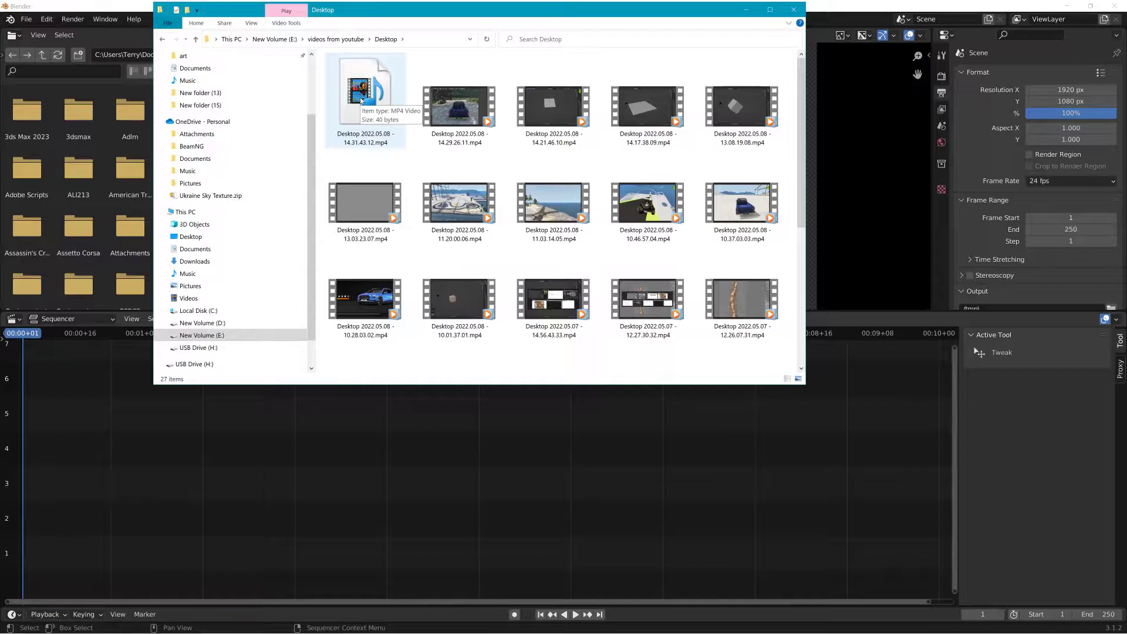
drag(435, 103, 519, 311)
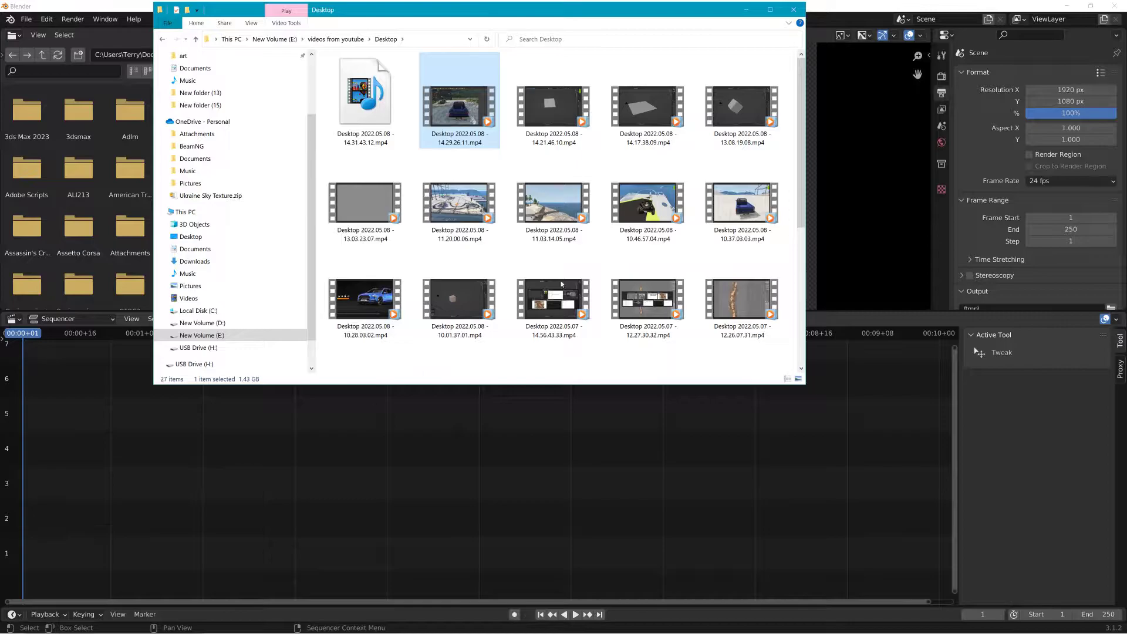
click(746, 9)
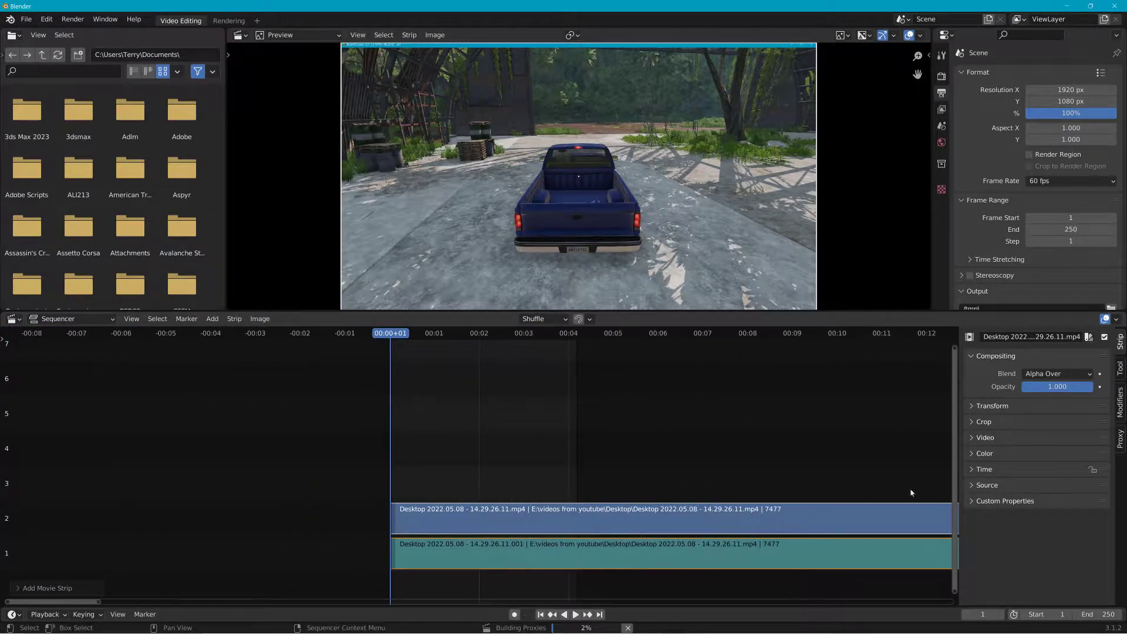
Step: Set the scene's end frame to 7477
click(1071, 229)
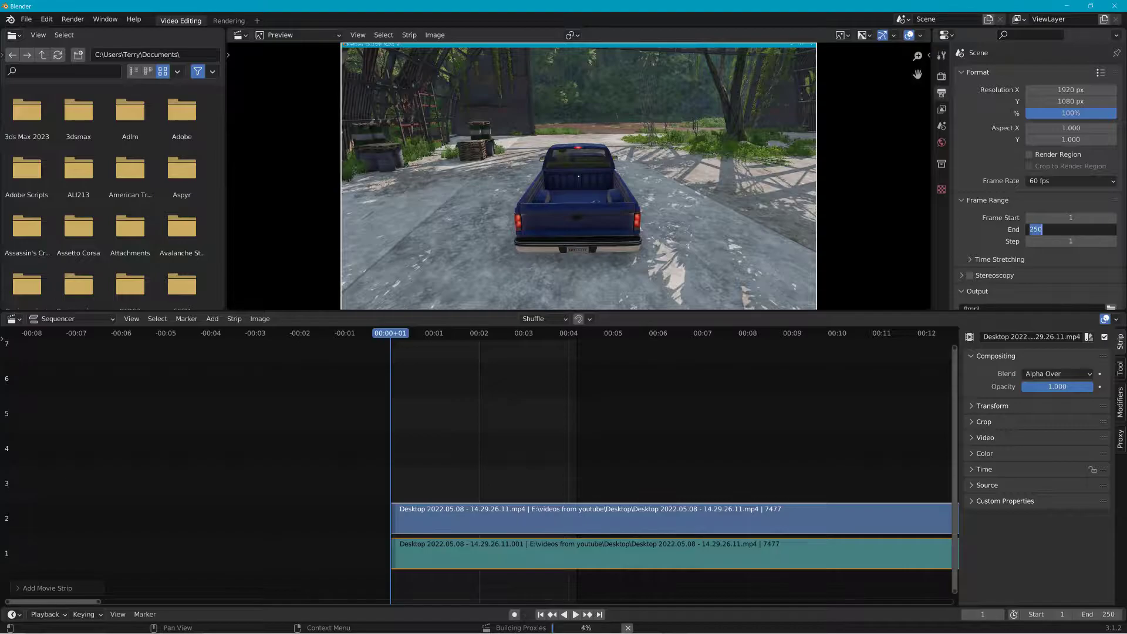
text(7477)
key(Return)
Step: Scrub and play through the imported clip to review its footage, and cancel proxy building
drag(403, 341, 680, 403)
scroll(648, 394, down, 8)
scroll(628, 397, down, 4)
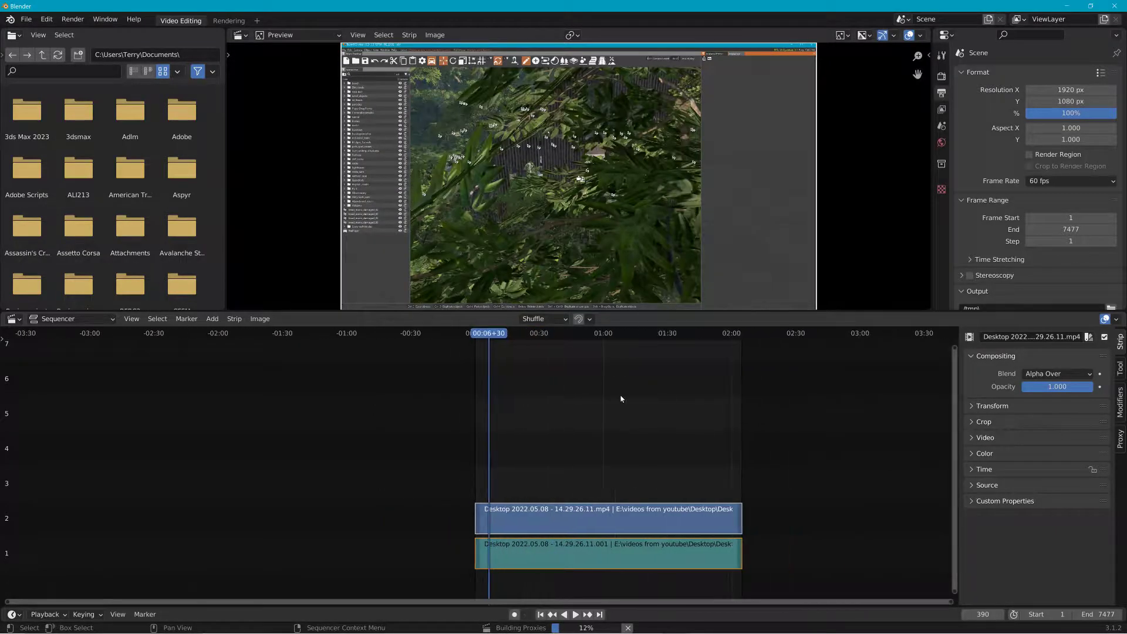
drag(495, 338, 731, 362)
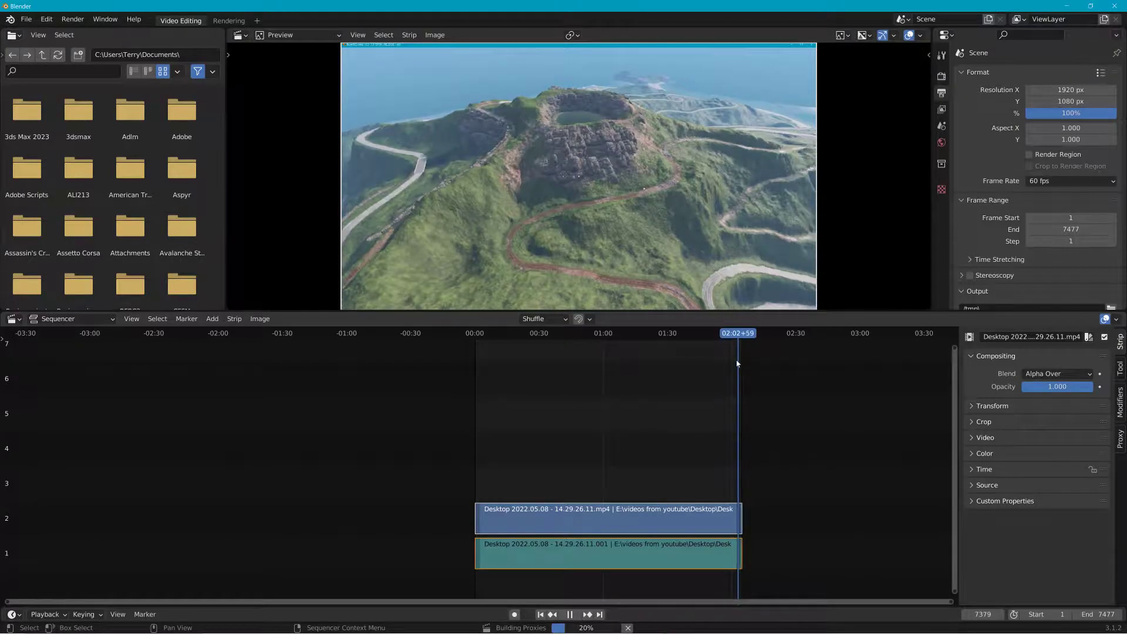
key(space)
key(Home)
scroll(805, 461, up, 6)
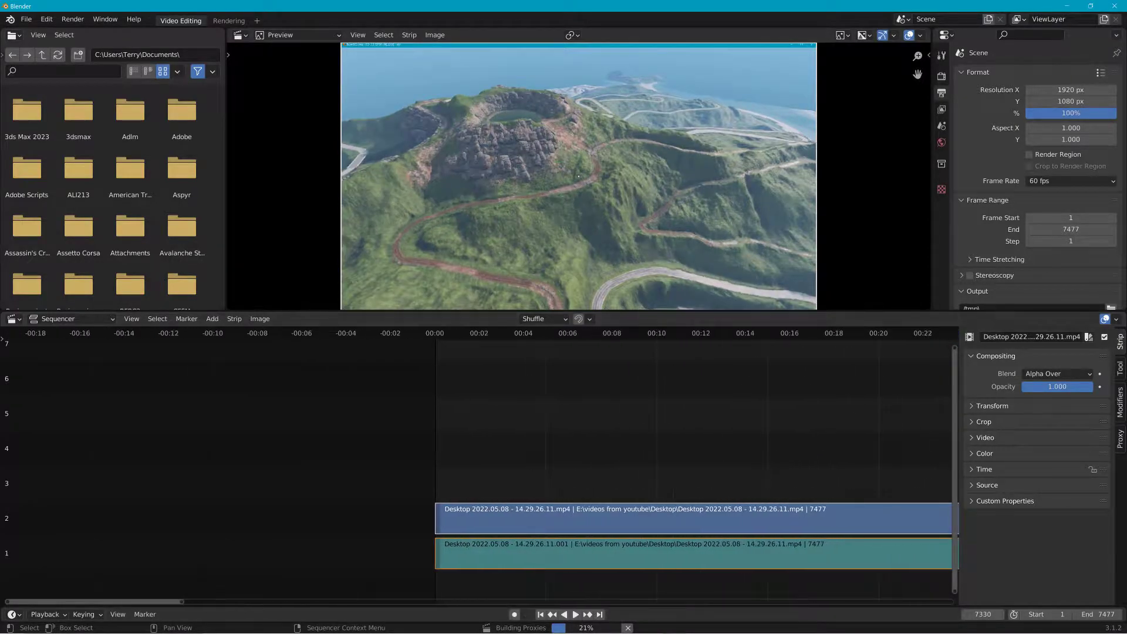
click(628, 629)
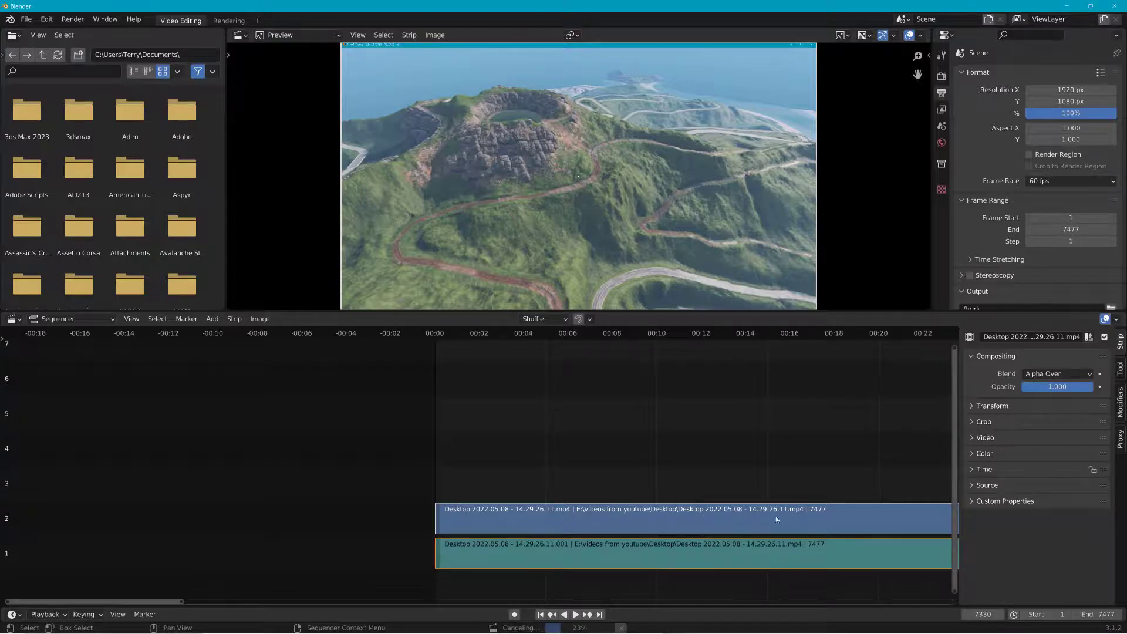
Step: Split both the video and audio strips at frame 7140 near the clip's end
middle_drag(681, 454, 182, 404)
middle_drag(907, 423, 299, 426)
middle_drag(931, 439, 259, 458)
mouse_move(710, 443)
middle_down()
mouse_move(443, 451)
mouse_move(347, 436)
middle_up()
middle_drag(572, 429, 282, 422)
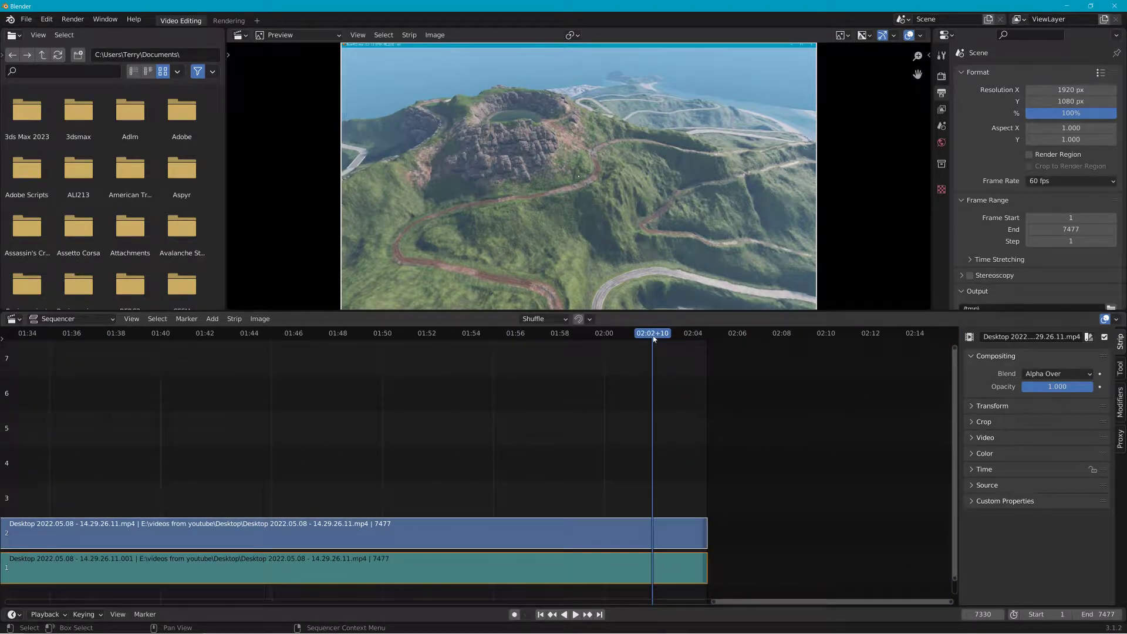
key(space)
drag(704, 342, 583, 346)
key(space)
drag(622, 489, 589, 597)
right_click(588, 526)
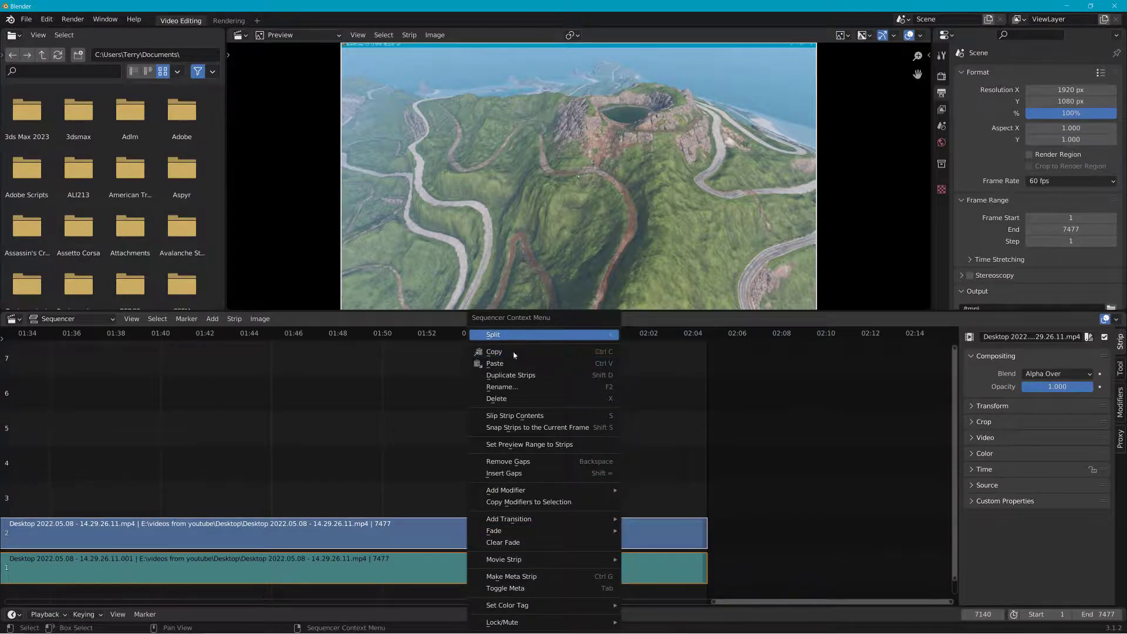
click(494, 335)
Step: Delete the strip sections before the cut and remove the gap at the start of the timeline
drag(402, 414, 445, 619)
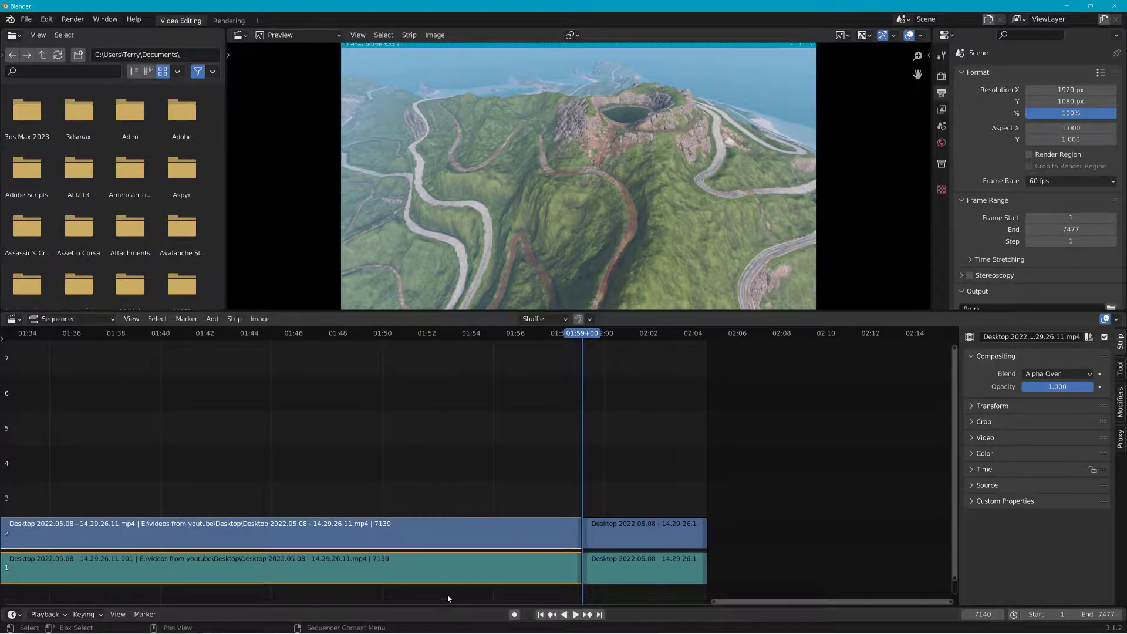
key(Delete)
click(540, 614)
drag(587, 483, 683, 585)
key(BackSpace)
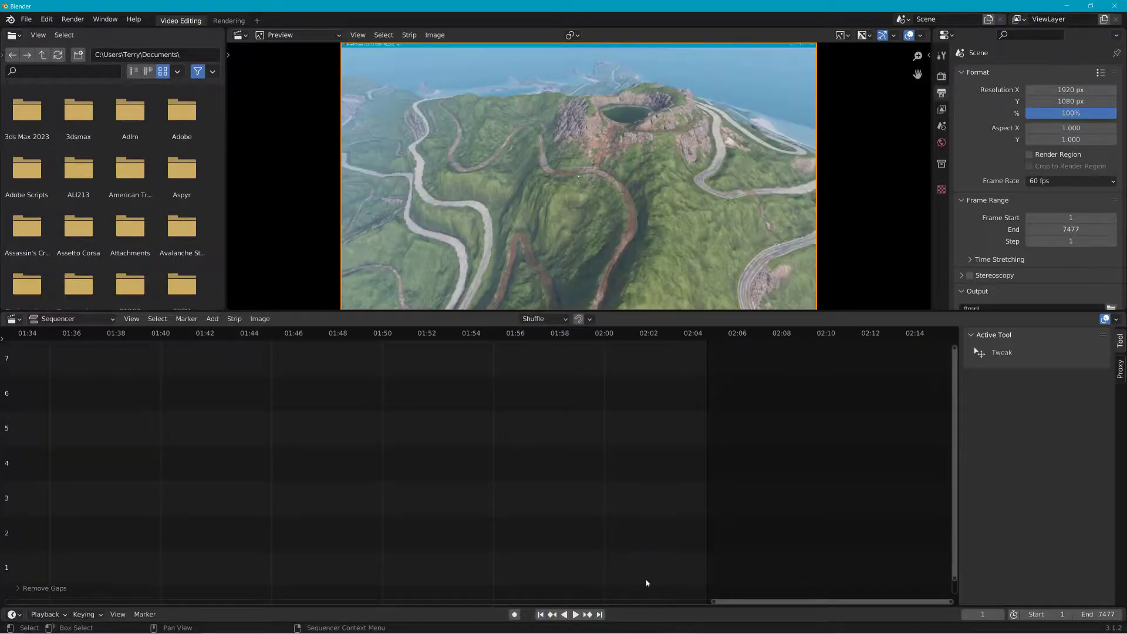
Step: Select the remaining video strip and set the scene's end frame to 338
drag(773, 602, 30, 594)
click(336, 540)
scroll(336, 542, up, 13)
middle_drag(325, 544, 610, 529)
scroll(310, 539, up, 9)
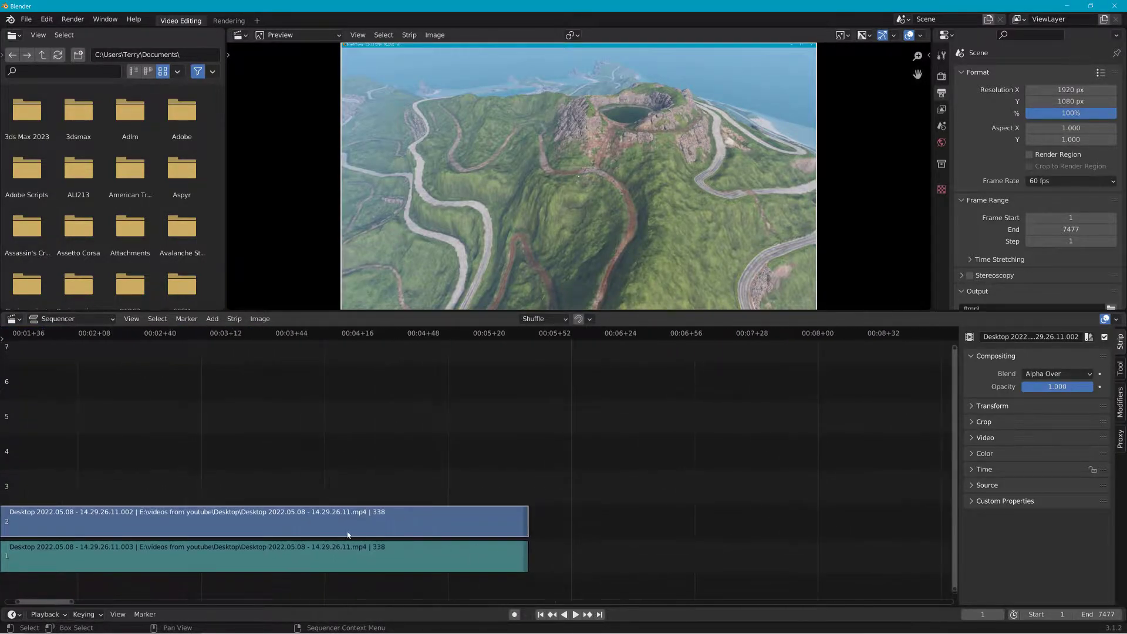
click(1071, 229)
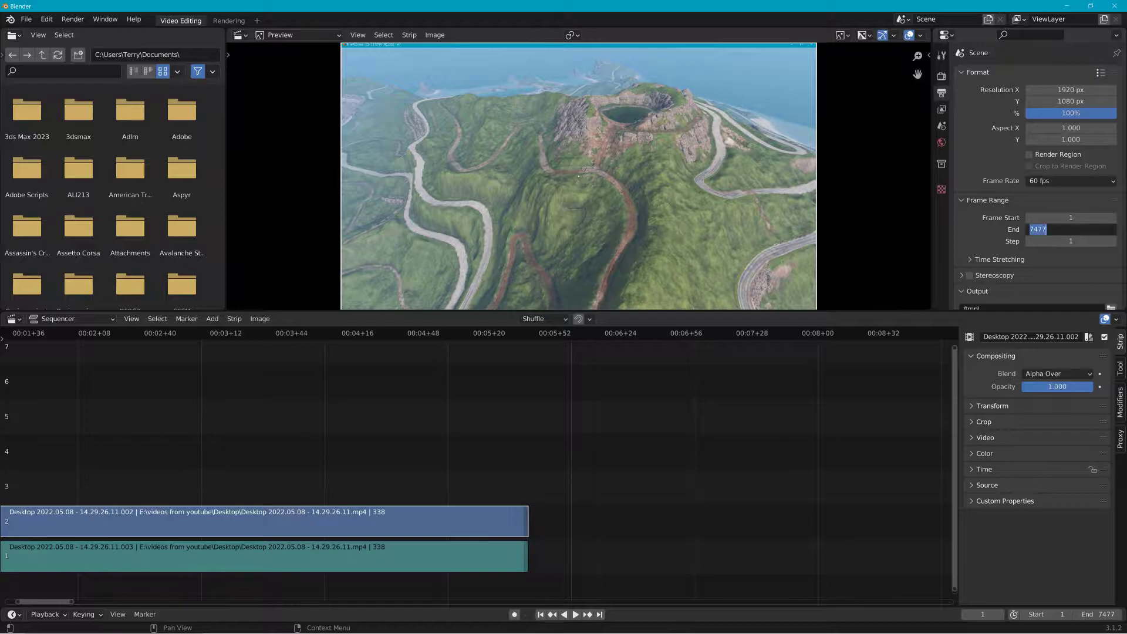
text(338)
key(Return)
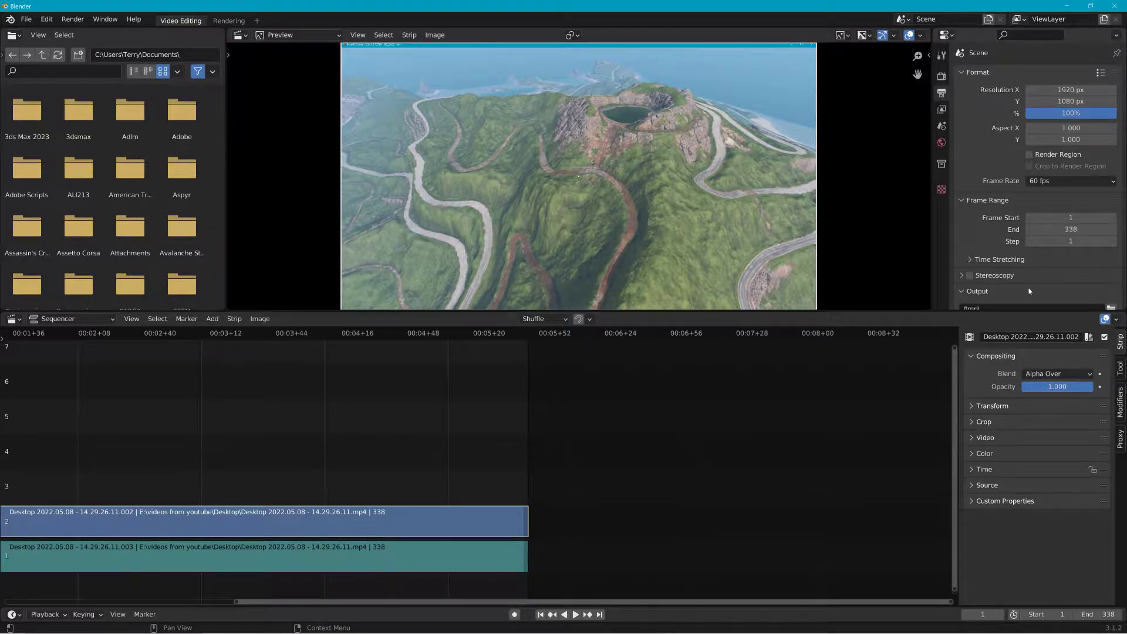
Step: Delete the audio strip, keeping only the video strip
click(349, 557)
key(Delete)
middle_drag(295, 471, 630, 478)
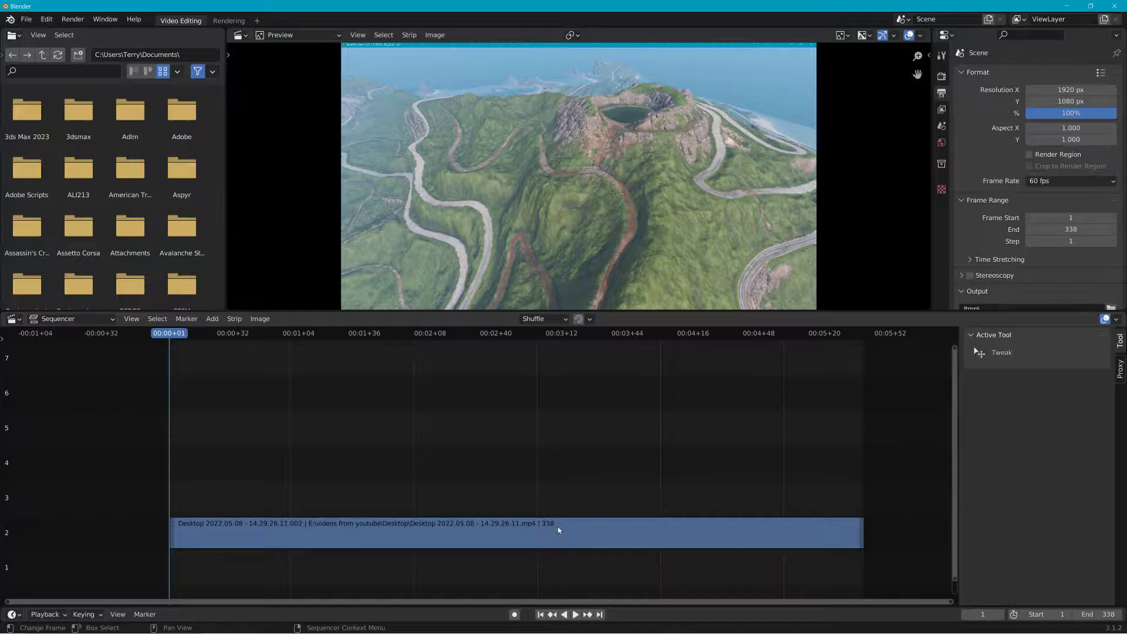
Step: Set the frame step to 50
click(1057, 241)
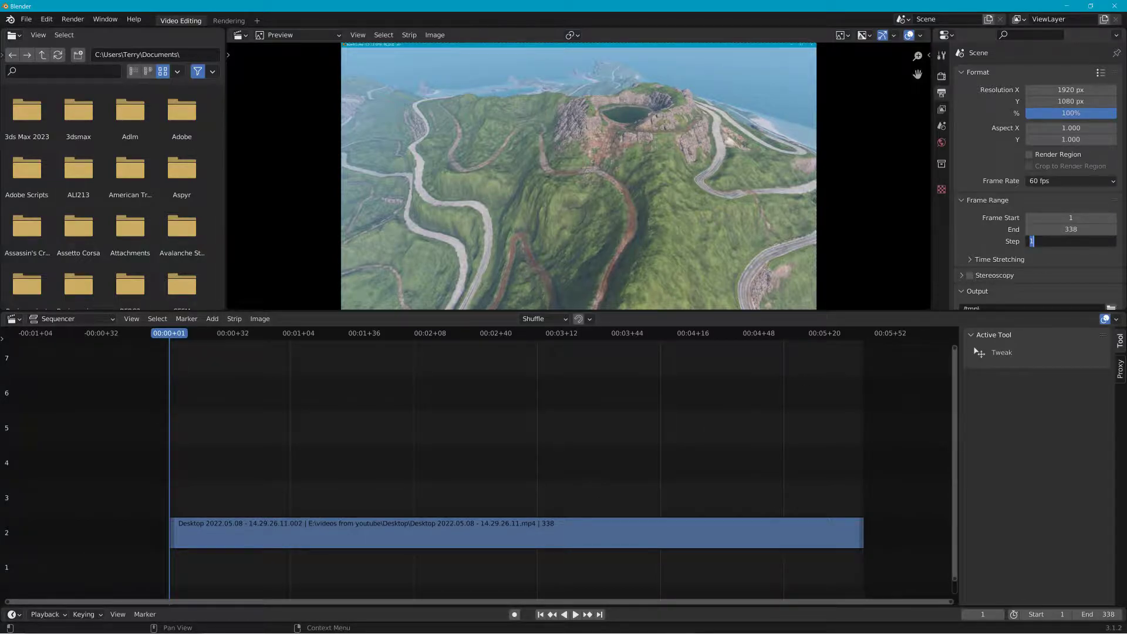
text(50)
key(Return)
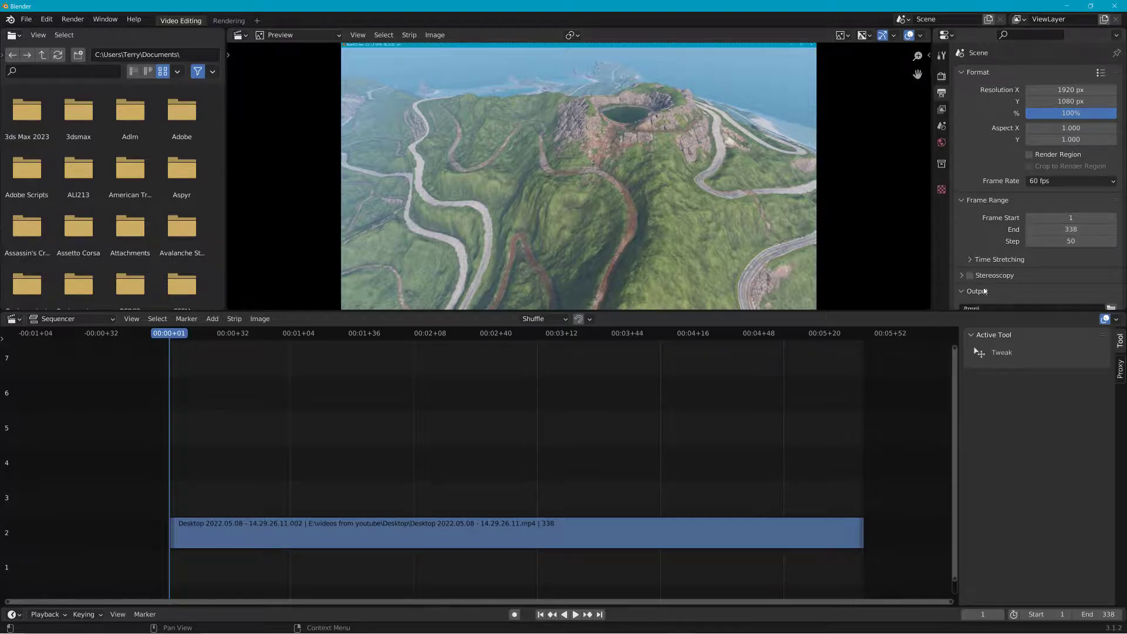
Step: Set the output file format to JPEG
scroll(1062, 271, down, 4)
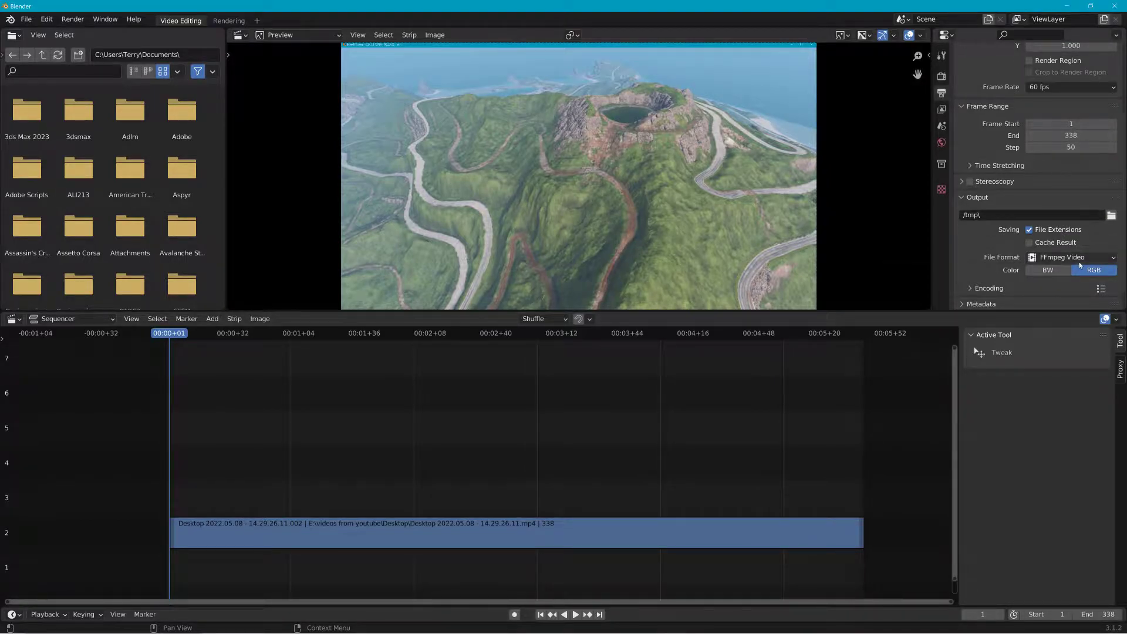
click(1060, 257)
click(923, 331)
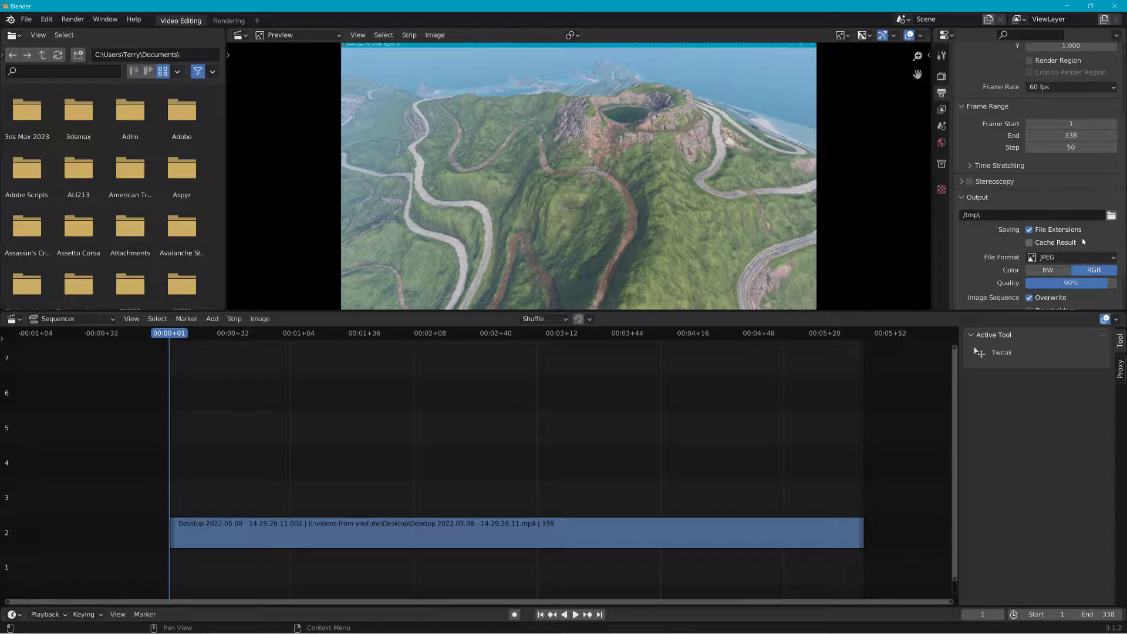
Step: Change the output file format to PNG with 0% compression
scroll(1052, 267, down, 2)
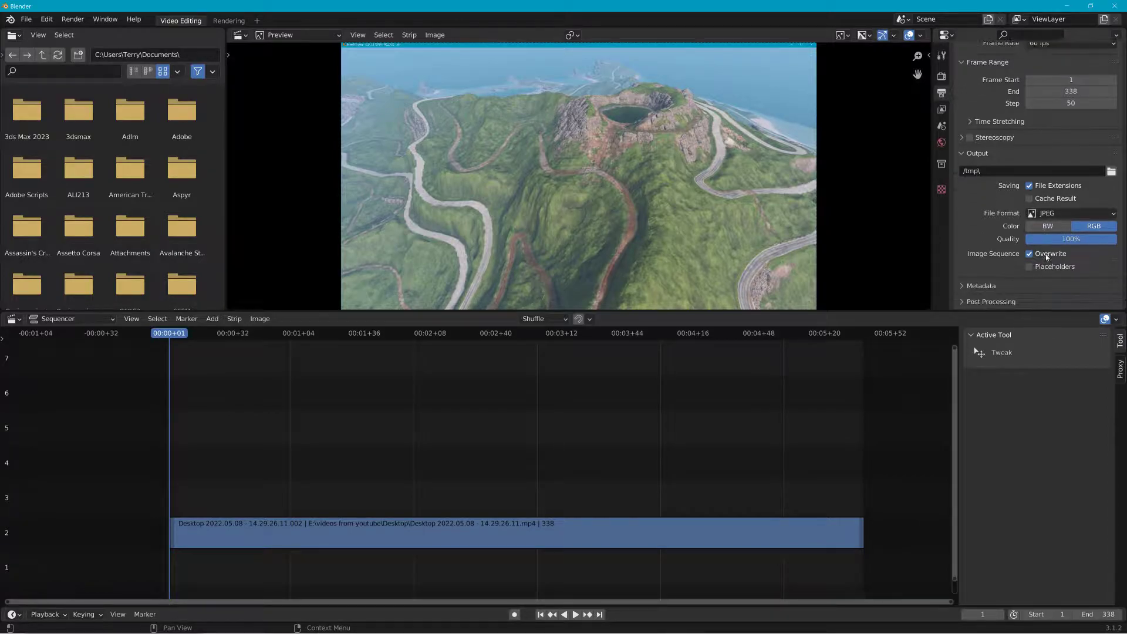
click(1048, 212)
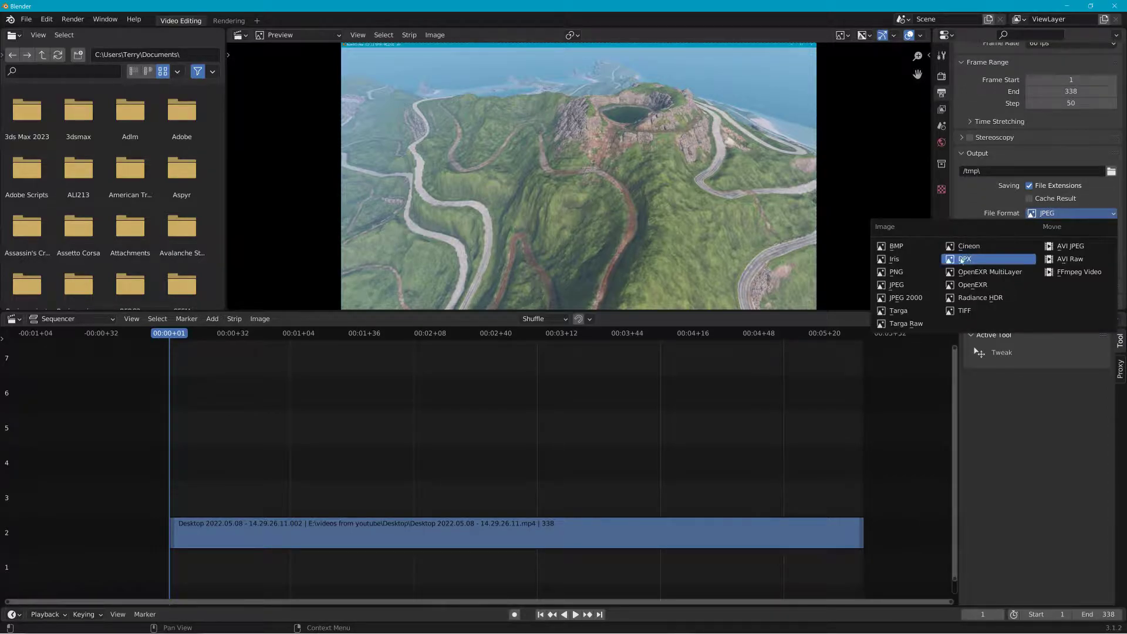
click(905, 272)
drag(1059, 252, 1027, 252)
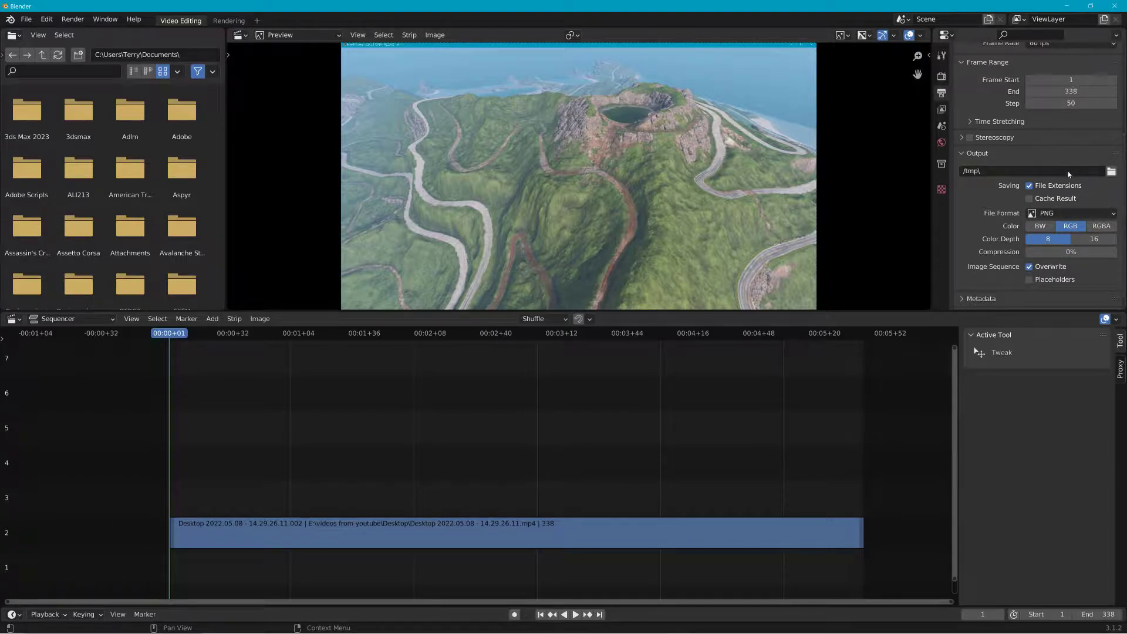
Step: Set the render size from the movie strip, making the resolution 3840 × 2160 px
scroll(1036, 150, up, 5)
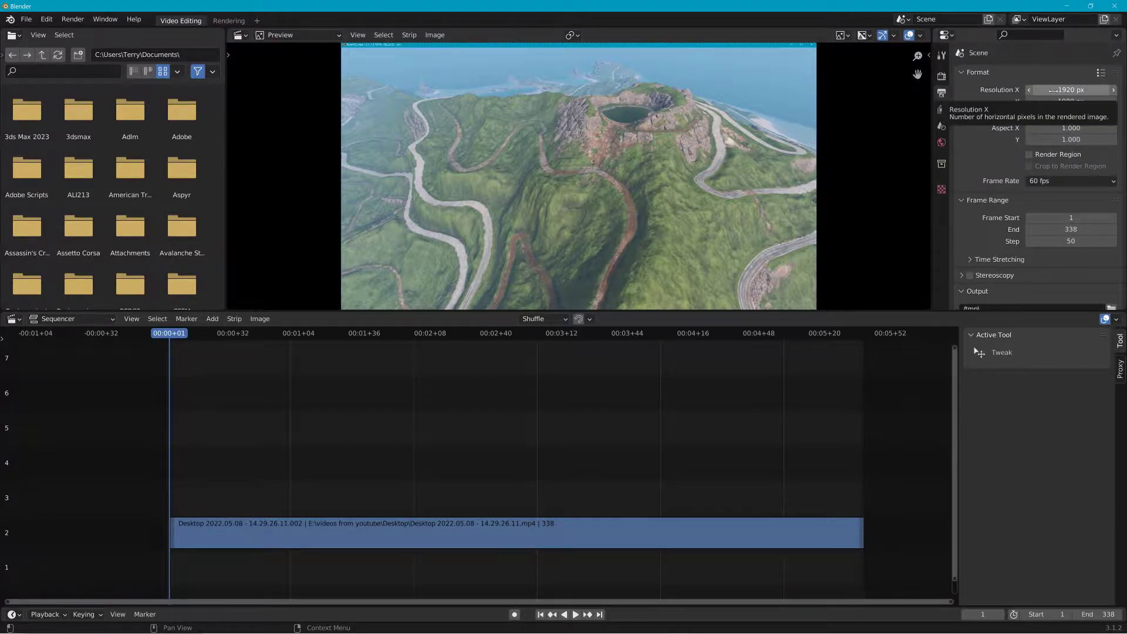
right_click(536, 527)
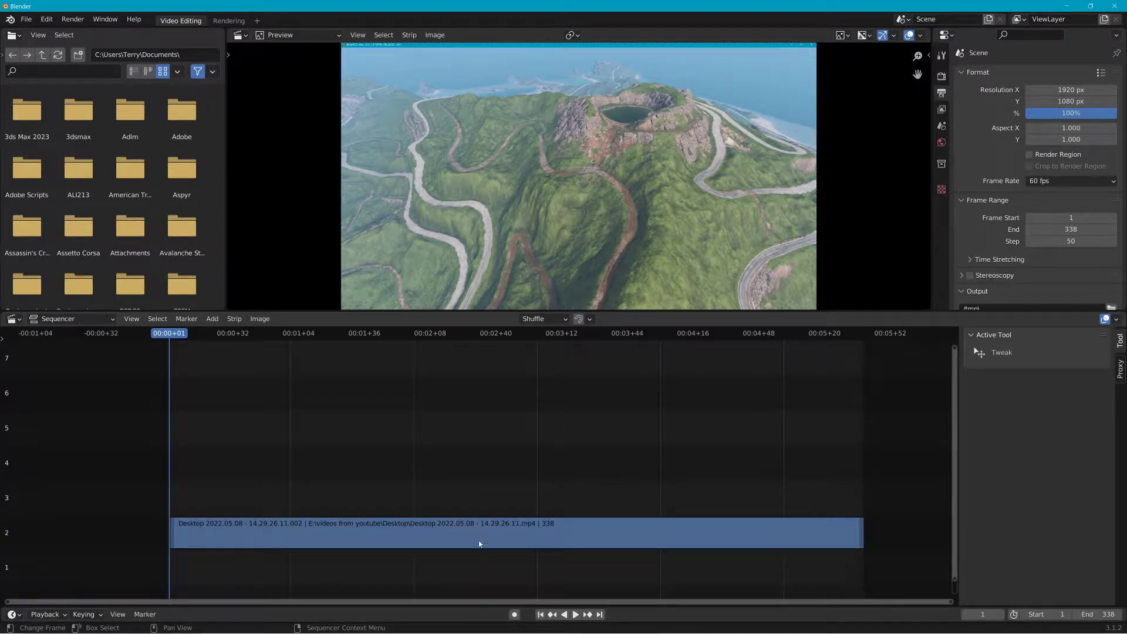
right_click(479, 545)
mouse_move(477, 558)
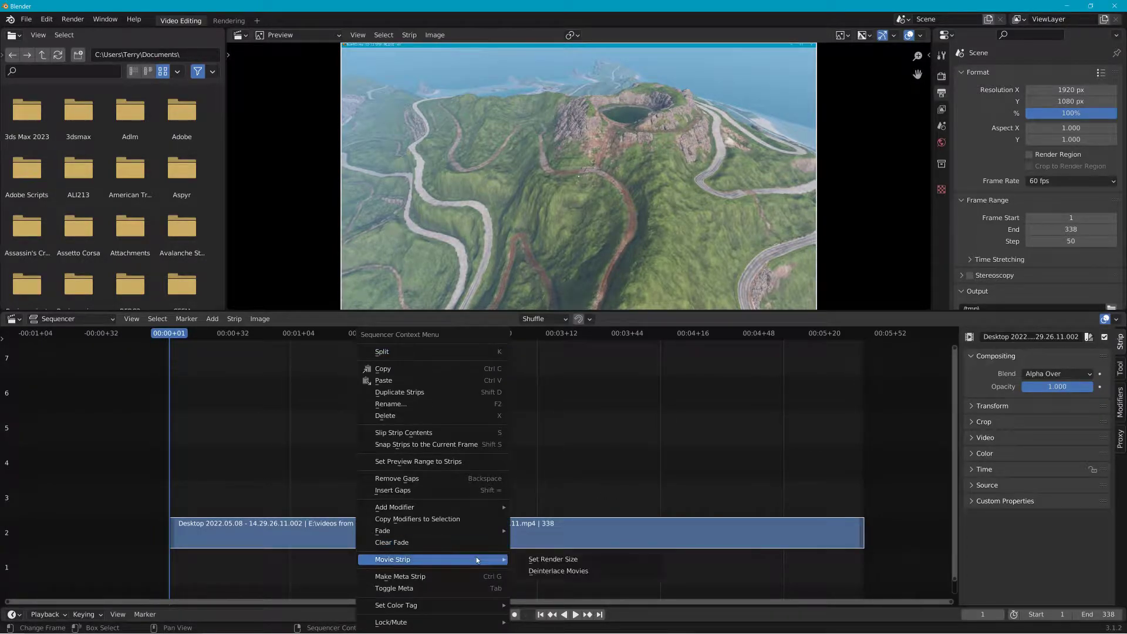
click(539, 559)
Step: Set the frame step to 35
scroll(700, 237, down, 3)
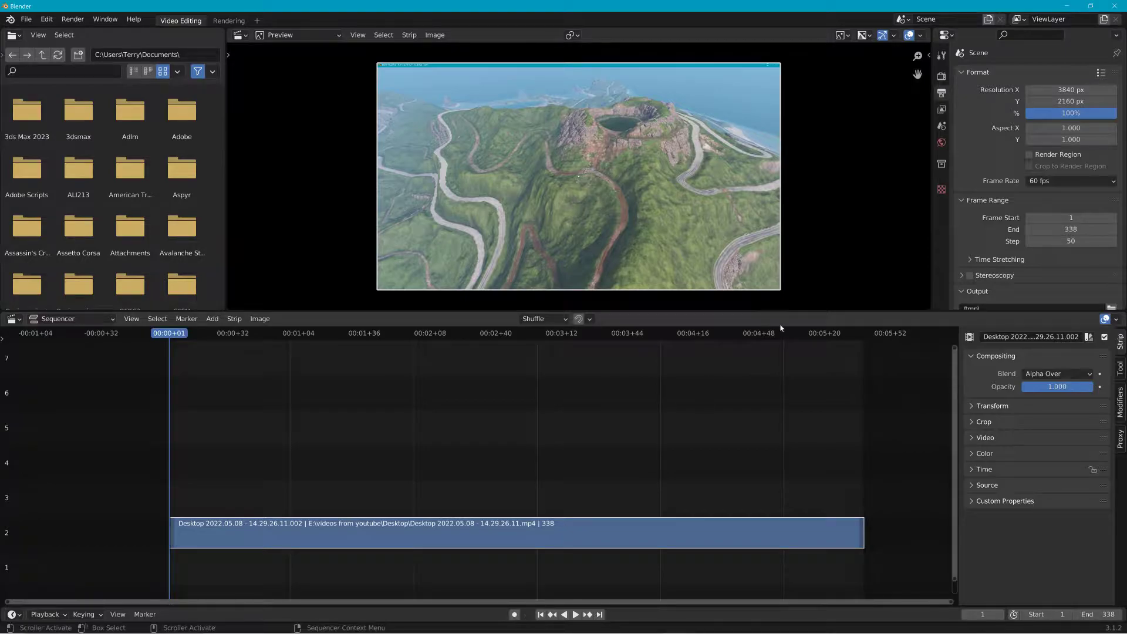
click(1066, 241)
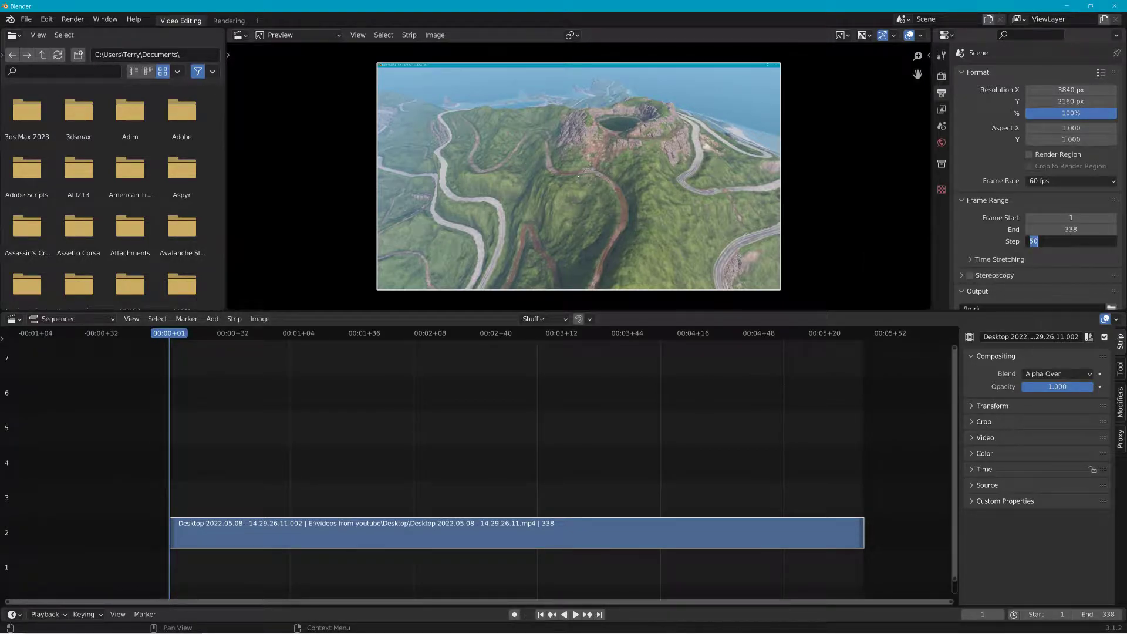
text(35)
key(Return)
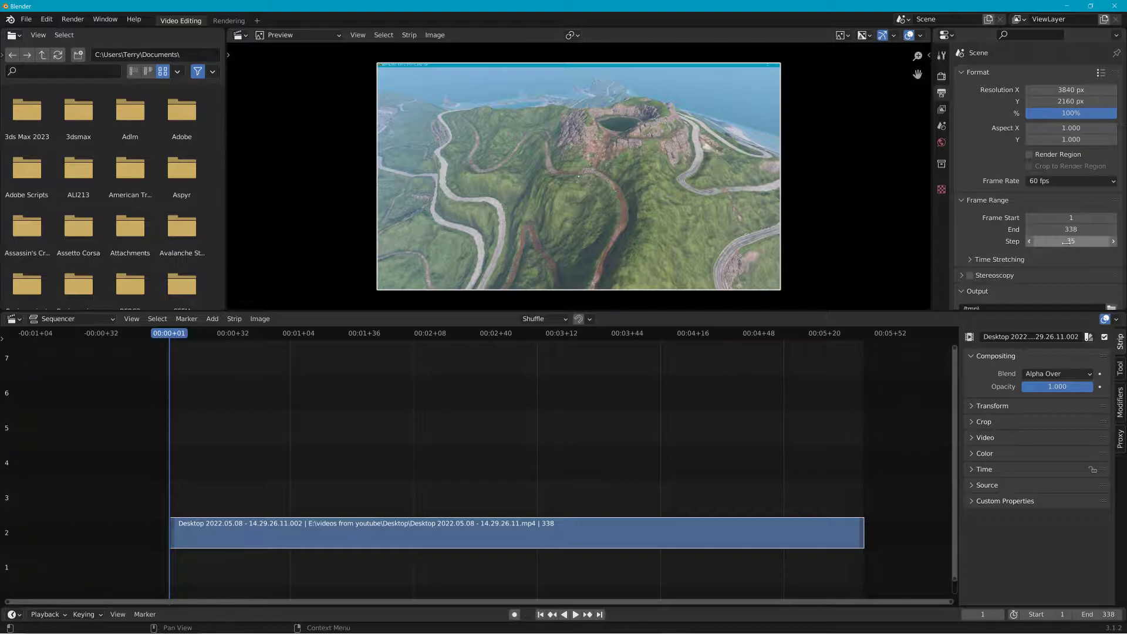
Step: Render the animation to write out the still frames, then close the render window
click(73, 19)
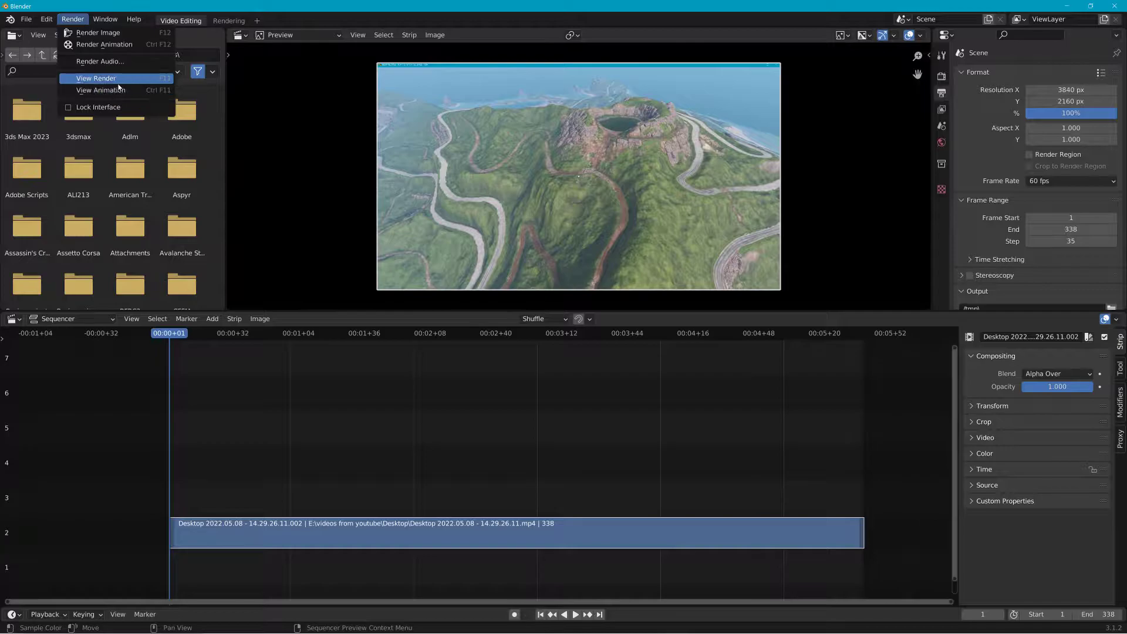
click(128, 43)
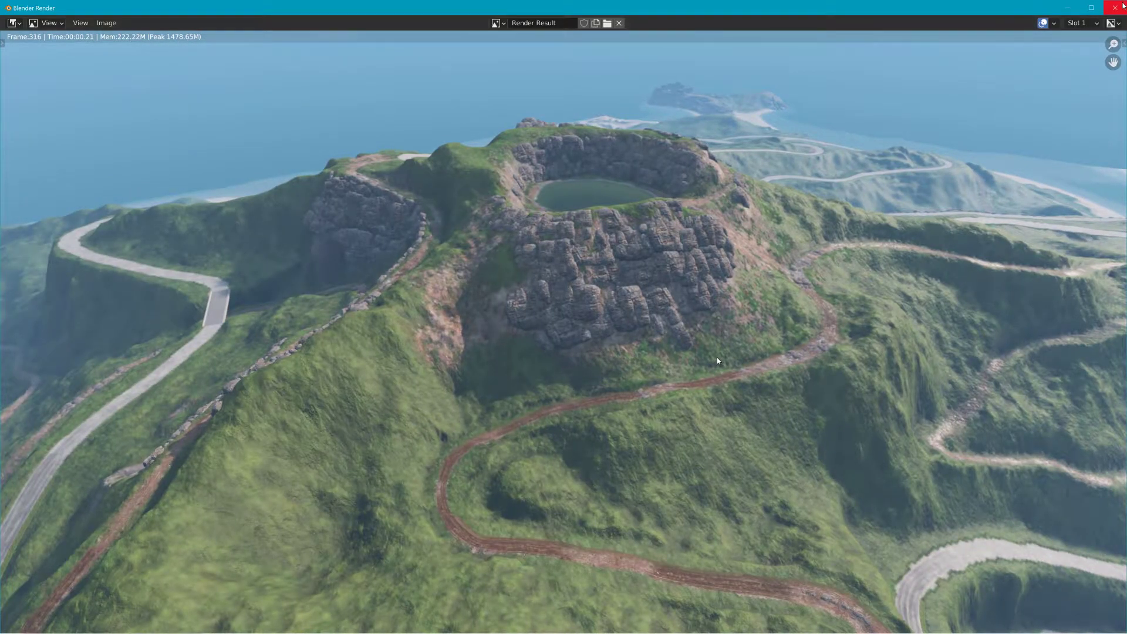
click(1123, 7)
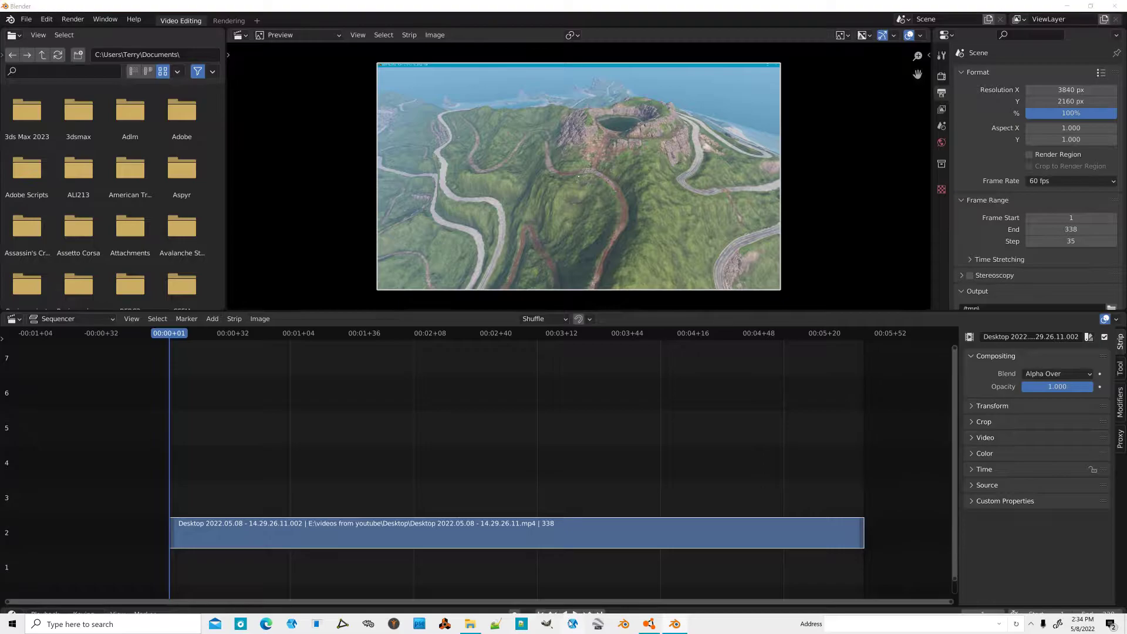
Step: Switch to File Explorer over Meshroom and open the C:\tmp folder containing the rendered PNG frames
click(479, 628)
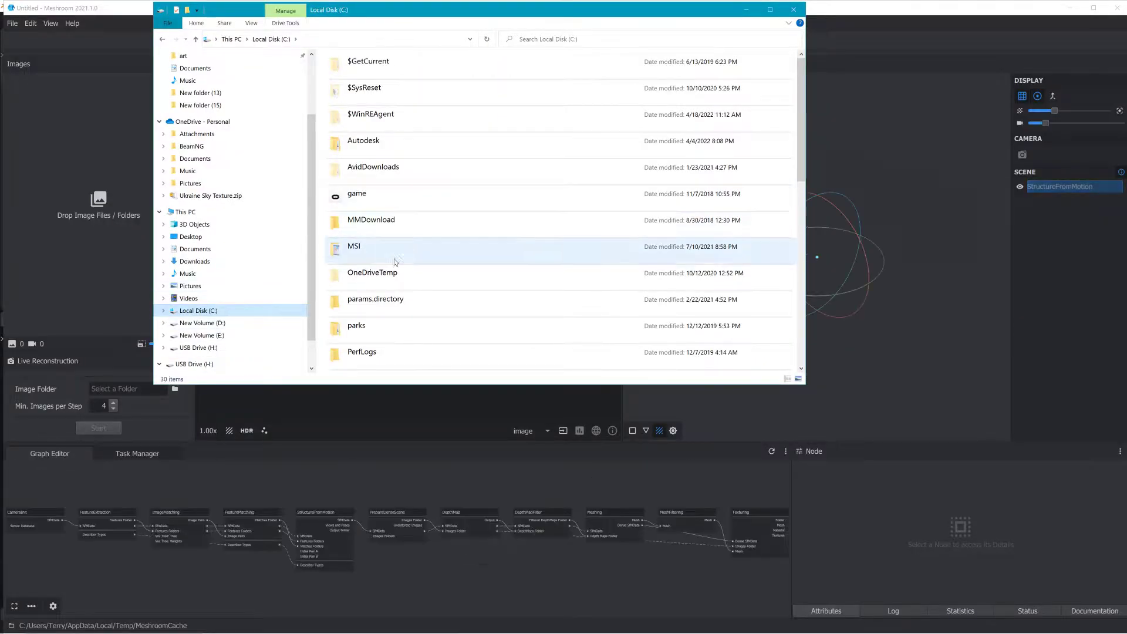
scroll(418, 253, down, 6)
scroll(411, 241, up, 3)
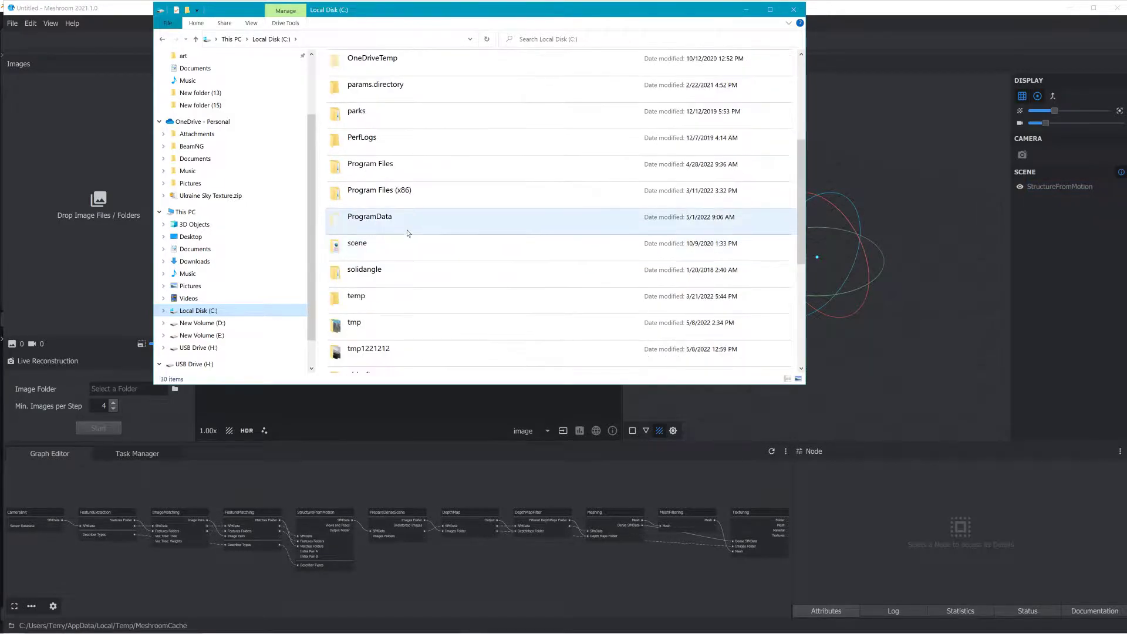
double_click(390, 295)
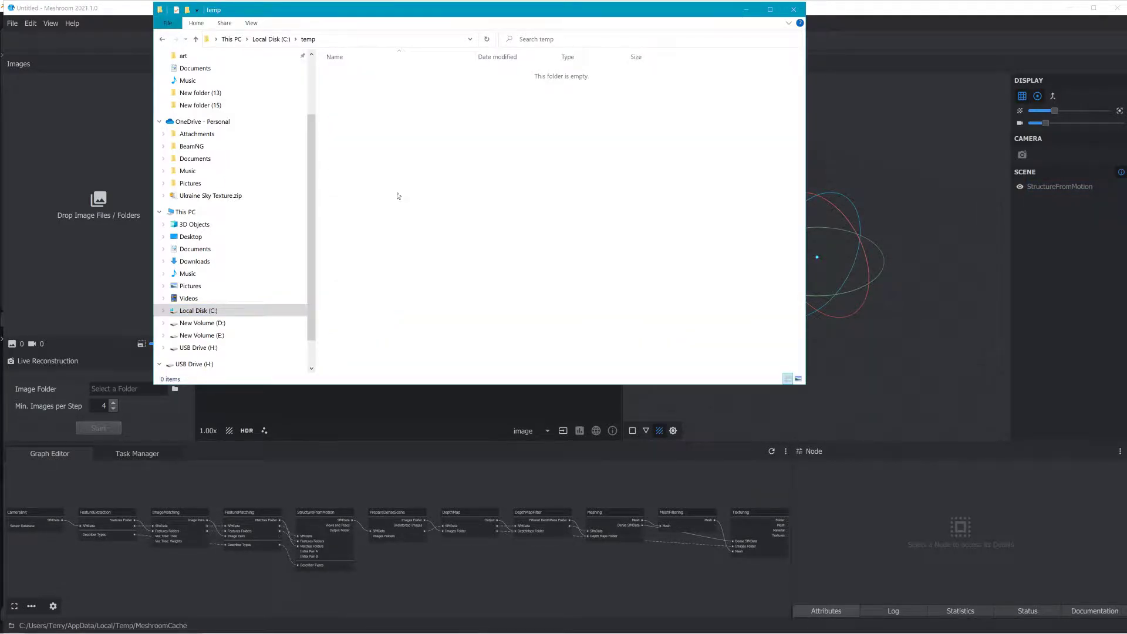
click(271, 40)
scroll(376, 141, down, 3)
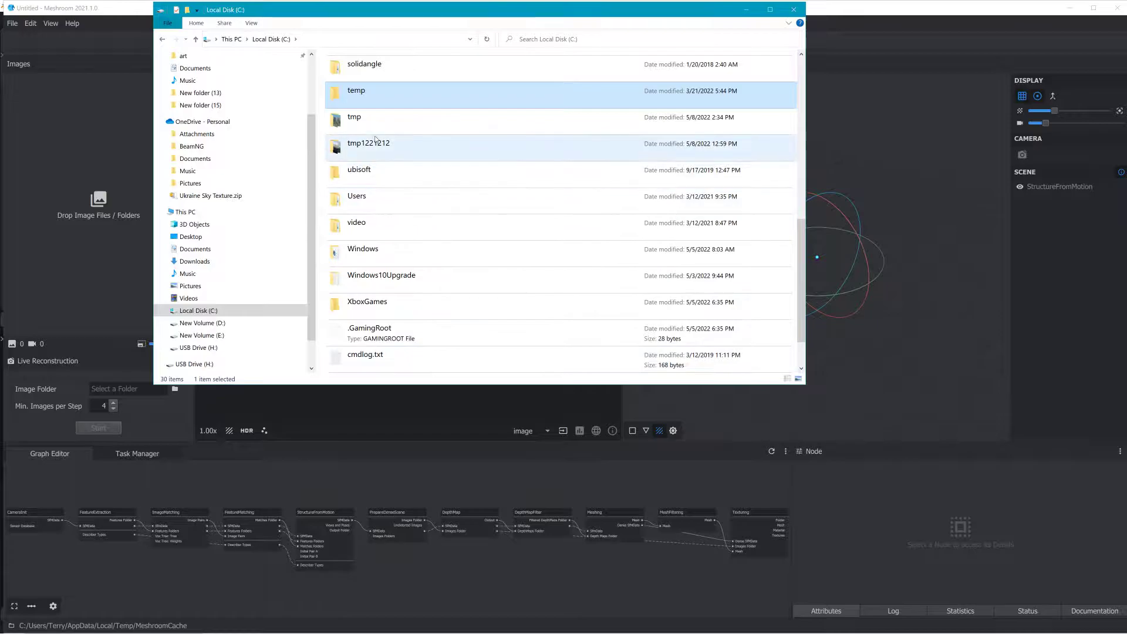
double_click(367, 120)
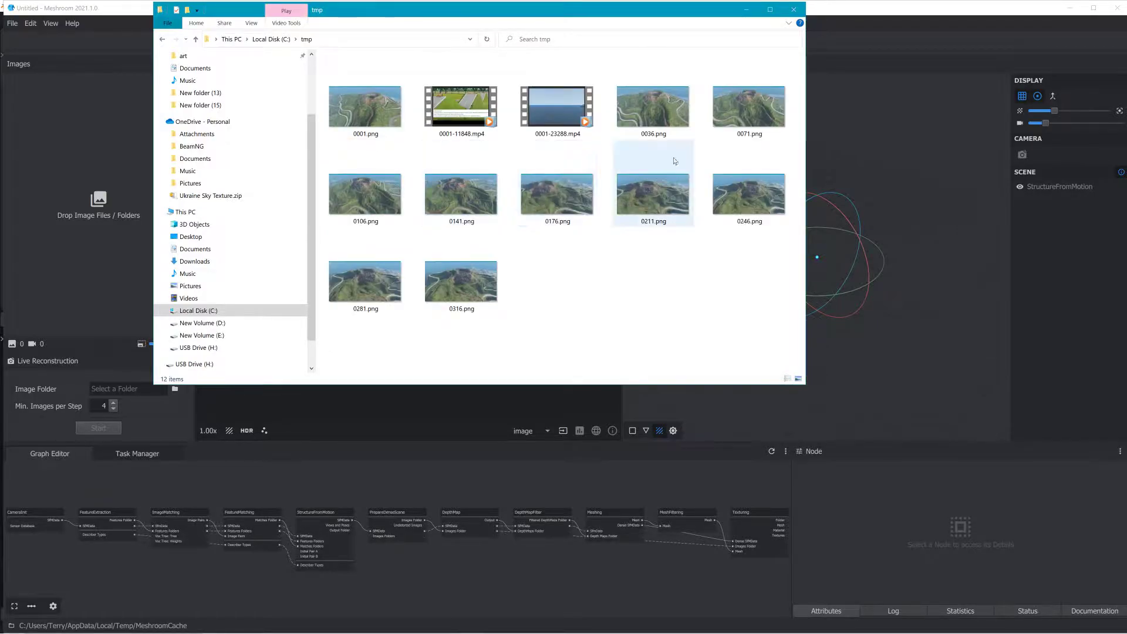
Step: Select all the rendered PNG frames and drag them into Meshroom's Images panel
click(654, 109)
shift+click(461, 281)
drag(464, 288, 111, 259)
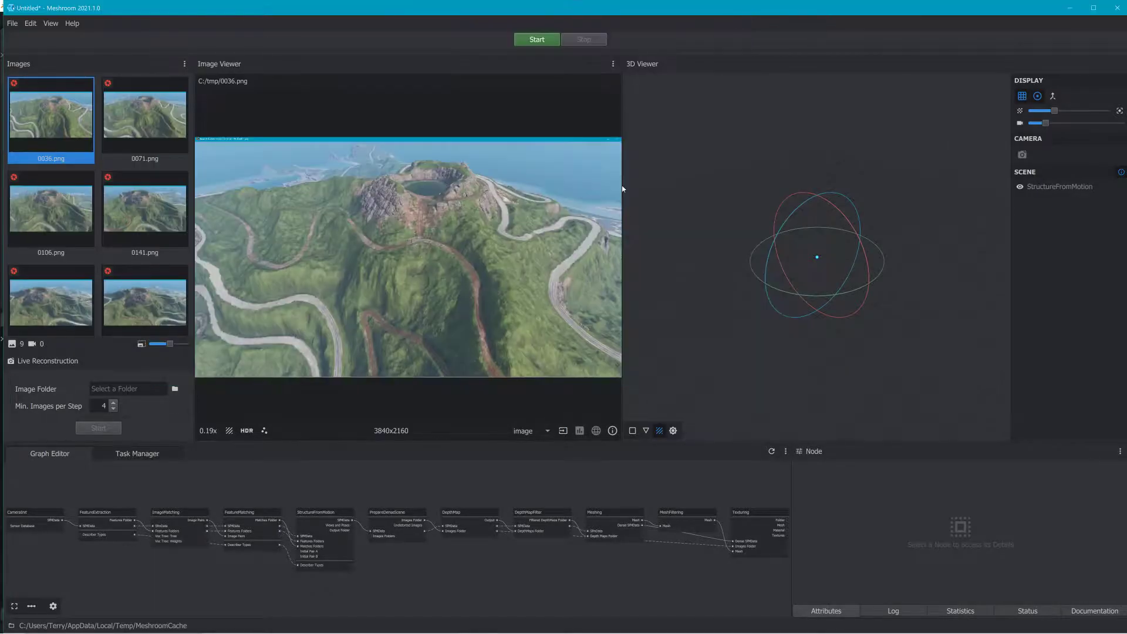
Step: Check the FeatureExtraction and Texturing nodes, save the project as dfgdgd, and start the reconstruction
click(109, 518)
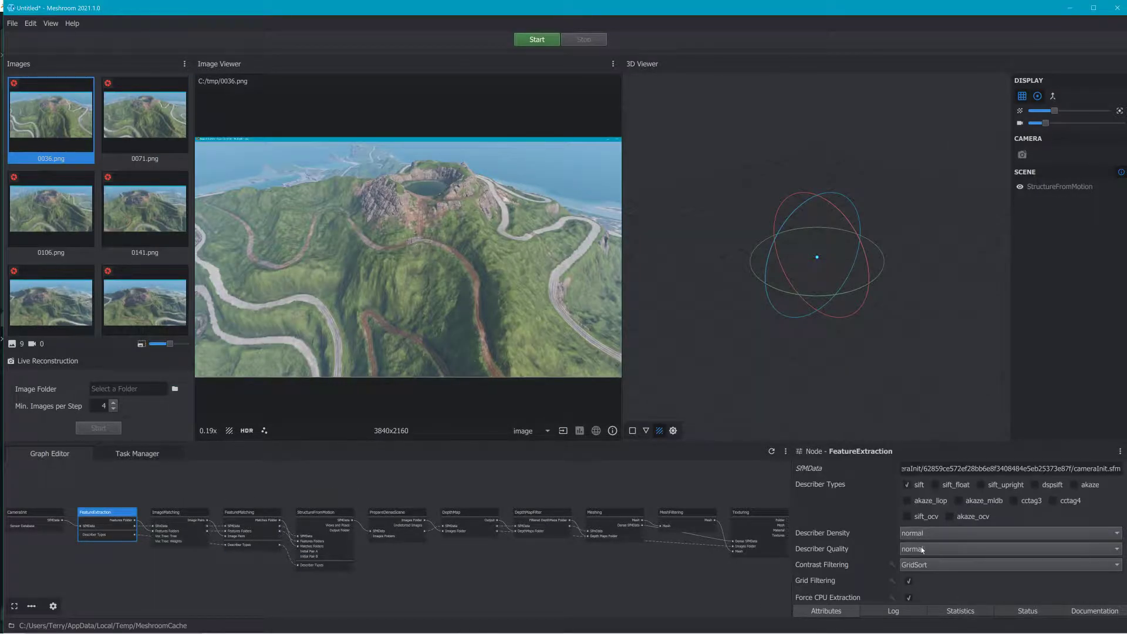
click(765, 516)
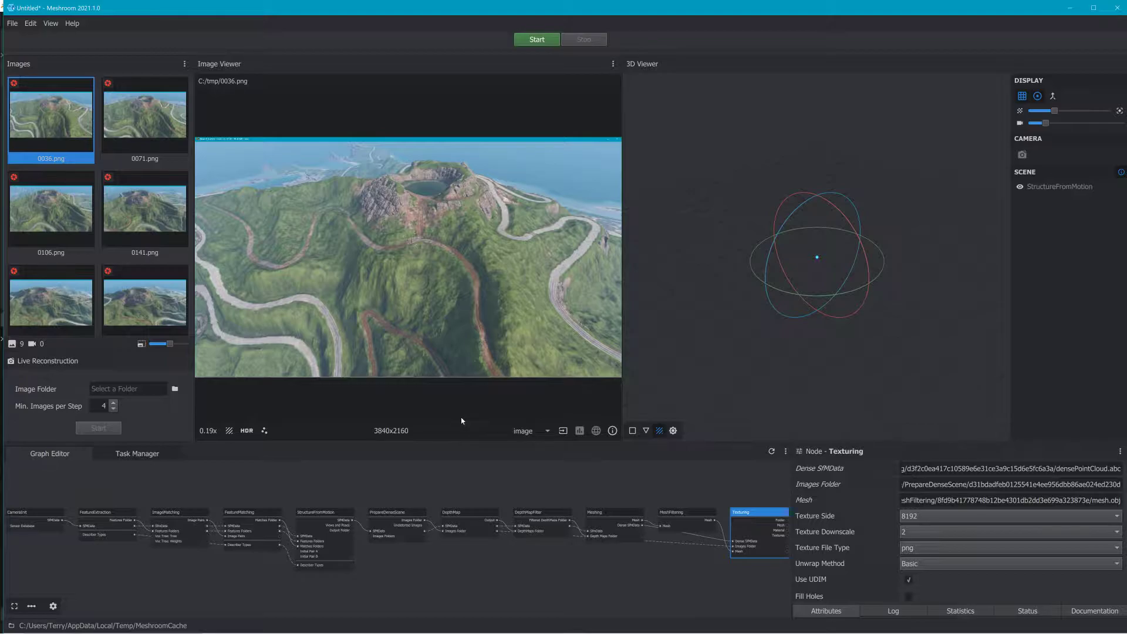
click(543, 42)
click(552, 368)
text(dfgdgd)
click(537, 39)
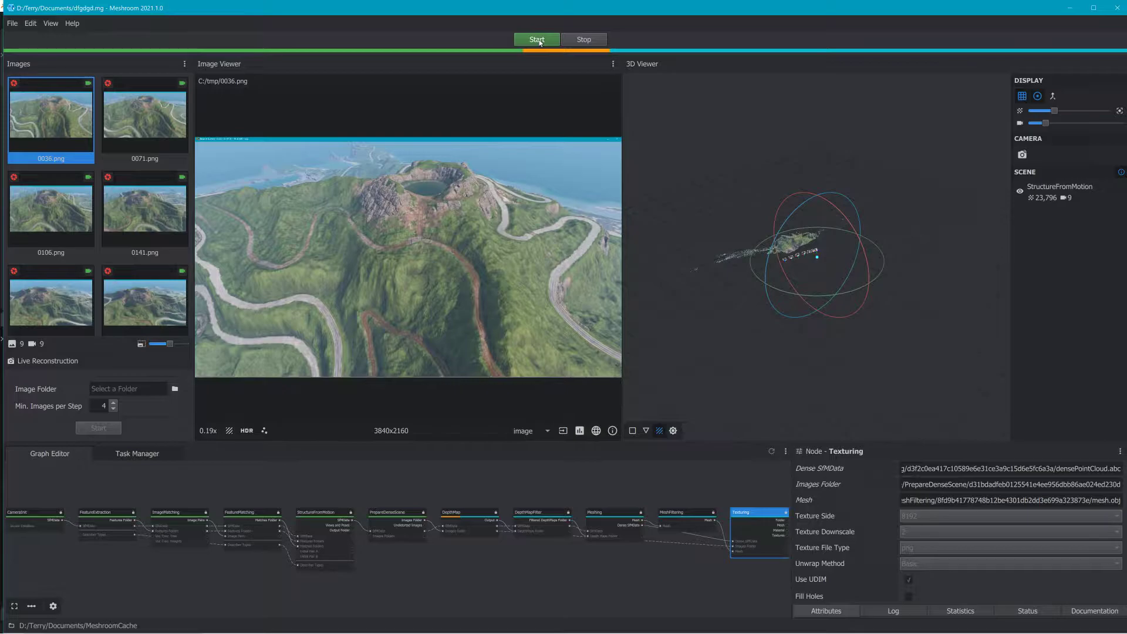
Step: Enlarge the 3D Viewer and orbit around the reconstructed point cloud and camera positions
drag(846, 339, 838, 253)
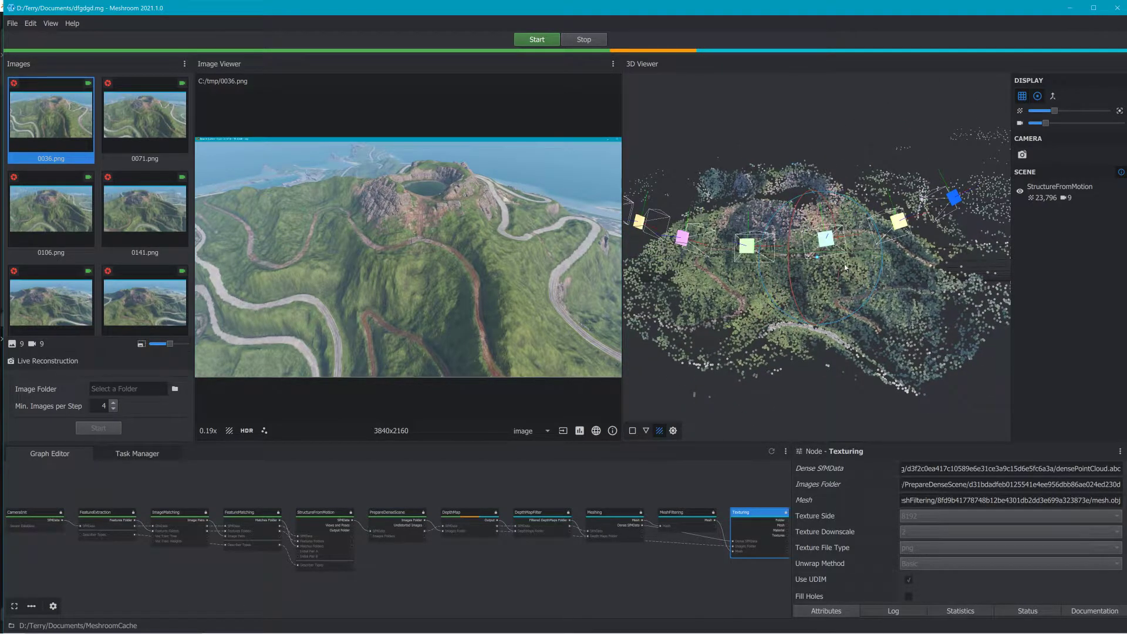
drag(905, 200, 838, 258)
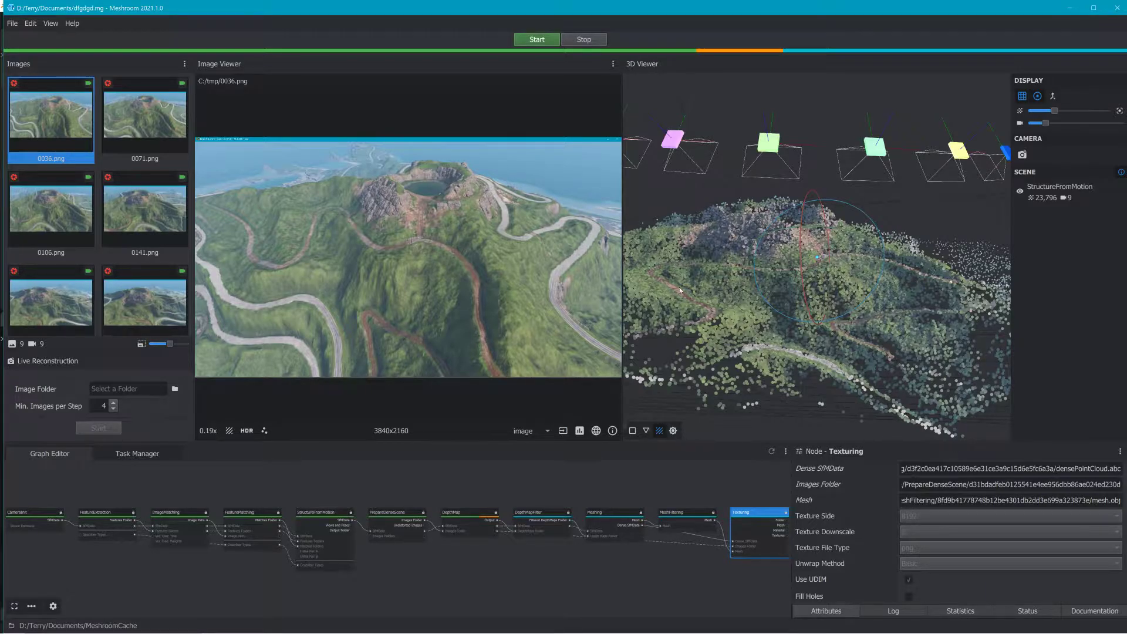
drag(622, 276, 311, 283)
drag(569, 445, 570, 473)
drag(696, 314, 770, 258)
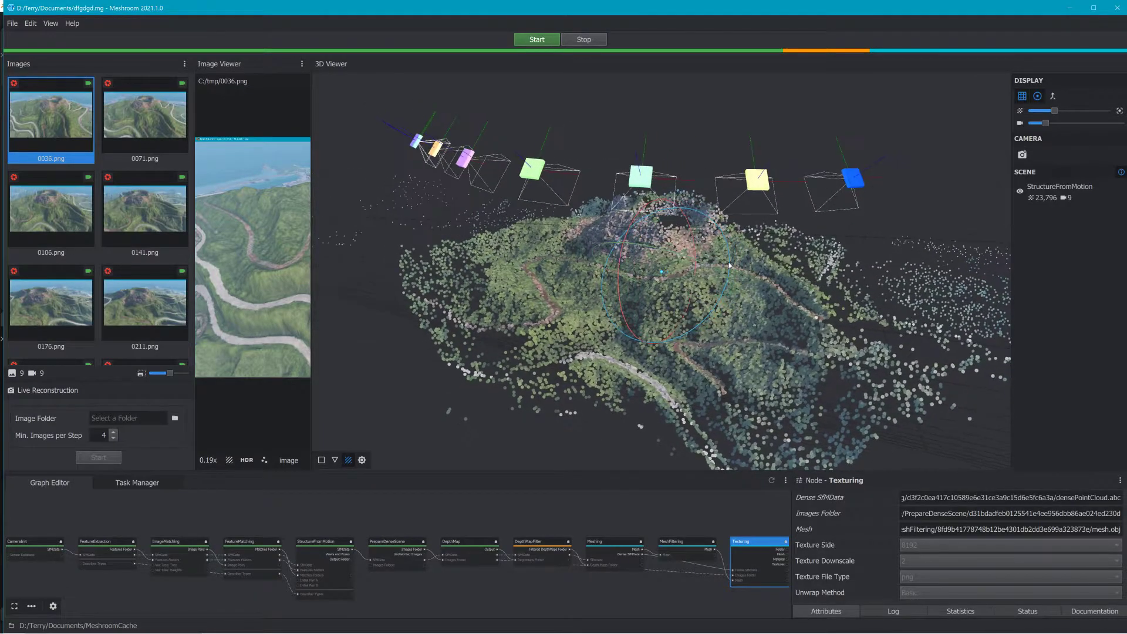
drag(1046, 123, 1069, 132)
drag(832, 283, 511, 248)
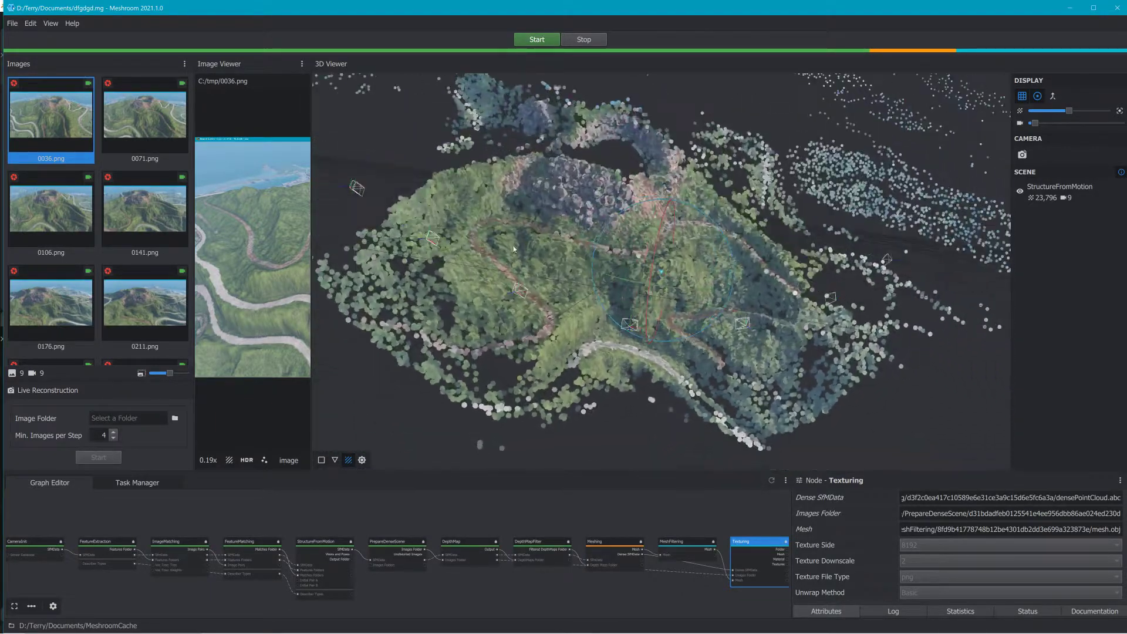
scroll(747, 345, down, 5)
drag(747, 345, 659, 288)
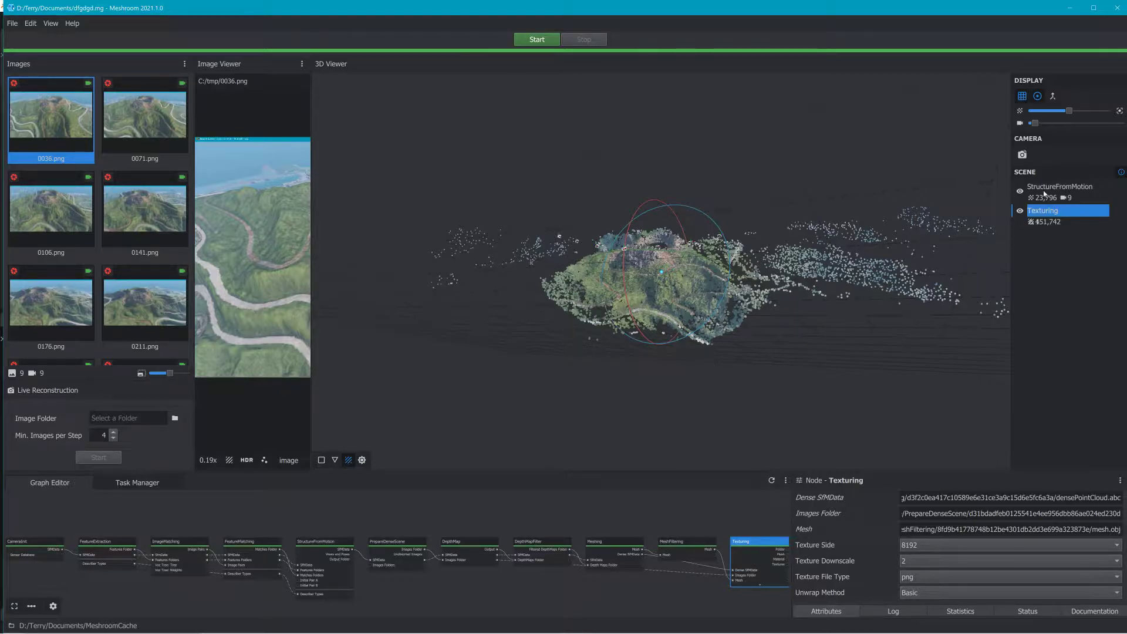
Step: Hide the StructureFromMotion layer and orbit around the textured mesh to inspect it
click(1020, 191)
scroll(843, 306, up, 5)
drag(842, 307, 763, 376)
Step: Copy the Texturing node's output mesh path and switch back to Blender
scroll(994, 521, down, 5)
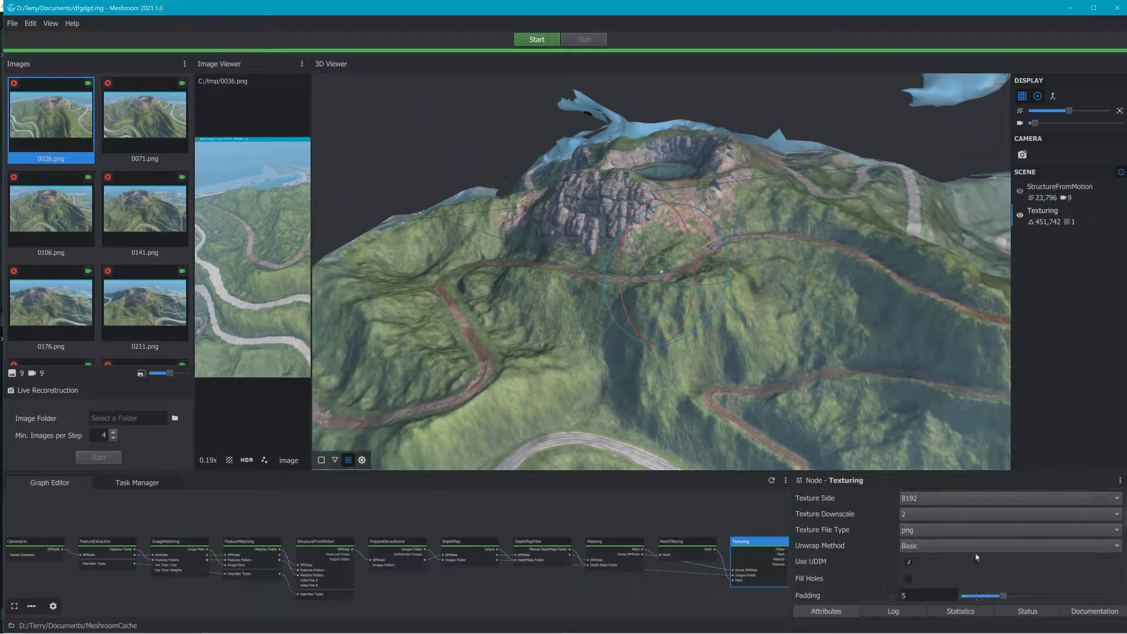
click(1066, 565)
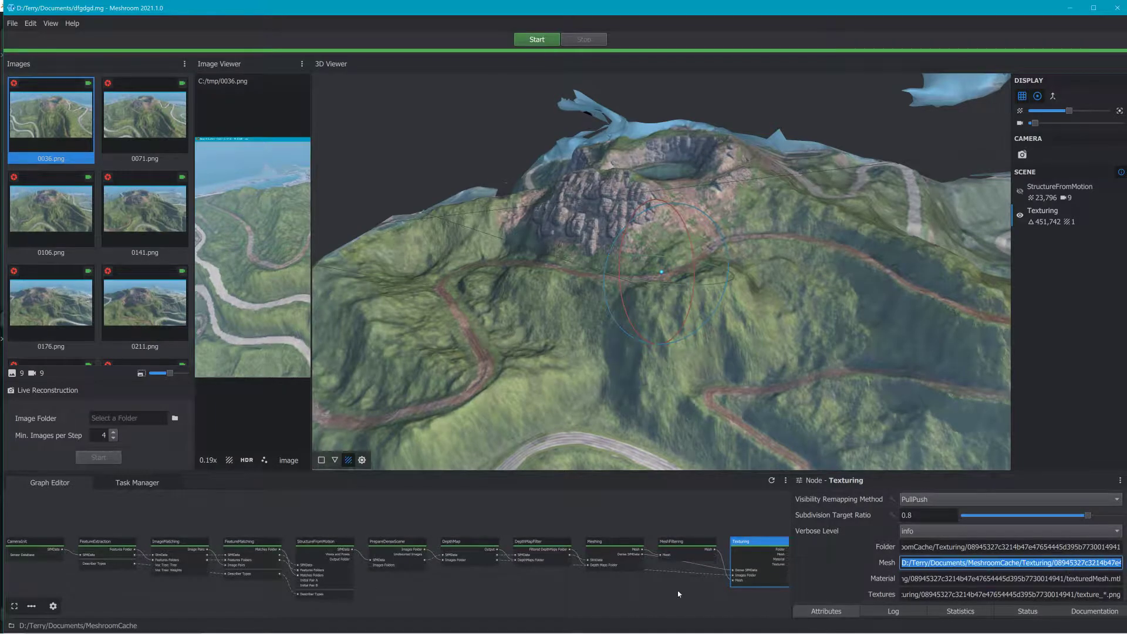
click(1070, 8)
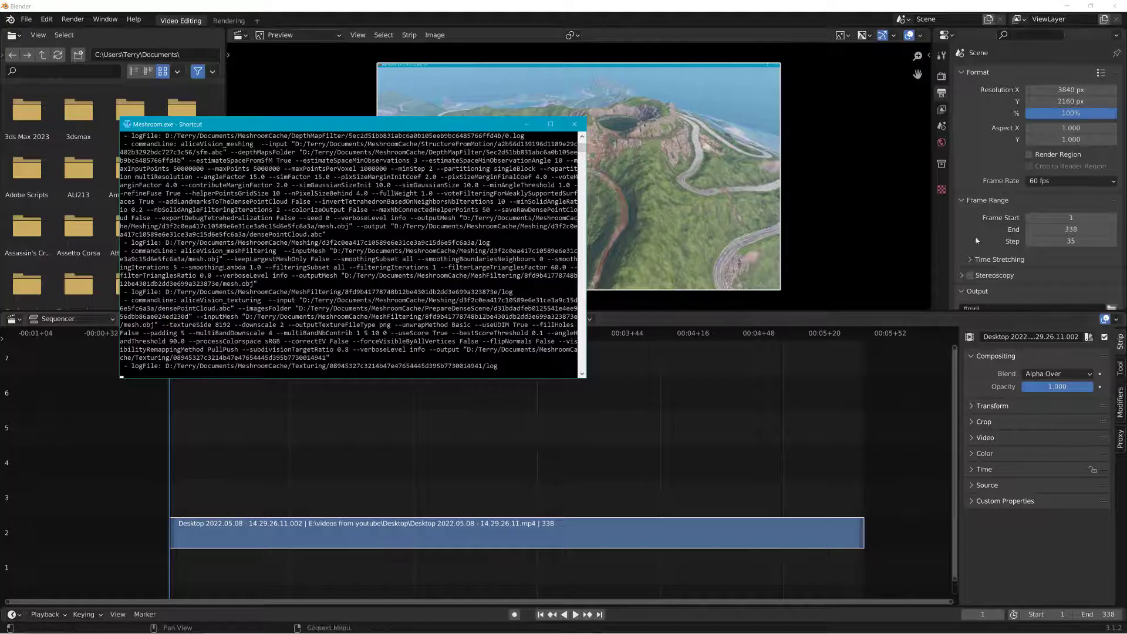
click(675, 623)
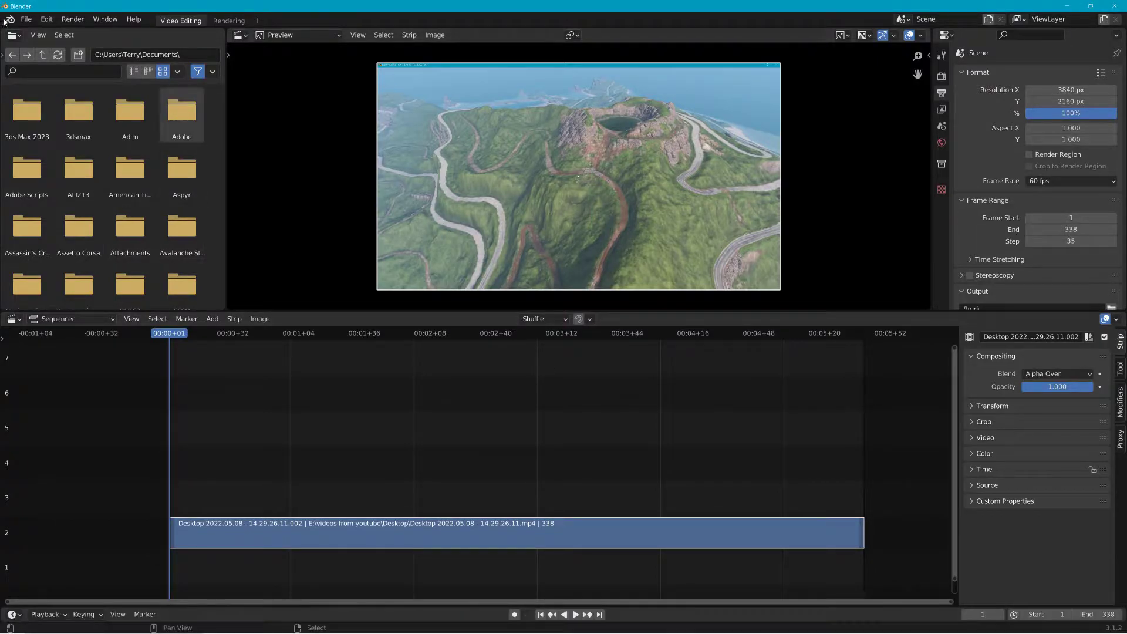
Step: Start a new General file without saving the current one and delete the default cube
click(26, 19)
mouse_move(32, 30)
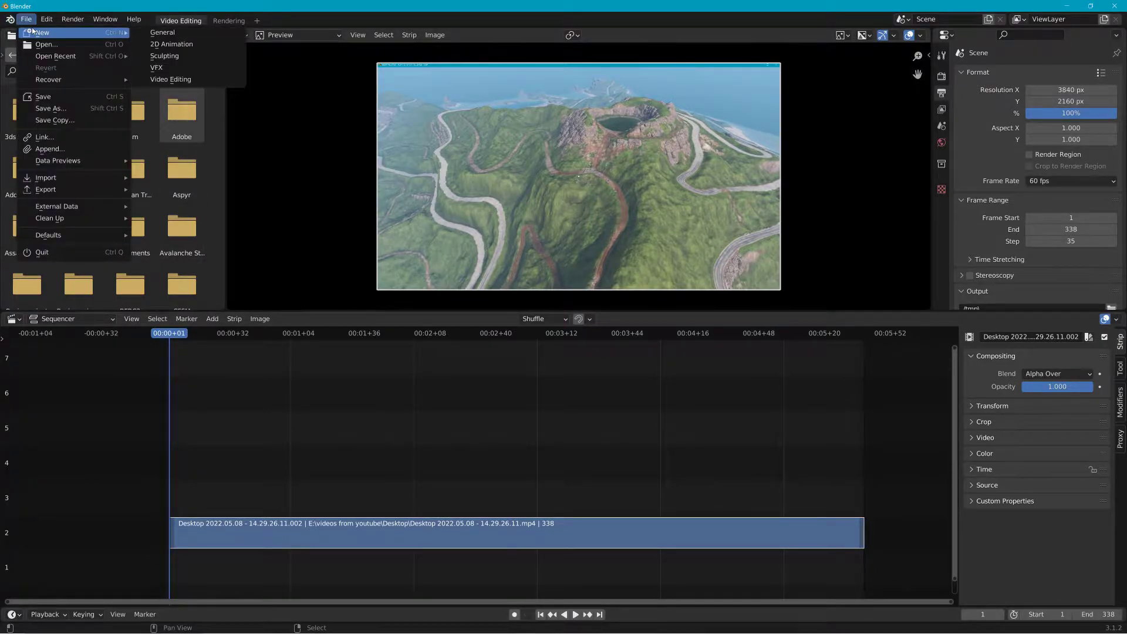
click(162, 32)
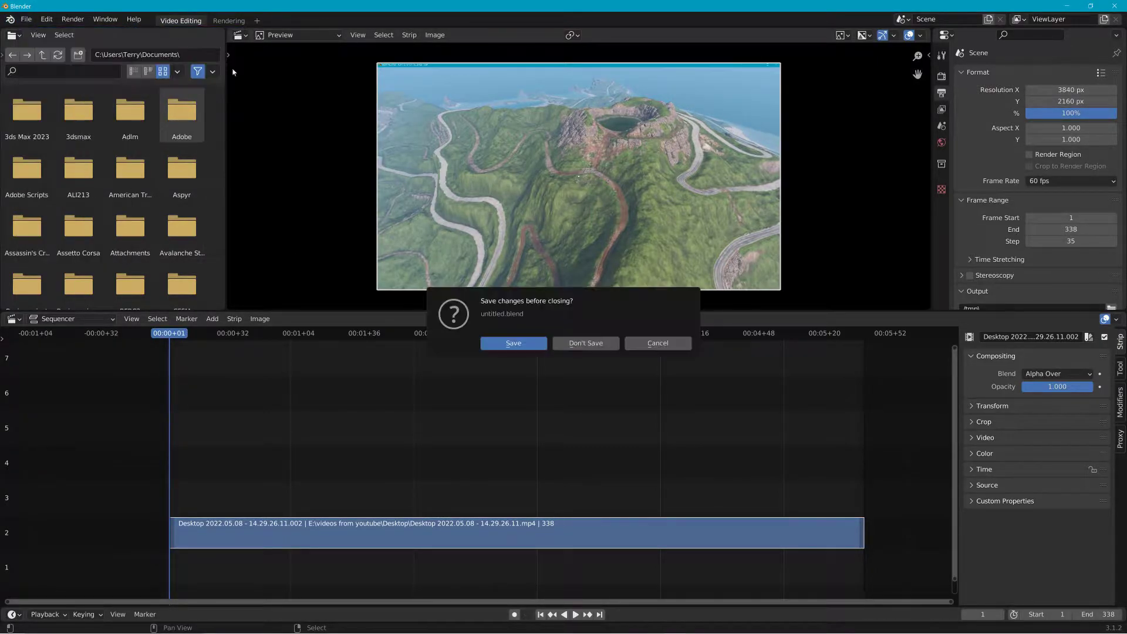
click(584, 344)
click(484, 301)
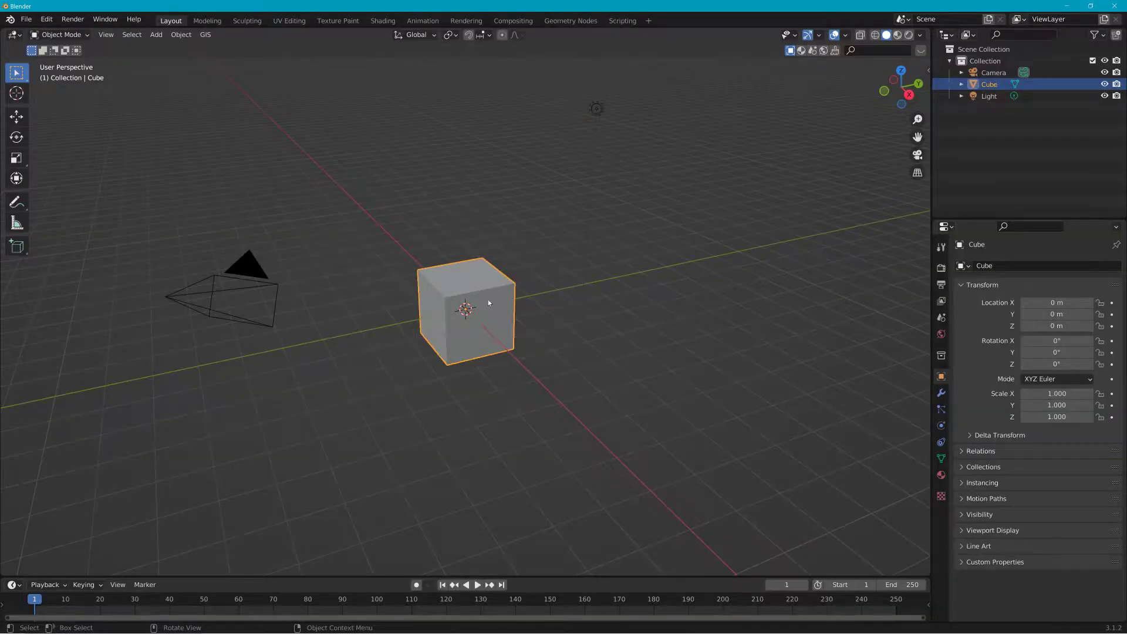
key(Delete)
Step: Import the textured mesh as a Wavefront OBJ from the copied Meshroom Texturing folder path
click(10, 20)
mouse_move(26, 20)
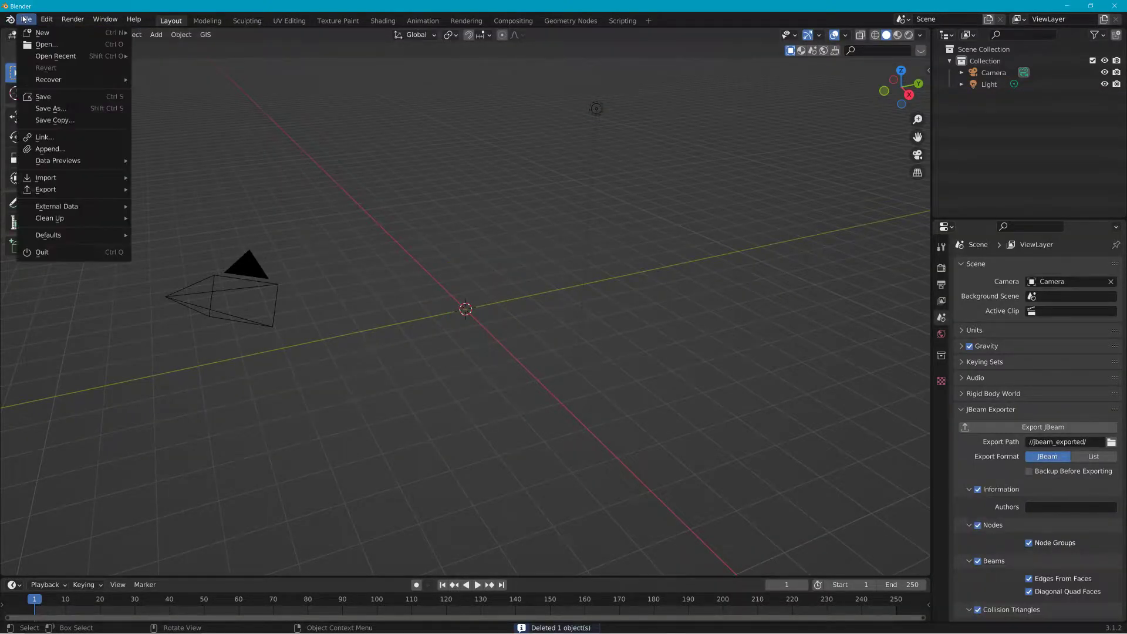
mouse_move(82, 177)
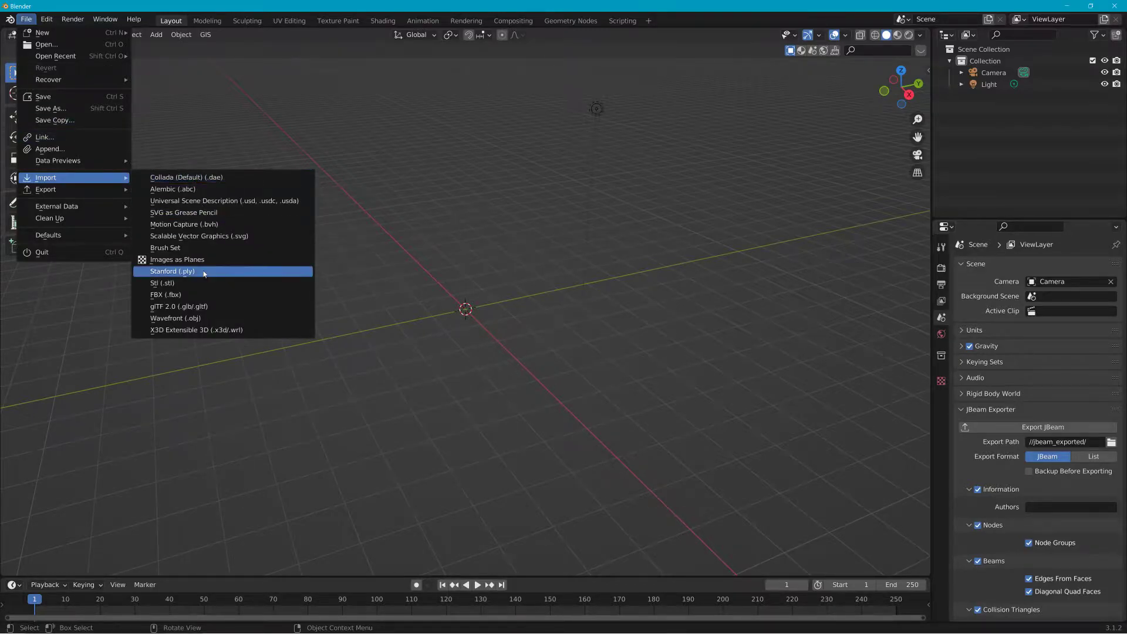
click(200, 319)
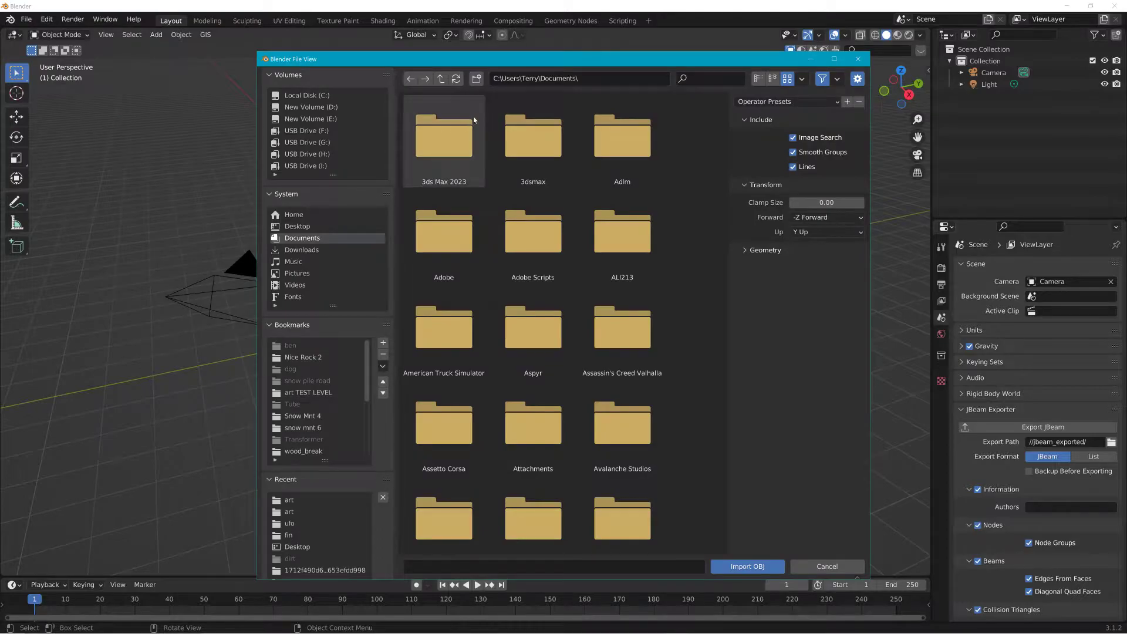
click(597, 78)
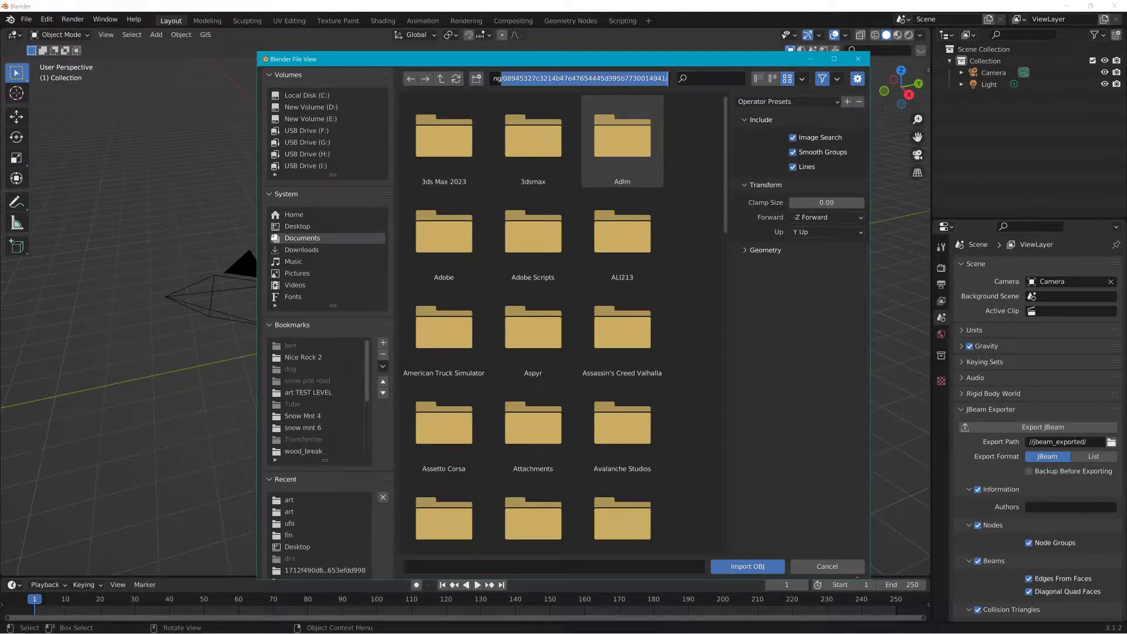
key(Return)
double_click(529, 152)
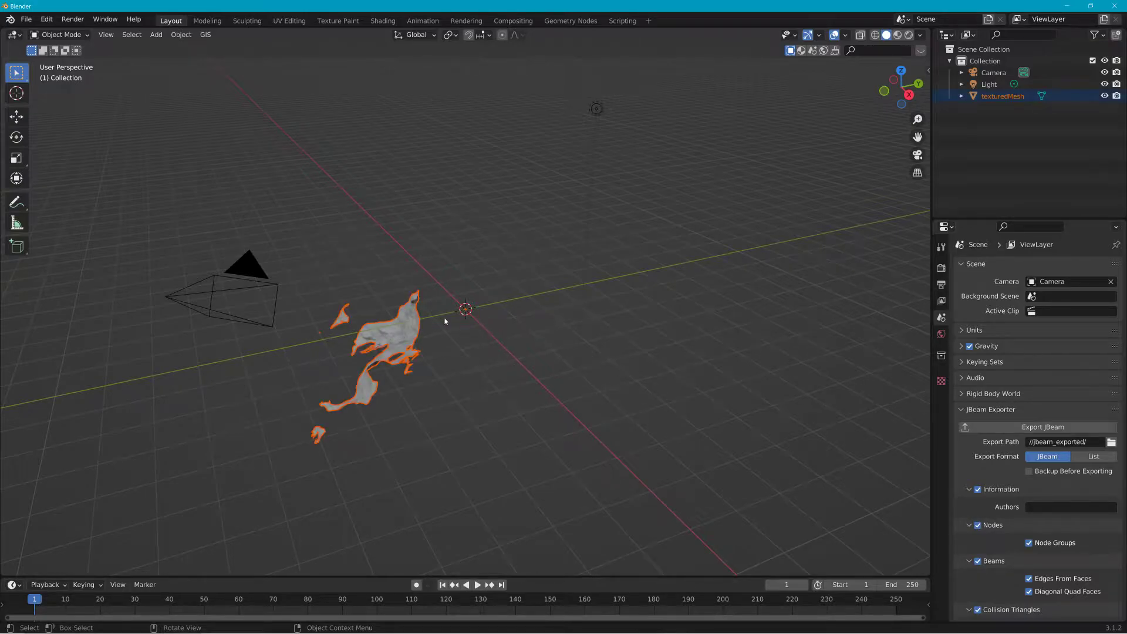
click(25, 21)
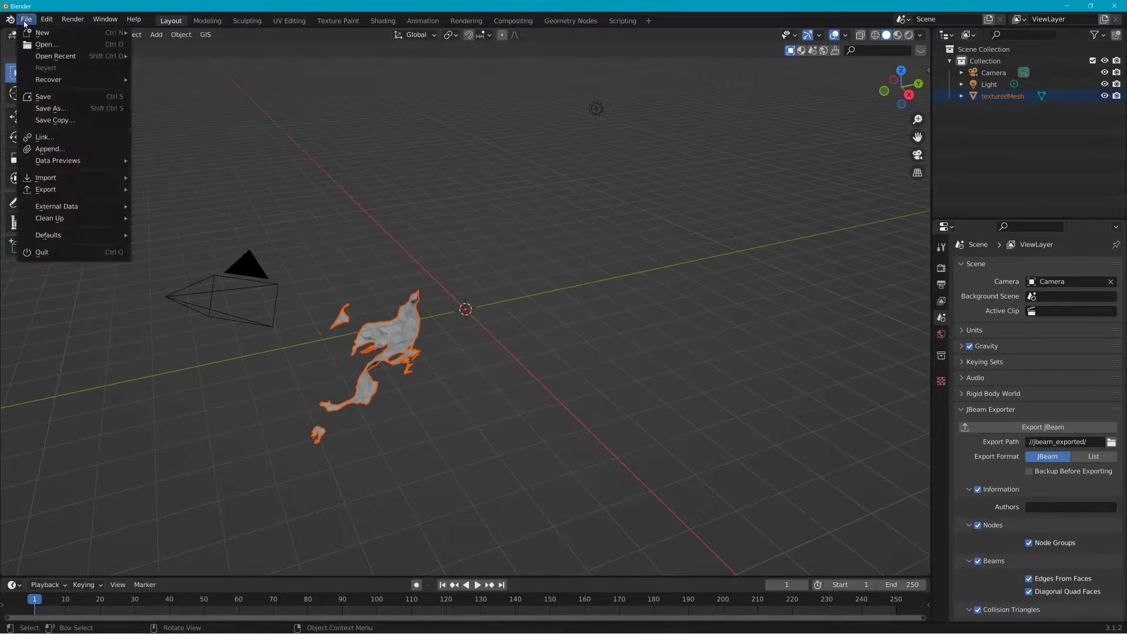
mouse_move(116, 197)
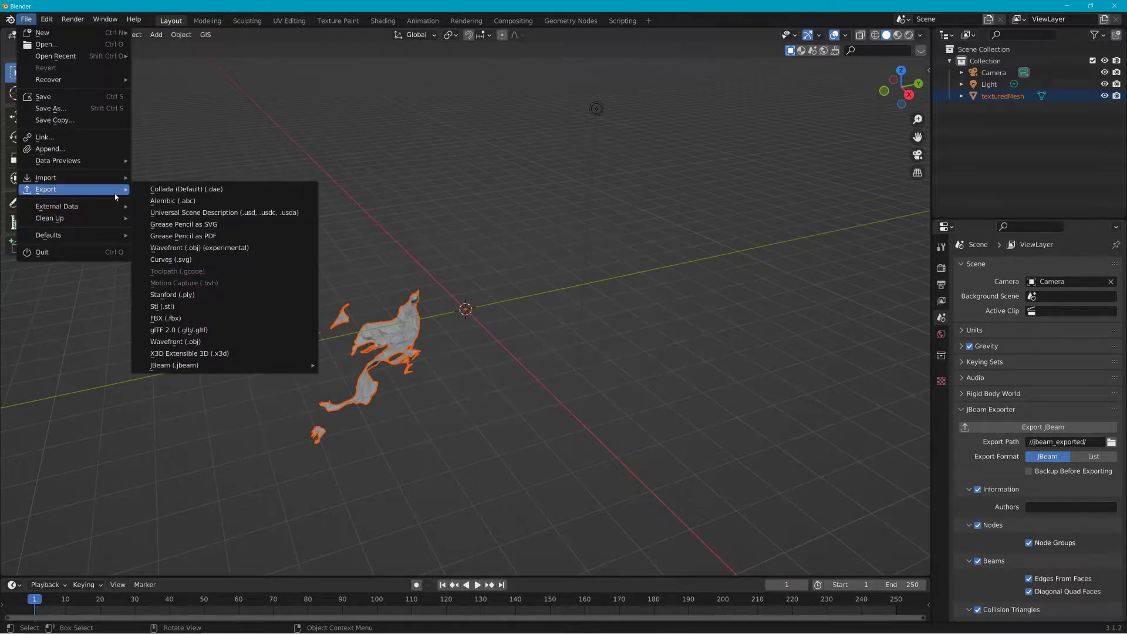
mouse_move(114, 177)
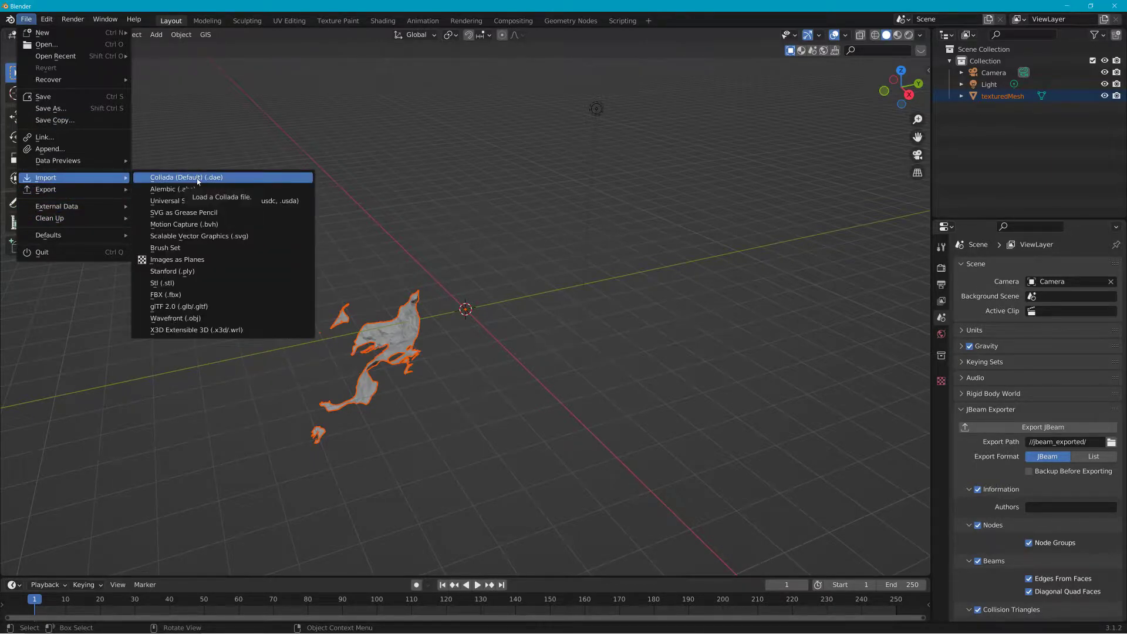
Step: Import the For_Scale.dae vehicle model from the Desktop as a Collada file
click(198, 178)
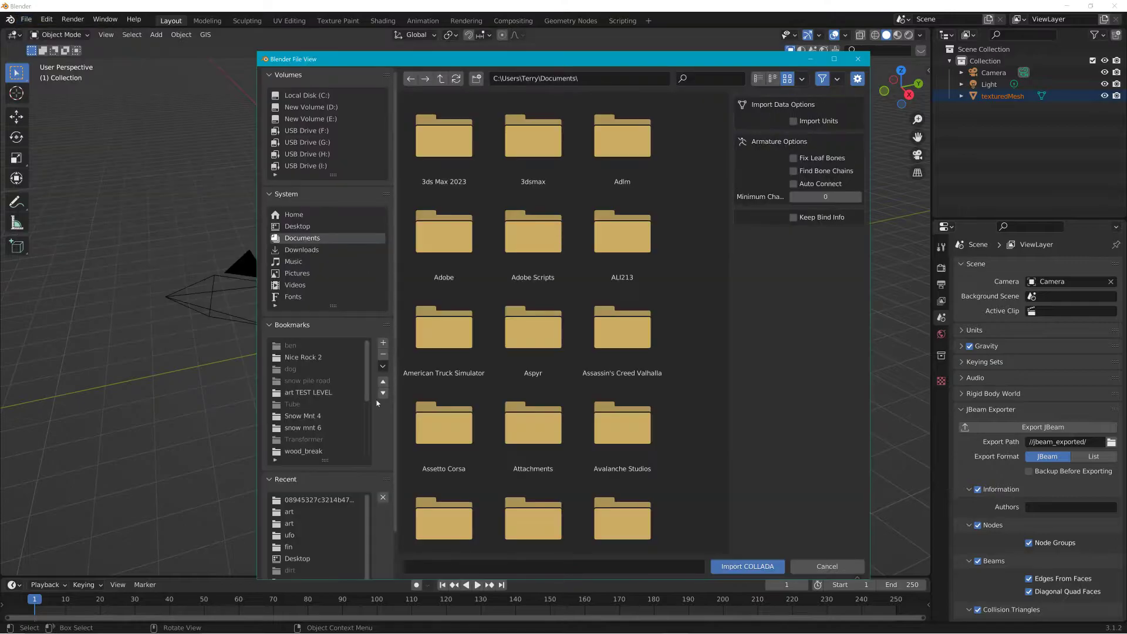
click(298, 229)
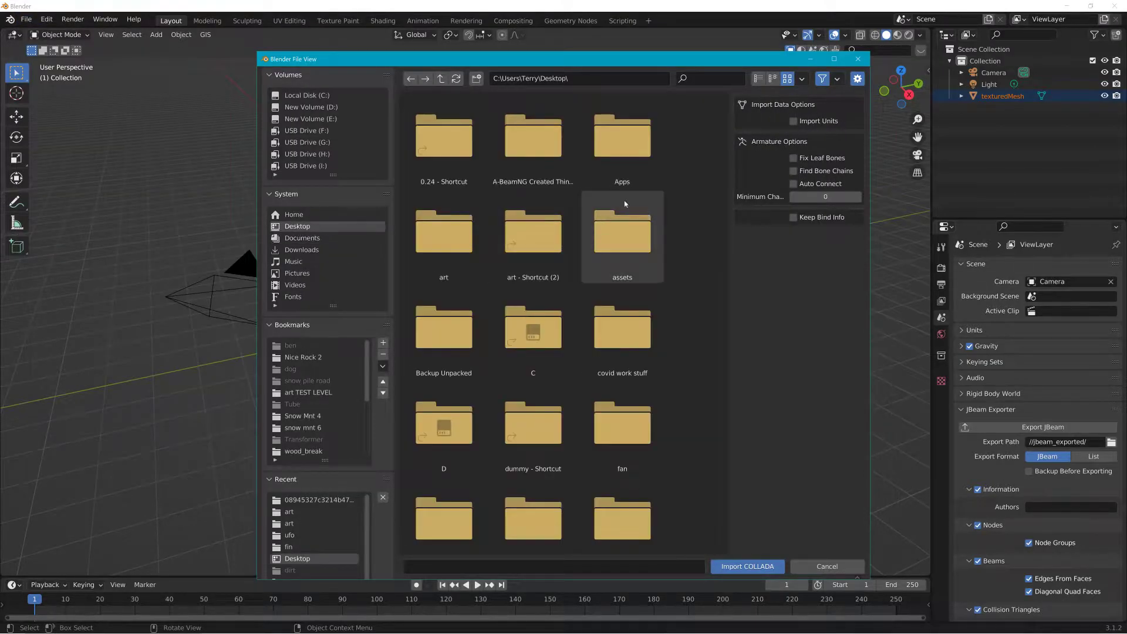
scroll(726, 170, down, 5)
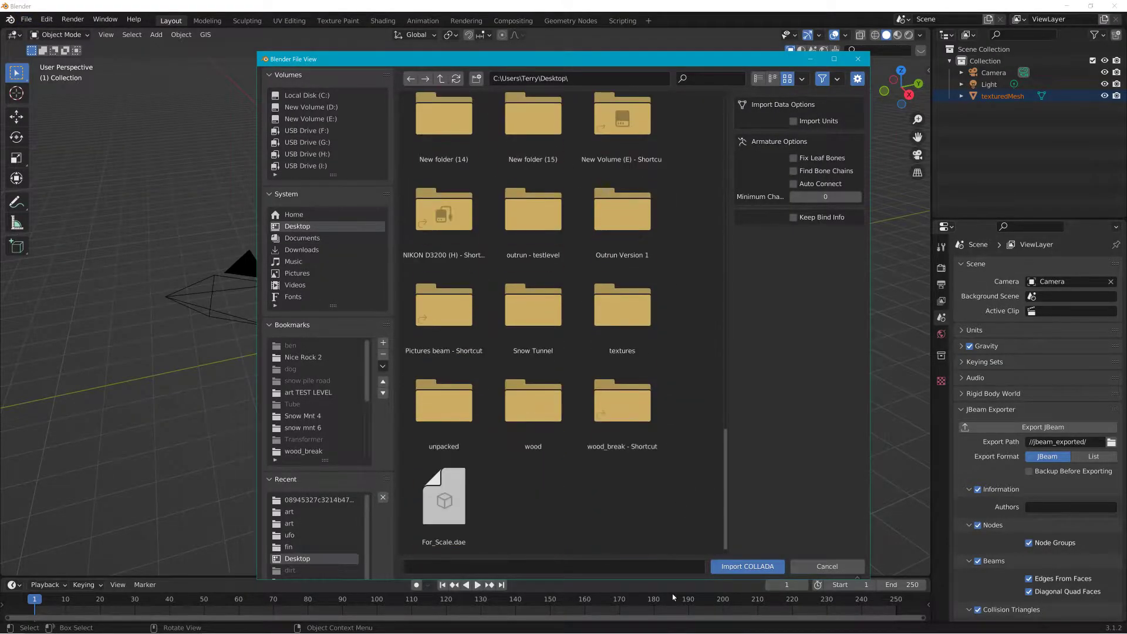
click(444, 499)
click(752, 565)
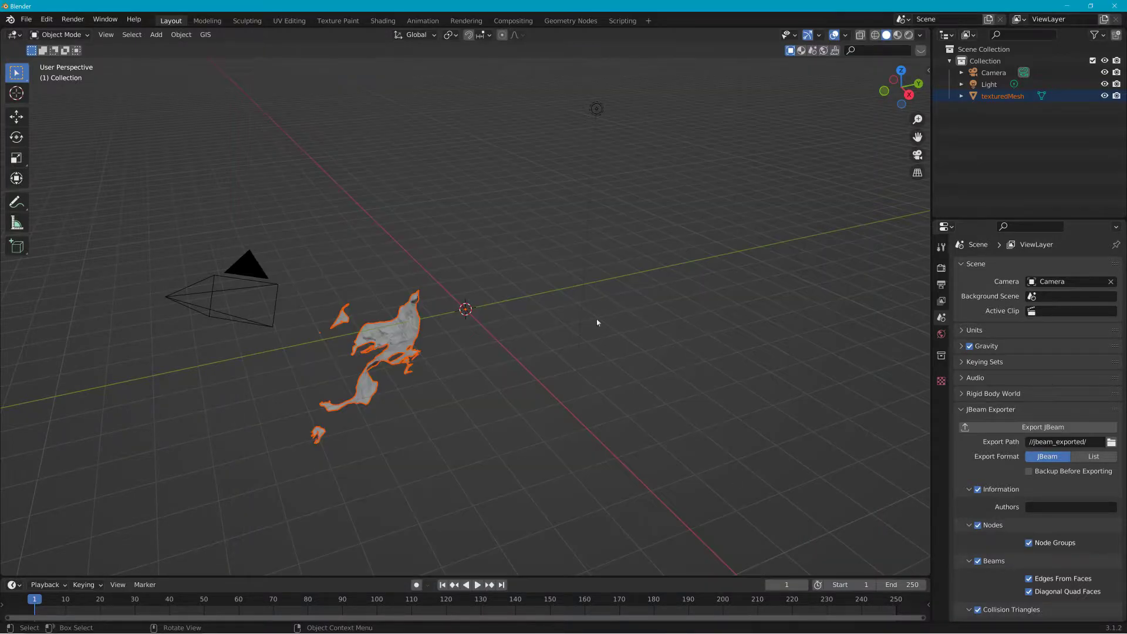
Step: Select the textured mesh and scale it up to about 2.717
click(405, 339)
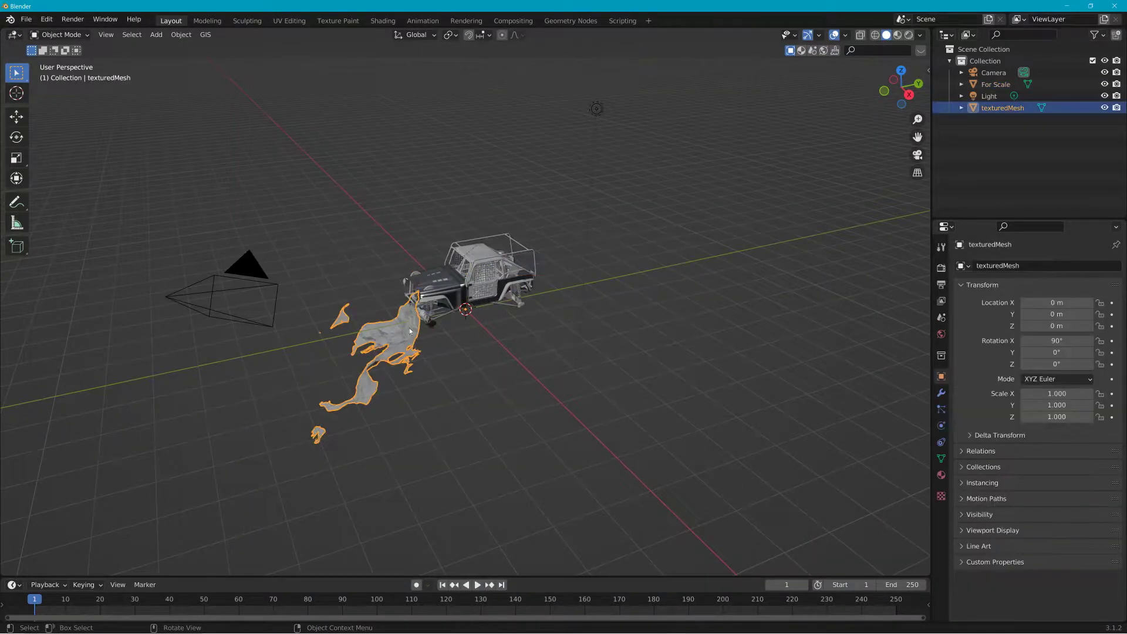
key(s)
click(479, 329)
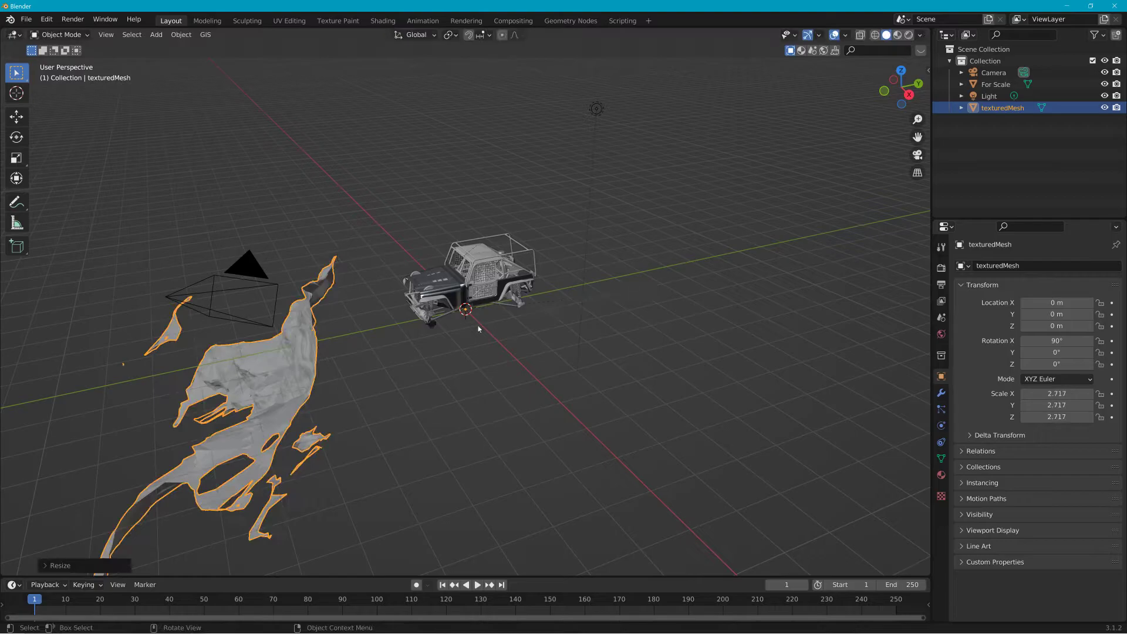
Step: Set the textured mesh's origin to the 3D cursor, viewing it from the right in material preview
click(909, 95)
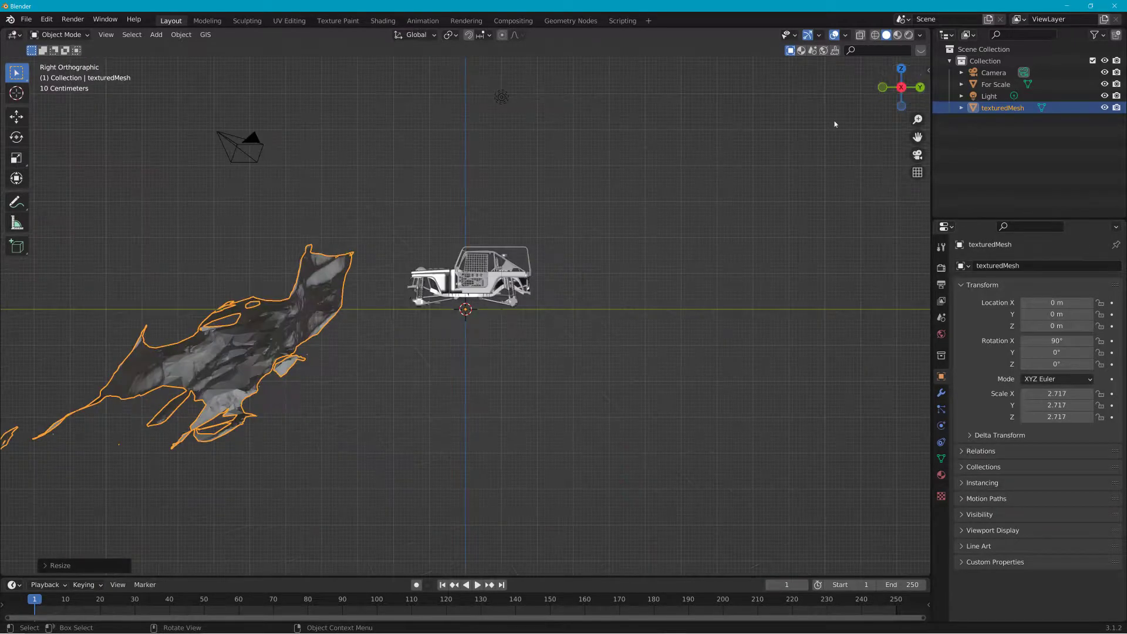
click(898, 35)
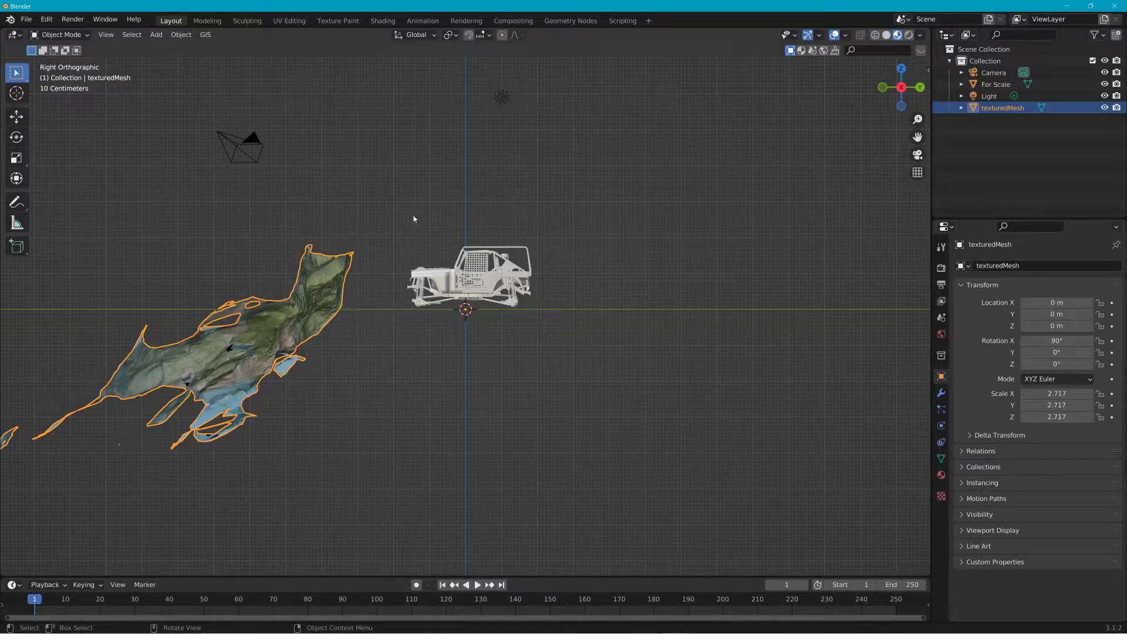
key(g)
right_click(439, 365)
click(206, 35)
mouse_move(181, 34)
mouse_move(201, 60)
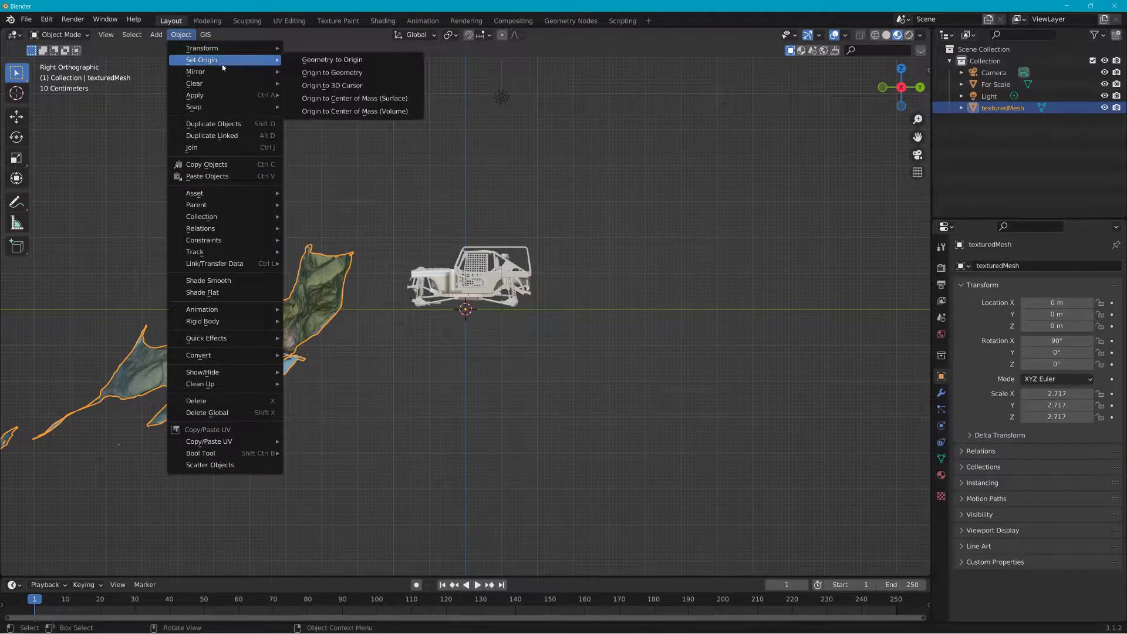
click(322, 85)
Step: Move the textured mesh's geometry to its origin
click(181, 34)
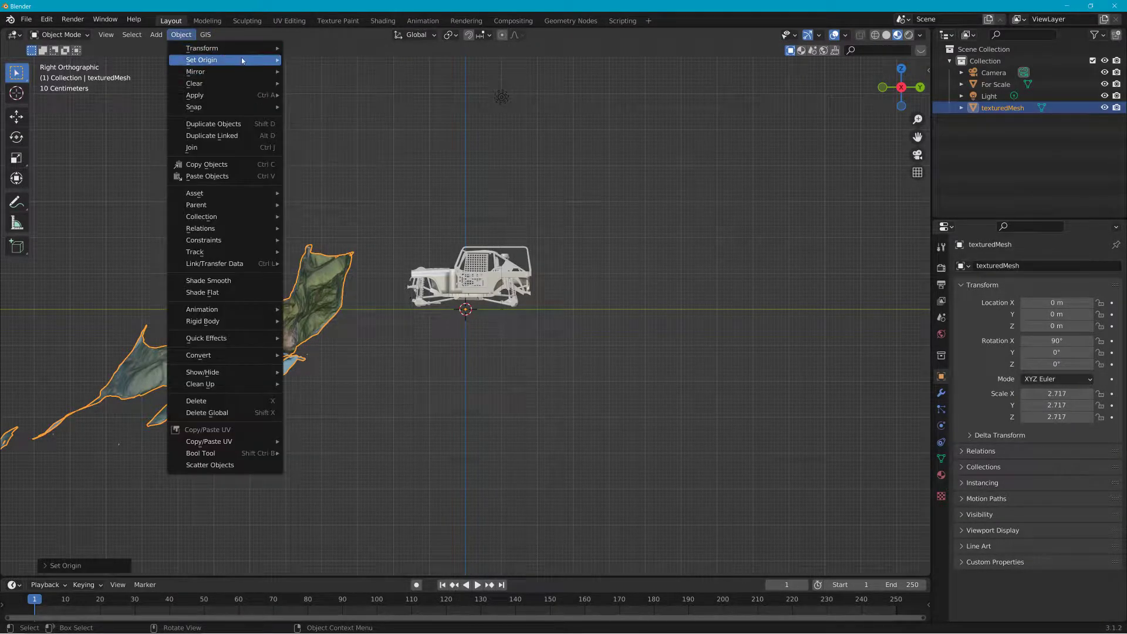
mouse_move(243, 60)
click(322, 61)
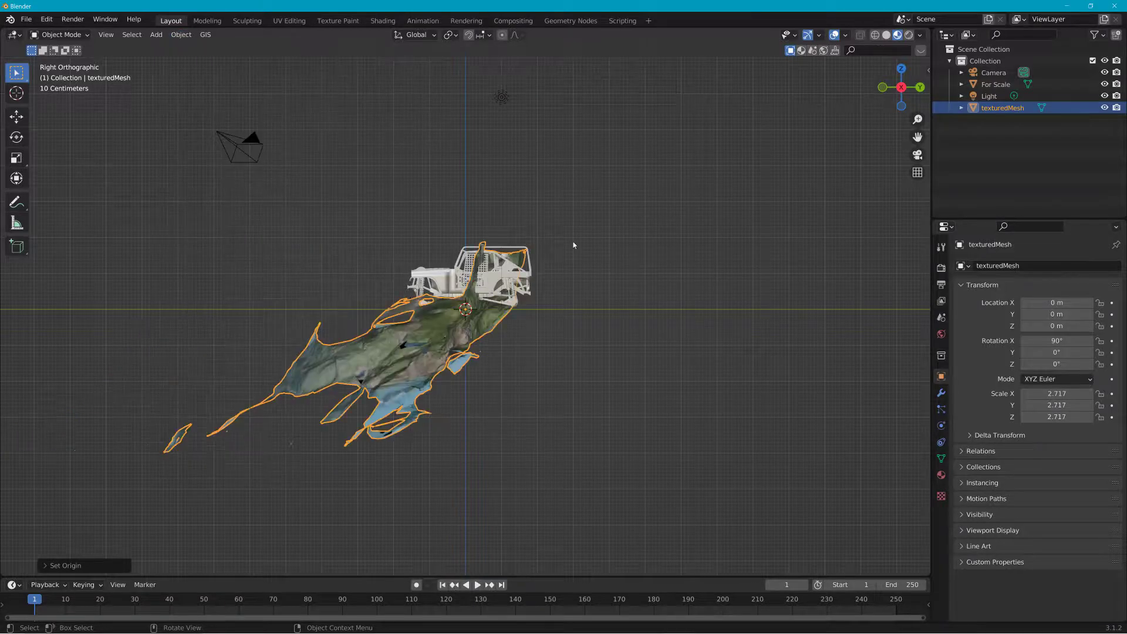
Step: Set the textured mesh's origin to its geometry
key(r)
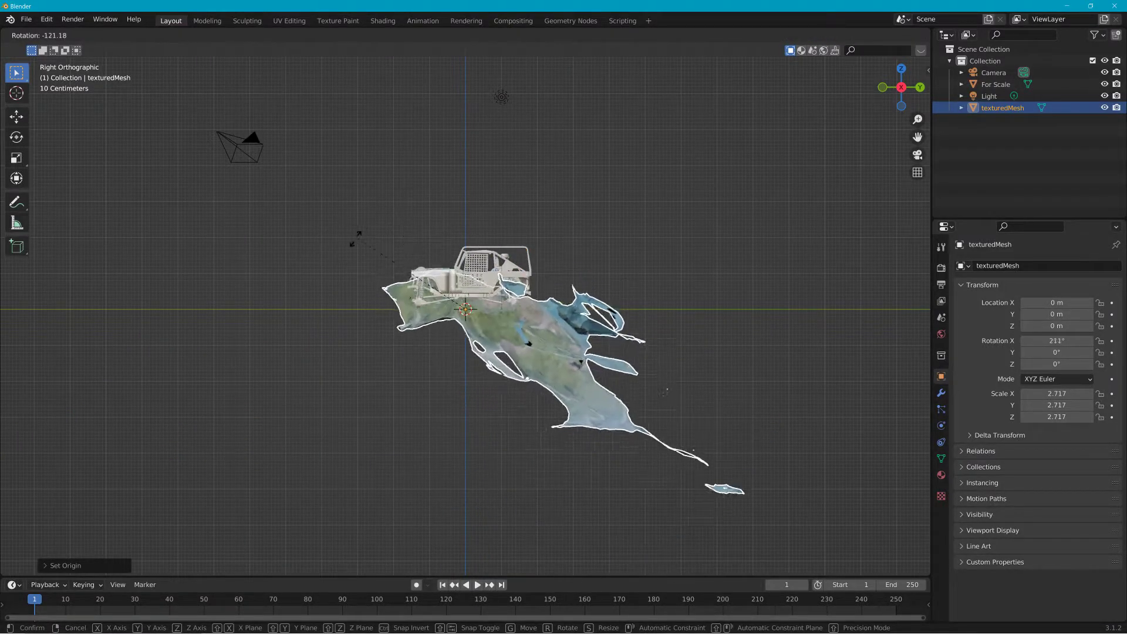
right_click(290, 276)
click(204, 35)
mouse_move(181, 35)
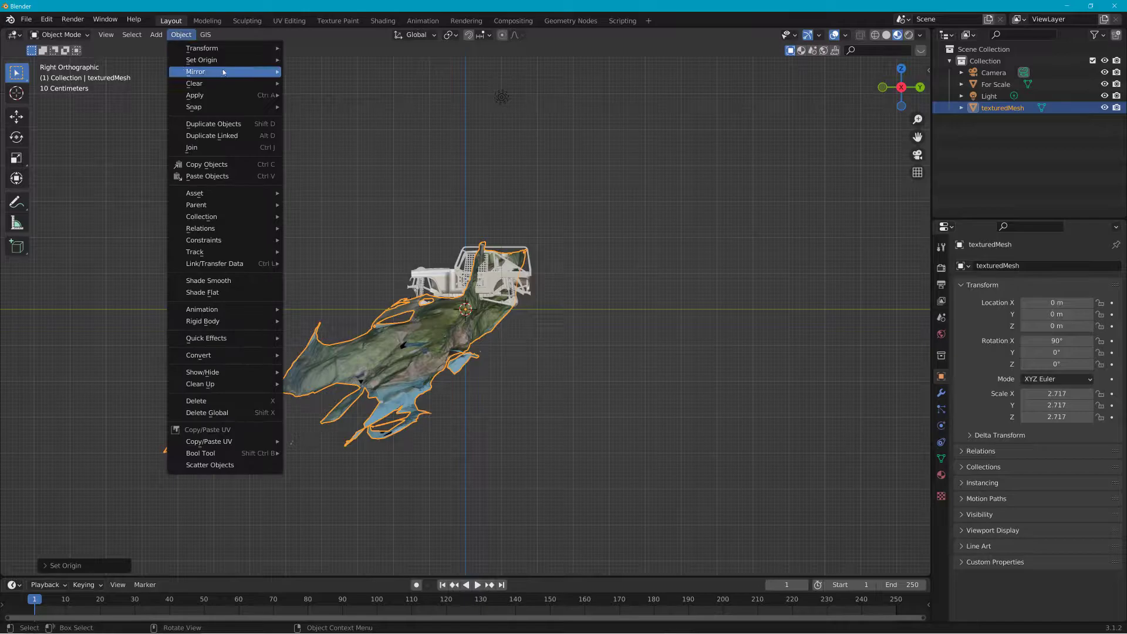
mouse_move(235, 60)
click(332, 71)
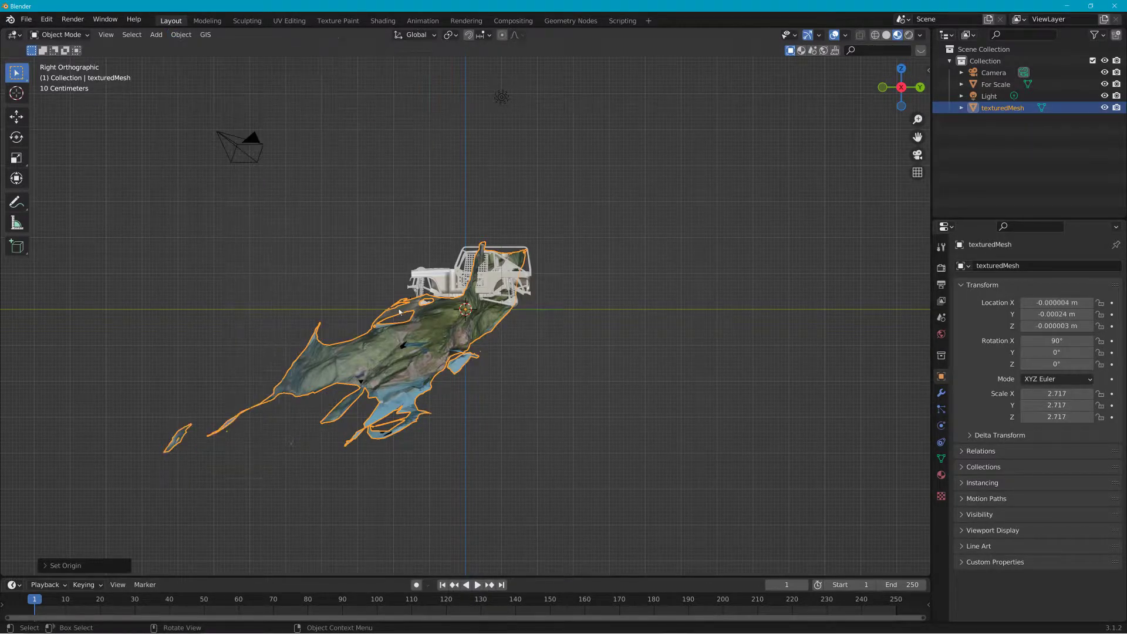
Step: Move the textured mesh up above the vehicle
key(r)
right_click(606, 357)
drag(453, 344, 509, 188)
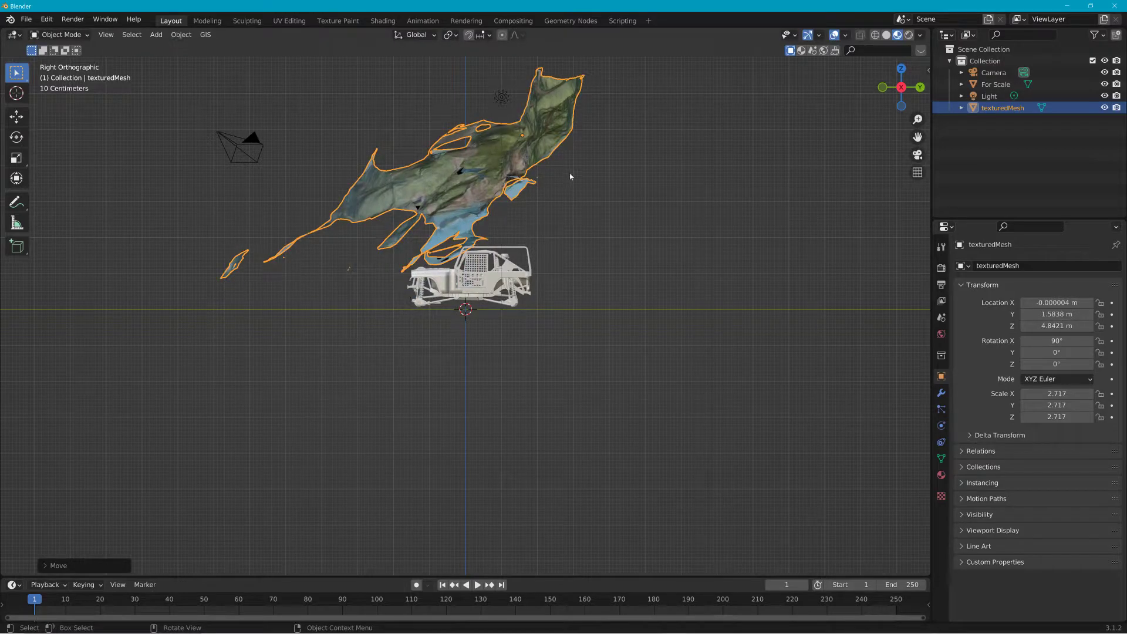
Step: Rotate the textured mesh to about 237° around X so the terrain lies flat
key(r)
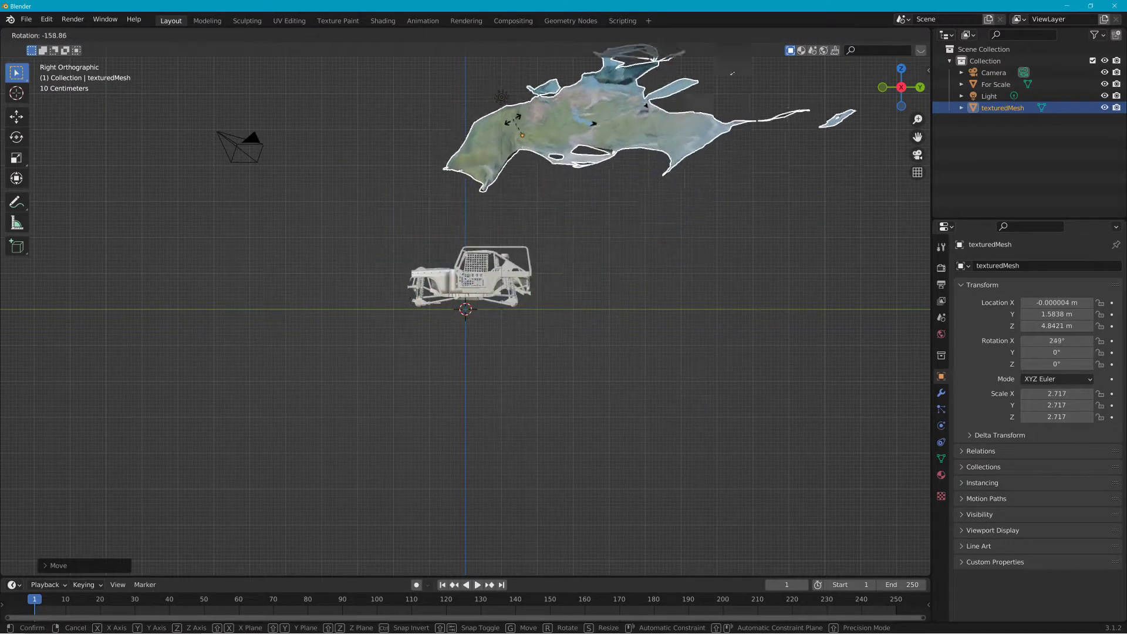
click(574, 135)
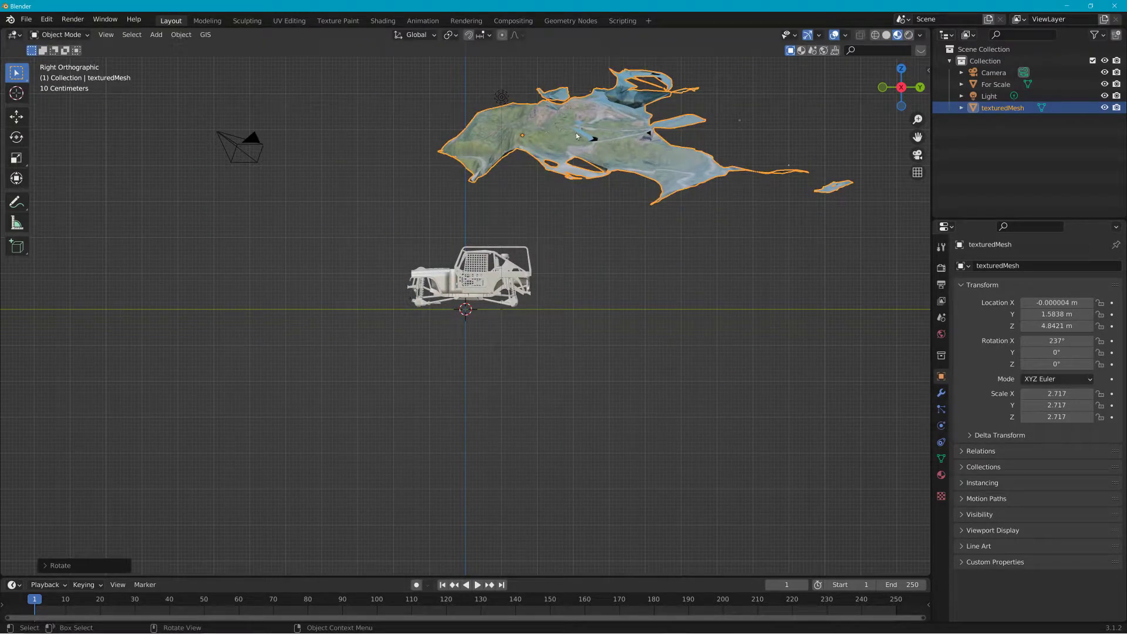
Step: Reposition the textured mesh centred above the vehicle
drag(576, 137, 444, 154)
click(883, 87)
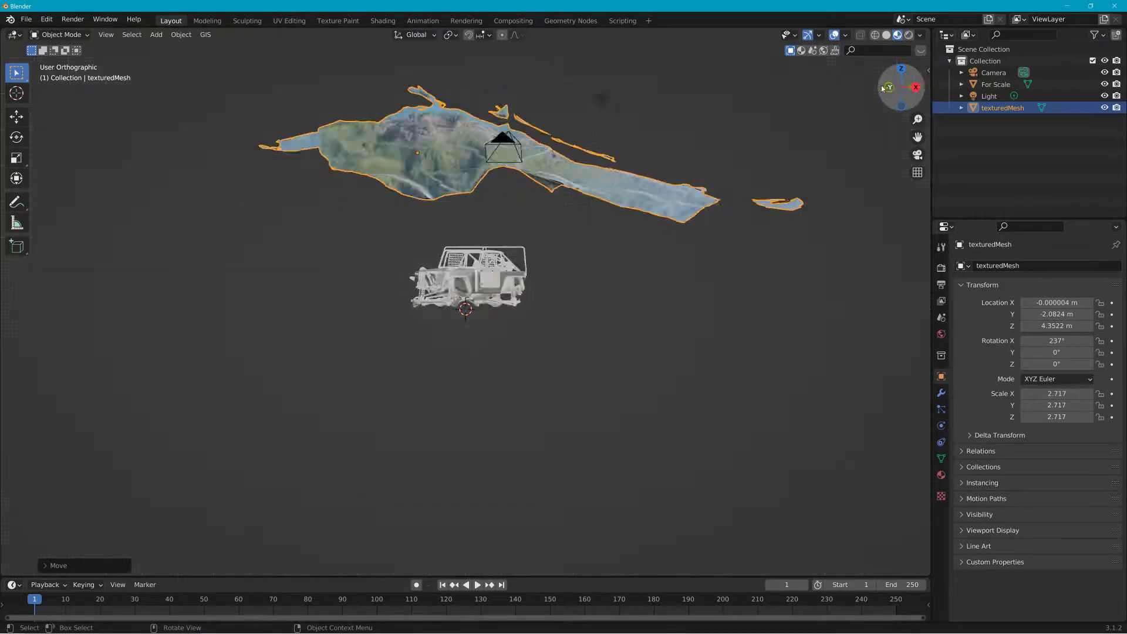
key(g)
click(698, 101)
Step: Tilt the textured mesh about -8.9° around Y to level it
key(r)
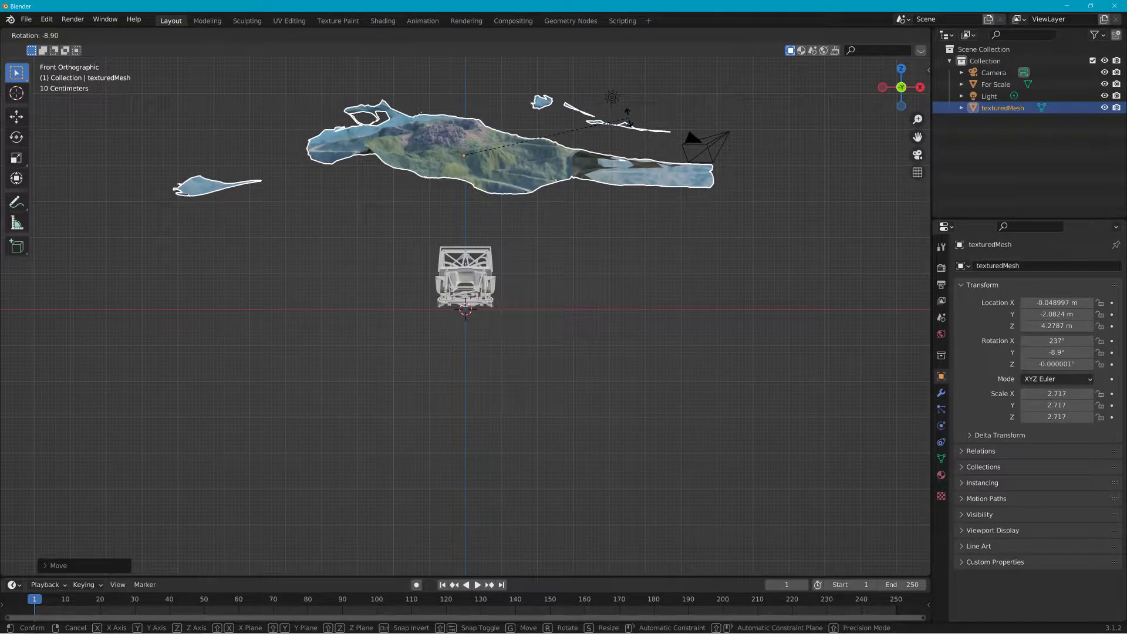
click(628, 117)
middle_drag(552, 229, 499, 191)
Step: Scale the textured mesh up to about 148.8 so the terrain matches the vehicle's size
key(s)
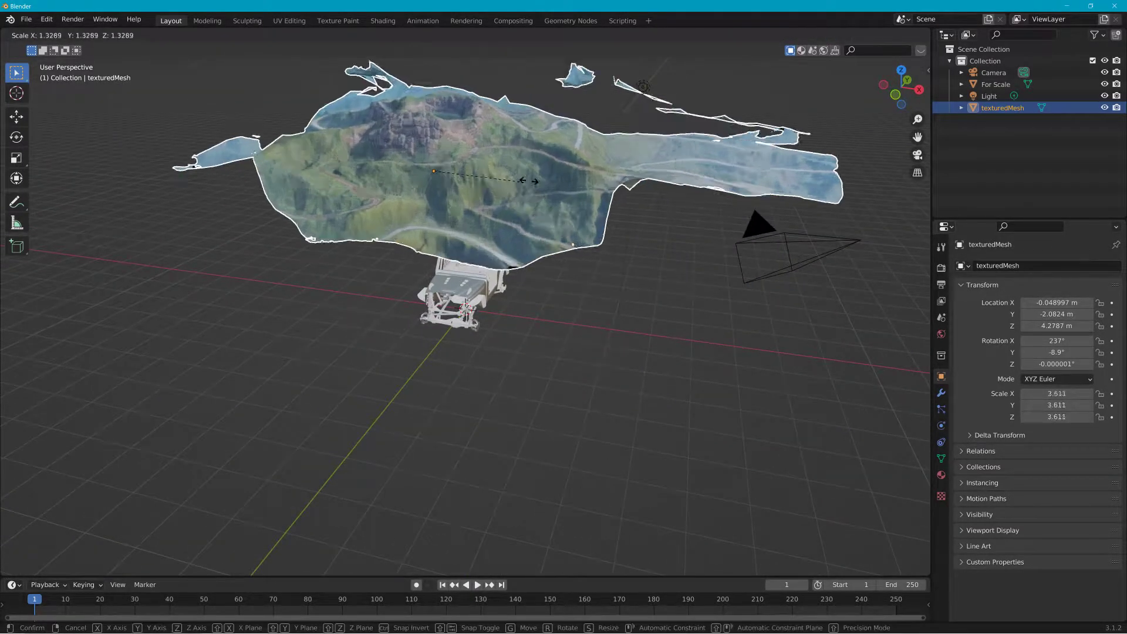
click(816, 131)
scroll(720, 205, down, 10)
key(s)
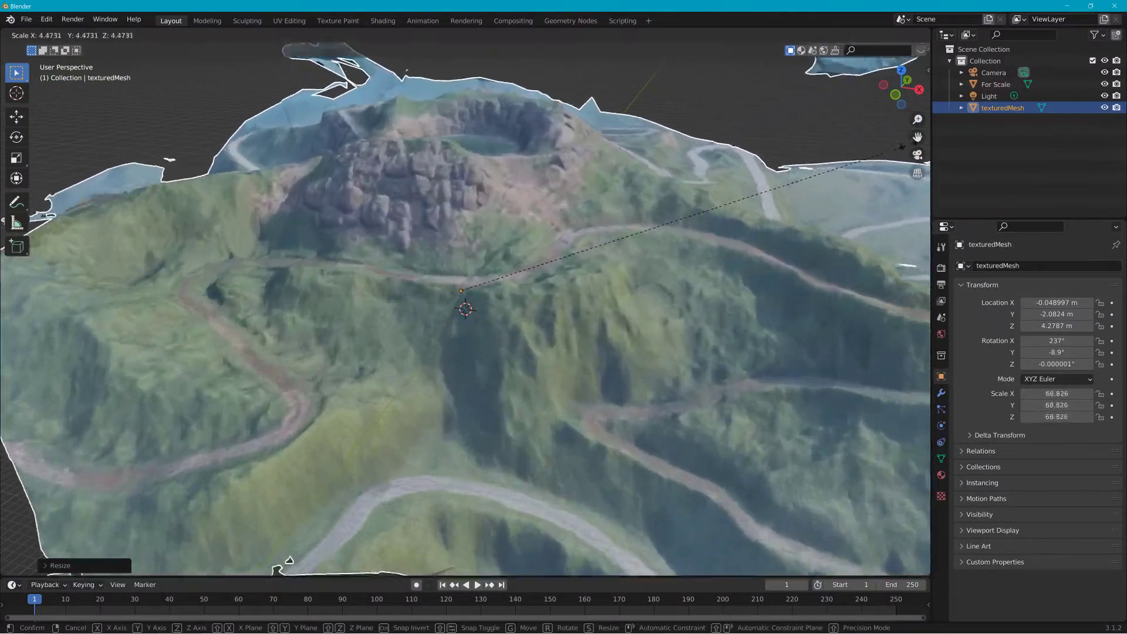
click(274, 510)
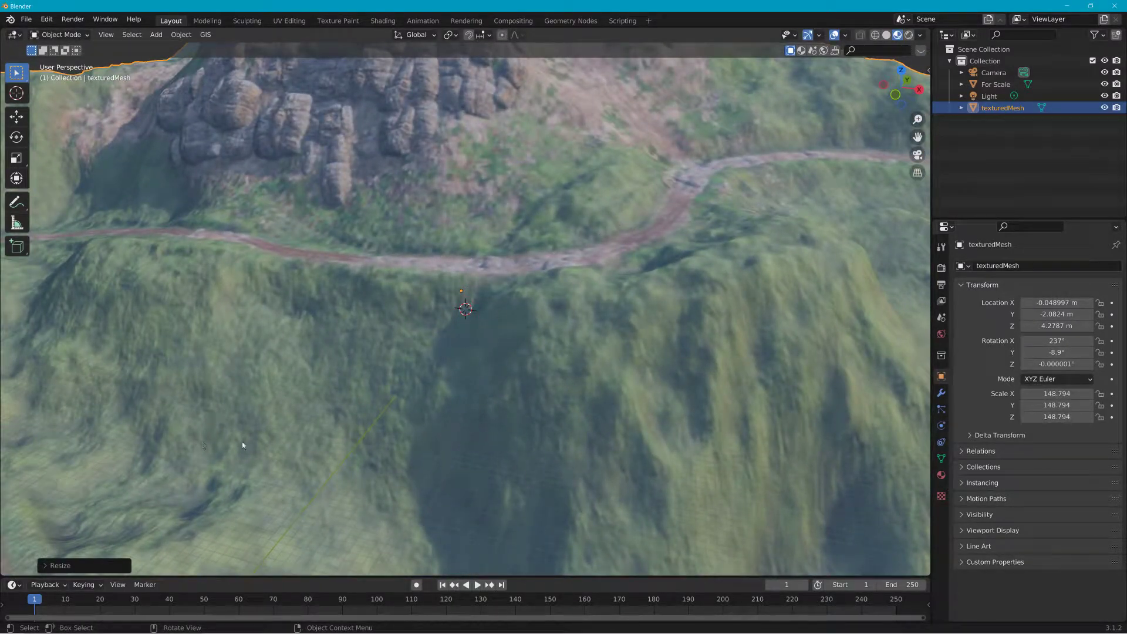
Step: Select the For Scale vehicle and move it along Y onto the terrain
click(997, 85)
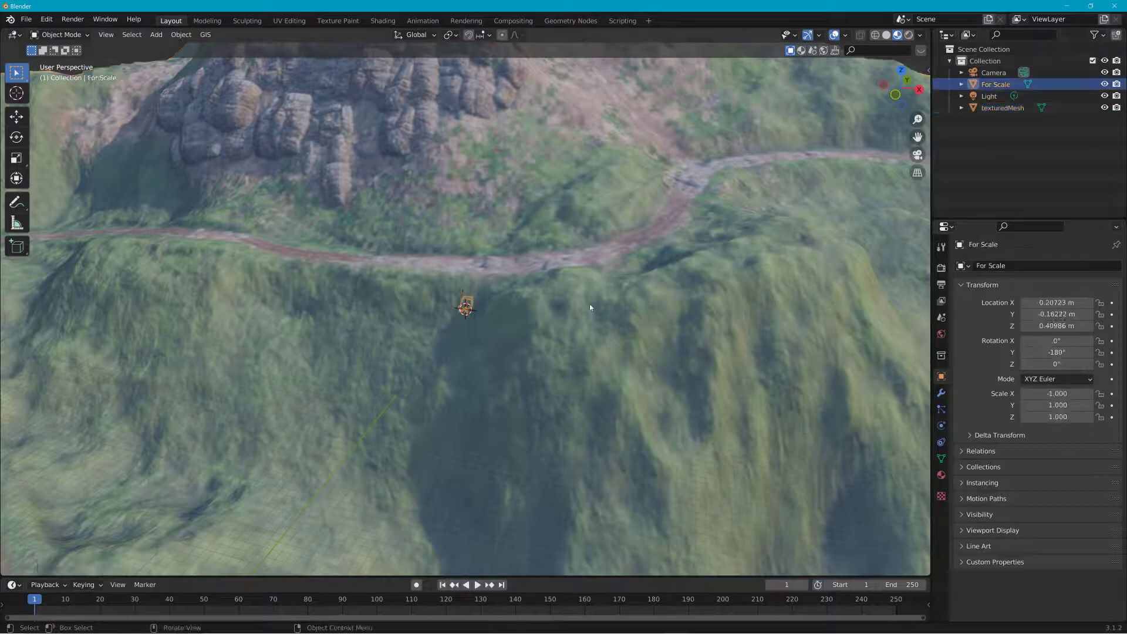
key(g)
click(491, 171)
key(g)
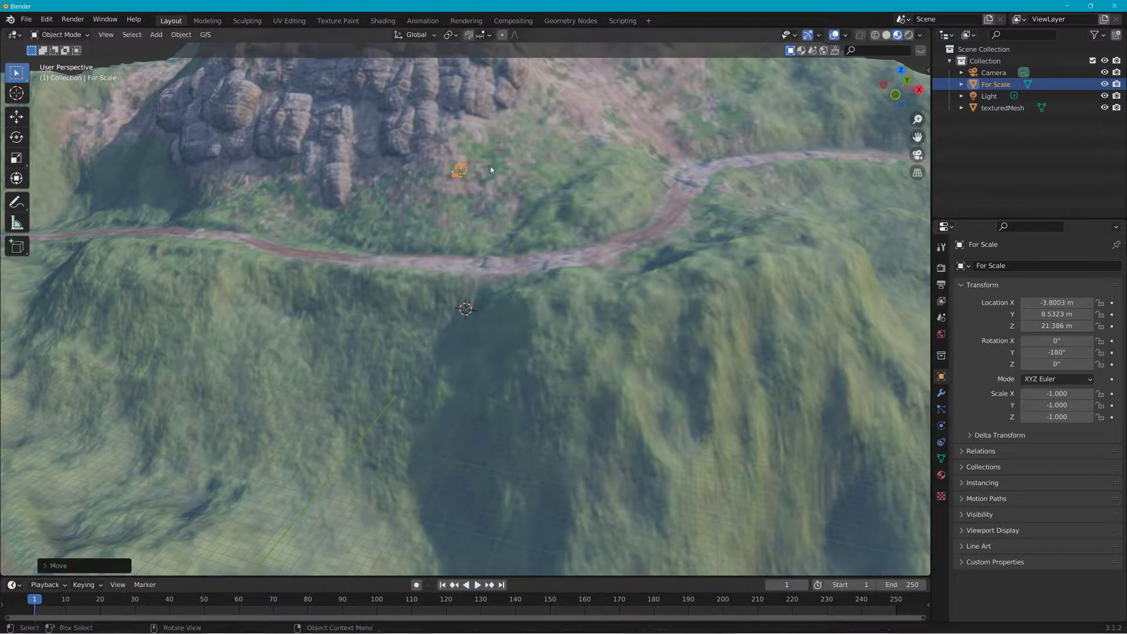
key(y)
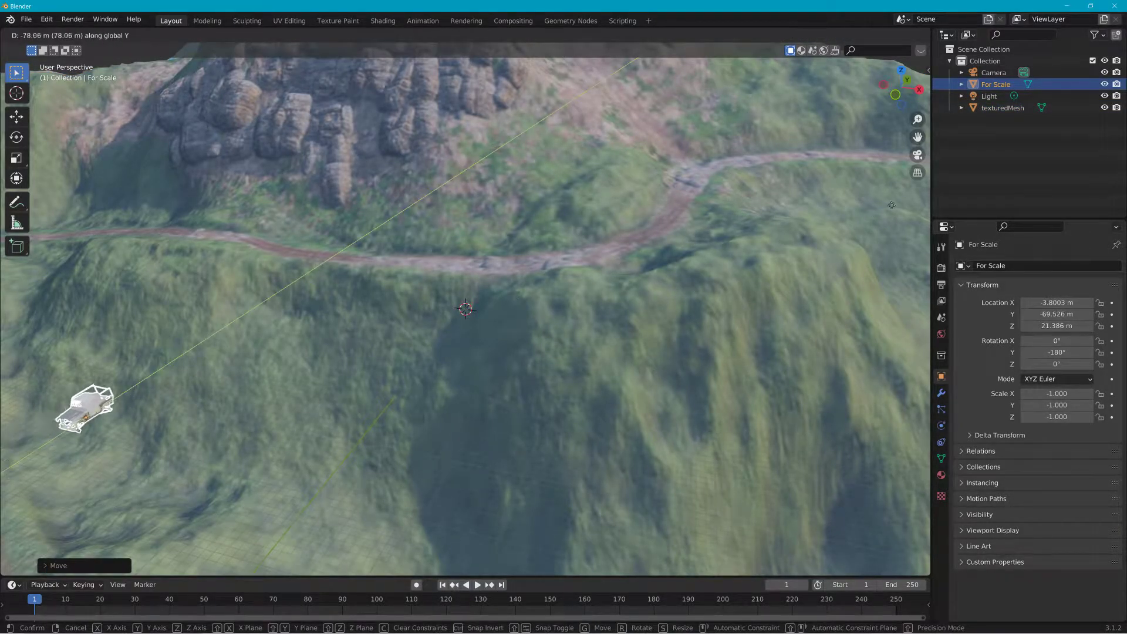
click(259, 55)
Step: Rotate the vehicle about 88.7° around Z to align it with the road
key(r)
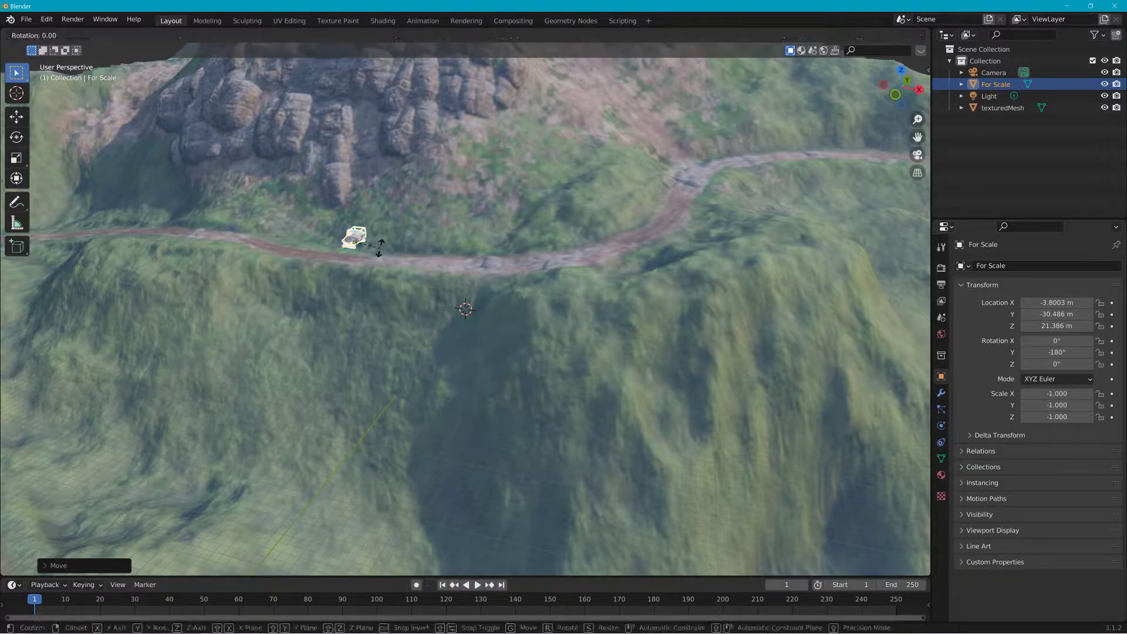
key(z)
click(385, 135)
Step: Move the vehicle onto the dirt road on the terrain
key(g)
click(516, 161)
middle_drag(514, 166, 601, 170)
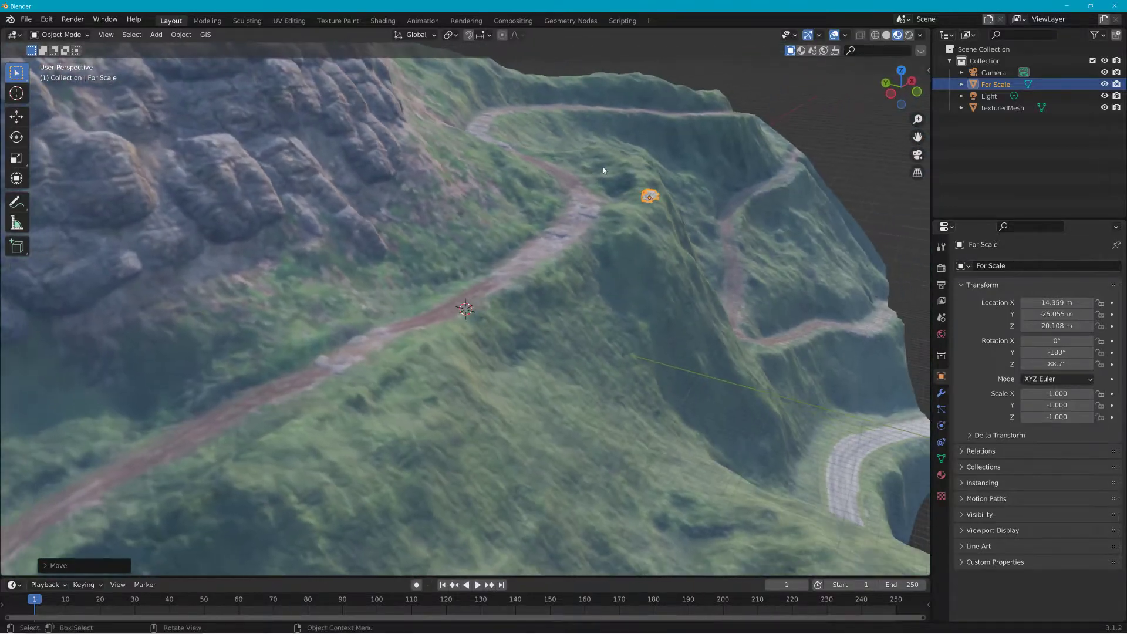
key(g)
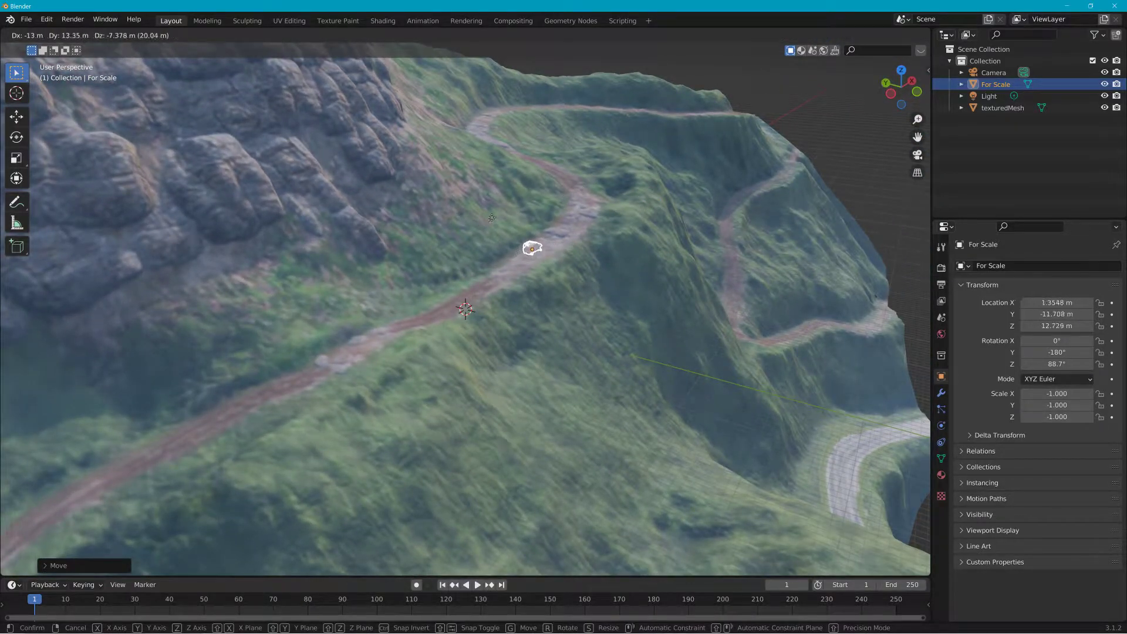
click(490, 226)
middle_drag(490, 226, 508, 215)
scroll(508, 215, up, 6)
shift+middle_drag(604, 158, 485, 352)
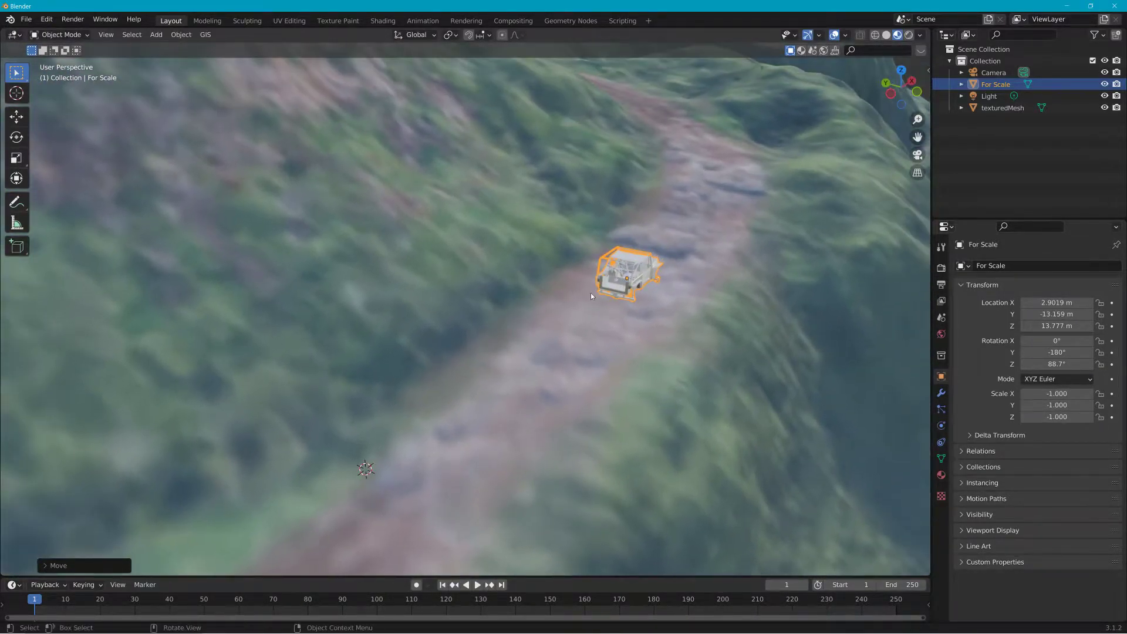
key(g)
click(713, 227)
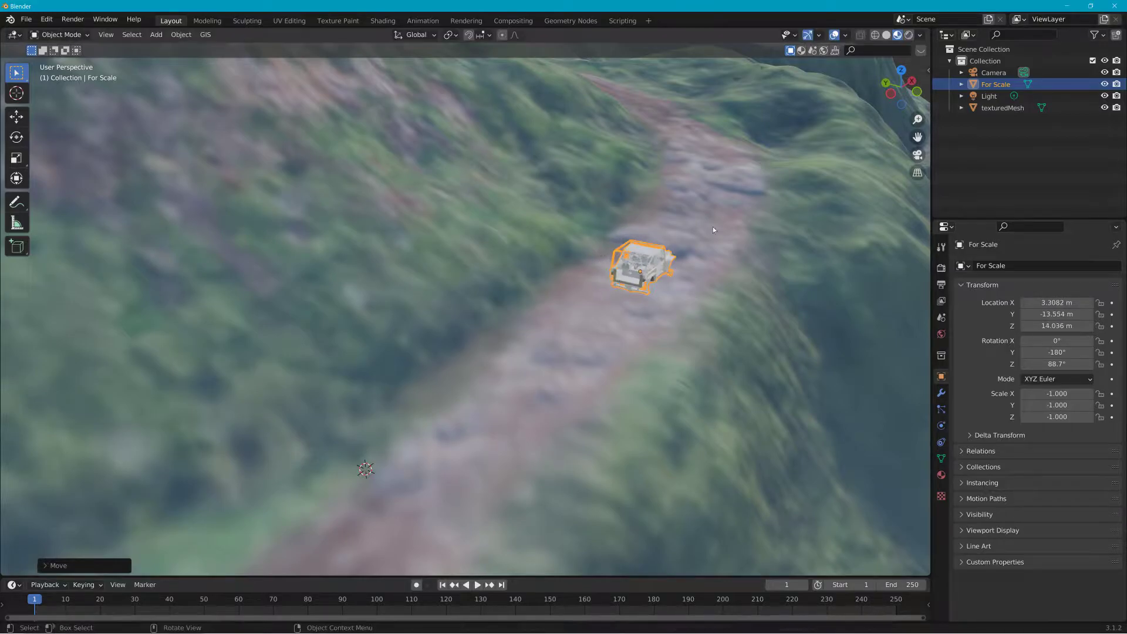
Step: Delete the For Scale vehicle
scroll(722, 222, down, 8)
middle_drag(730, 217, 597, 223)
scroll(623, 241, down, 2)
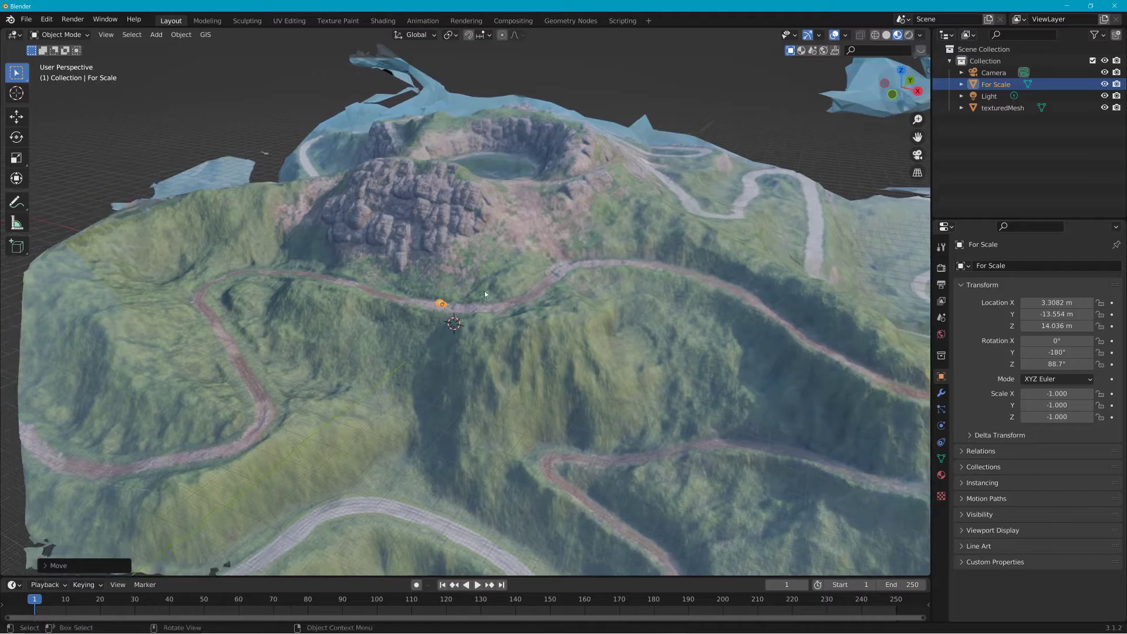
click(442, 303)
click(441, 304)
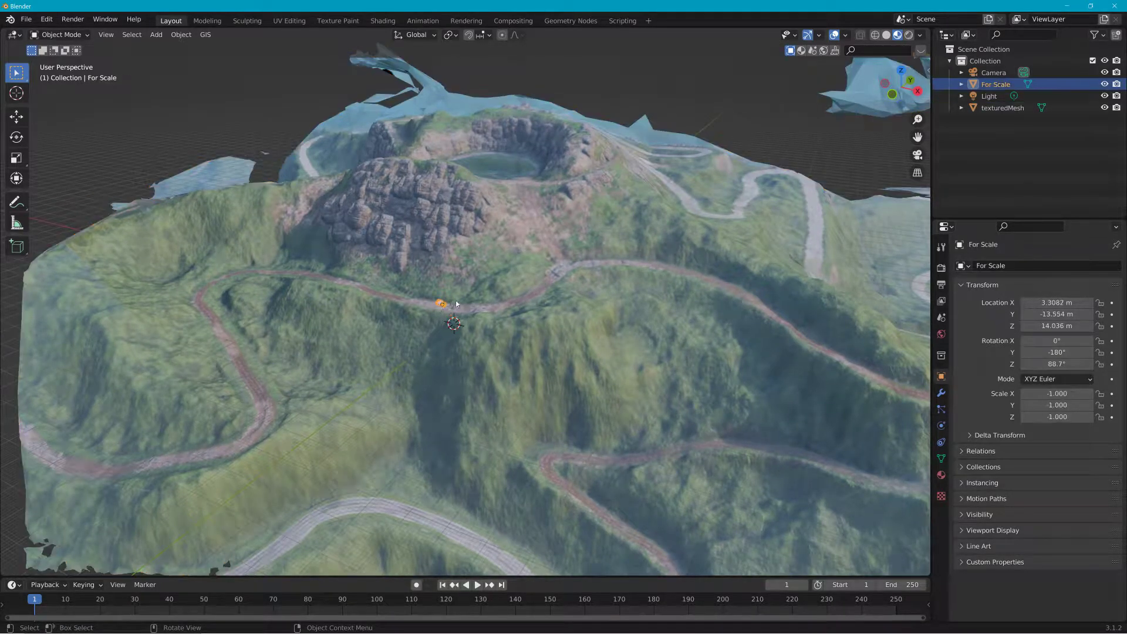
key(Delete)
Step: Add a mesh plane and scale it up uniformly to about 20.3
mouse_move(527, 280)
middle_down()
mouse_move(495, 284)
mouse_move(542, 271)
mouse_move(525, 260)
middle_up()
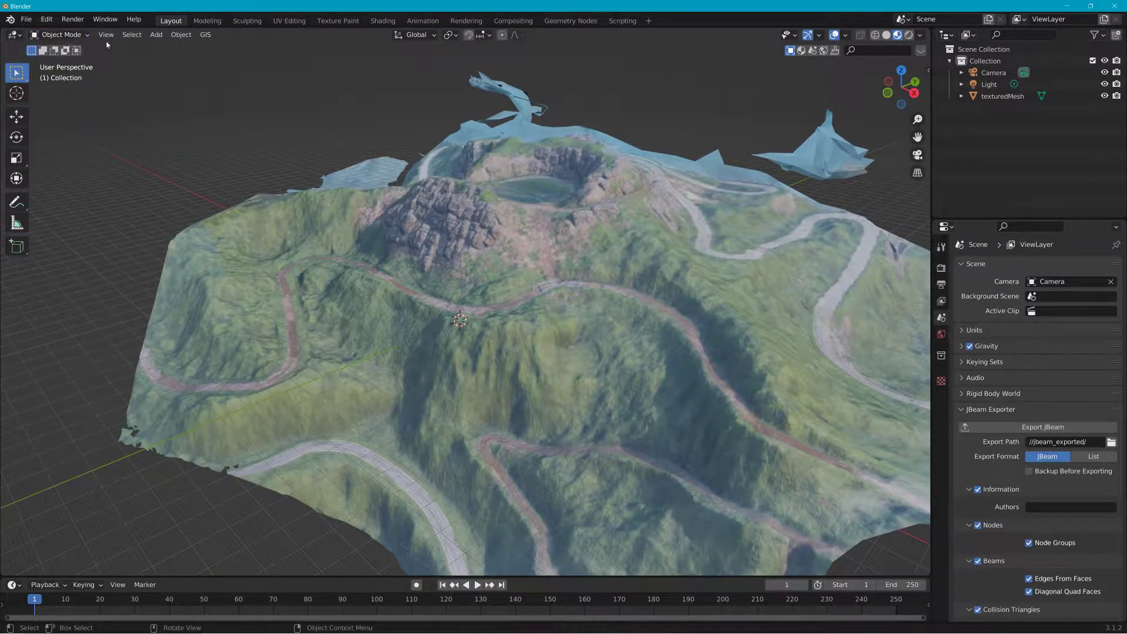
click(152, 36)
mouse_move(173, 50)
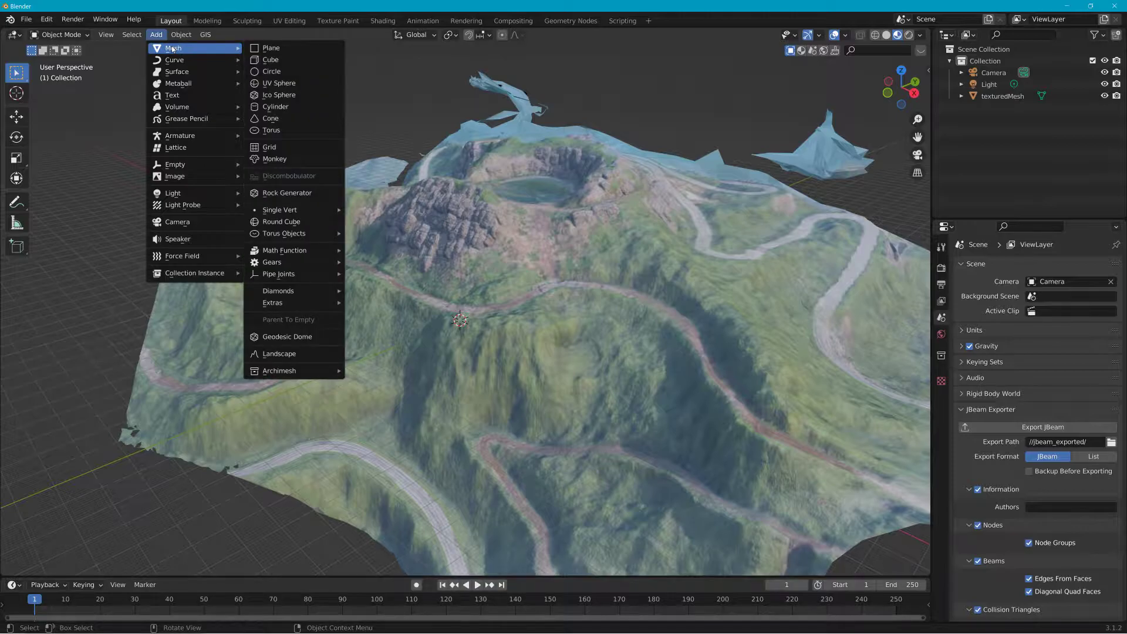
click(276, 49)
key(s)
click(800, 194)
Step: Move the plane up along Z to about 54.6 m above the terrain
key(g)
key(z)
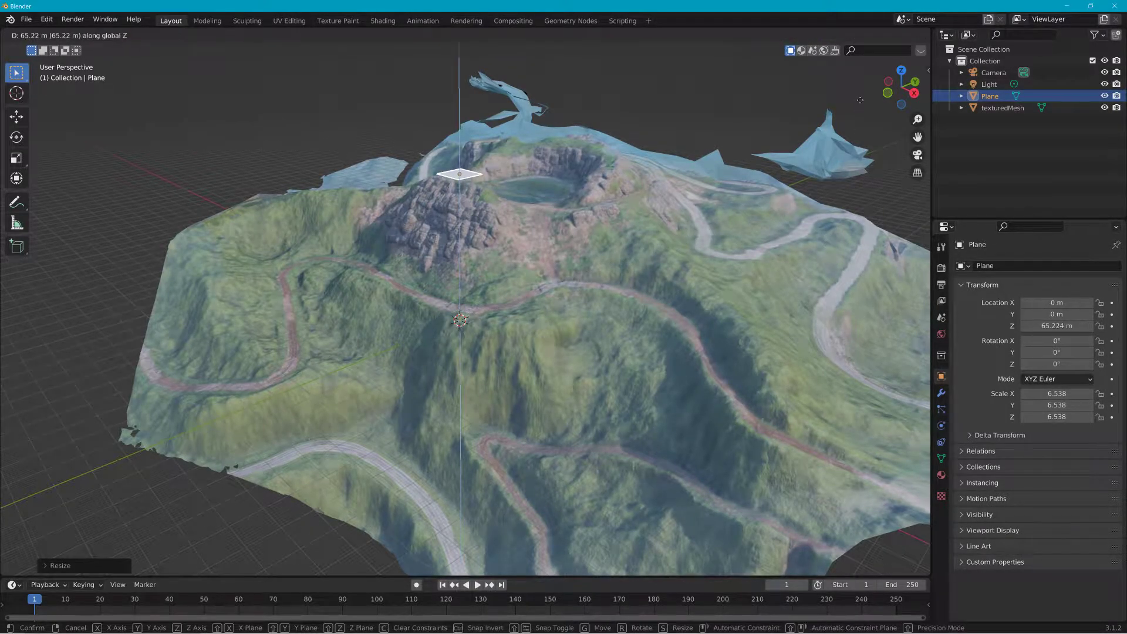
click(651, 435)
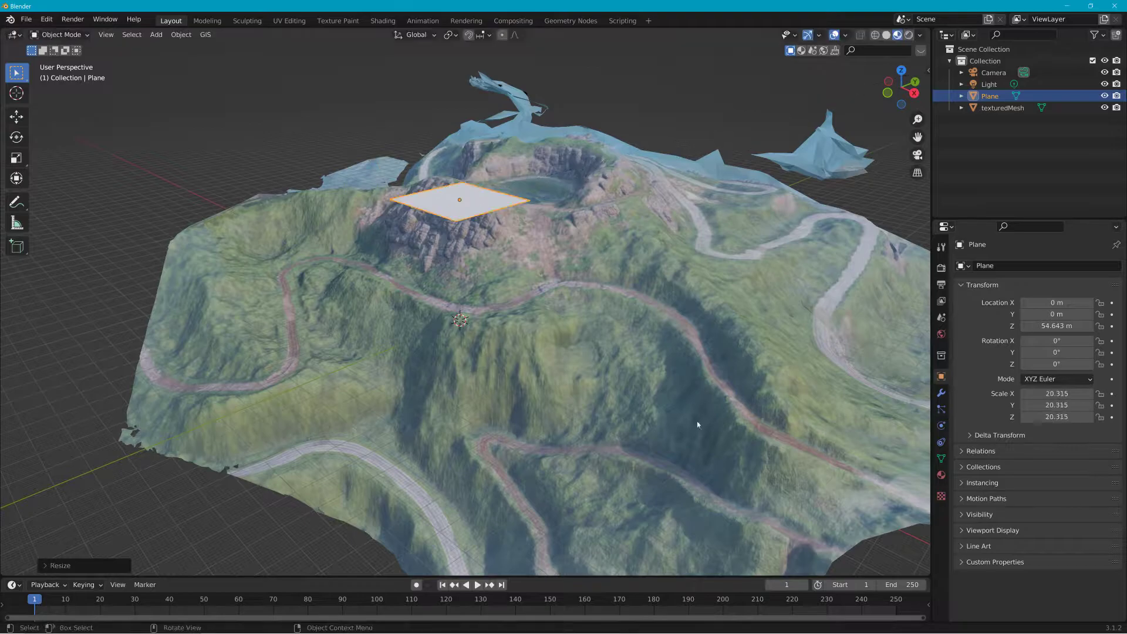
Step: Stretch the plane along Y to a scale of about 135.6
key(s)
key(y)
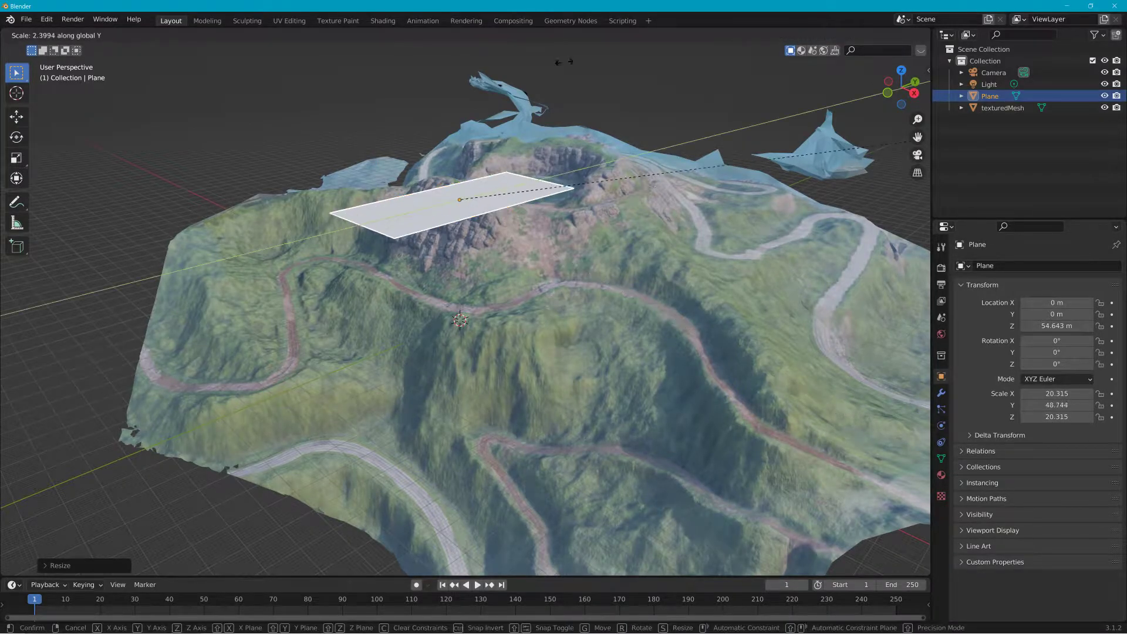
click(414, 487)
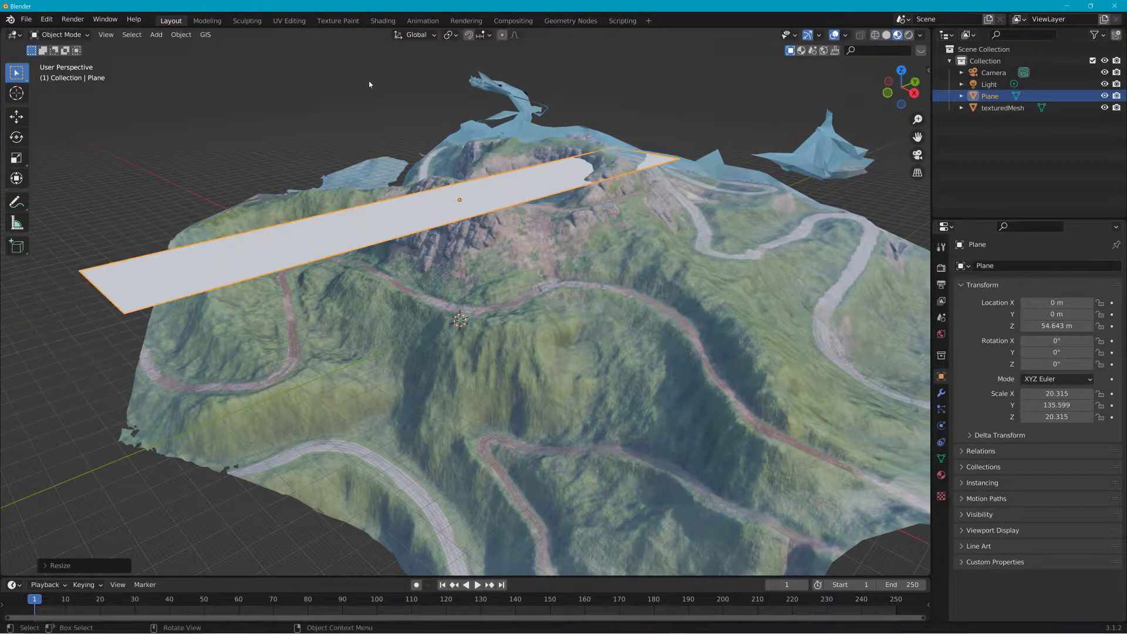
Step: In Edit Mode, subdivide the plane with 33 cuts
click(59, 34)
click(56, 57)
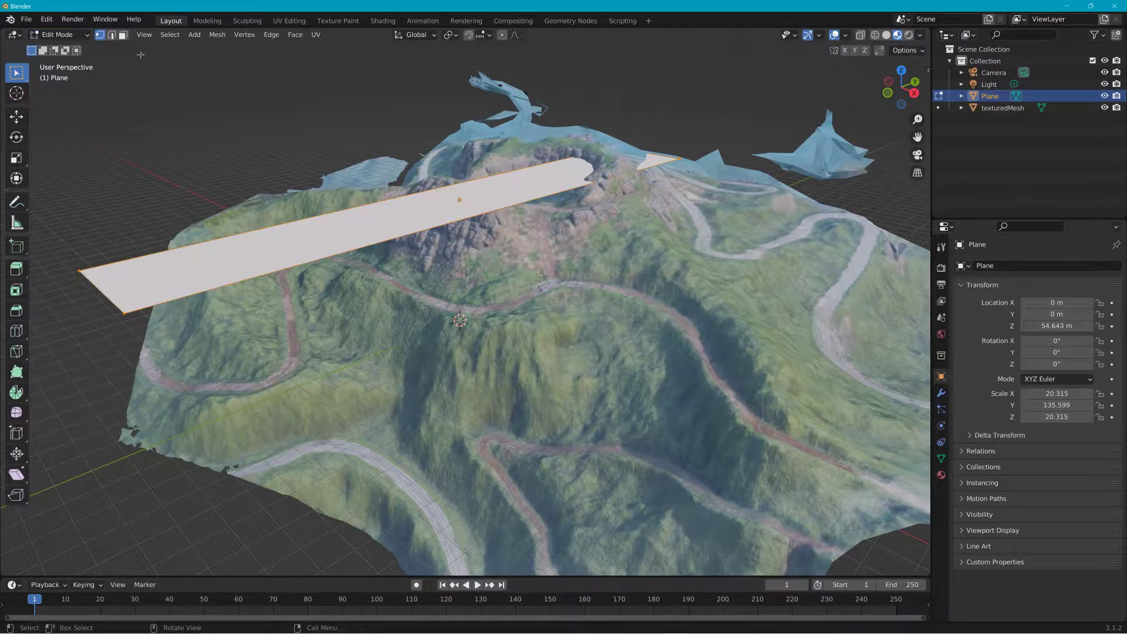
click(244, 35)
mouse_move(274, 36)
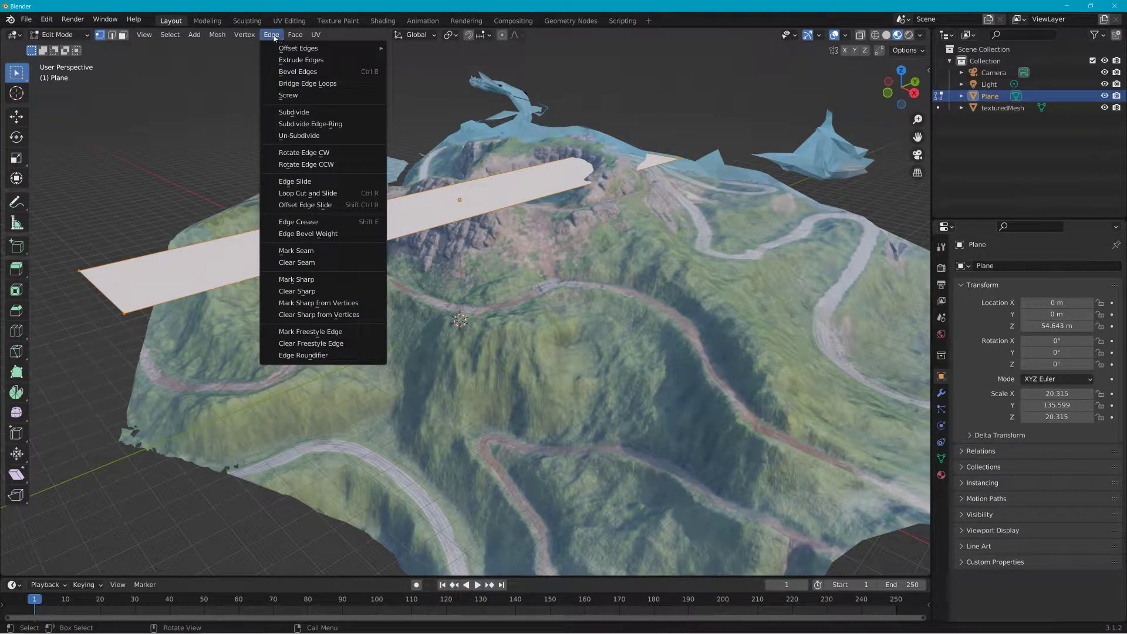
click(297, 112)
click(84, 567)
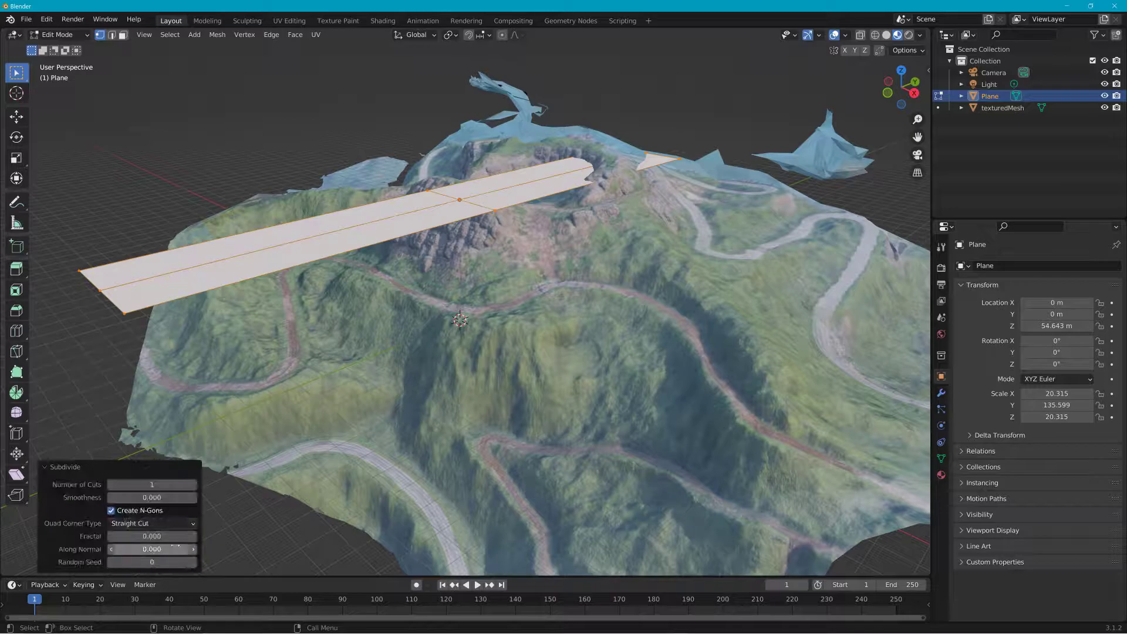
click(151, 485)
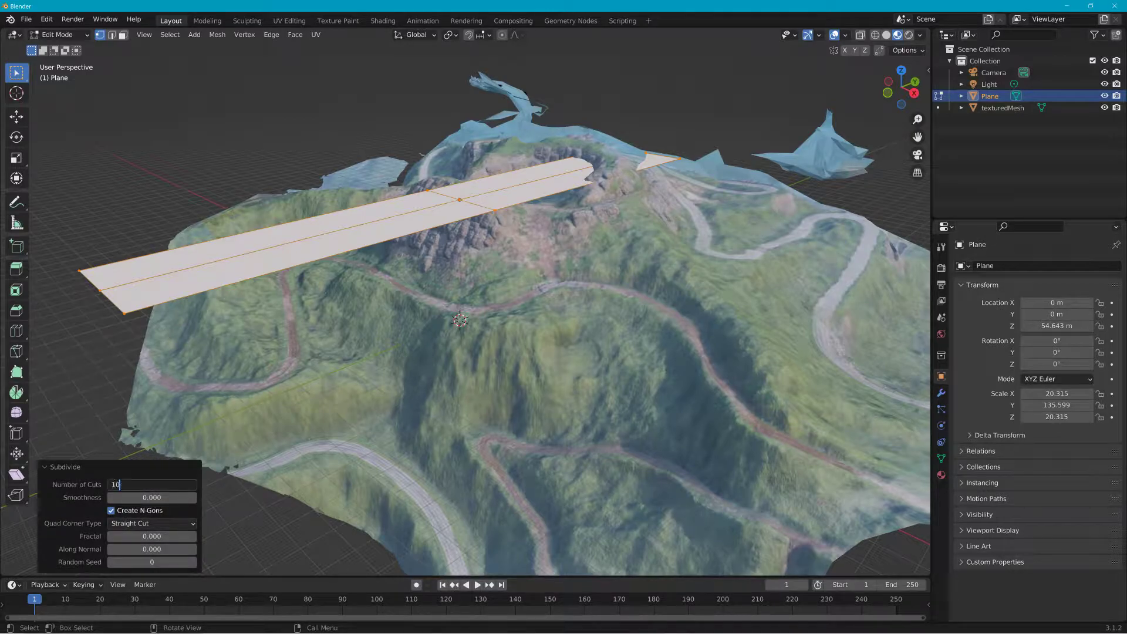
text(00)
key(Return)
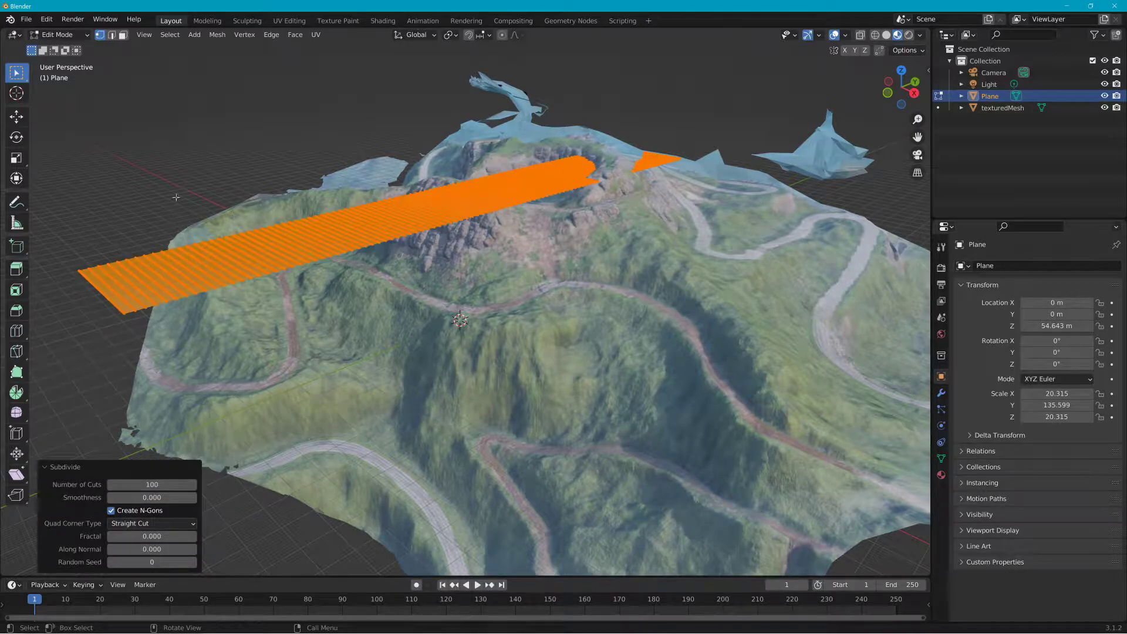
drag(156, 485, 83, 485)
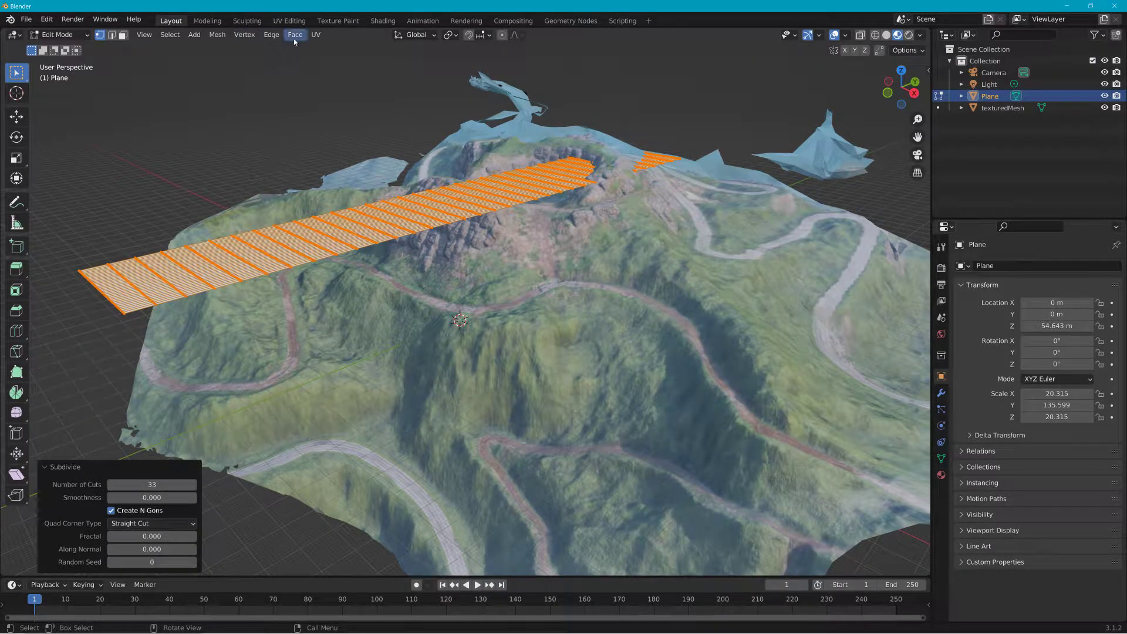
Step: Triangulate the plane's faces and return to Object Mode
click(311, 36)
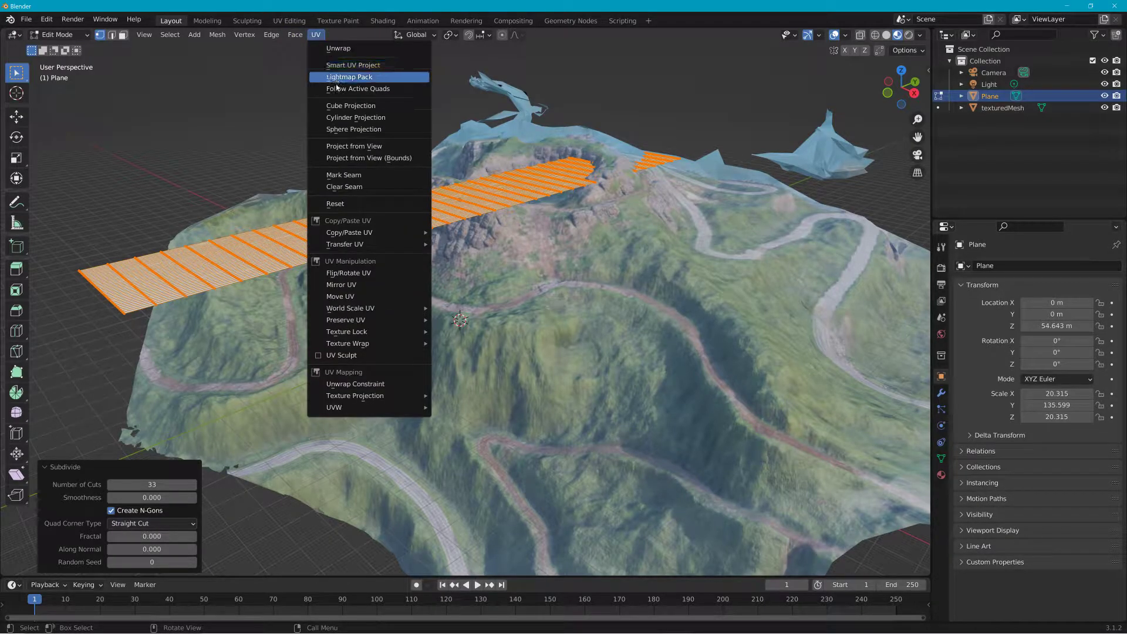
mouse_move(295, 35)
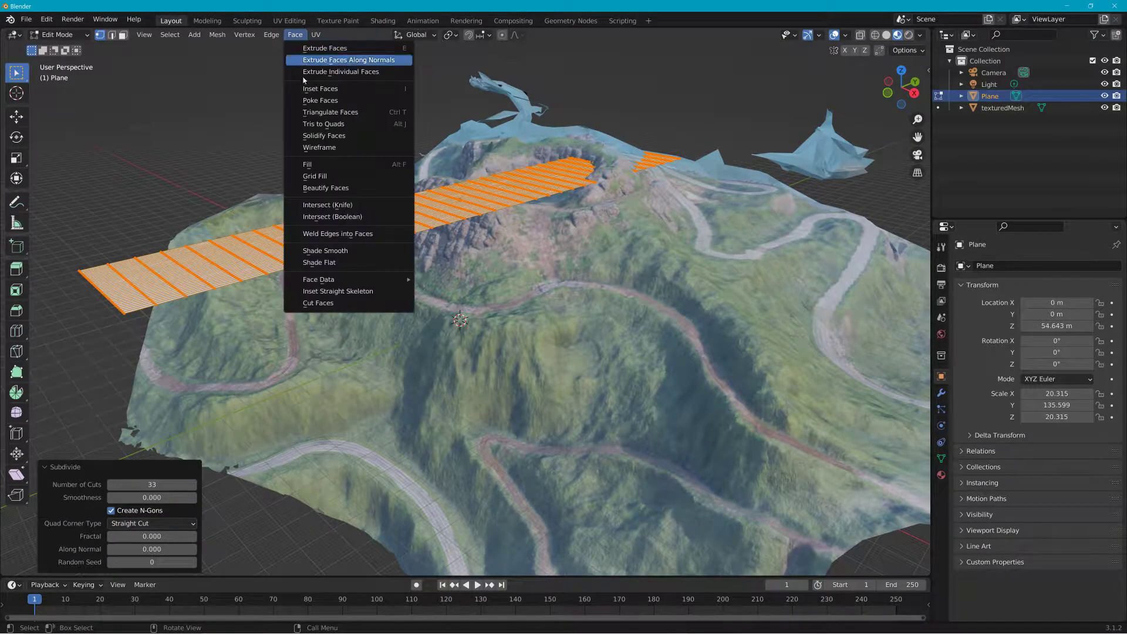
click(353, 112)
middle_drag(353, 112, 272, 156)
click(59, 35)
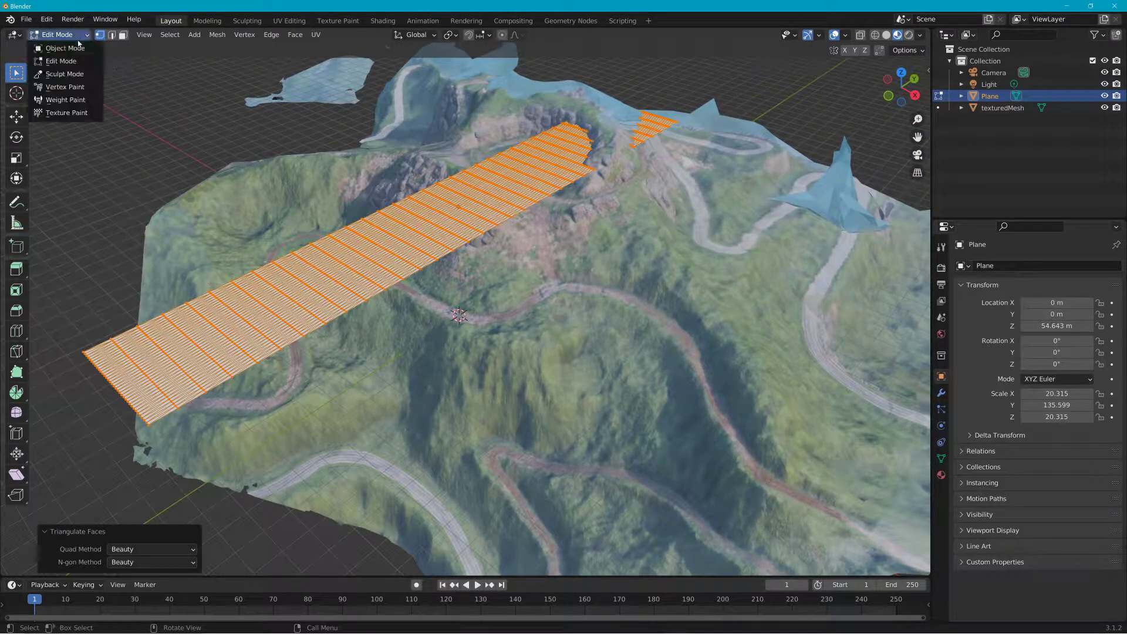
click(56, 46)
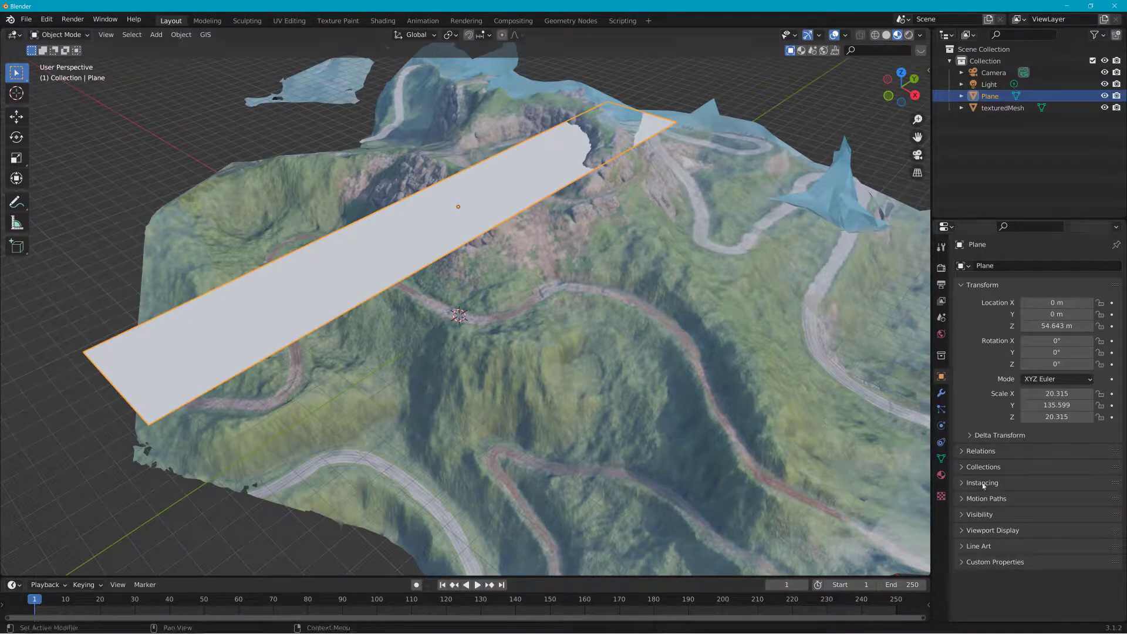
Step: Add a Shrinkwrap modifier to the plane with the textured terrain mesh as its target
click(942, 475)
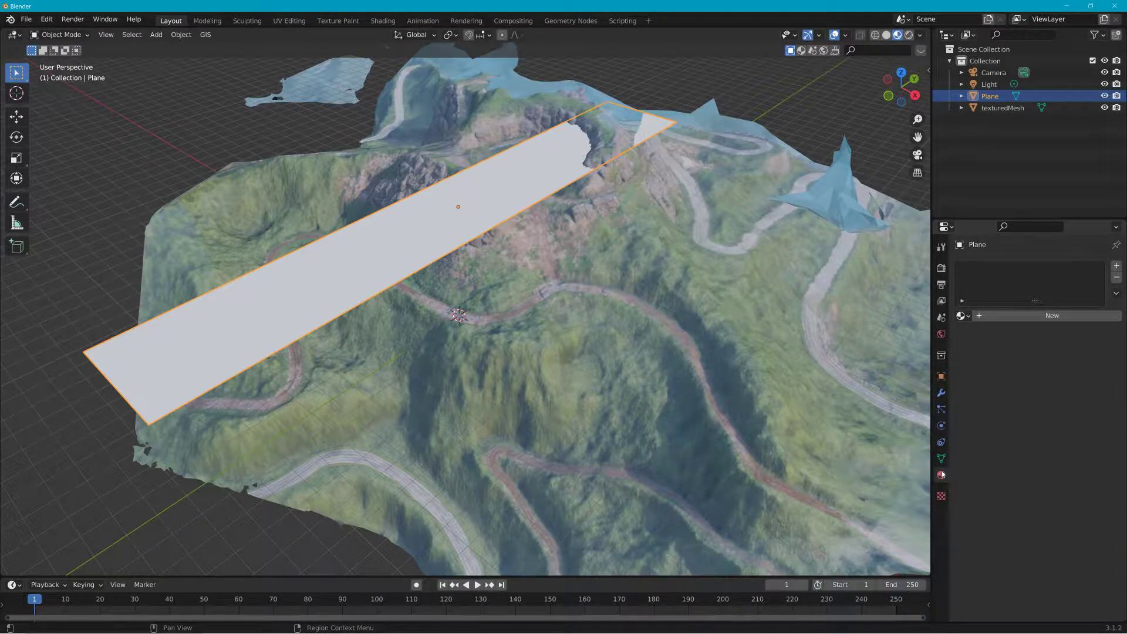
click(941, 393)
click(1006, 267)
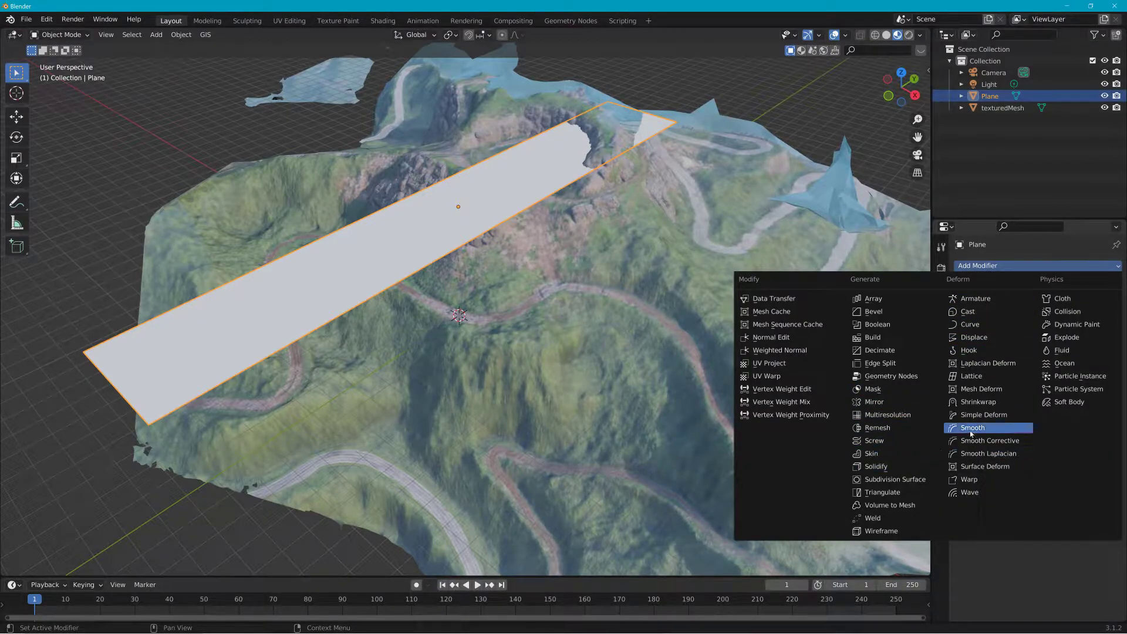
click(989, 402)
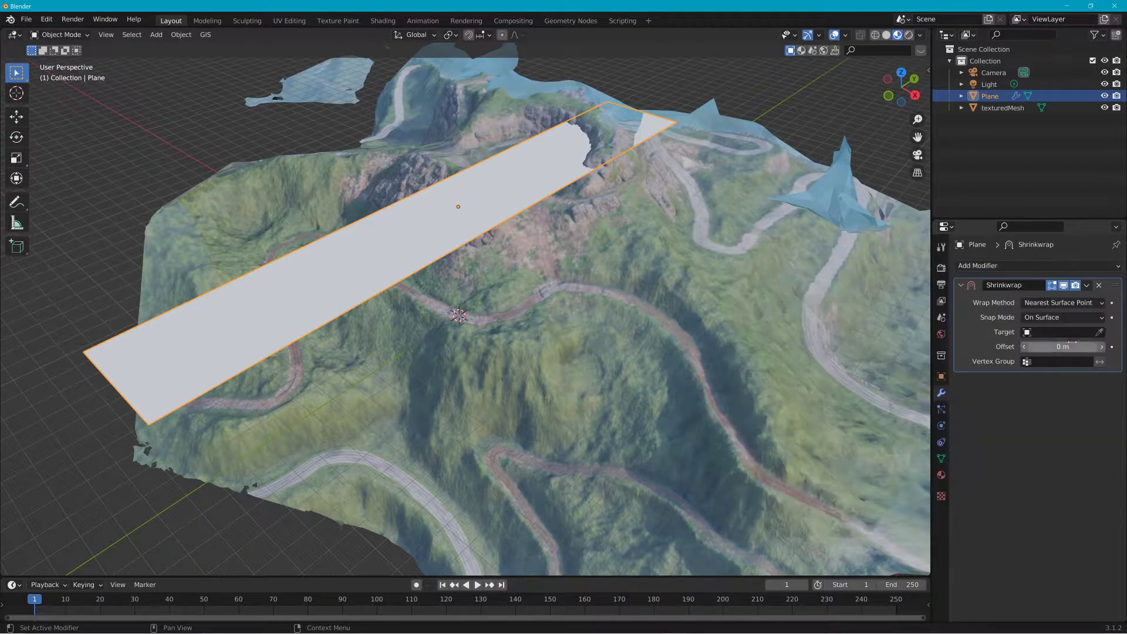
click(1099, 332)
click(626, 341)
Step: Move the plane over the terrain and rotate it about -50.4° around the view axis
middle_drag(637, 344, 522, 325)
middle_drag(492, 369, 530, 357)
key(g)
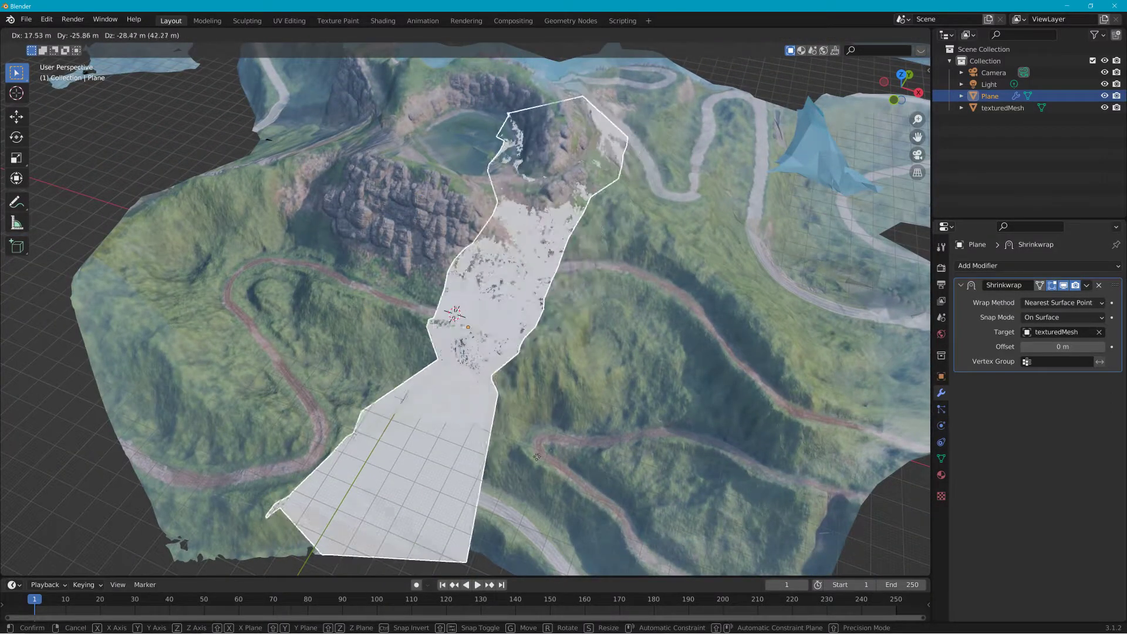
click(544, 469)
key(r)
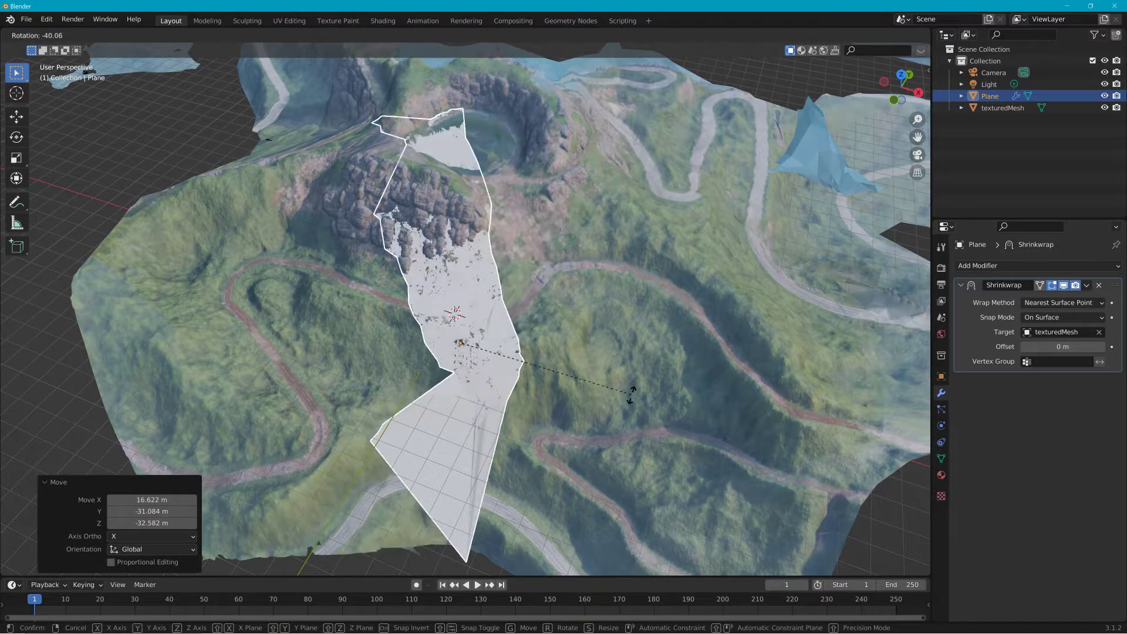
click(622, 364)
key(g)
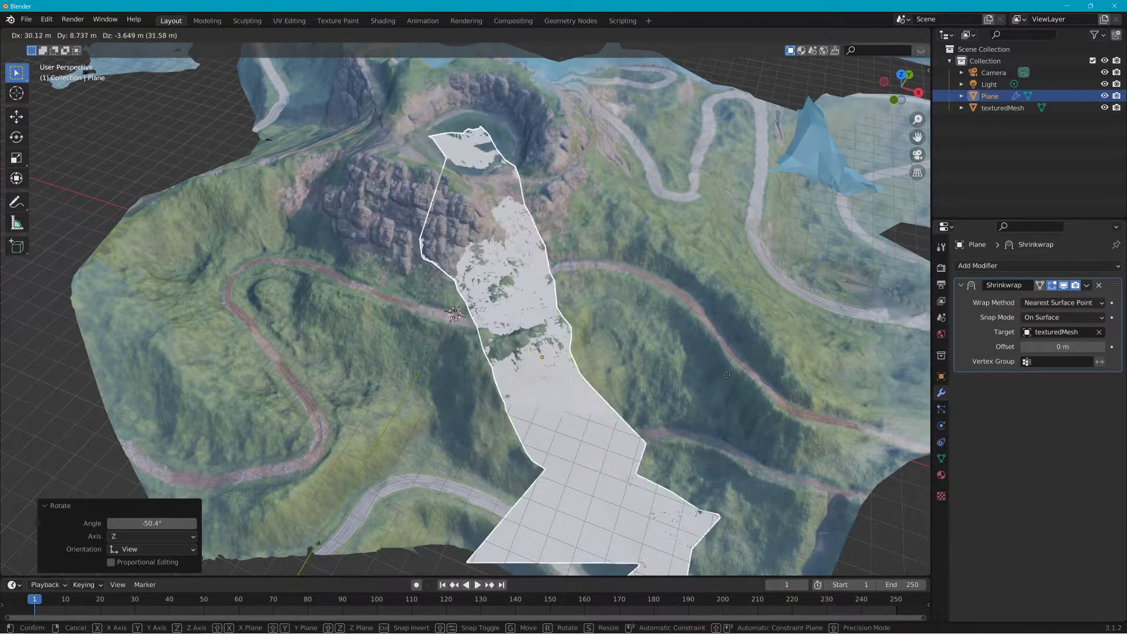
click(672, 350)
Step: Reposition the plane across the terrain slopes with several moves
middle_drag(671, 350, 664, 285)
key(g)
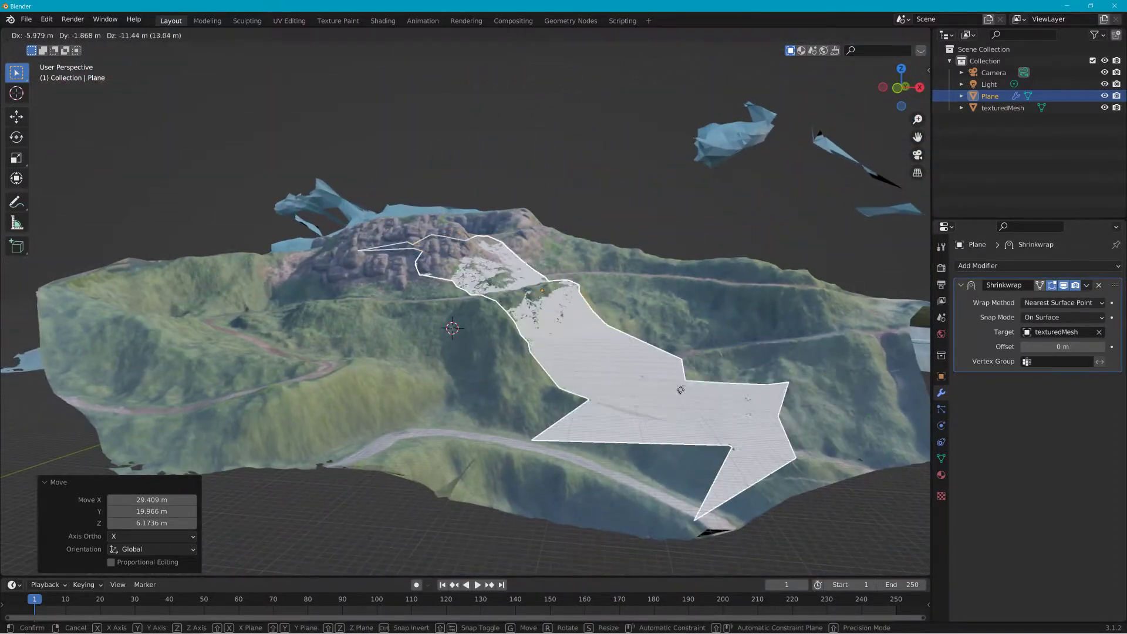
click(710, 327)
middle_drag(710, 327, 633, 397)
key(g)
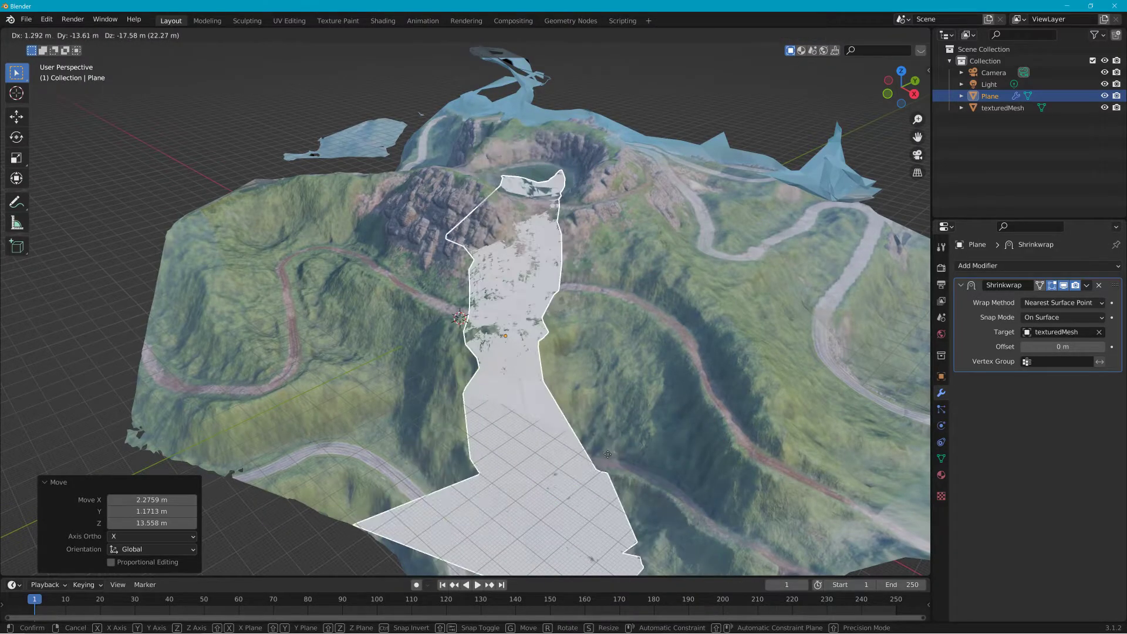
click(608, 456)
middle_drag(609, 457, 705, 413)
Step: Set the Shrinkwrap wrap method to Project and enable the Negative direction
click(1060, 303)
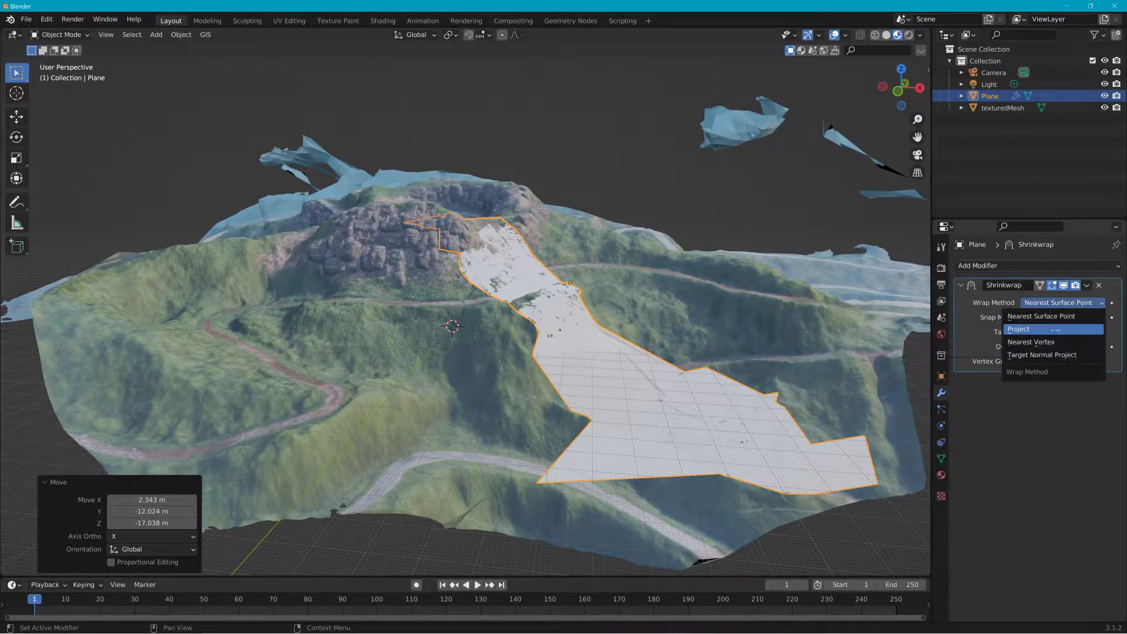
click(1057, 329)
click(1039, 377)
Step: Move the plane twice more to lay it over the road near the crater
middle_drag(811, 376, 848, 374)
middle_drag(818, 322, 659, 342)
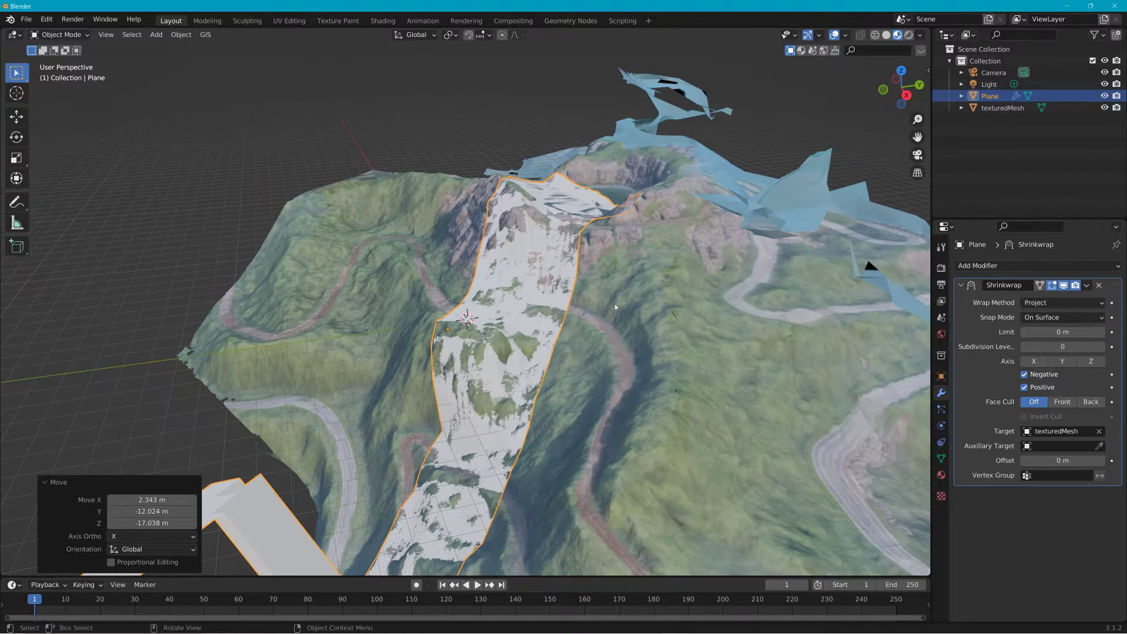
key(g)
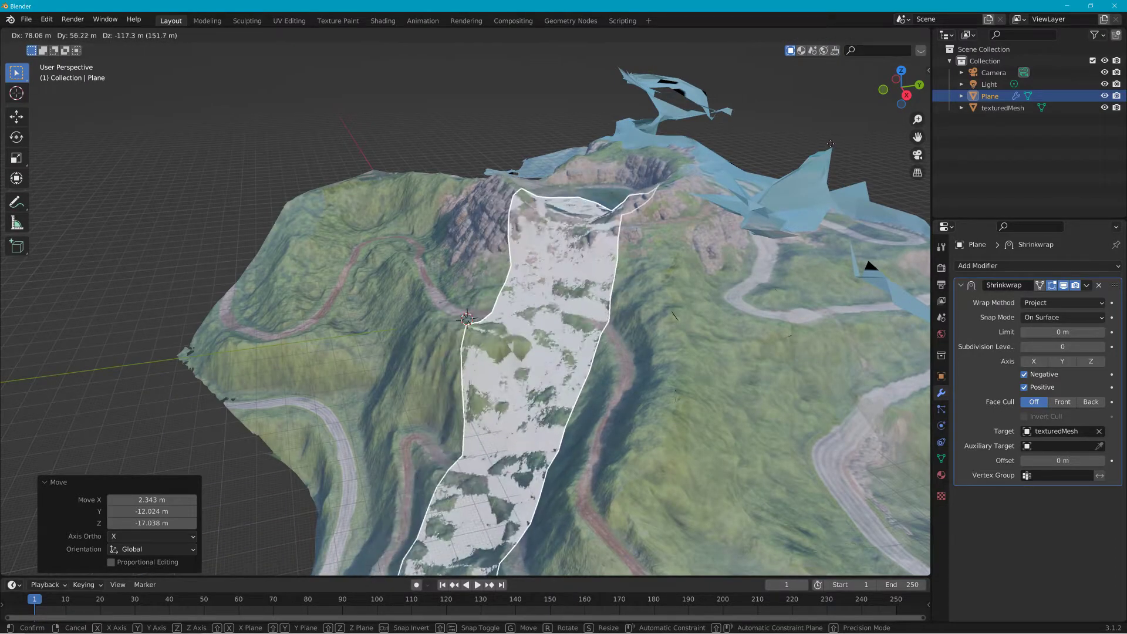
click(781, 154)
middle_drag(763, 162, 823, 192)
key(g)
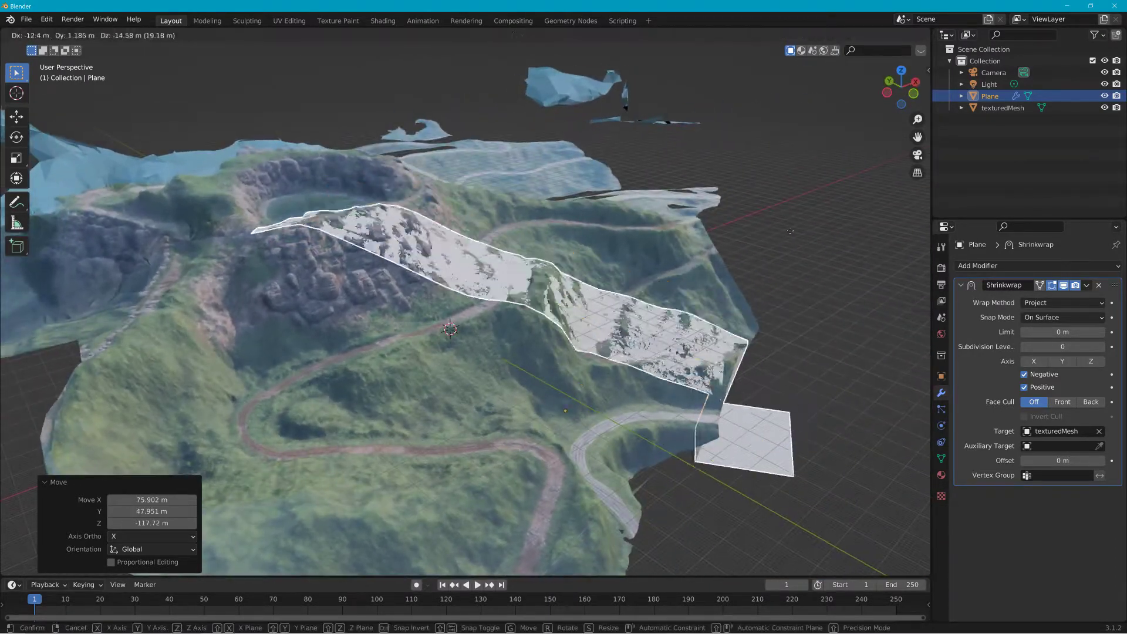
click(796, 233)
Step: Rotate the plane about 24.6° and move it along the winding road
key(r)
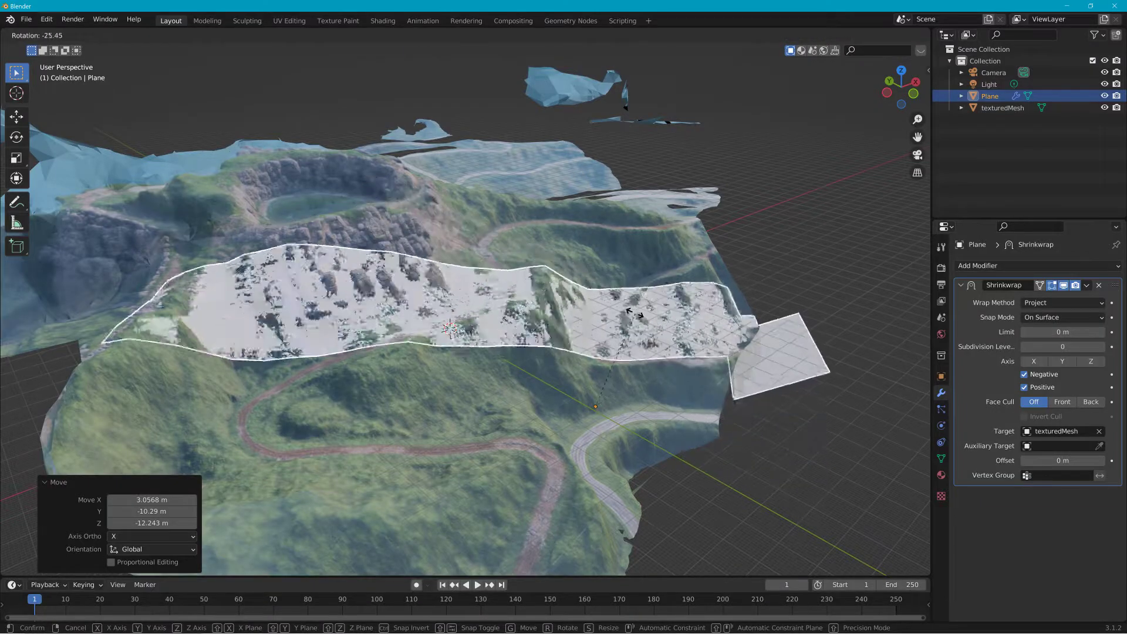
click(774, 340)
key(g)
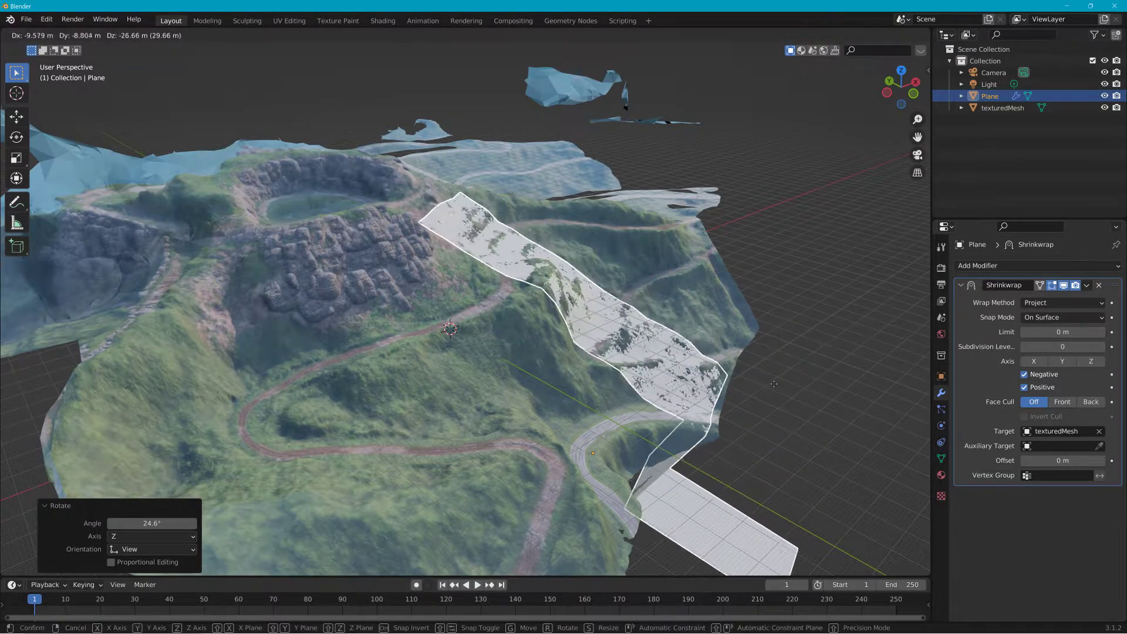
click(752, 364)
middle_drag(753, 364, 626, 298)
Step: Move the plane, rotate it about 15.3°, and move it again to follow the road
key(g)
click(622, 315)
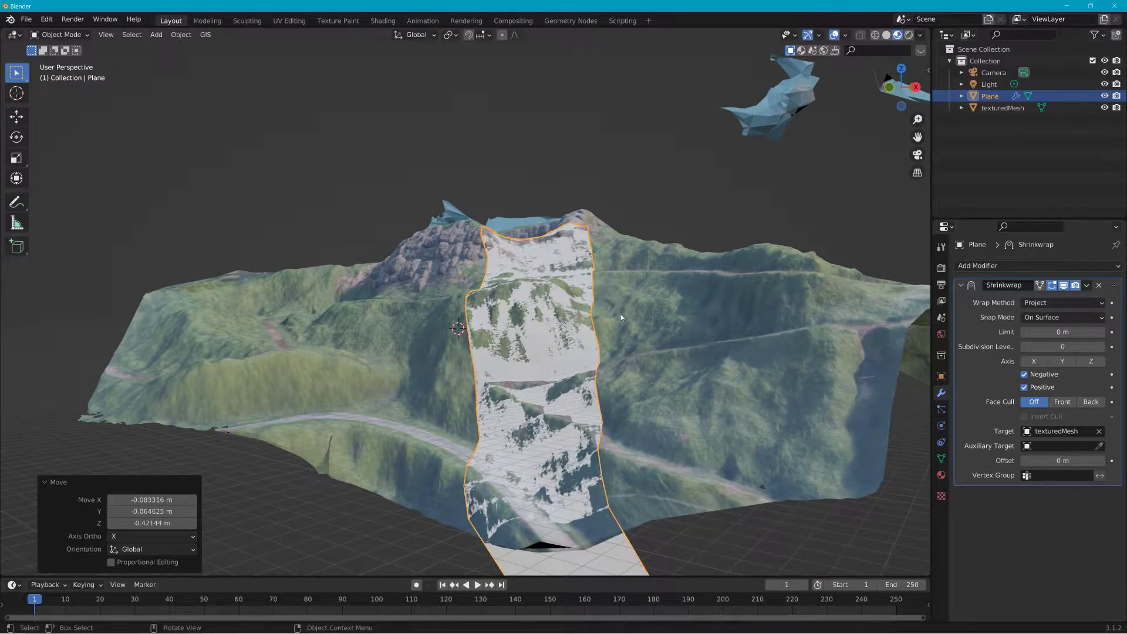
key(r)
click(725, 332)
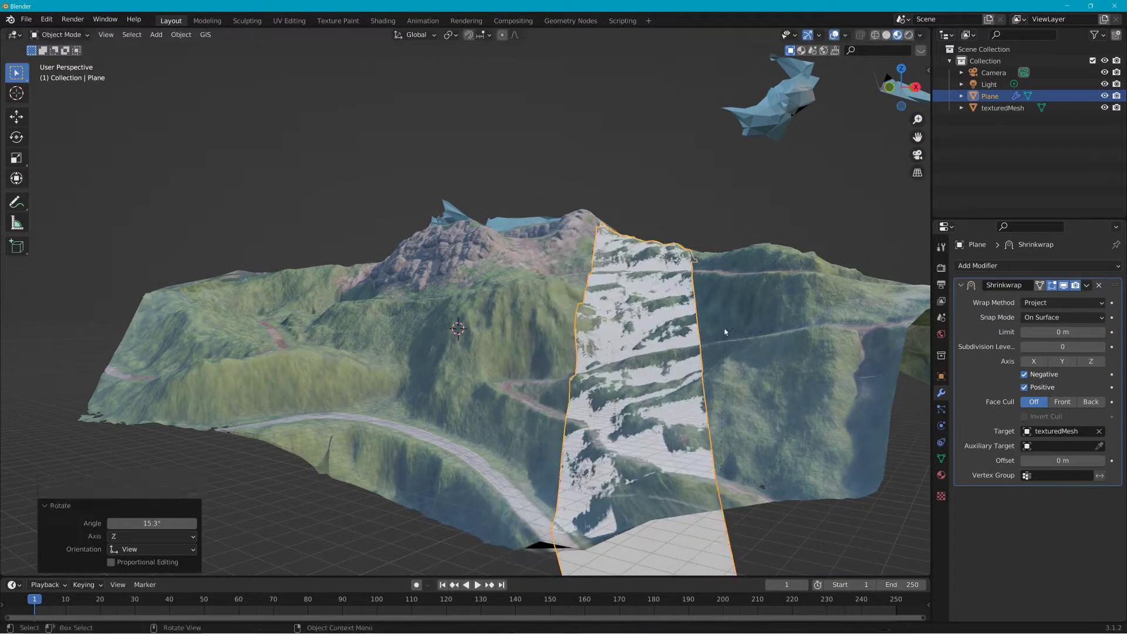
key(g)
click(590, 332)
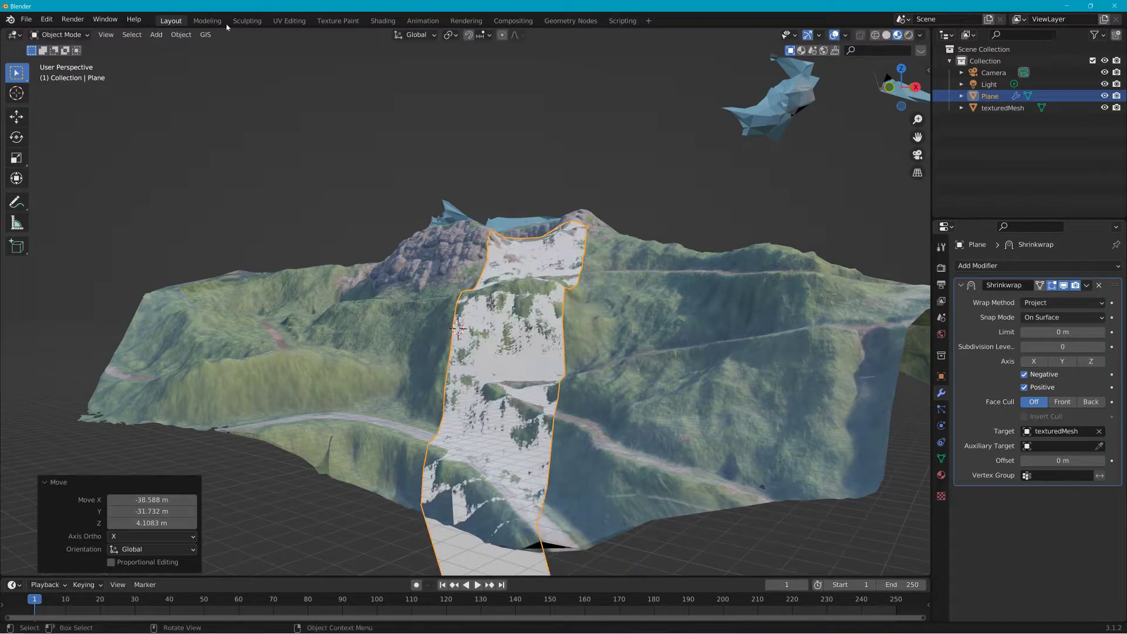
Step: Move the plane, rotate it about 14.3°, and move it once more along the winding road
middle_drag(402, 212, 552, 269)
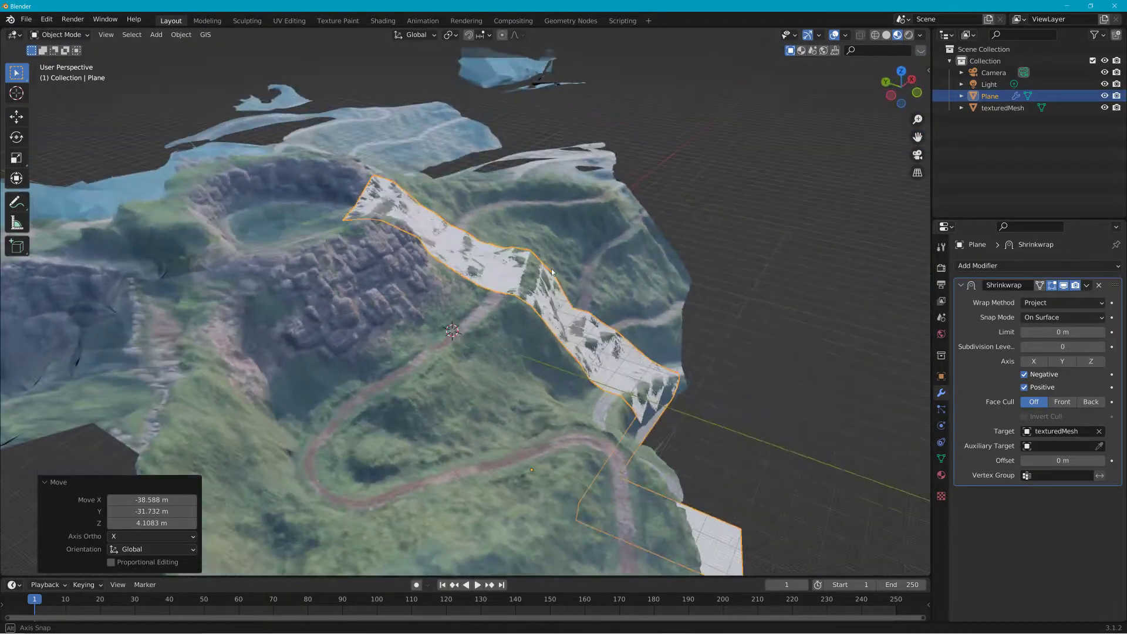
key(g)
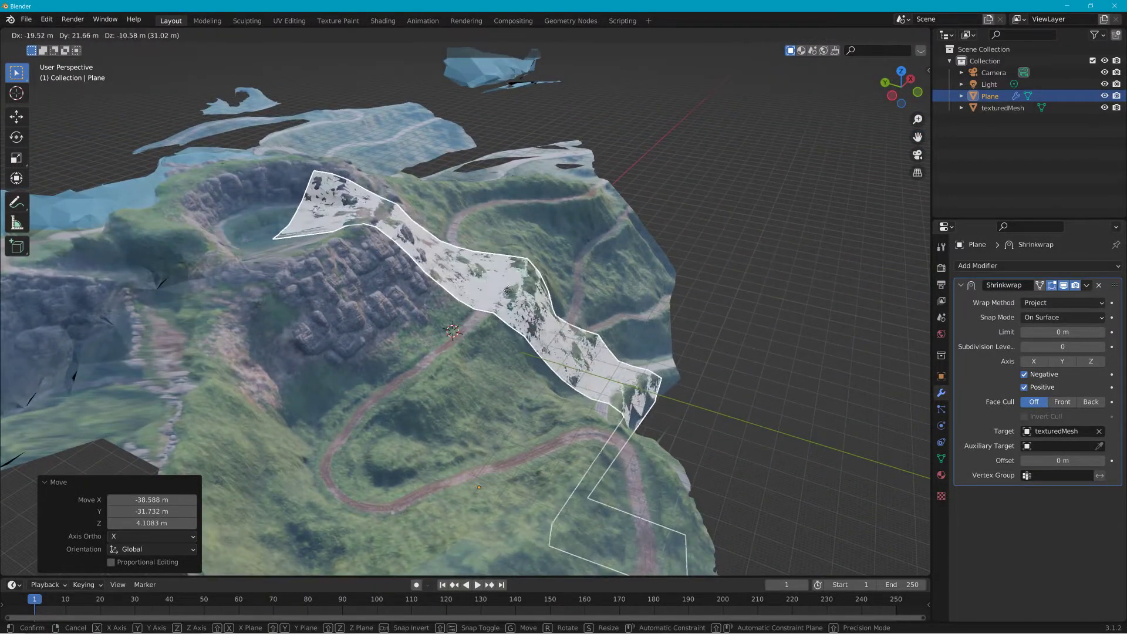
click(502, 302)
middle_drag(502, 301, 398, 280)
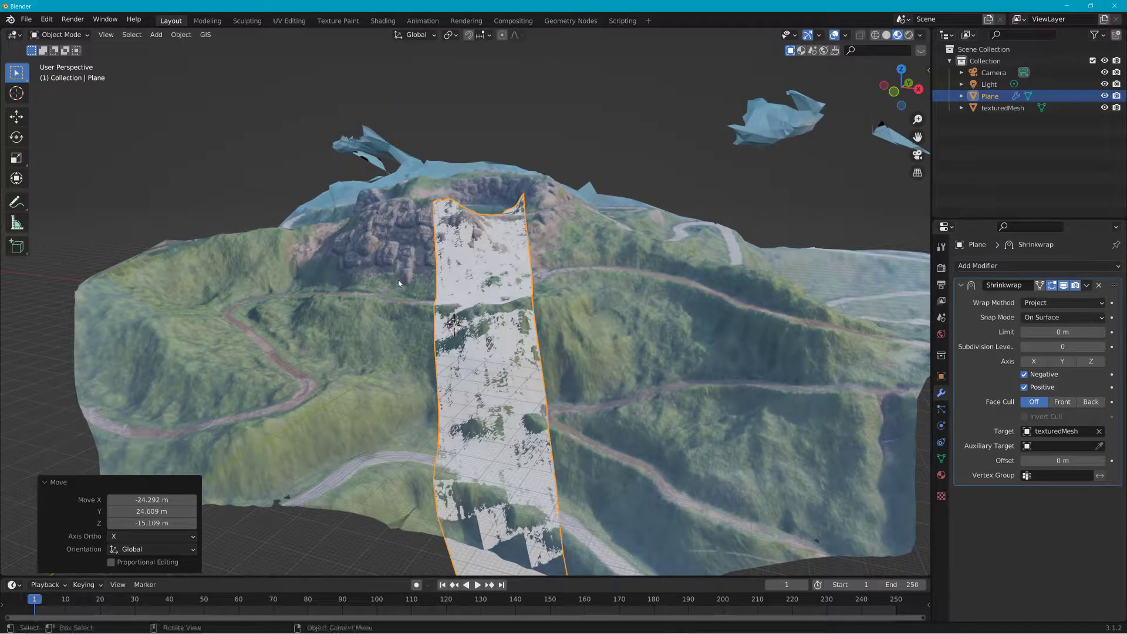
key(r)
click(403, 298)
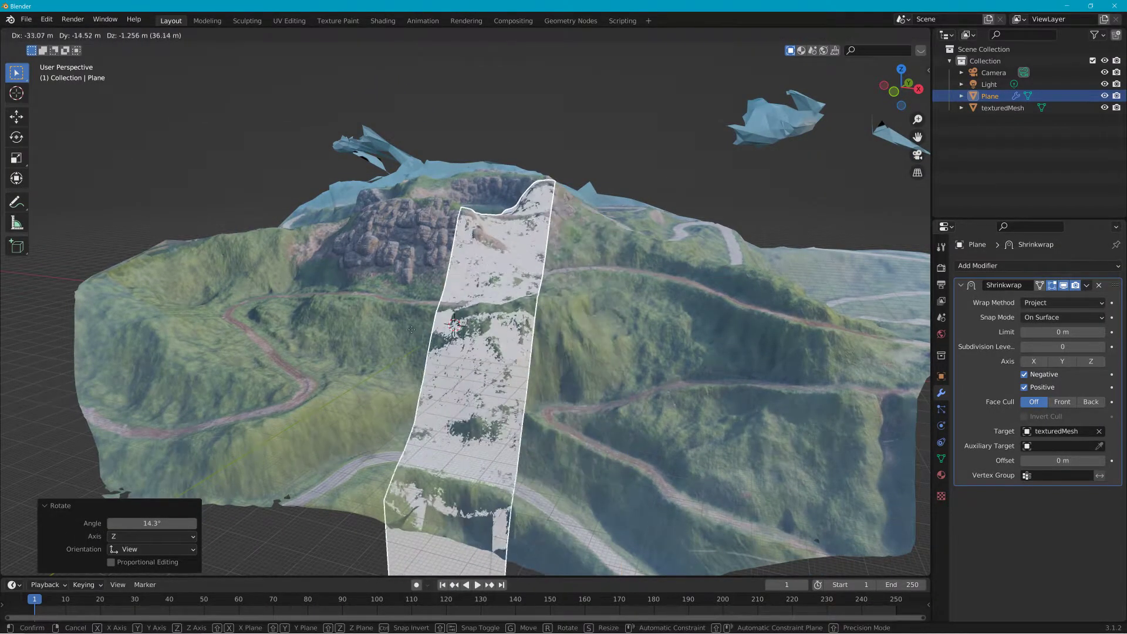
key(g)
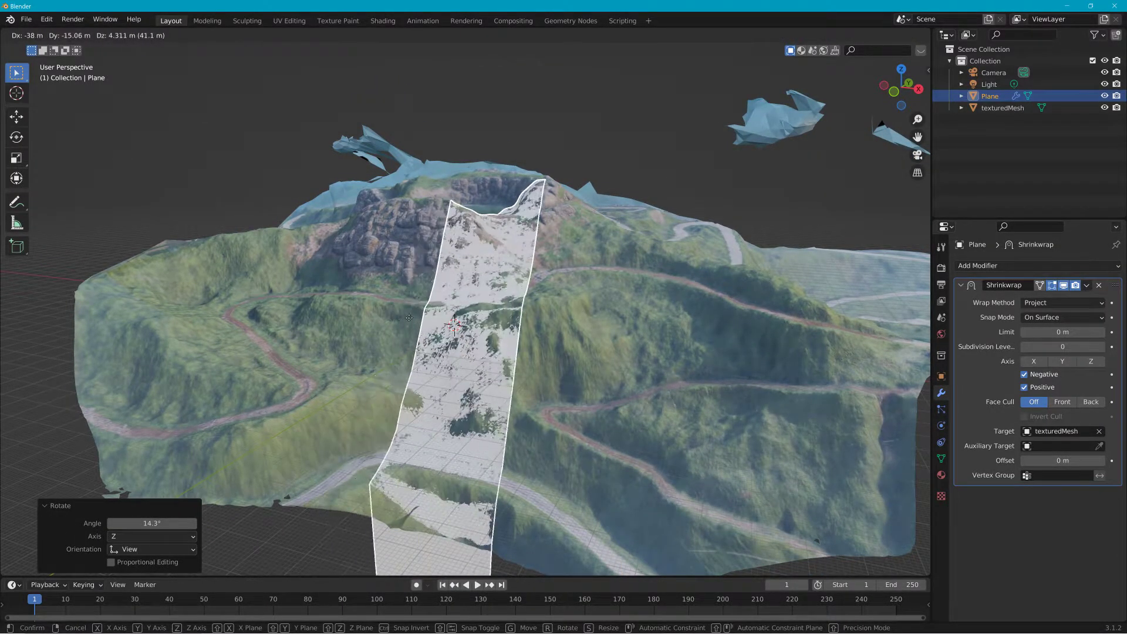
click(411, 320)
middle_drag(411, 320, 738, 413)
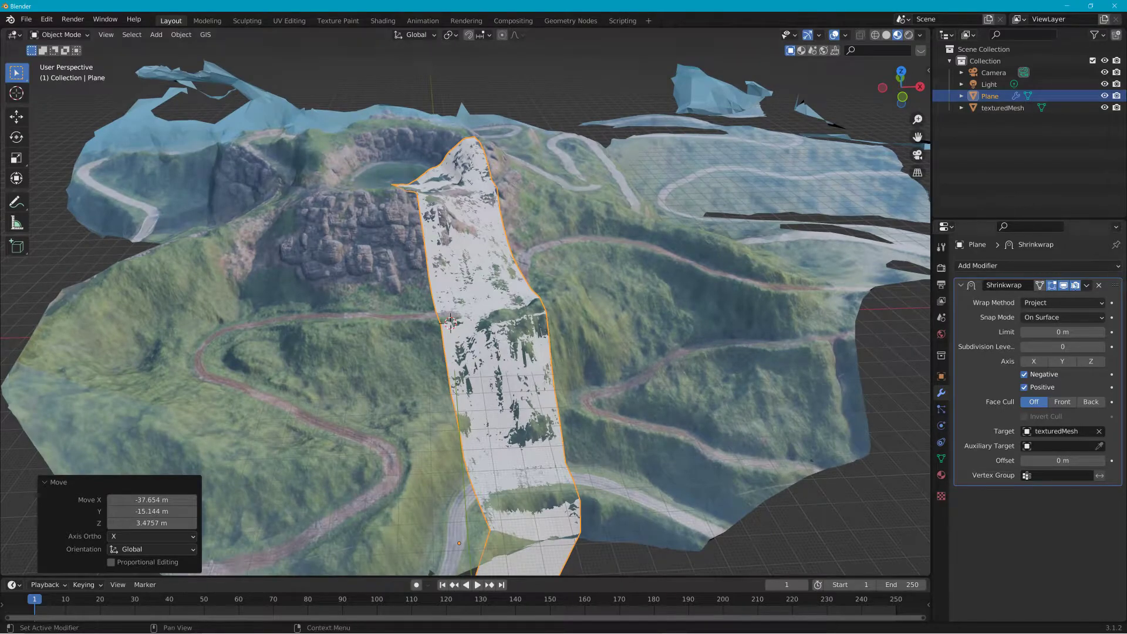
Step: Apply the Shrinkwrap modifier to the plane
click(1088, 286)
click(1049, 298)
middle_drag(603, 302, 712, 292)
click(496, 289)
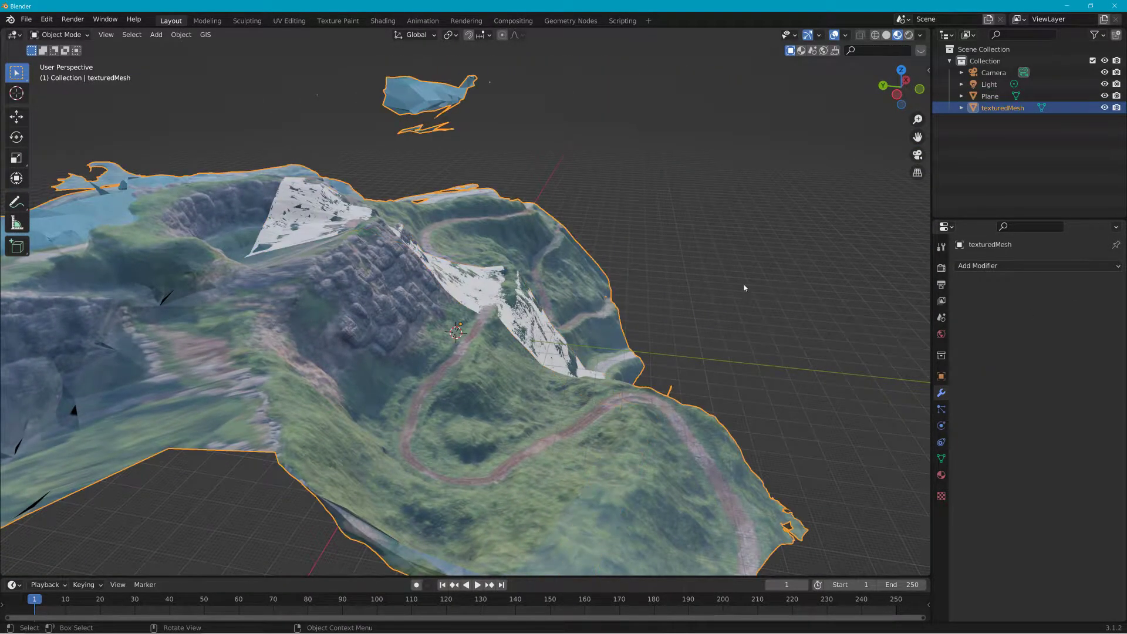
Step: Move the plane up about 2.19 m along the Z axis above the terrain
click(473, 306)
key(g)
key(z)
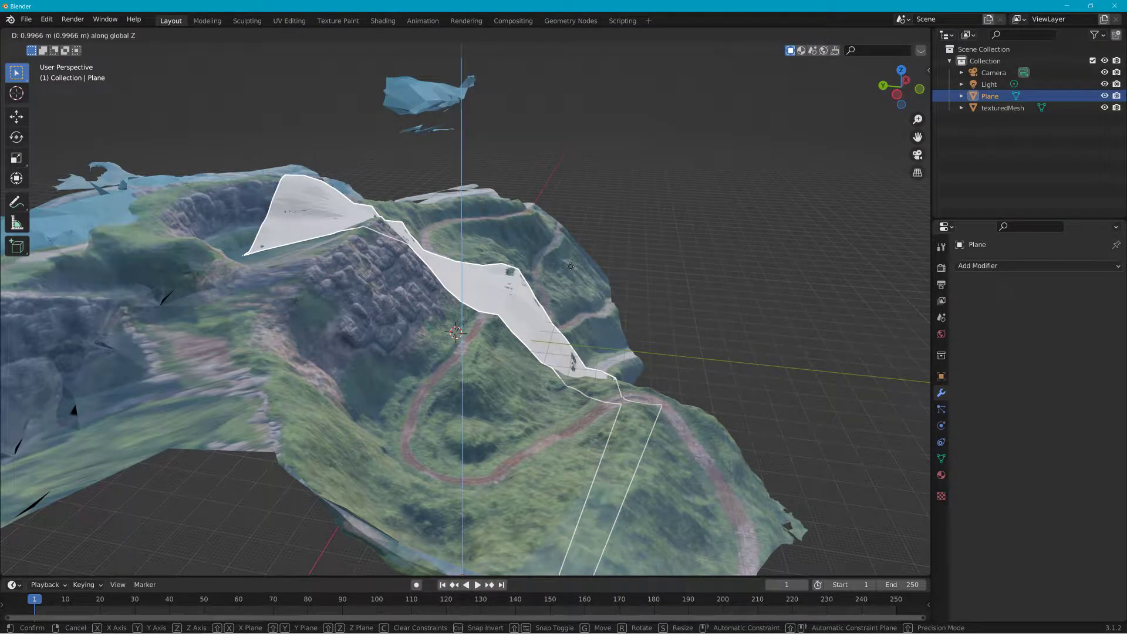
click(572, 265)
middle_drag(571, 264, 491, 266)
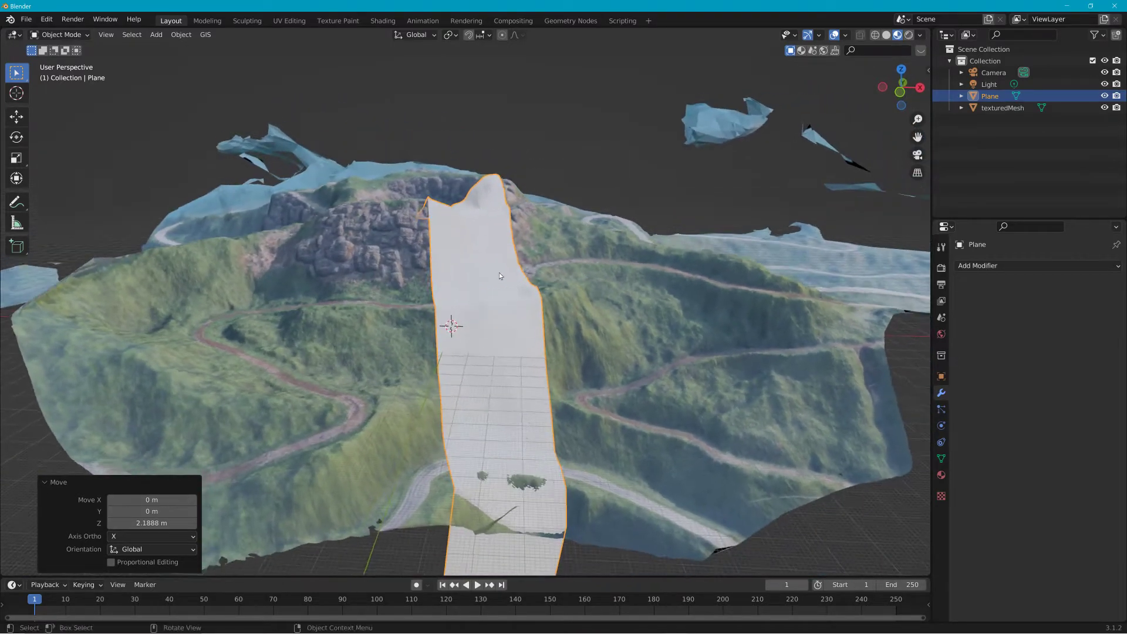
Step: Set the plane's shading to Shade Smooth
scroll(512, 294, up, 3)
middle_drag(570, 284, 589, 299)
click(205, 34)
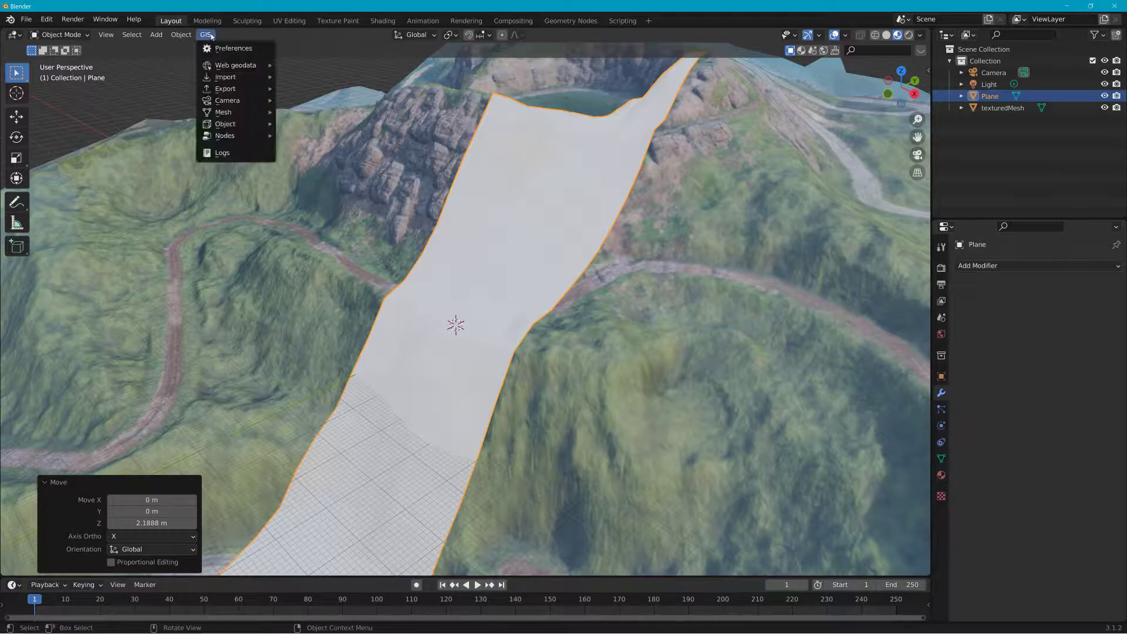
mouse_move(181, 34)
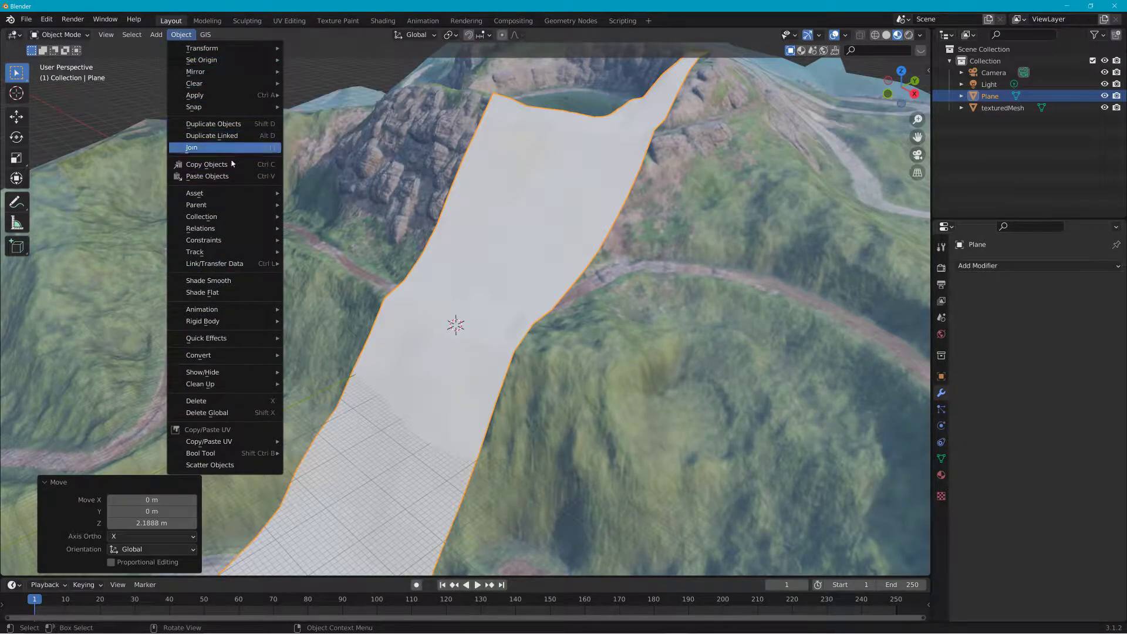
click(231, 282)
Step: Switch to the UV Editing workspace and put the plane back into Object Mode
middle_drag(273, 216, 430, 264)
click(290, 22)
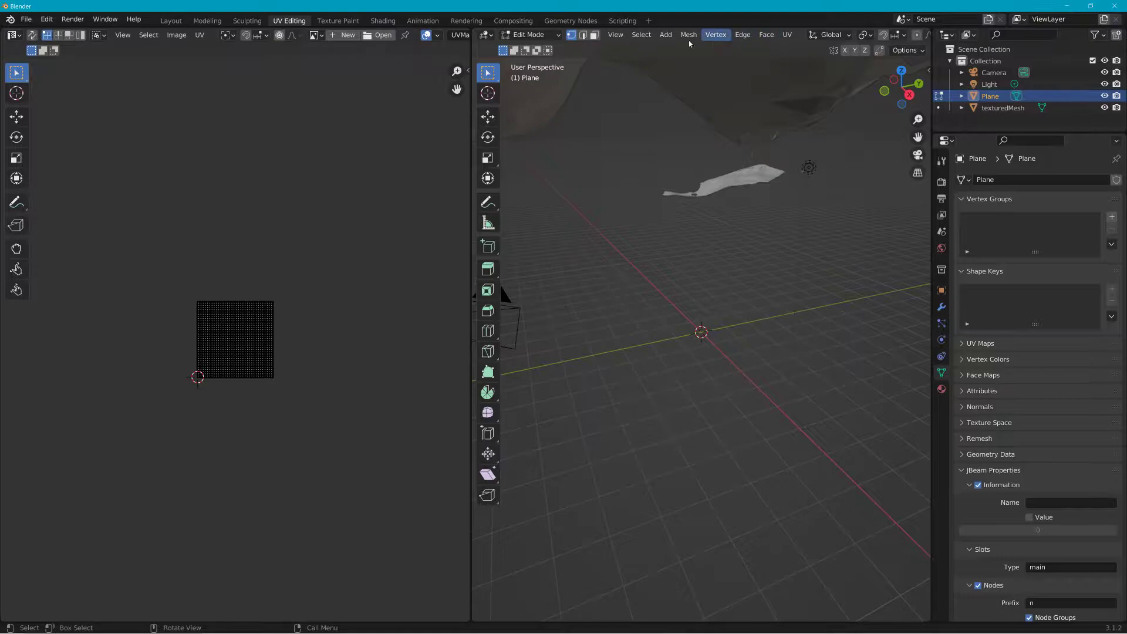
click(552, 37)
click(538, 44)
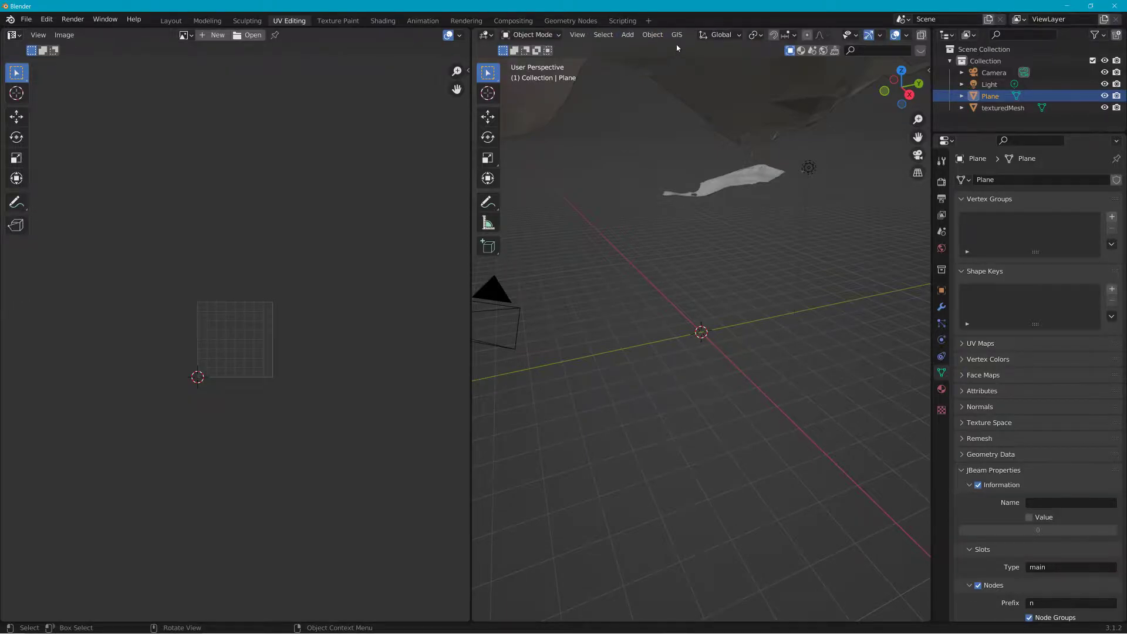
Step: Apply the plane's scale
click(648, 37)
mouse_move(669, 95)
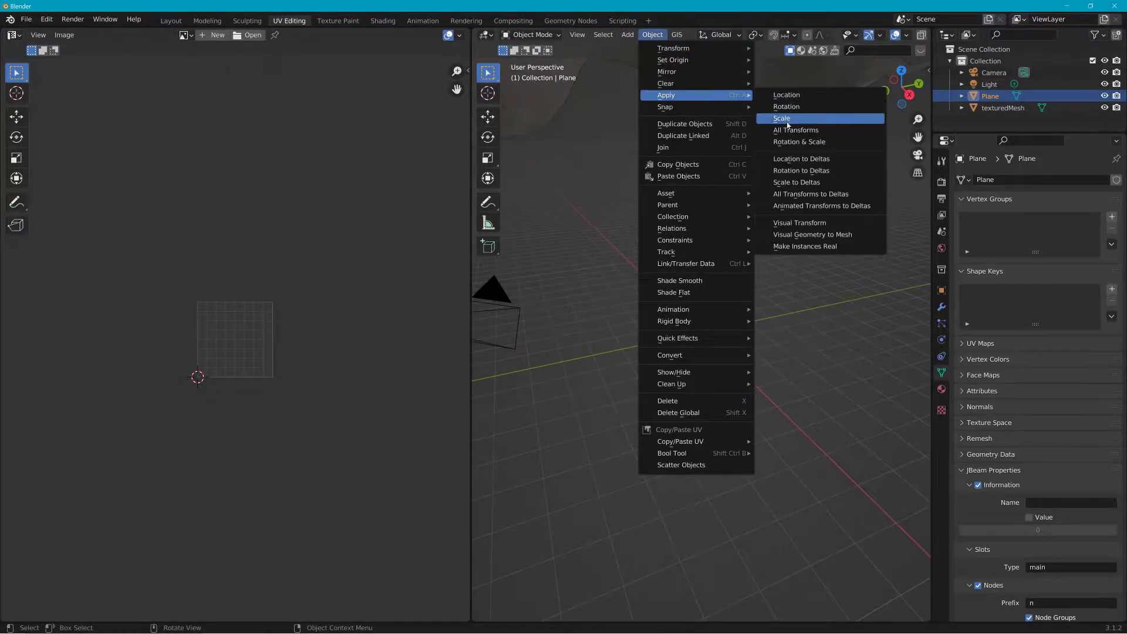
click(782, 119)
middle_drag(644, 138, 646, 156)
scroll(612, 176, down, 8)
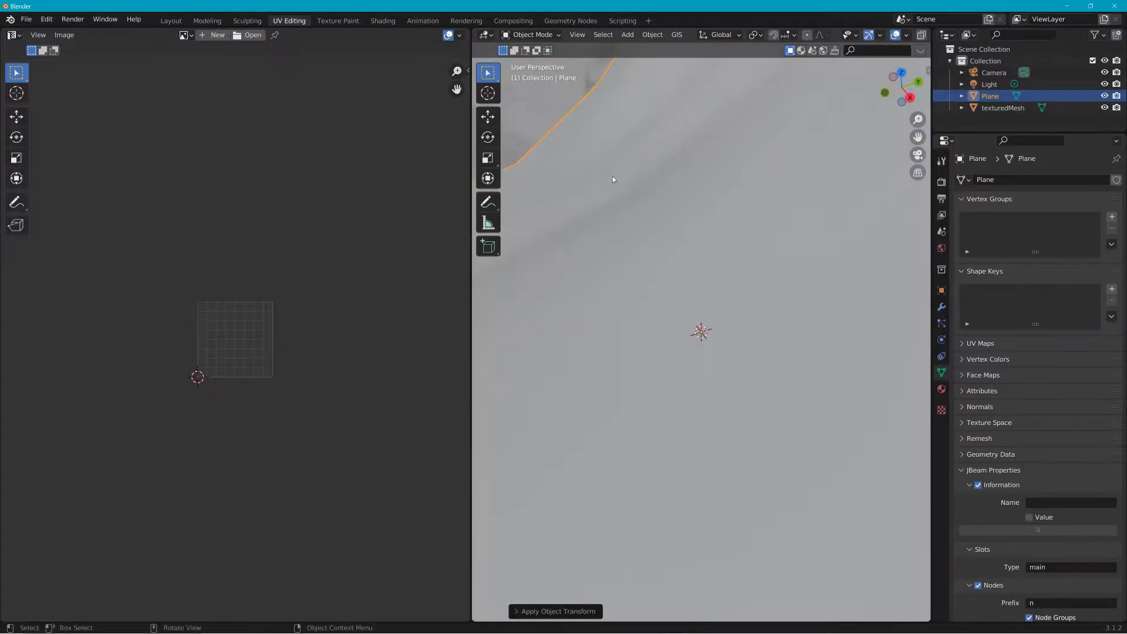
scroll(583, 178, down, 3)
middle_drag(583, 178, 658, 210)
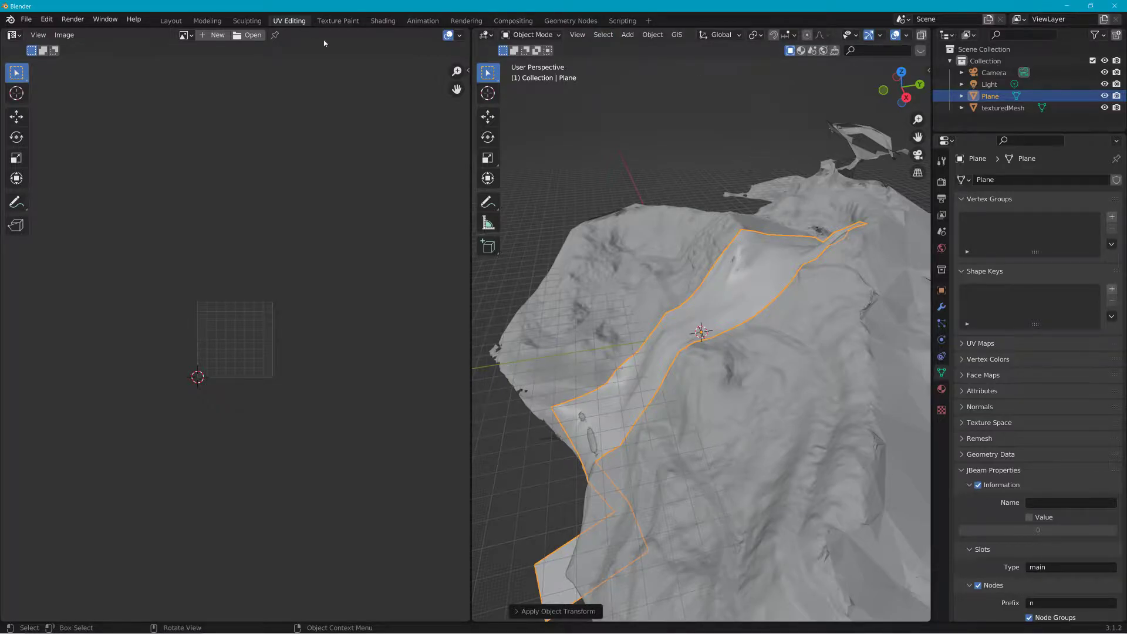
Step: Enter Edit Mode, select all of the plane's geometry, and Unwrap its UVs
click(530, 34)
click(528, 57)
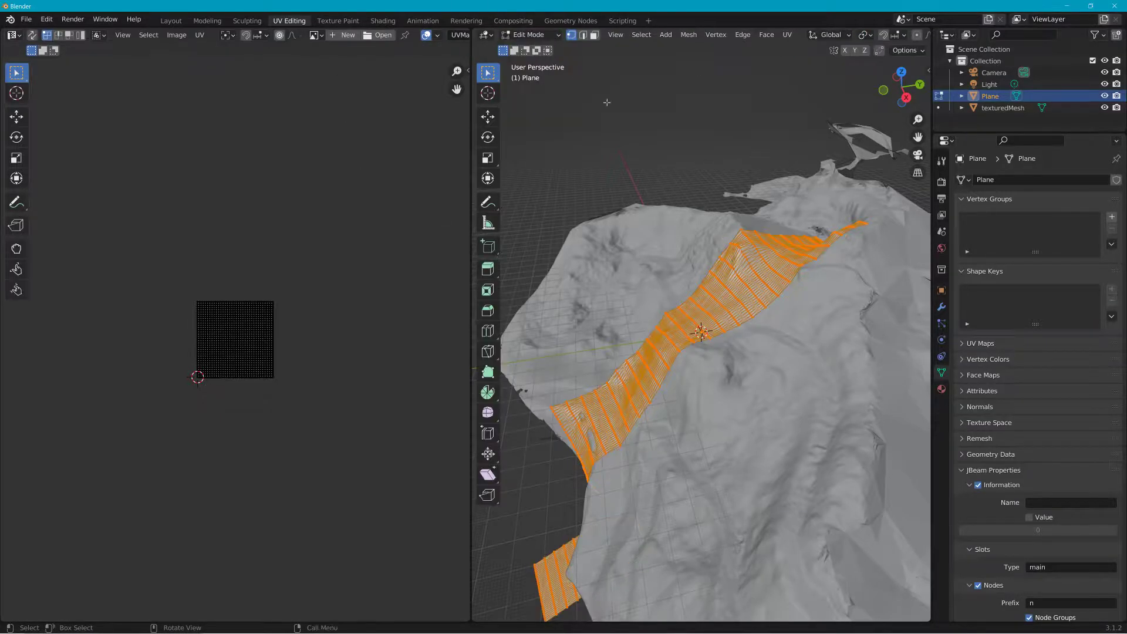
key(a)
middle_drag(645, 182, 713, 179)
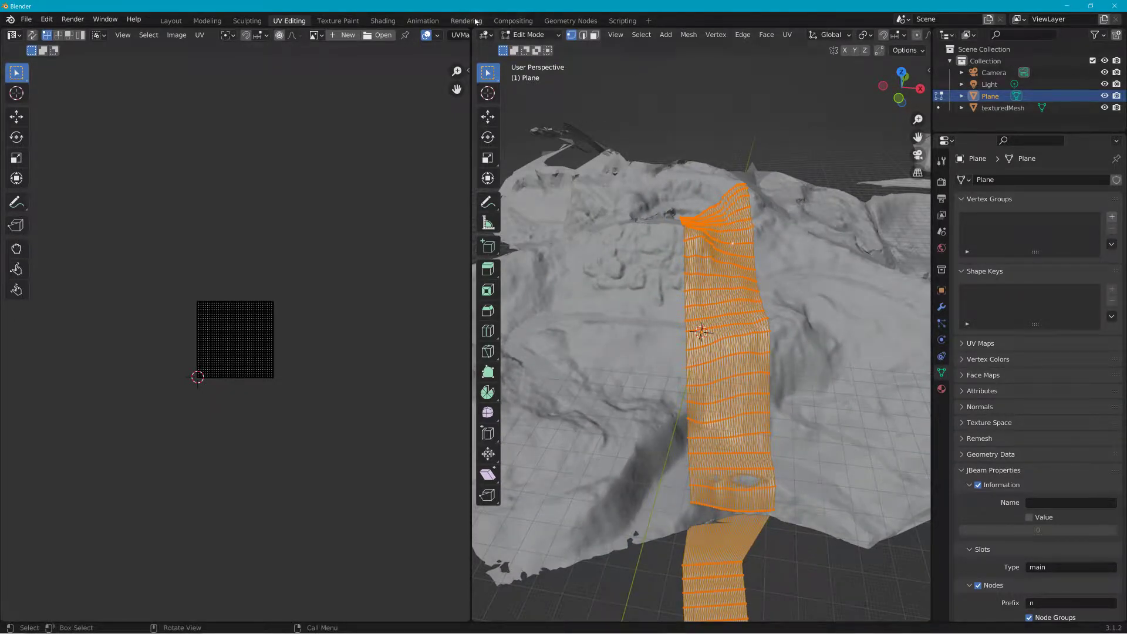
click(786, 37)
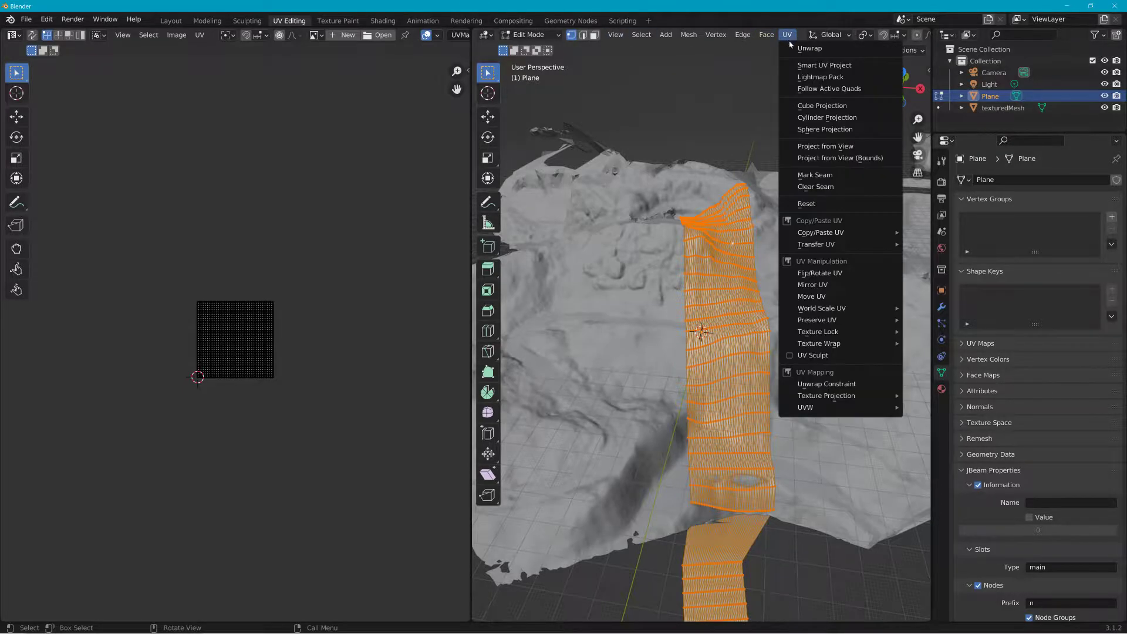
click(790, 47)
Step: Examine the unwrapped road strip in the UV editor and select all of its UVs
scroll(176, 332, up, 4)
middle_drag(193, 327, 365, 280)
scroll(346, 284, up, 2)
middle_drag(299, 252, 216, 399)
scroll(229, 330, down, 2)
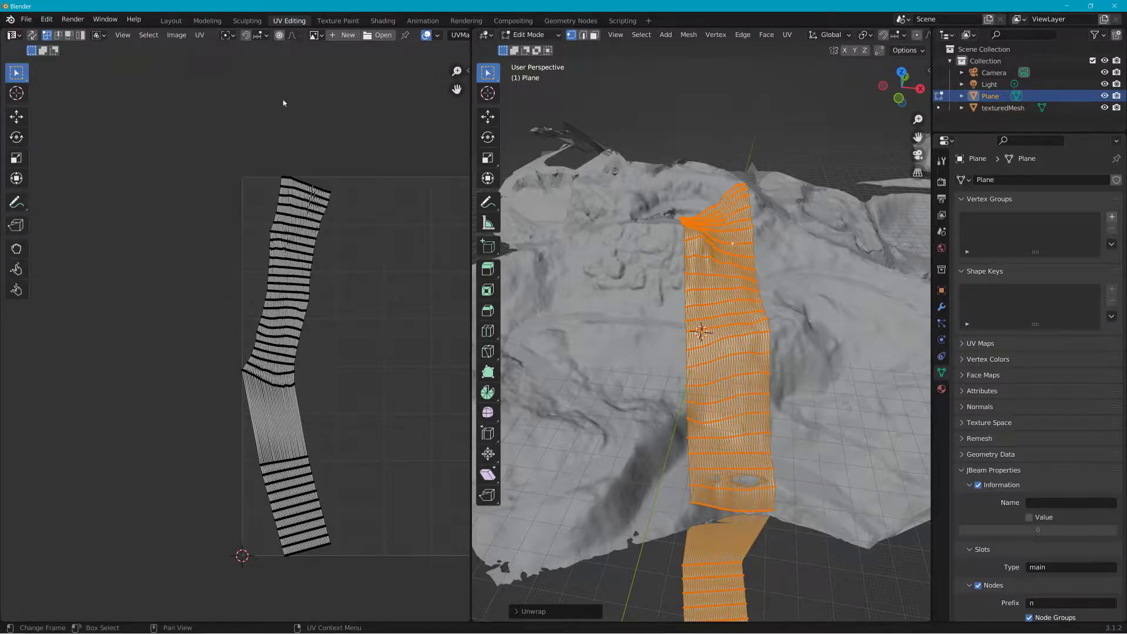
scroll(231, 229, up, 2)
scroll(290, 246, up, 2)
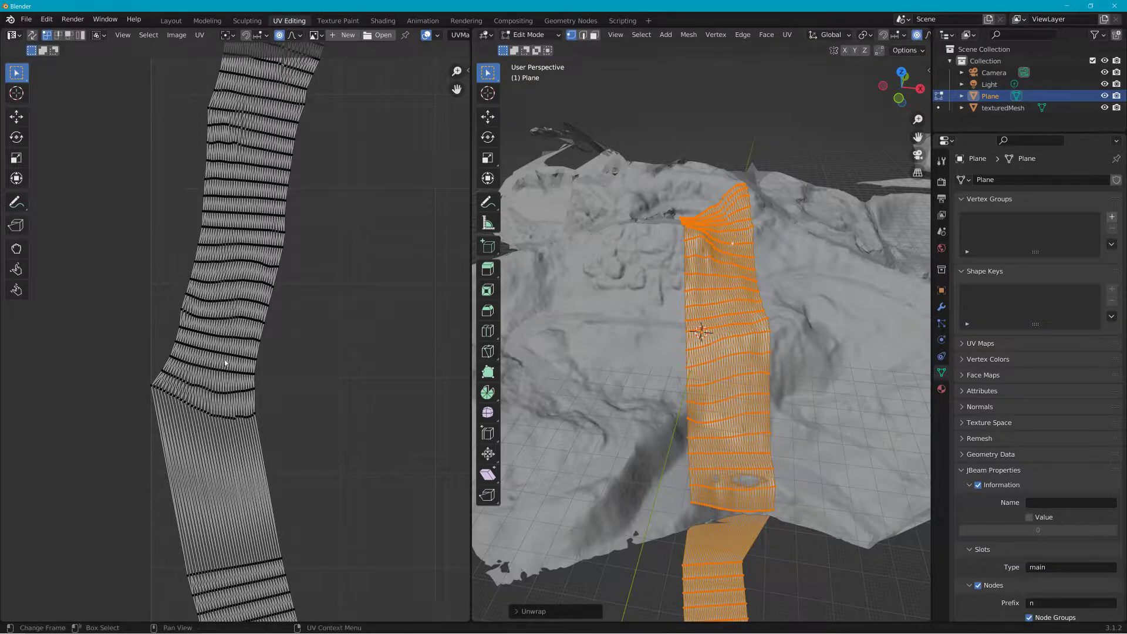
click(255, 410)
scroll(256, 348, down, 3)
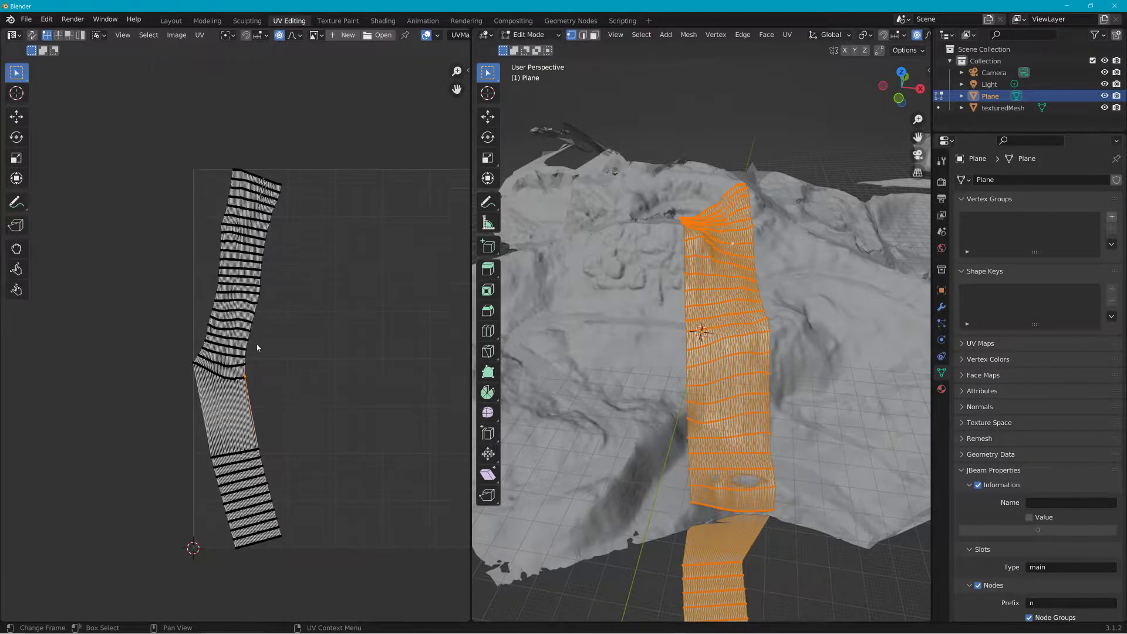
drag(147, 135, 354, 568)
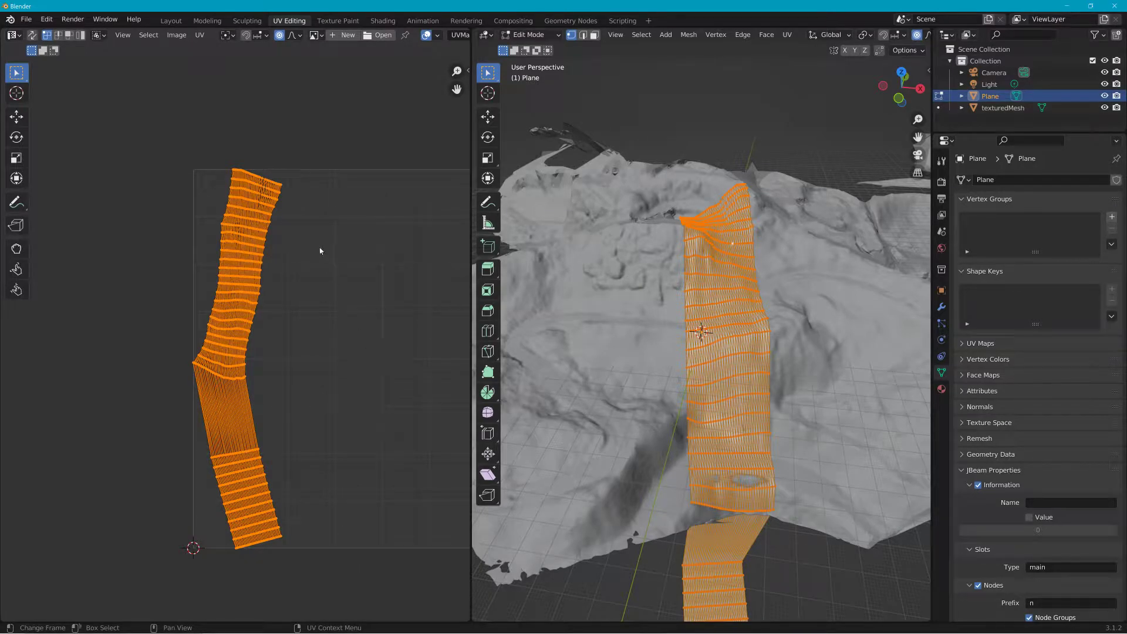
Step: Try to straighten the upper section of the UV strip with Align UV Straighten
click(199, 35)
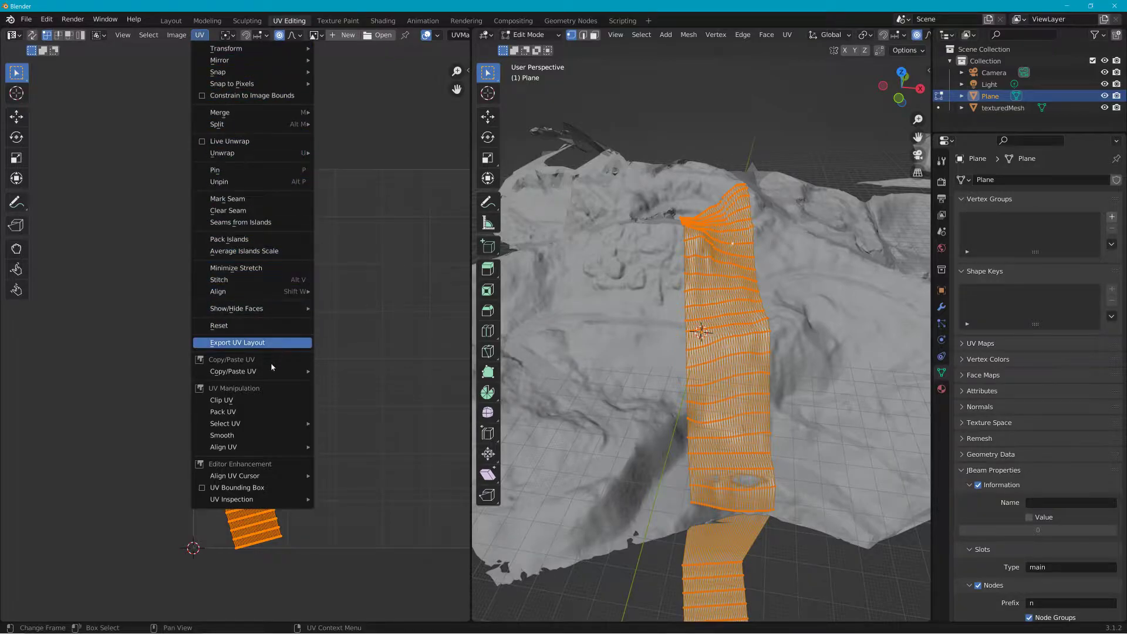
mouse_move(263, 448)
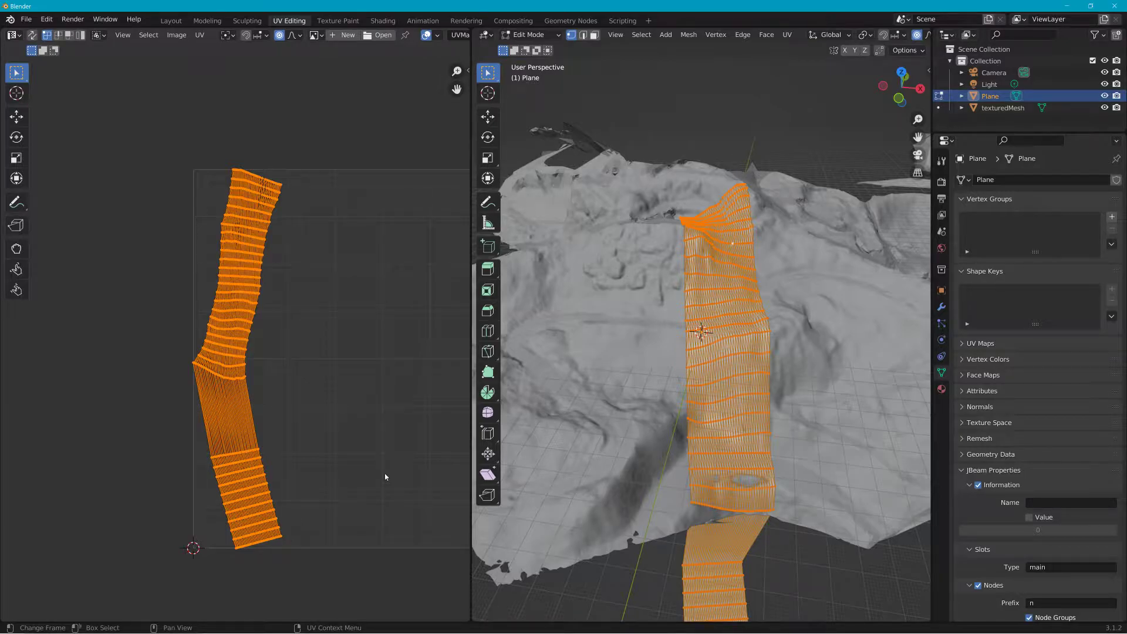
drag(153, 125, 306, 363)
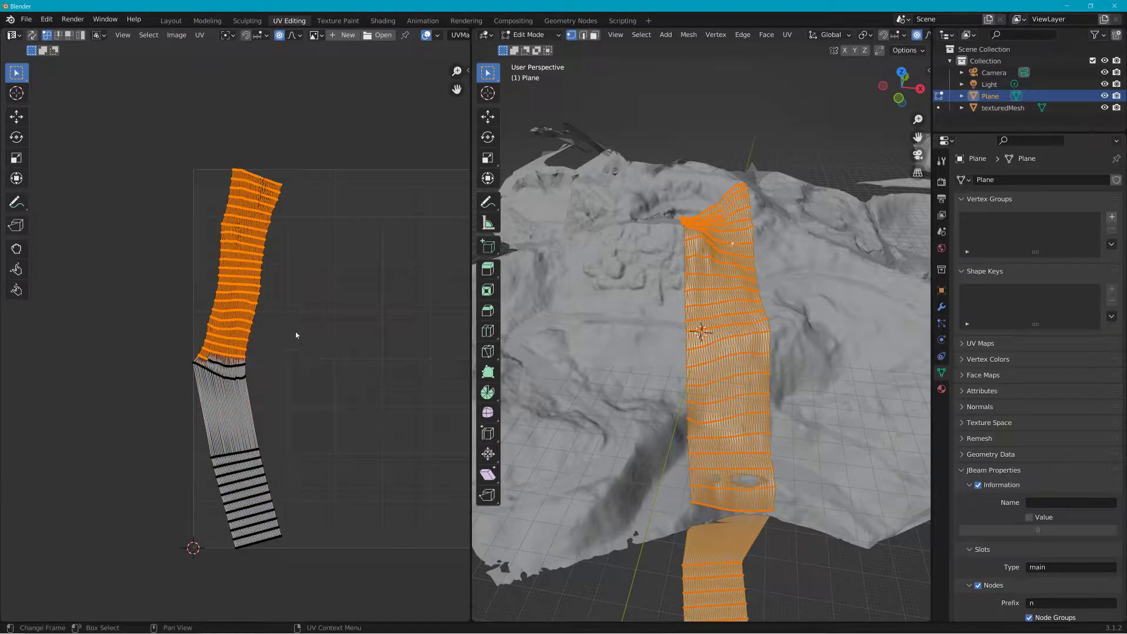
click(200, 35)
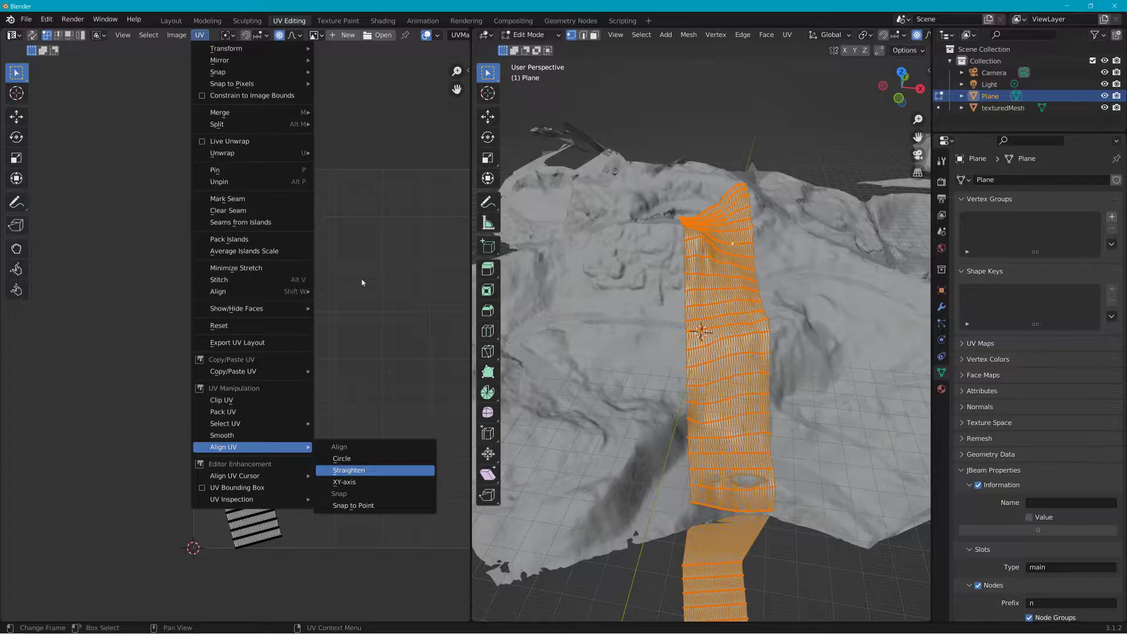
key(Return)
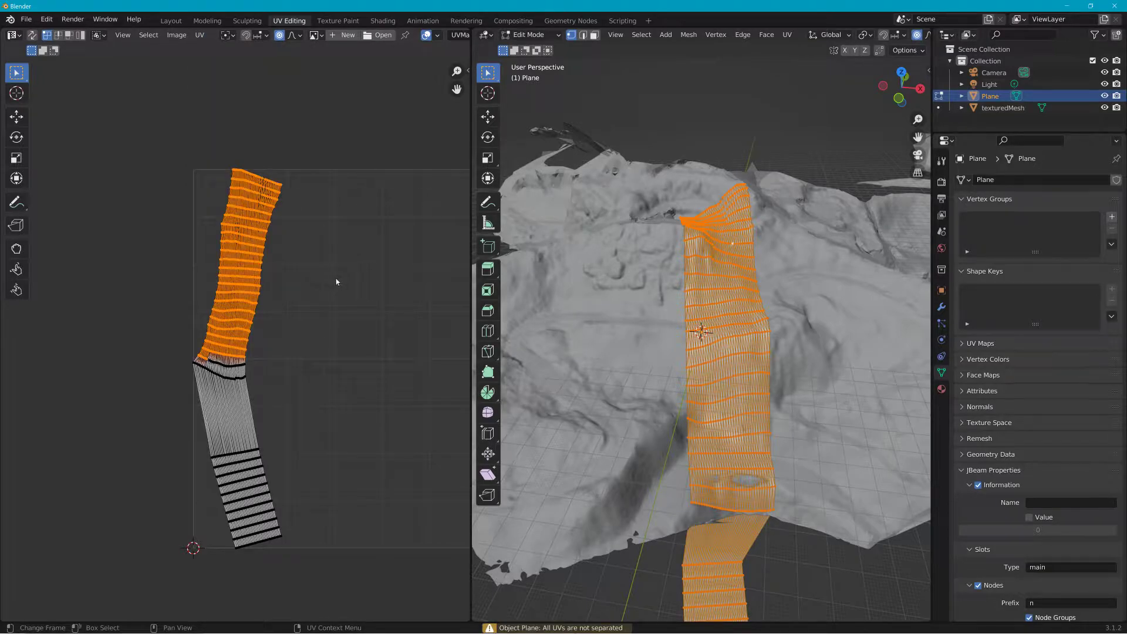
Step: Move UV vertices around the strip's bend to even out the kink in the layout
drag(234, 365, 262, 395)
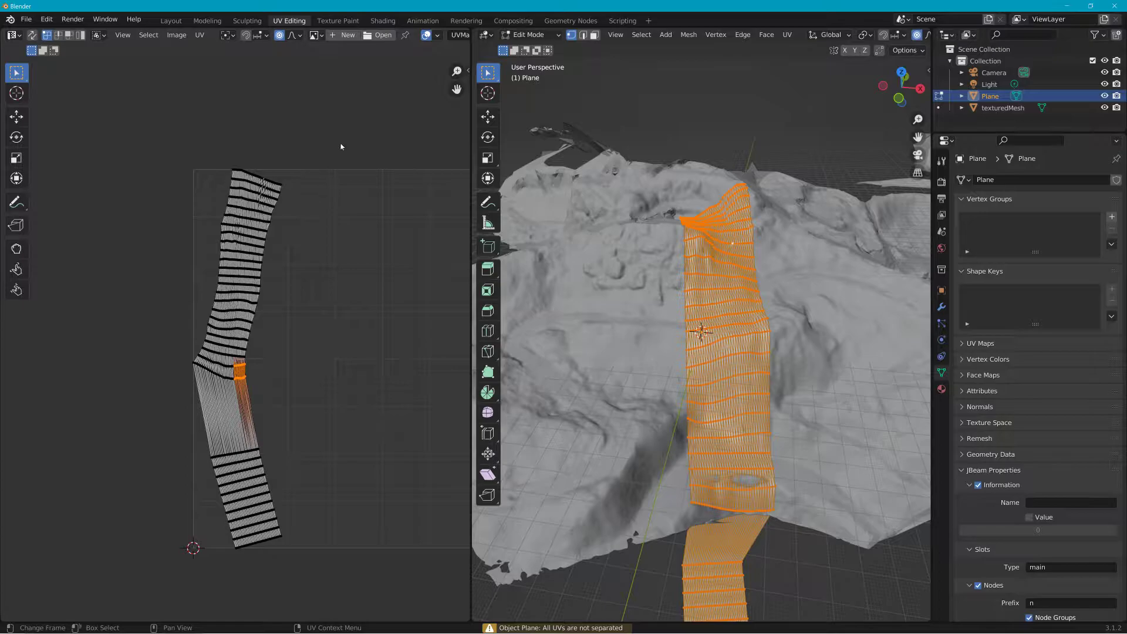
key(g)
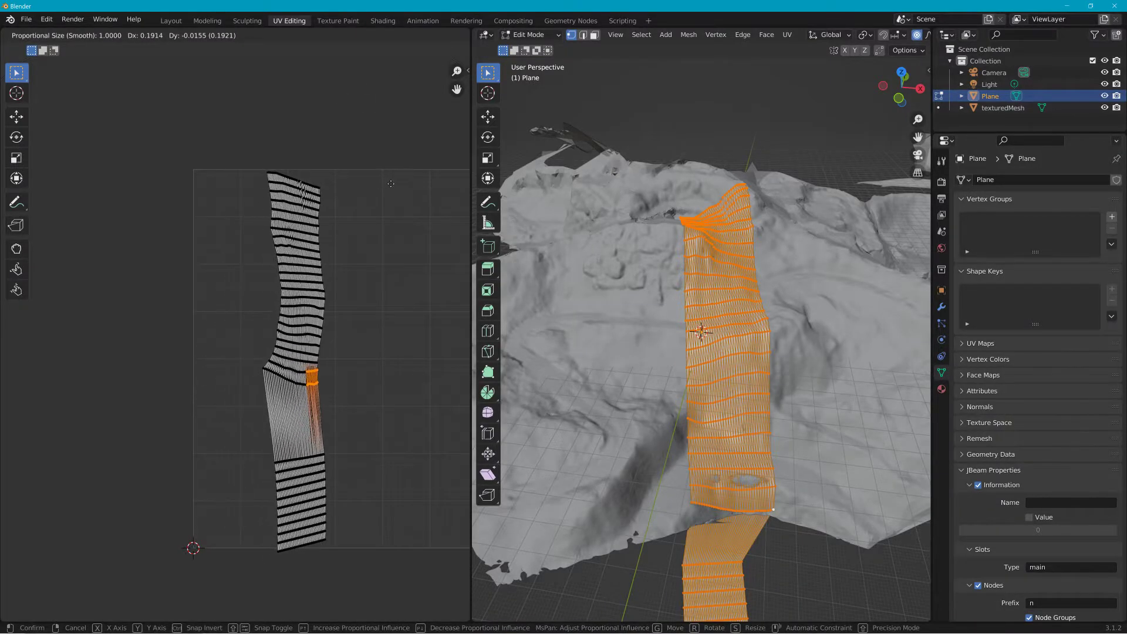
click(327, 276)
click(312, 294)
key(g)
click(302, 292)
click(280, 367)
key(g)
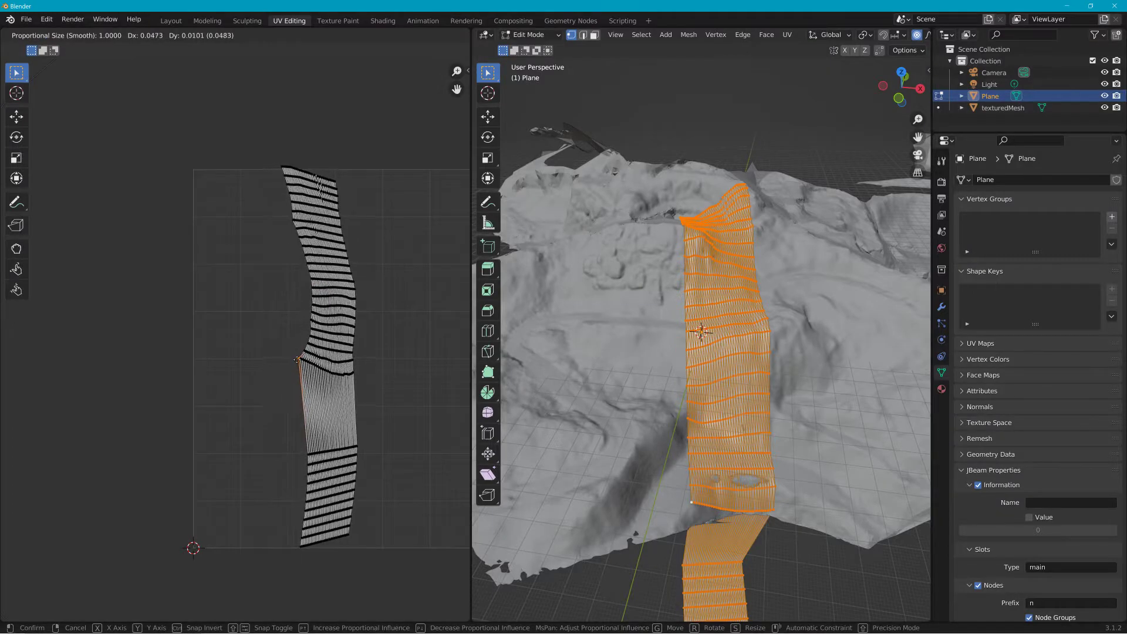
click(298, 359)
click(338, 184)
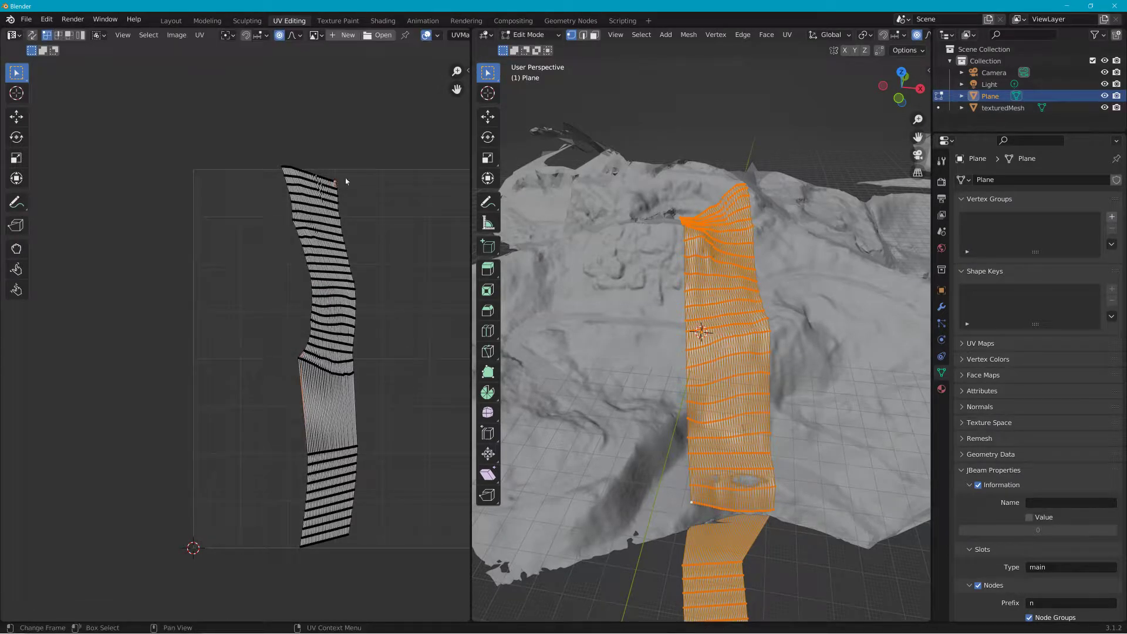
scroll(410, 173, up, 2)
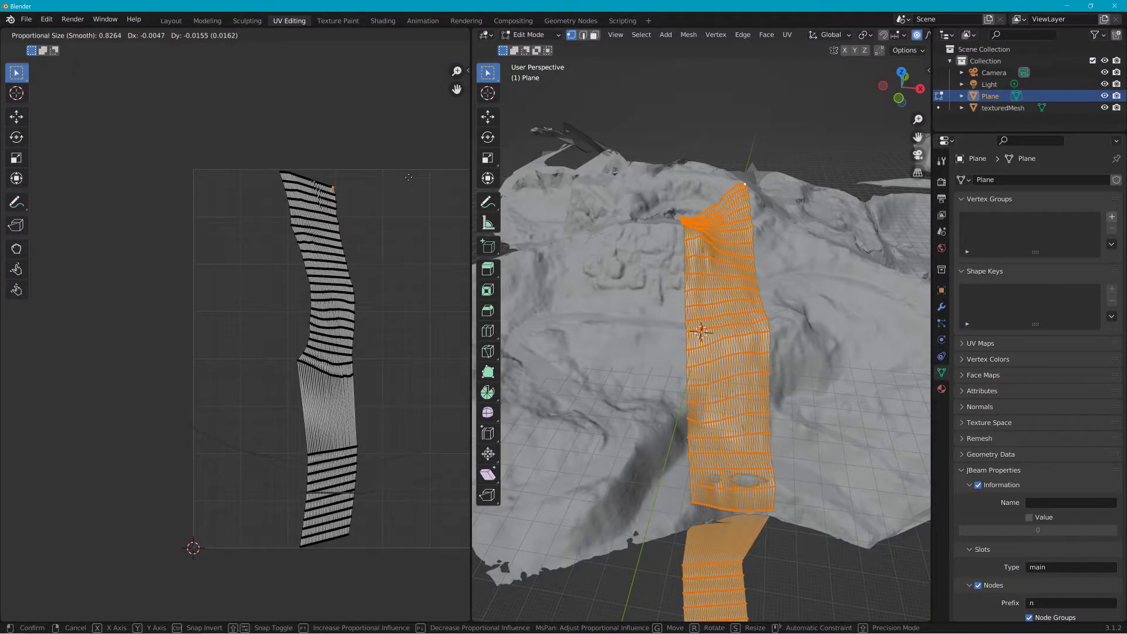
text(74)
key(Escape)
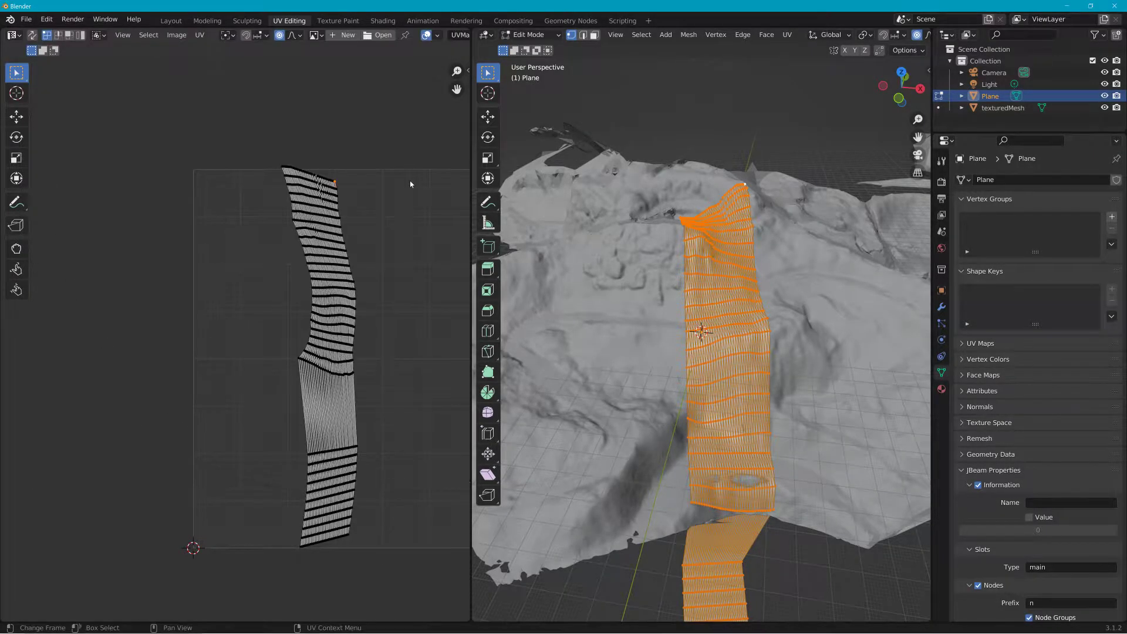
Step: Move the UV vertices at the strip's top end with proportional editing to straighten the upper section
key(g)
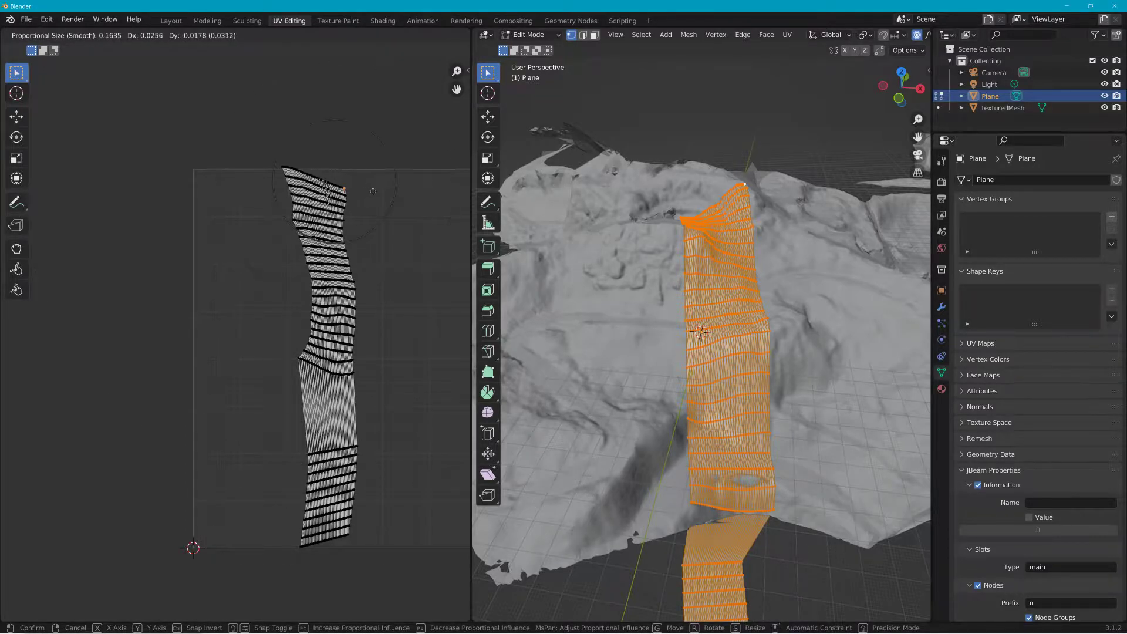
scroll(388, 166, up, 4)
click(373, 176)
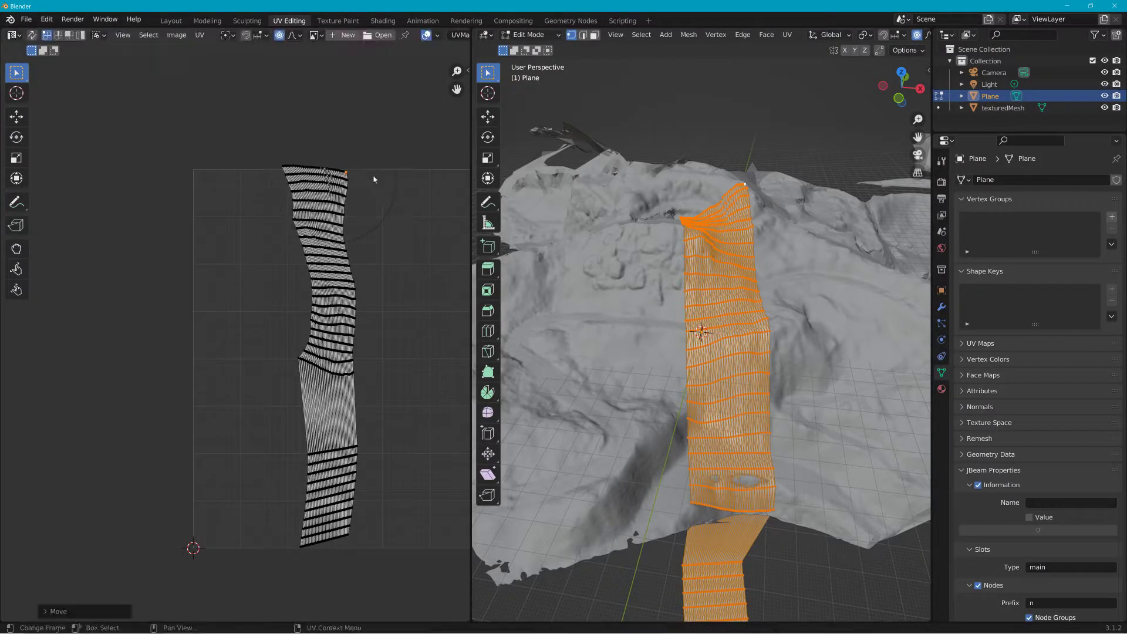
click(346, 225)
key(g)
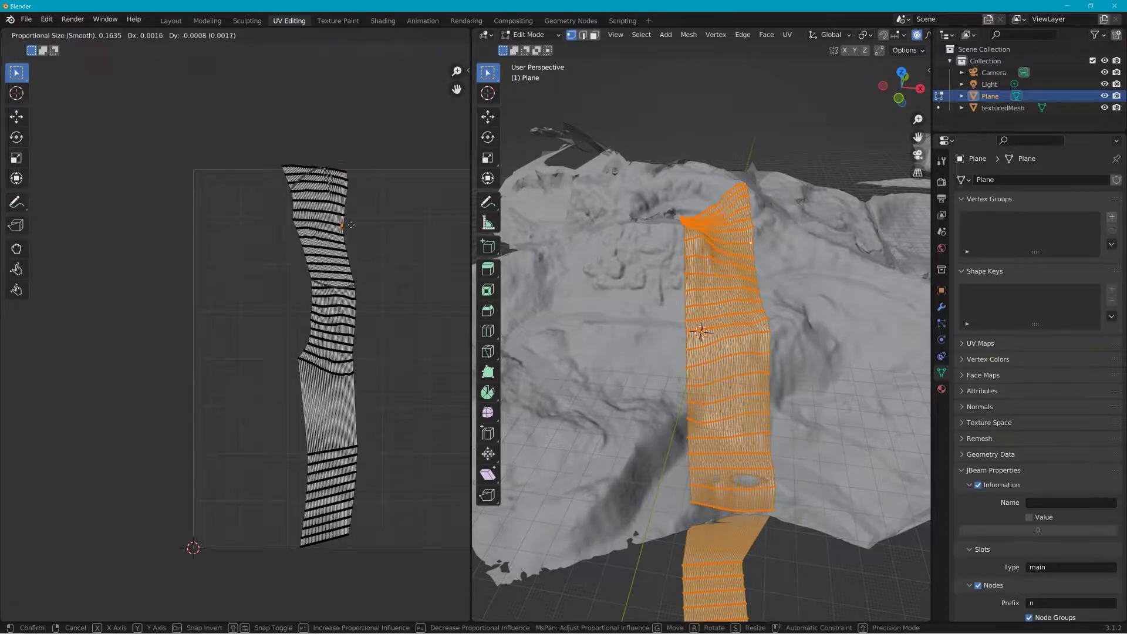
click(360, 229)
click(283, 170)
key(g)
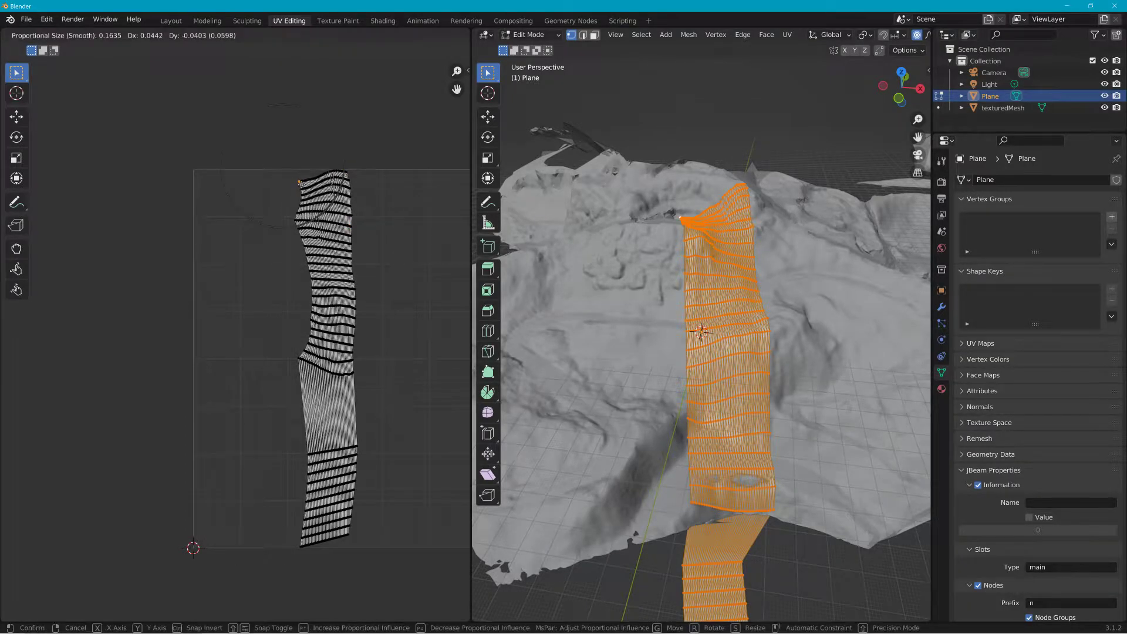
click(294, 179)
Step: Move UV vertices along the middle and lower sections with proportional editing to straighten the rest of the strip
click(299, 333)
key(g)
click(306, 340)
key(g)
click(344, 369)
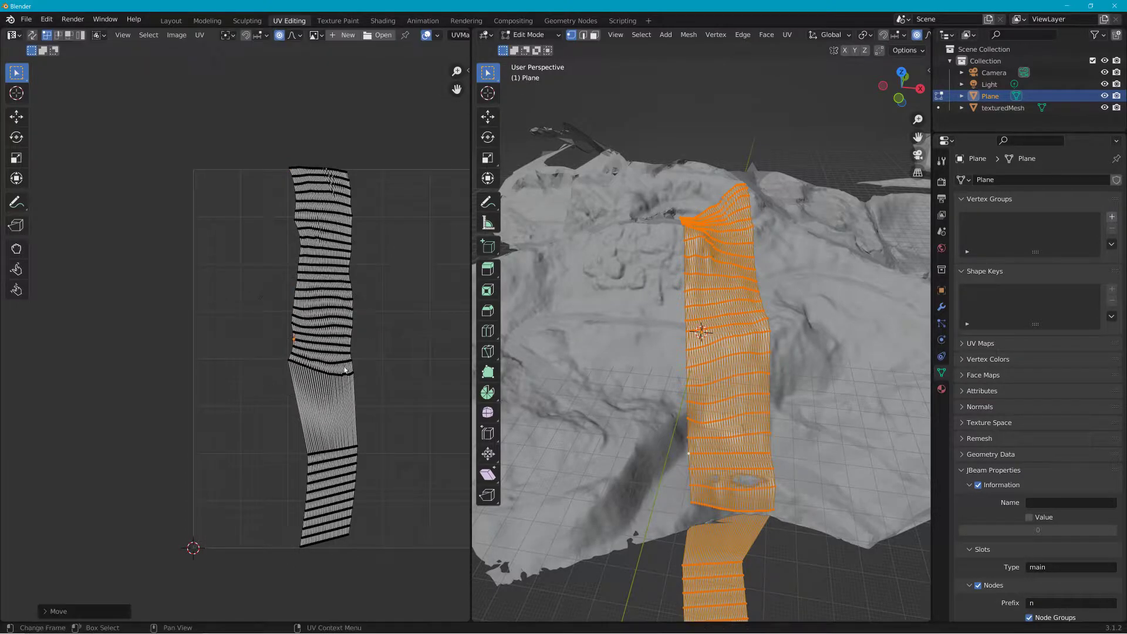
click(306, 456)
key(g)
click(287, 455)
click(304, 512)
key(g)
click(272, 512)
click(352, 503)
key(g)
click(362, 504)
click(352, 539)
key(g)
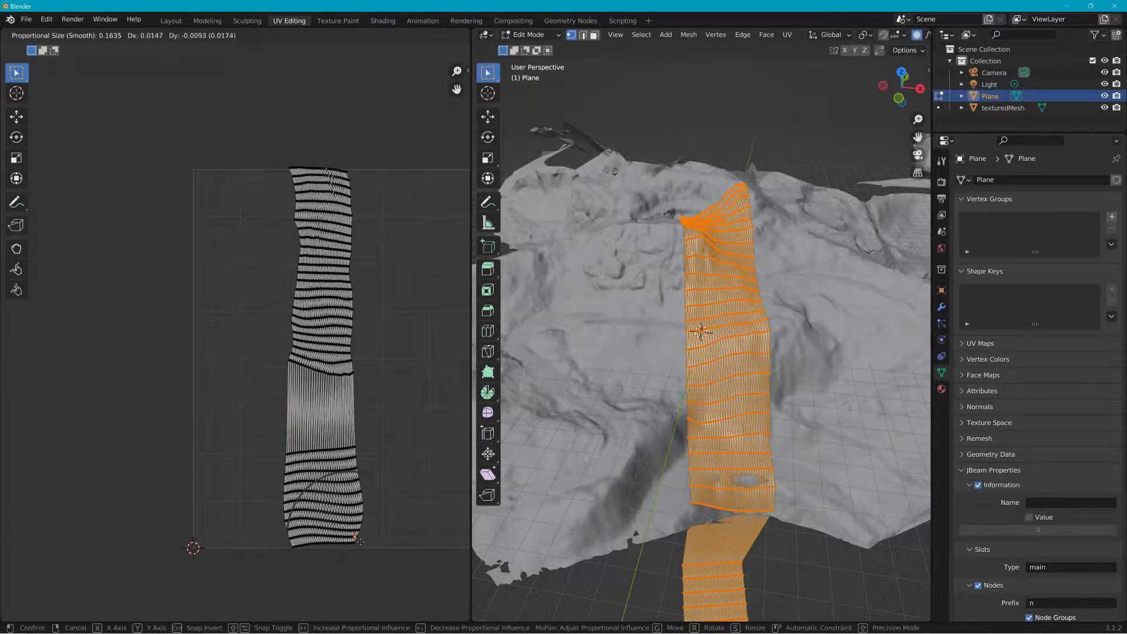
click(351, 514)
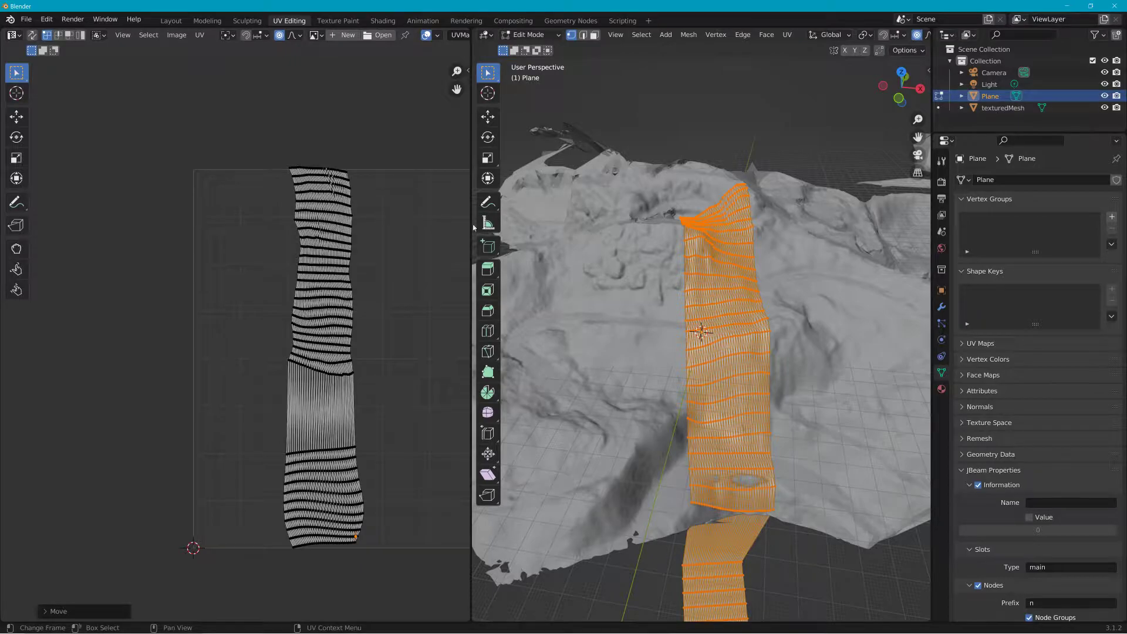
click(312, 451)
Step: Create a new material for the plane and name it water123
click(942, 389)
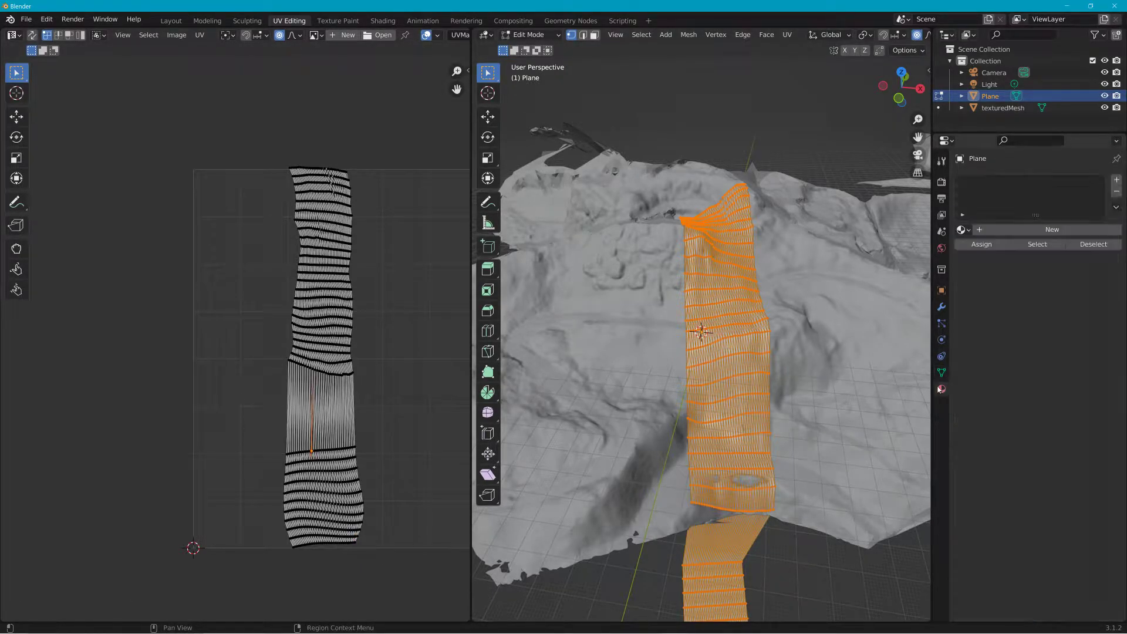
click(996, 230)
click(1029, 228)
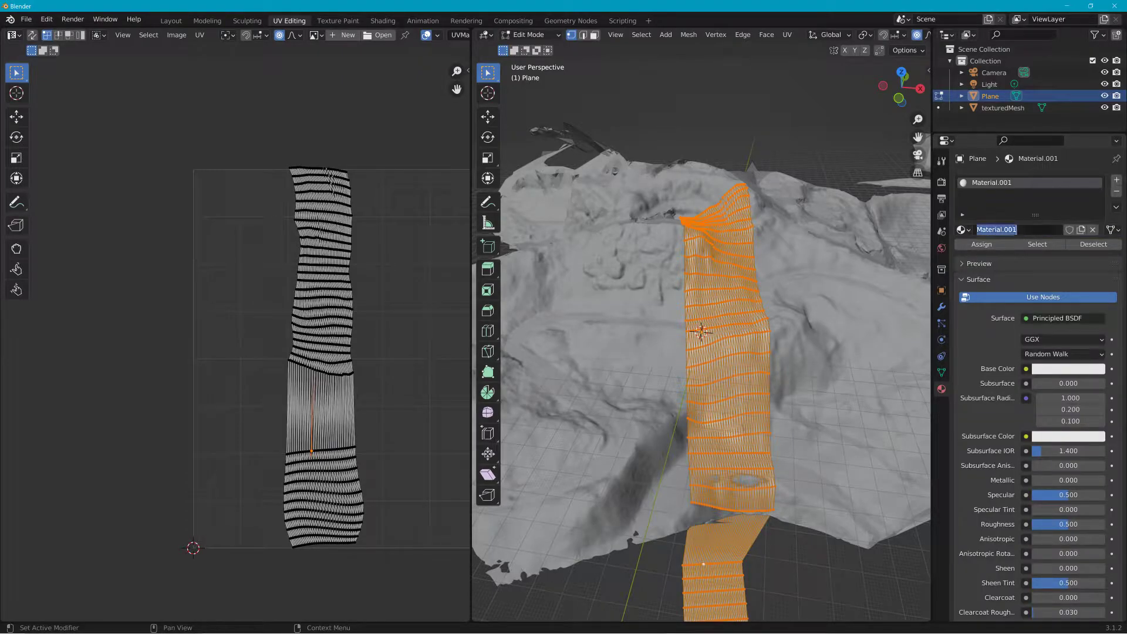
text(wa)
key(Return)
Step: Connect an Image Texture to the material's Base Color and start opening an image for it
click(1026, 369)
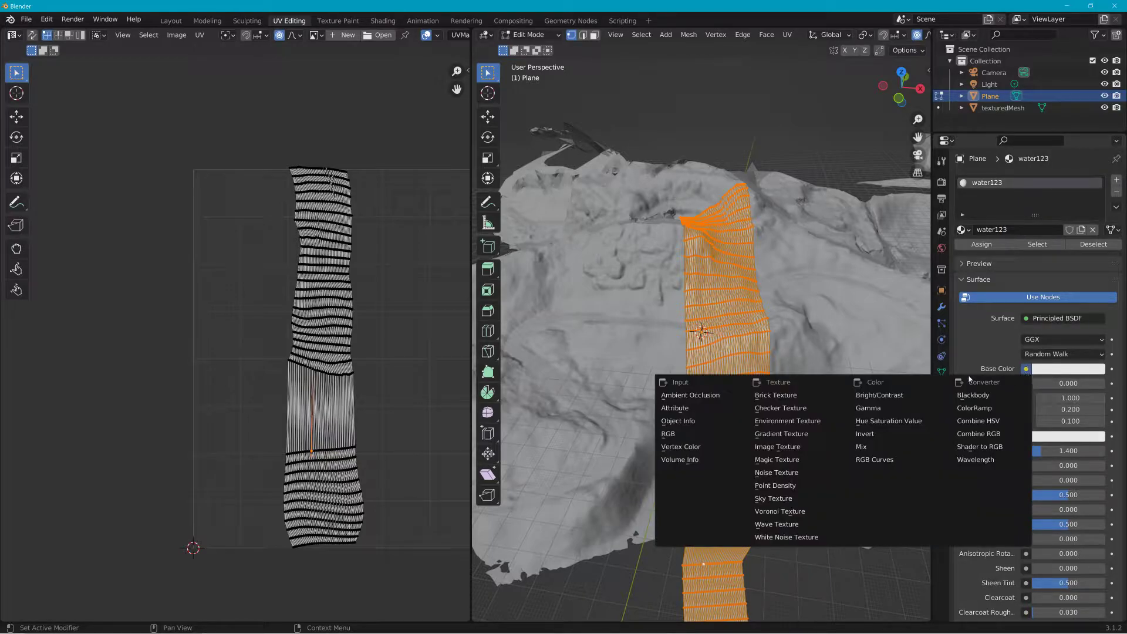
click(781, 447)
click(1083, 384)
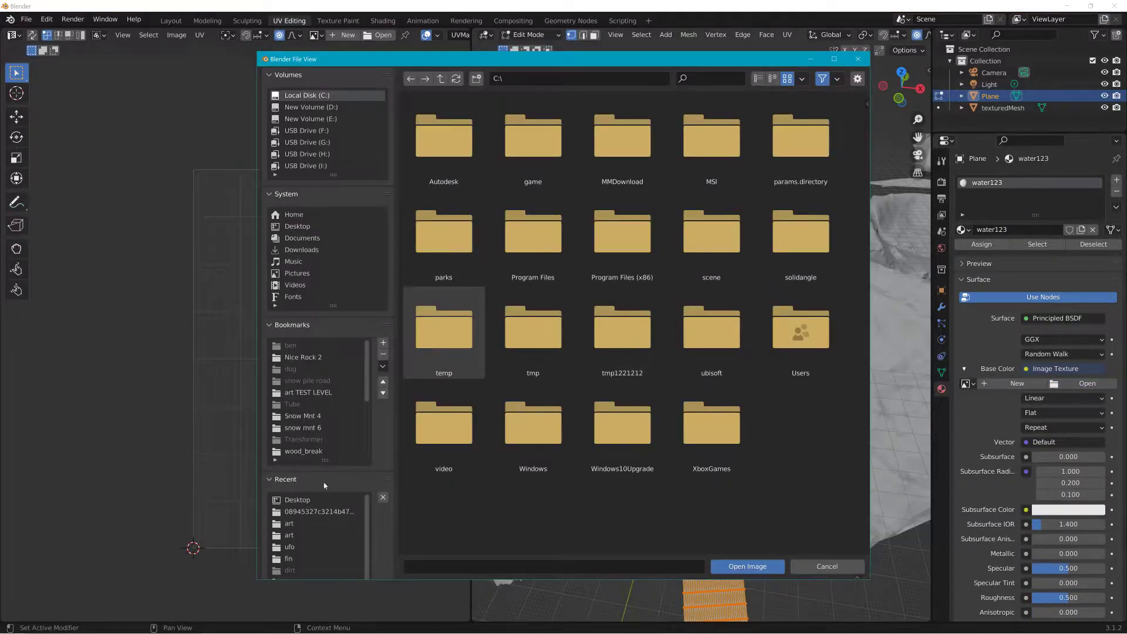
Step: Browse the BeamNG level folders for a water texture image, then close the file browser
click(290, 524)
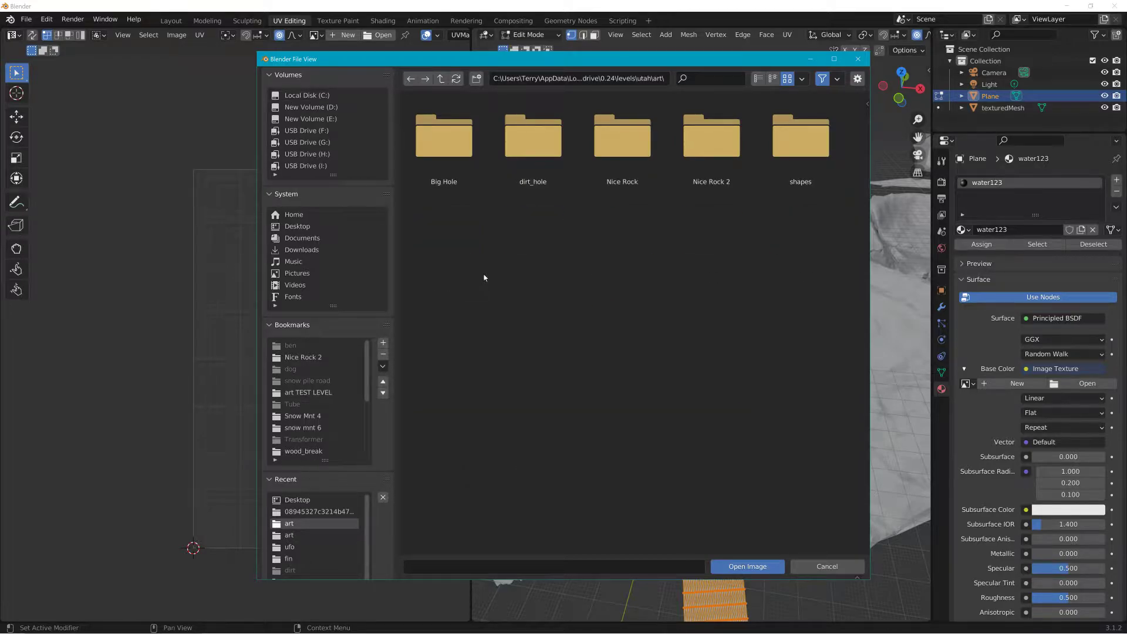
click(441, 81)
click(441, 81)
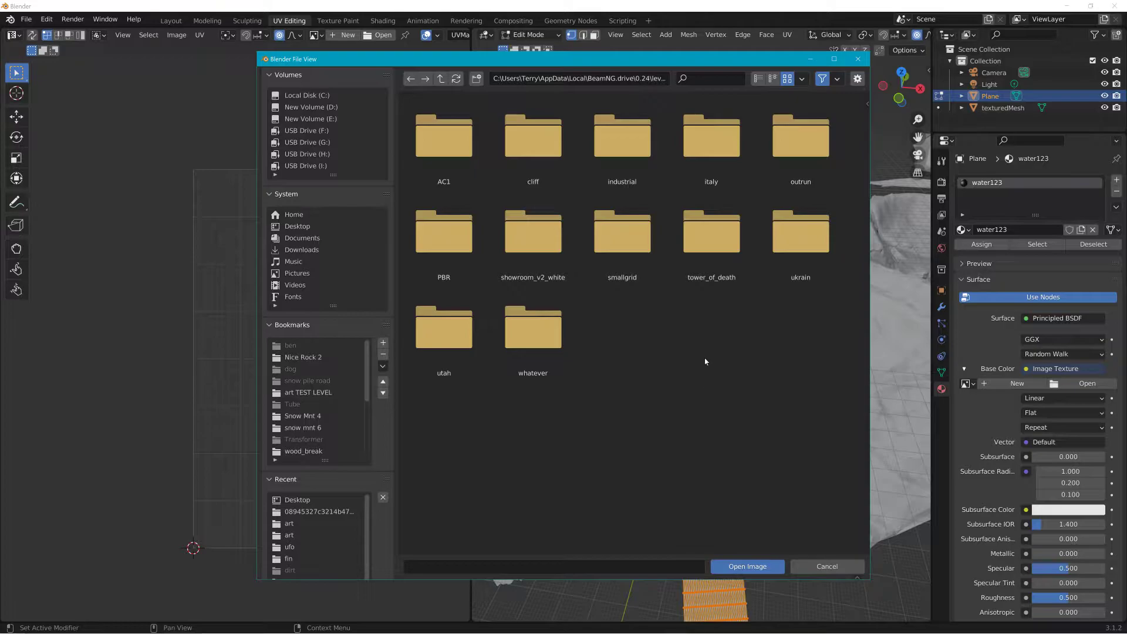
double_click(796, 155)
double_click(428, 157)
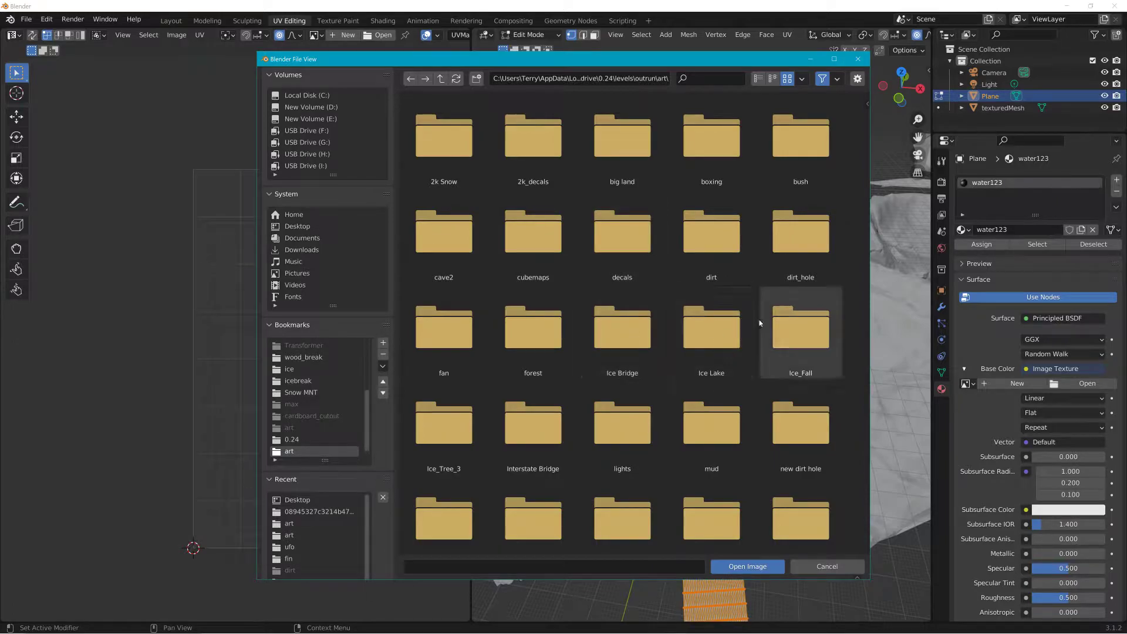
scroll(763, 335, down, 5)
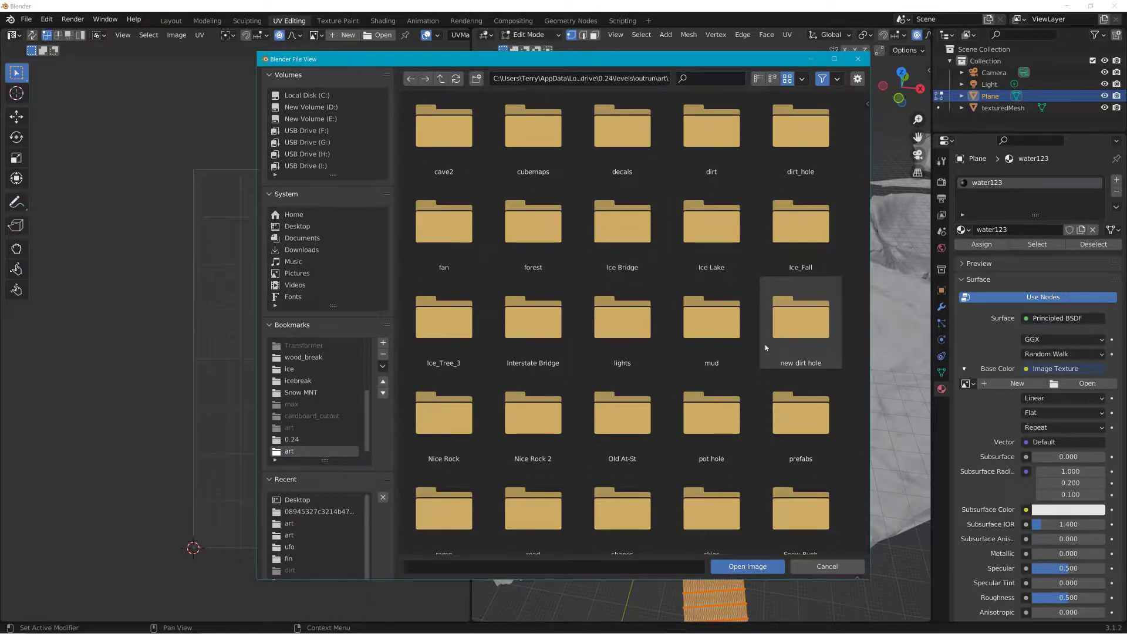
scroll(745, 335, down, 1)
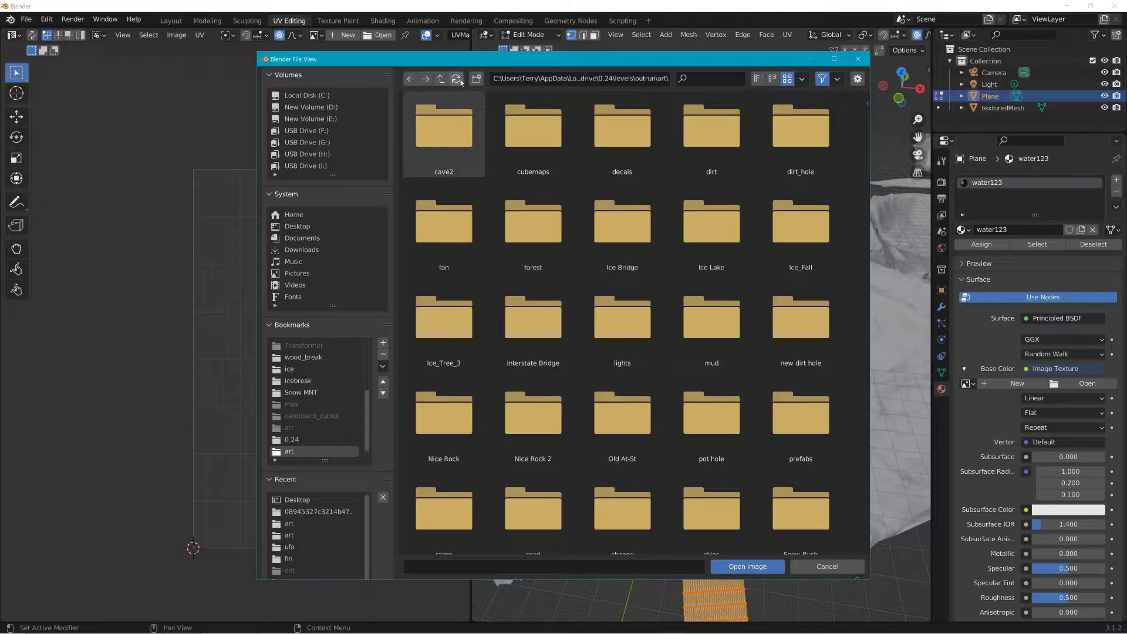
click(441, 78)
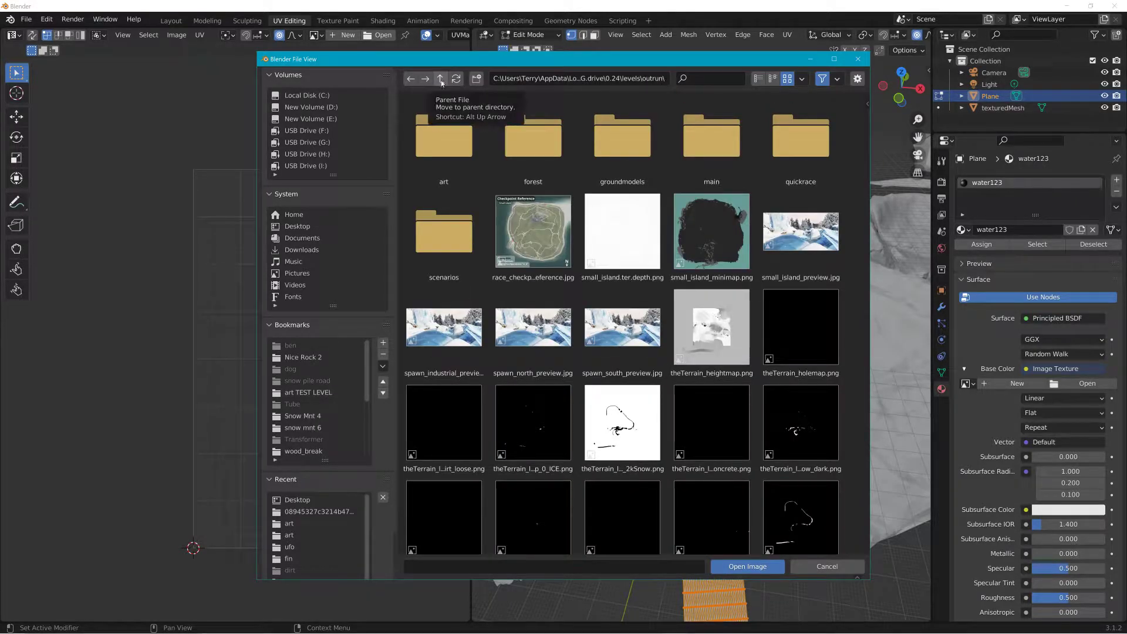
click(441, 79)
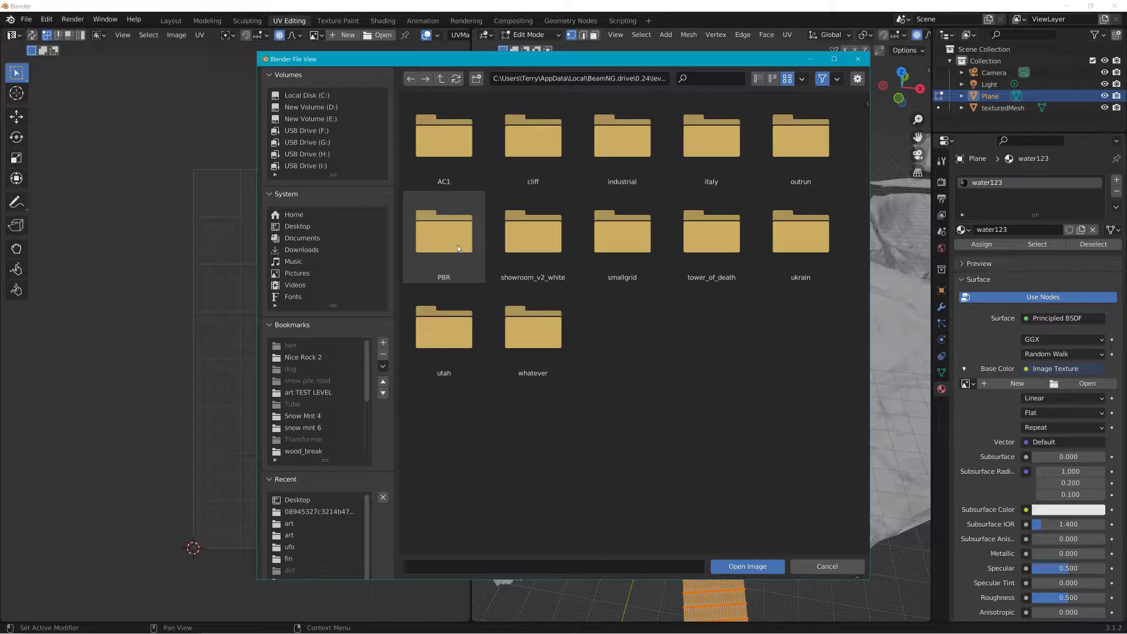
double_click(555, 360)
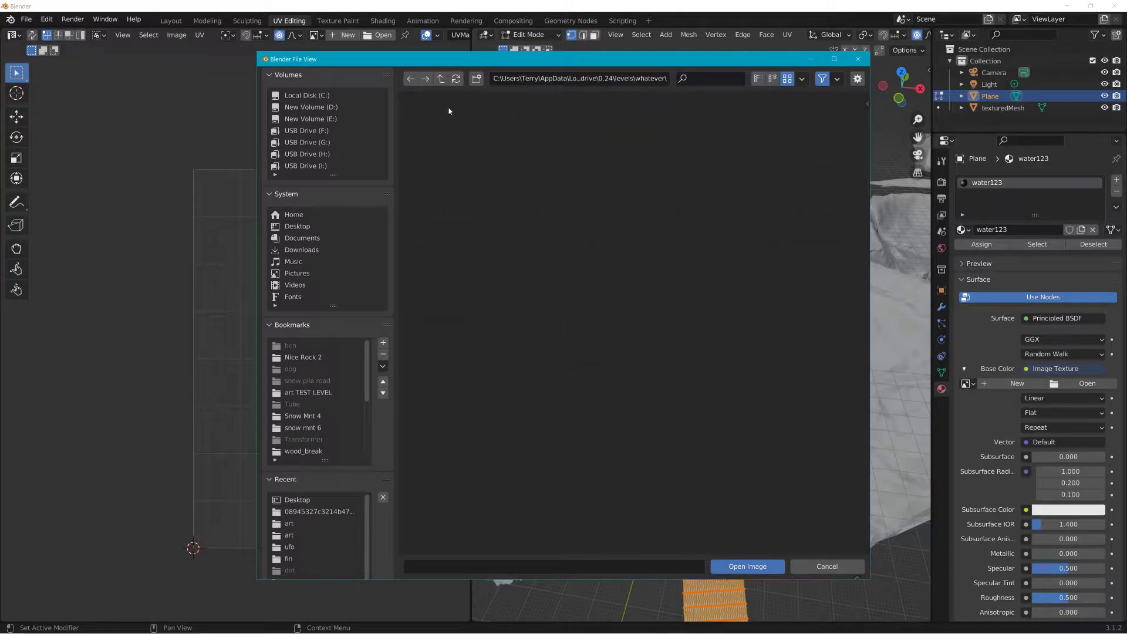
click(440, 78)
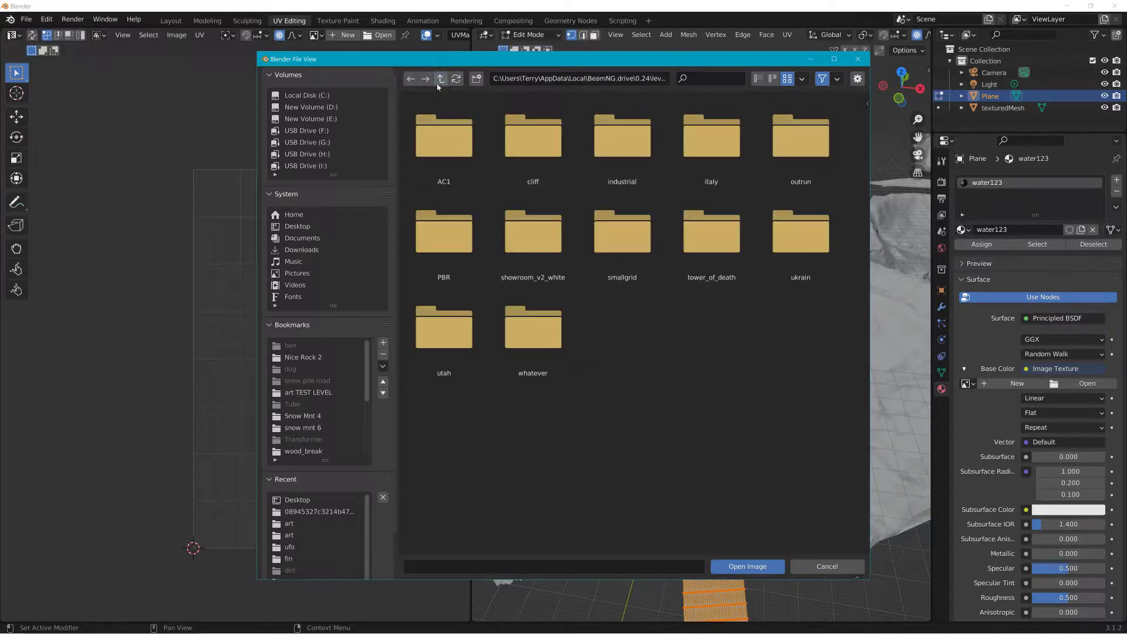
click(858, 60)
Step: Switch to the web browser and search for onedrive
click(1068, 6)
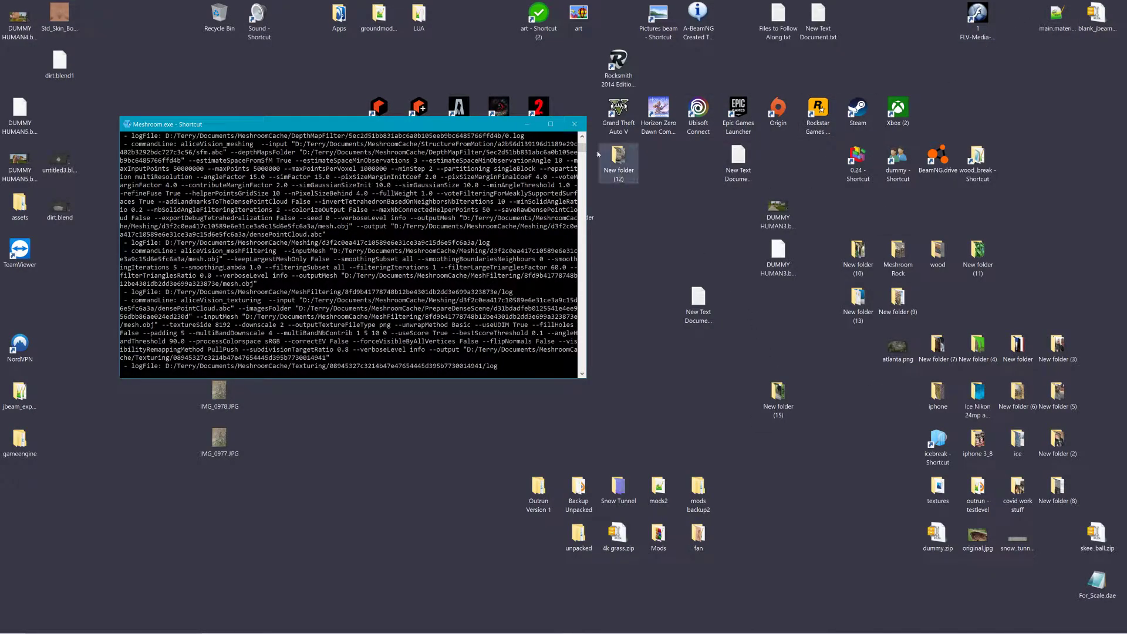
click(574, 124)
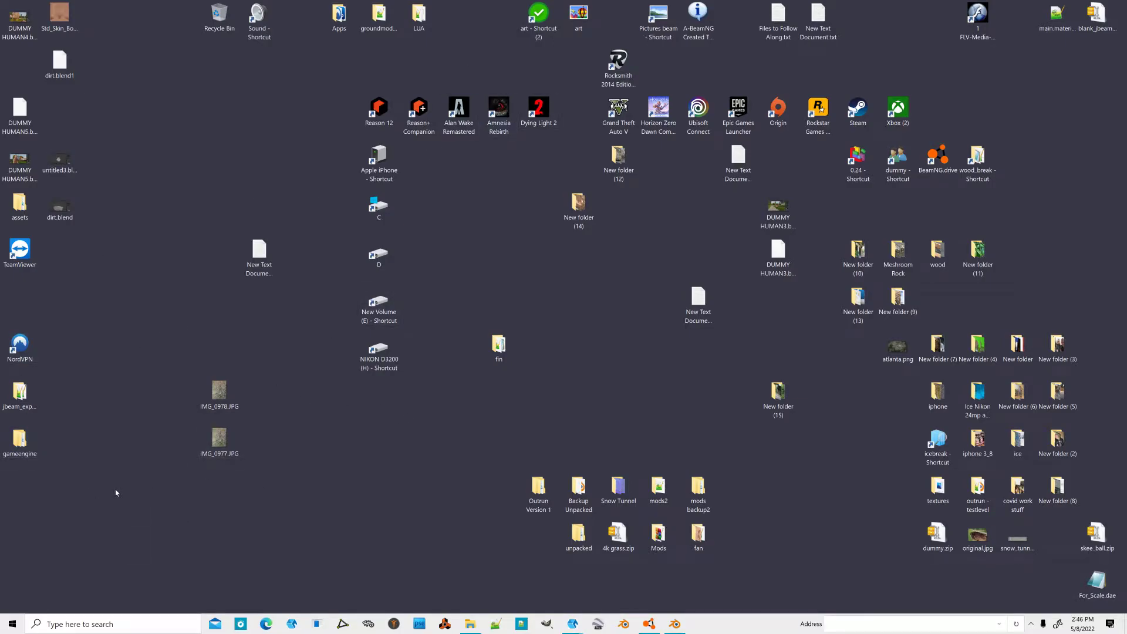
click(266, 624)
click(365, 38)
text(one)
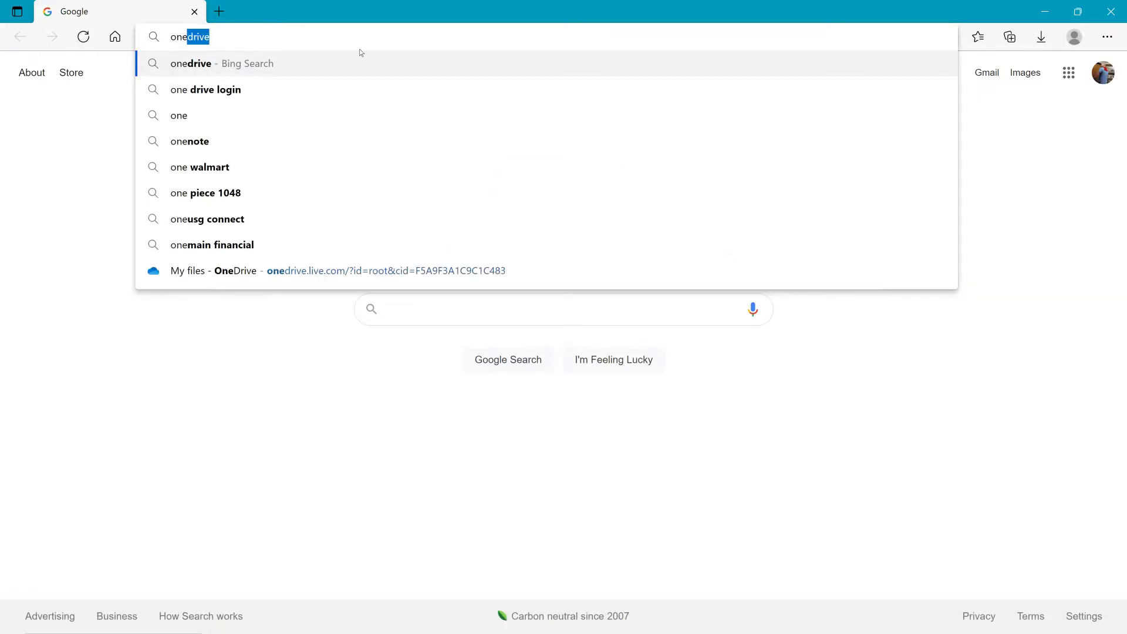
click(256, 64)
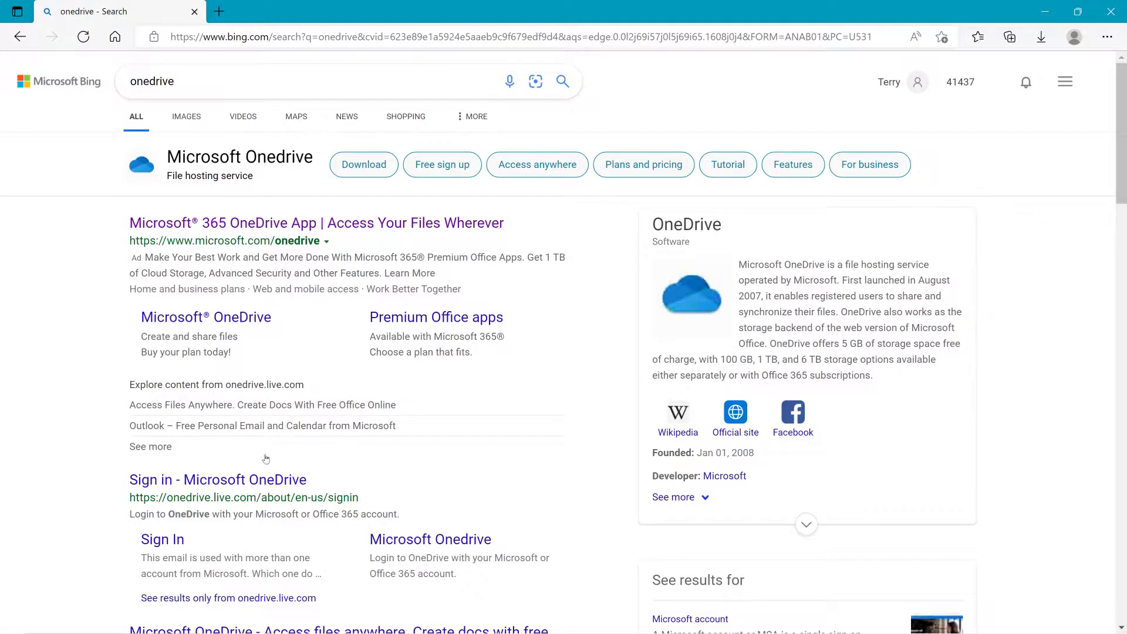
Step: Open the OneDrive website from the search results
scroll(261, 473, down, 10)
scroll(261, 473, down, 6)
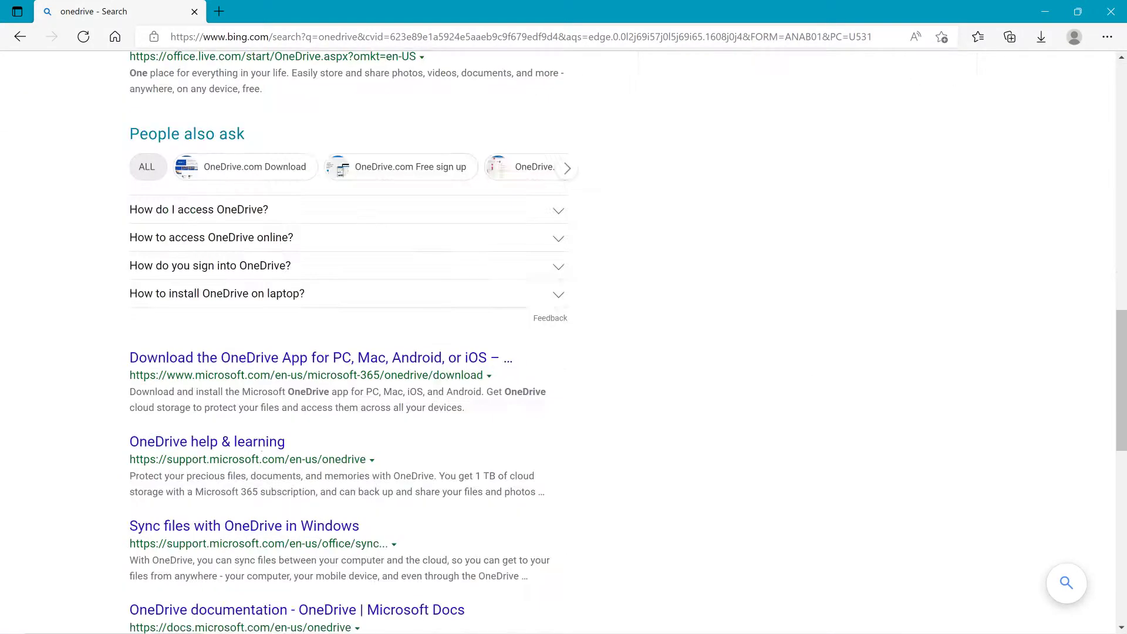
scroll(261, 400, up, 7)
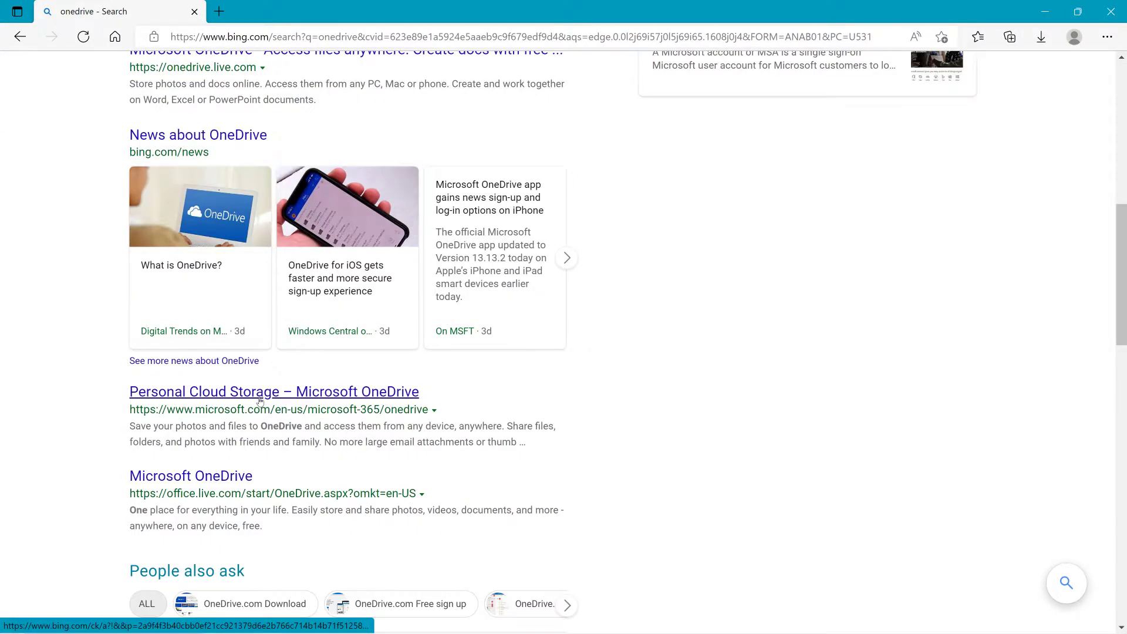
scroll(260, 401, up, 7)
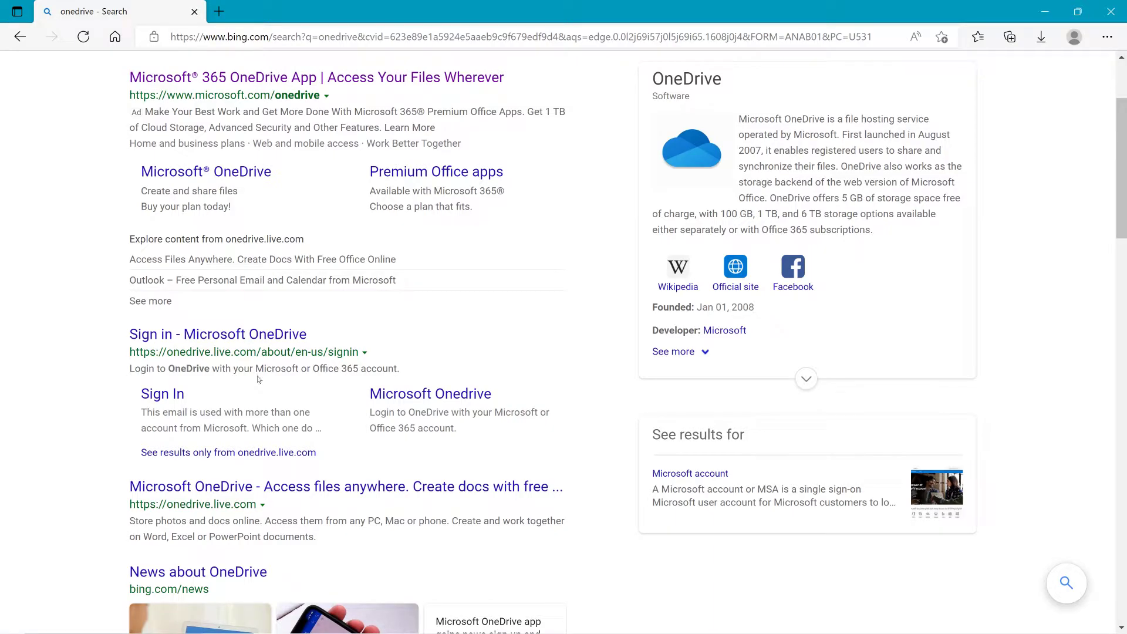
click(299, 484)
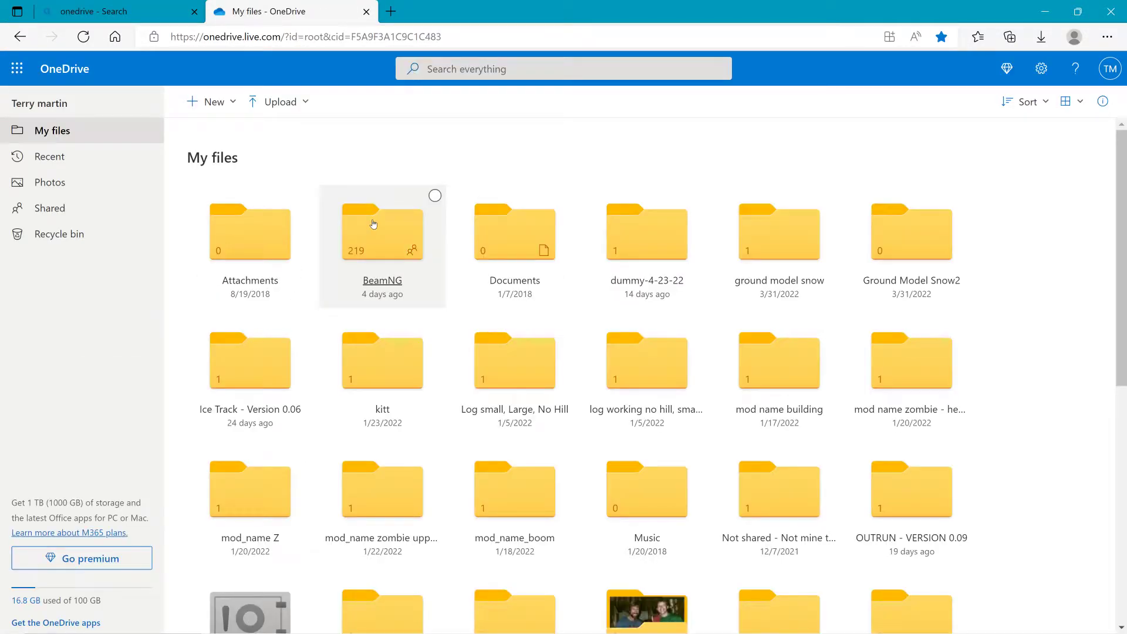
Step: Open the BeamNG folder on OneDrive and preview the Flash_Flood_3_types zip file
click(374, 224)
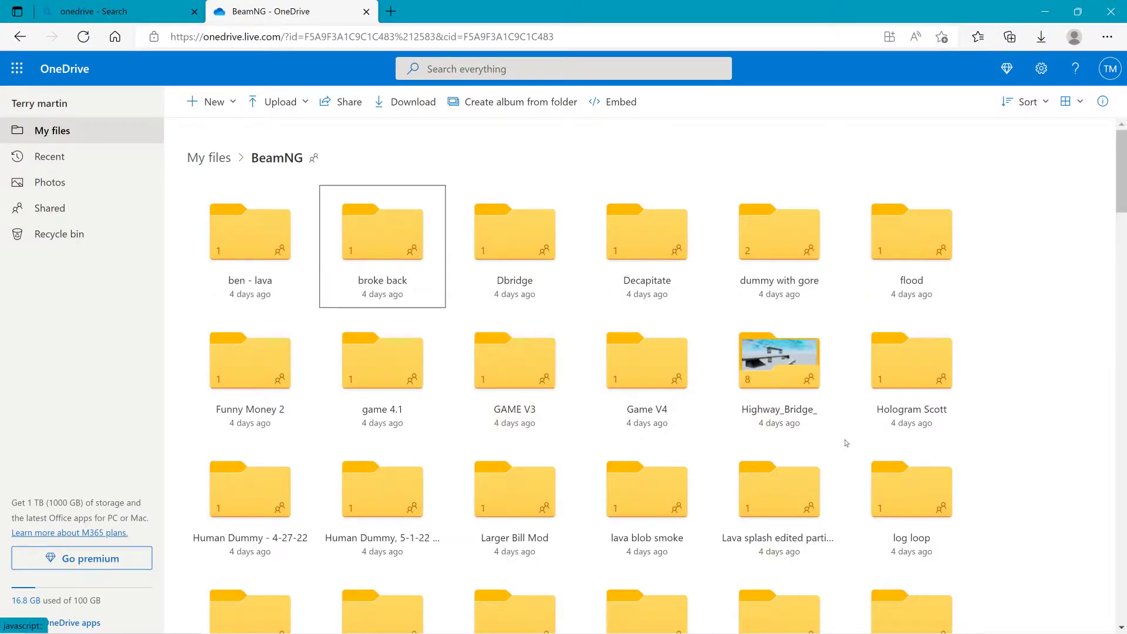
scroll(1002, 432, down, 15)
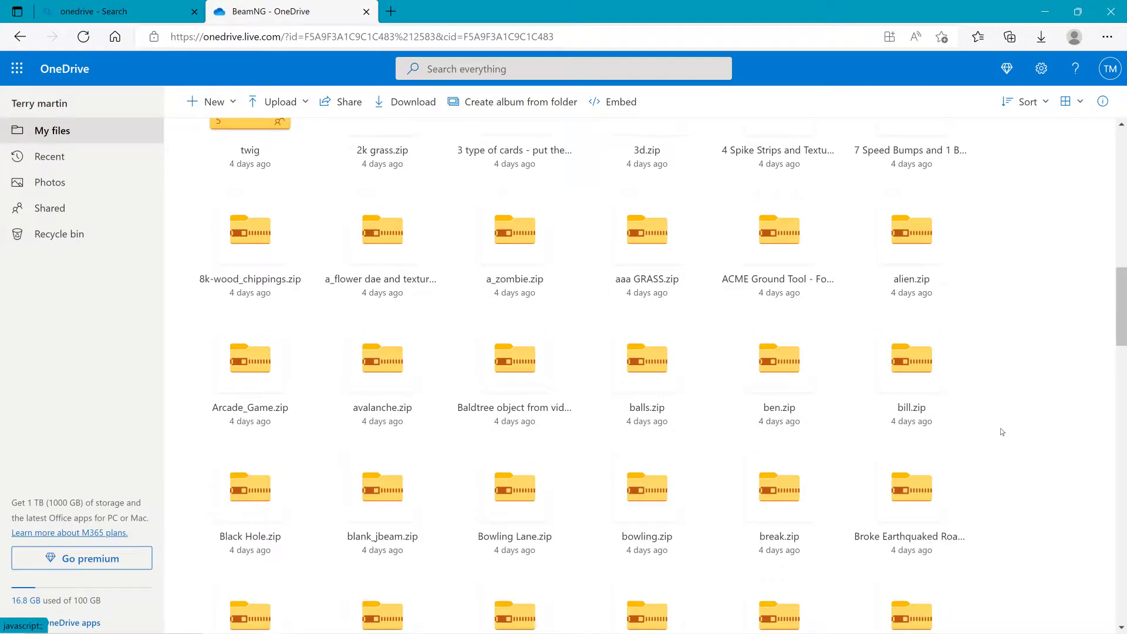
scroll(1001, 431, down, 15)
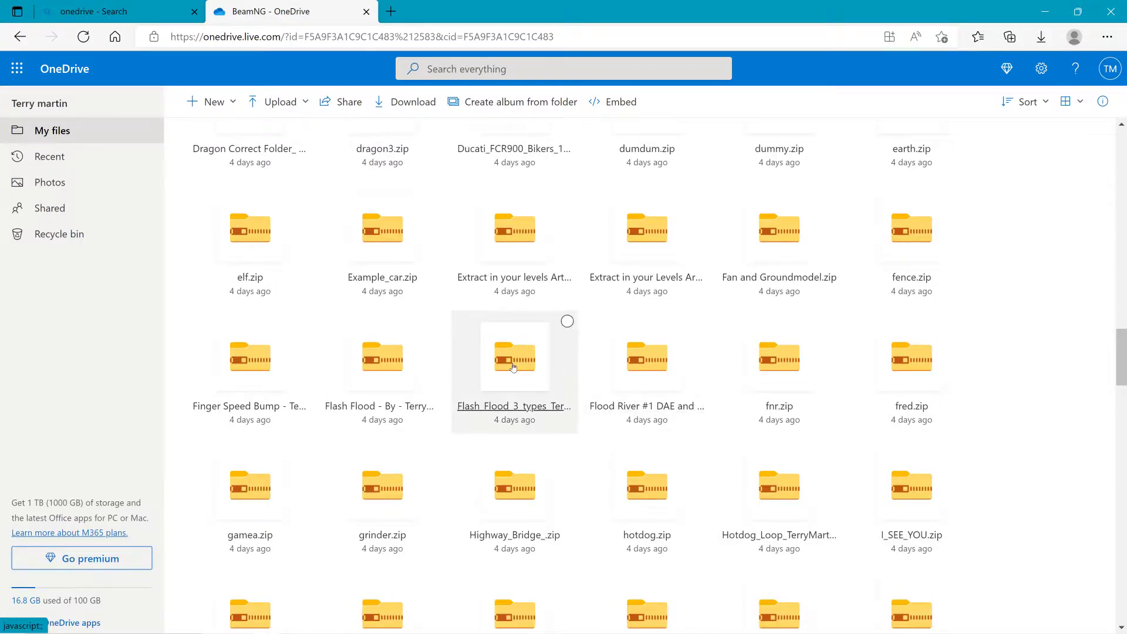
right_click(513, 367)
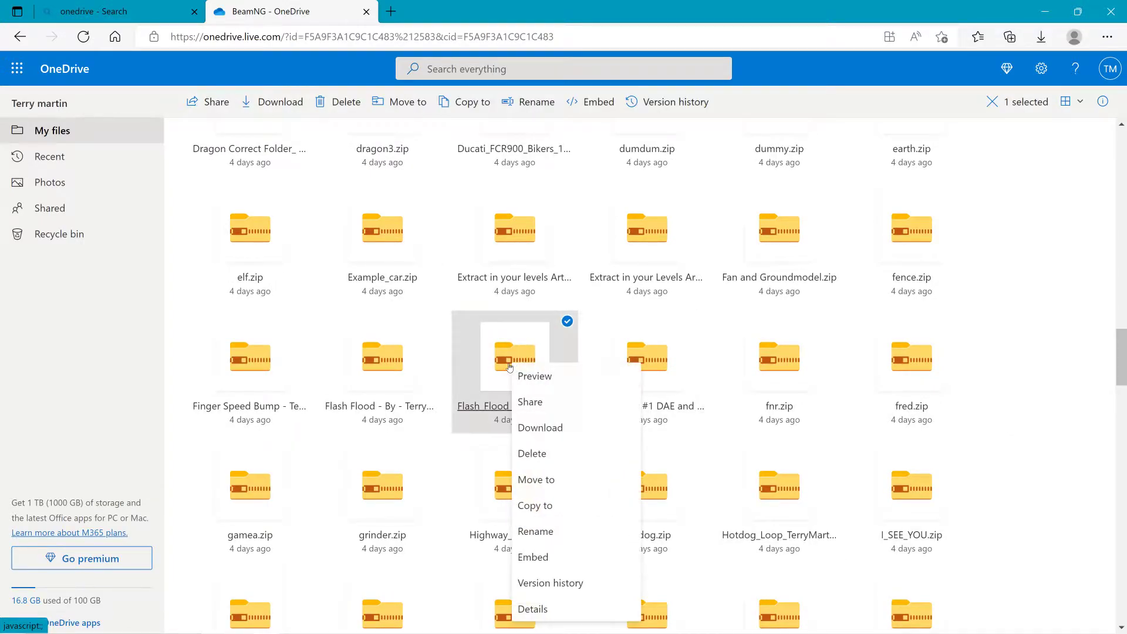
click(511, 371)
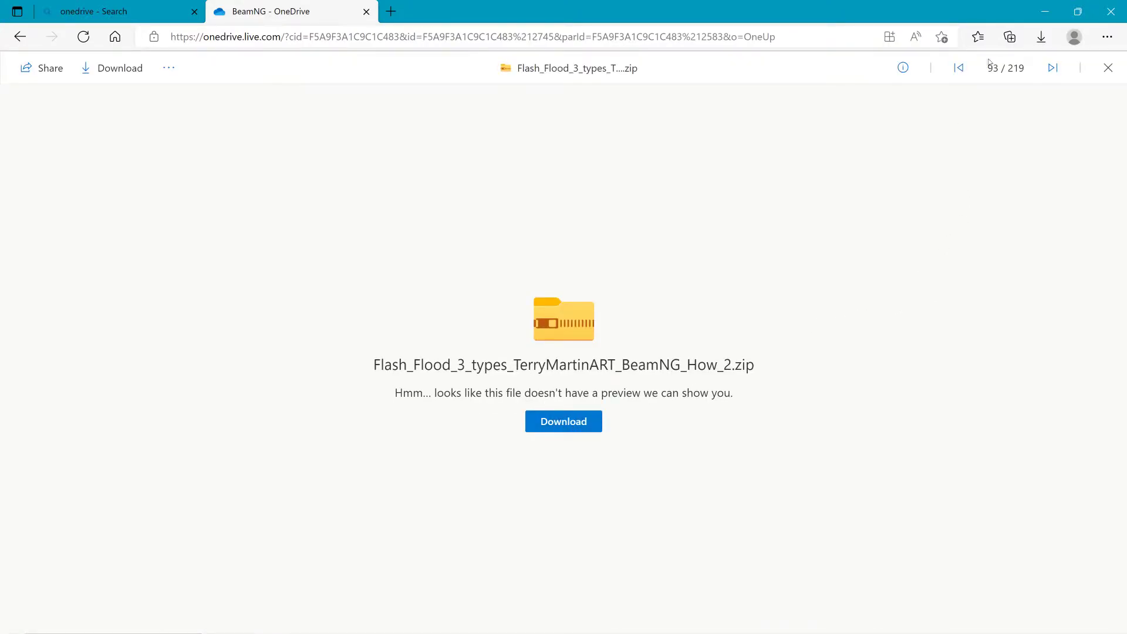
Step: Open the downloaded Flash_Flood_3_types zip, unzip its files to Downloads, then close WinZip and the browser
click(847, 101)
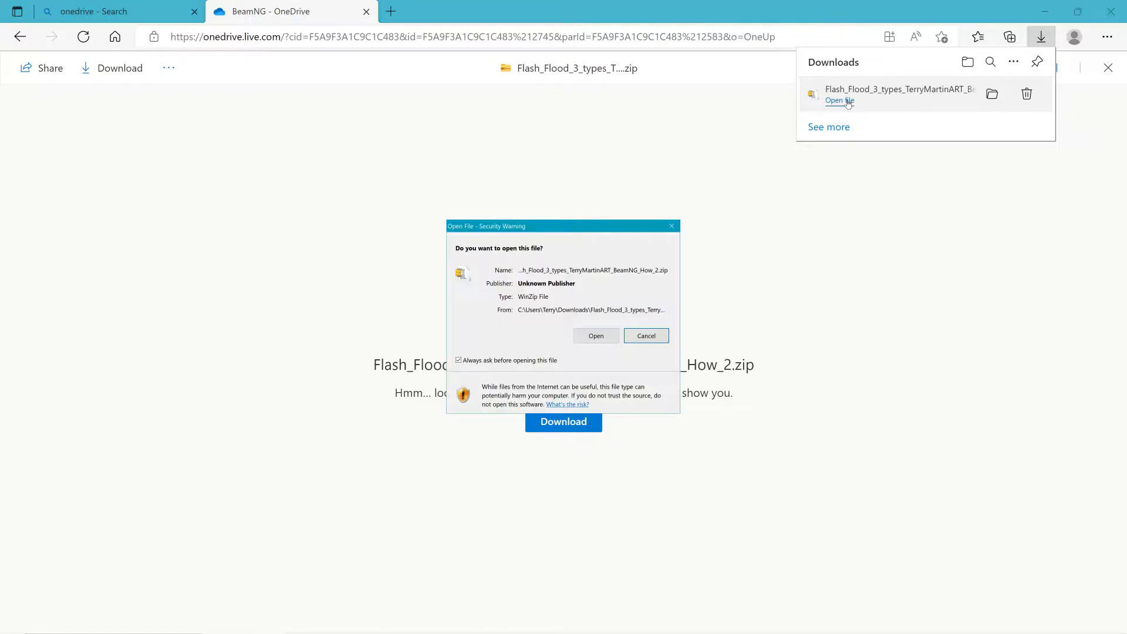
click(591, 337)
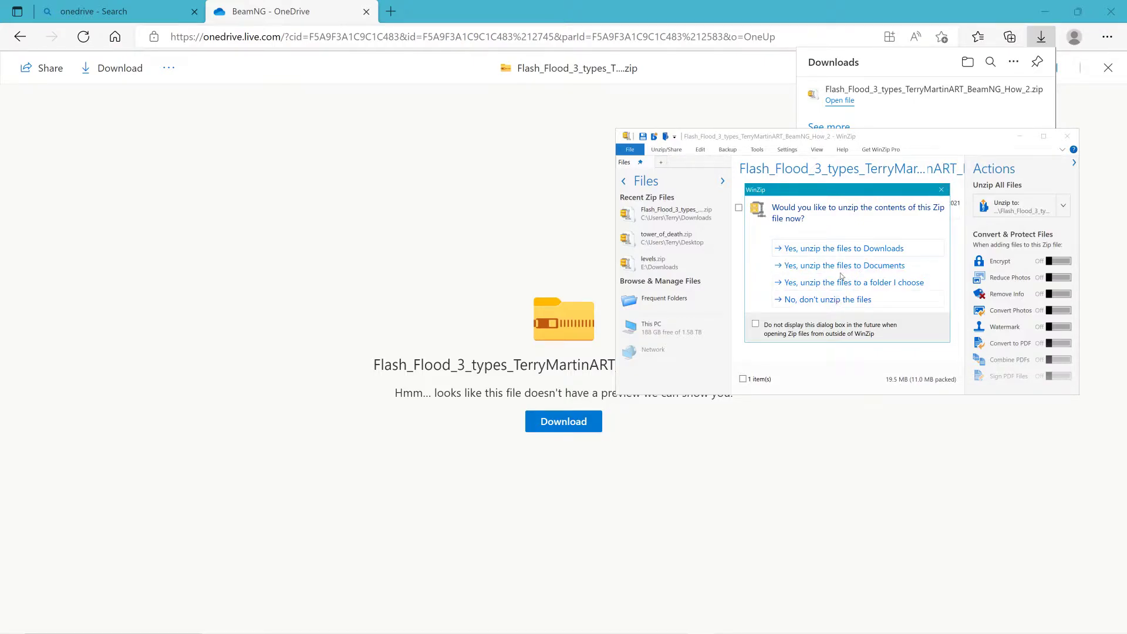
click(846, 249)
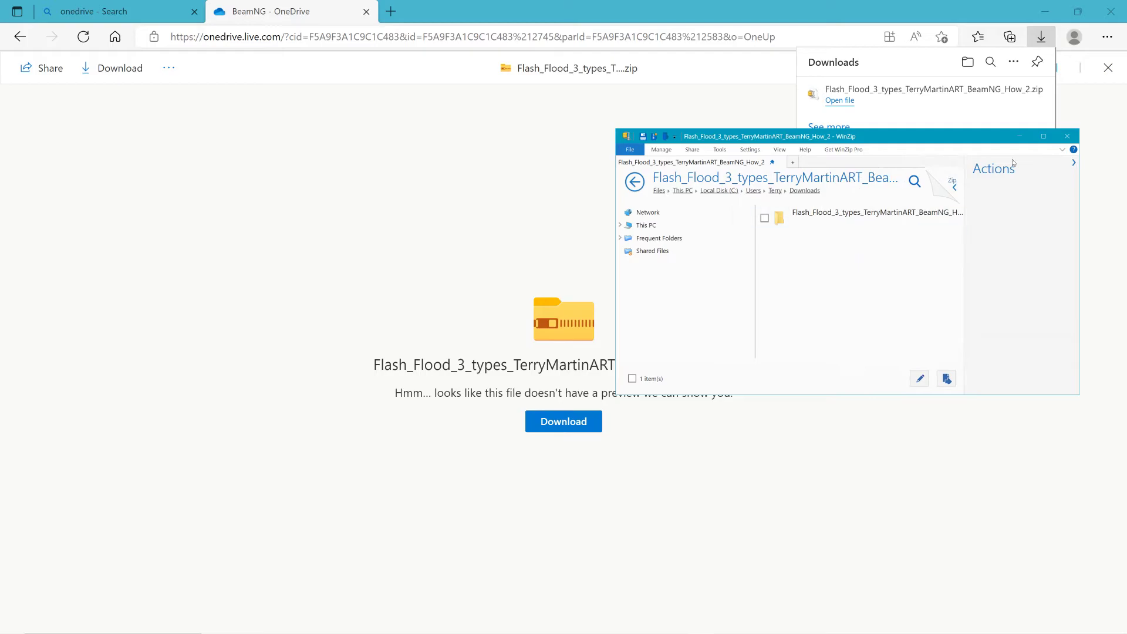
click(1066, 136)
click(1112, 11)
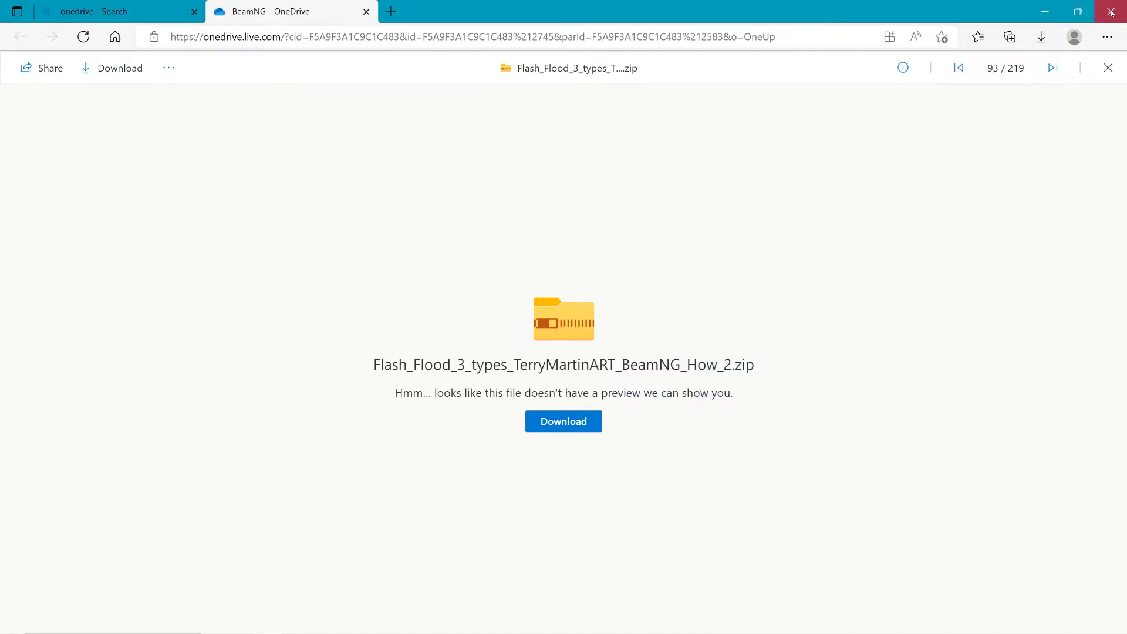
Step: Copy the extracted Flash_Flood_3_types_TerryMartinART_BeamNG_How_2 folder from Downloads
click(471, 622)
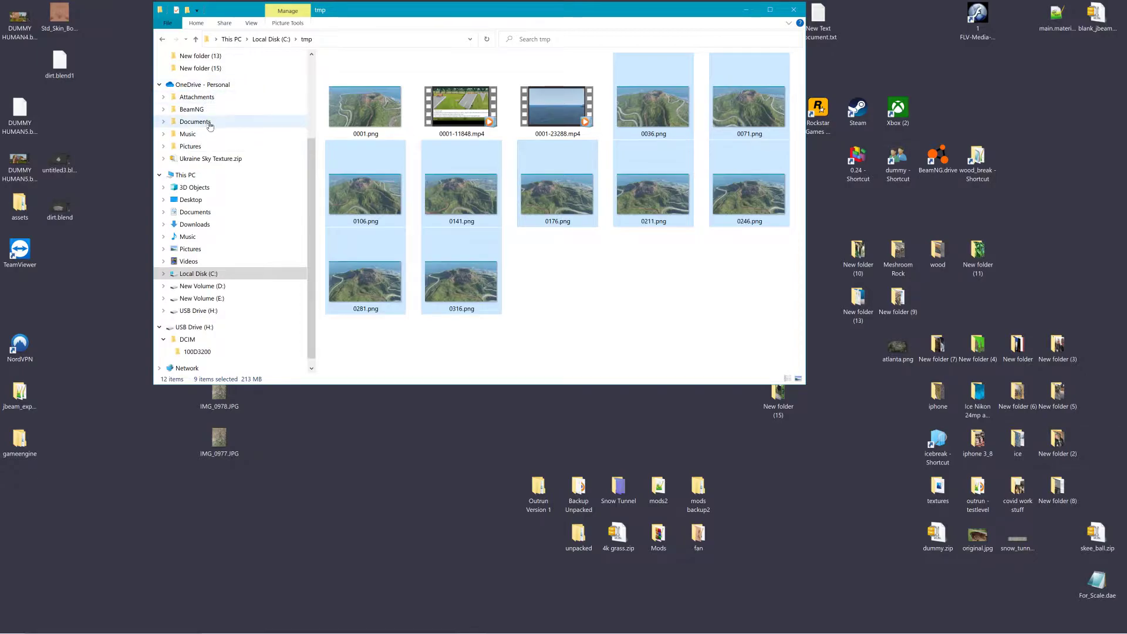
click(211, 225)
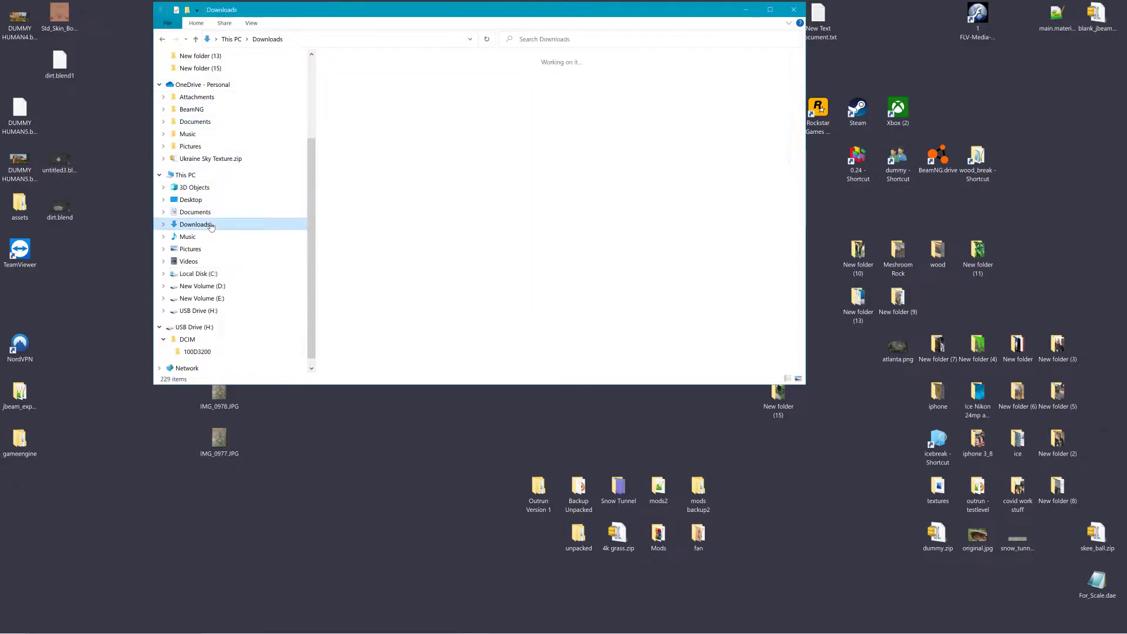
double_click(378, 147)
click(363, 75)
double_click(363, 75)
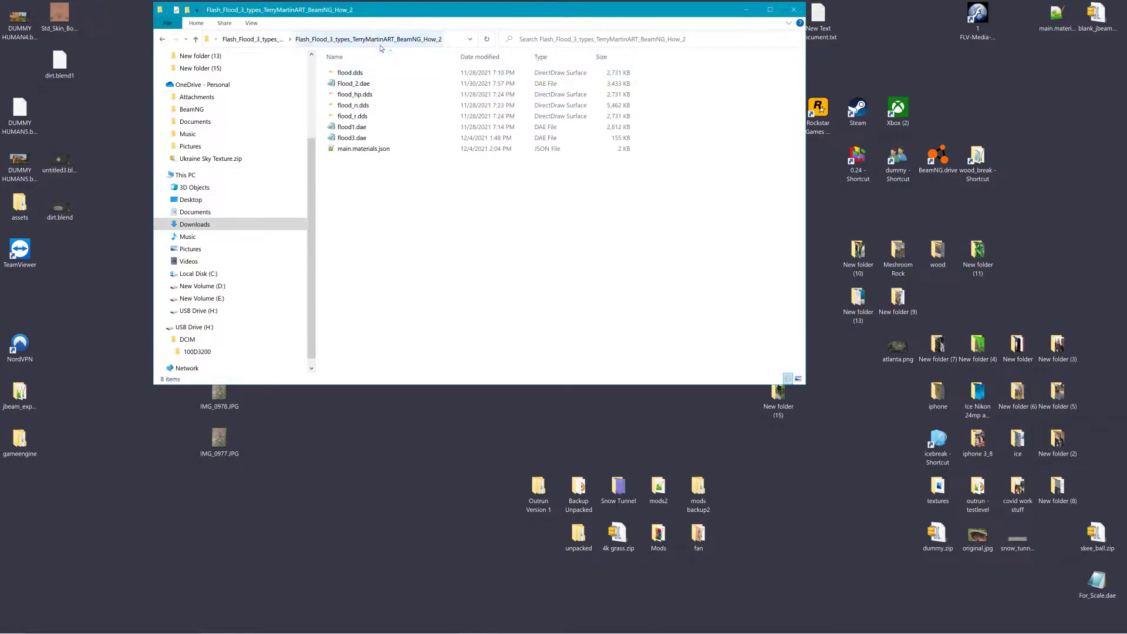
click(252, 39)
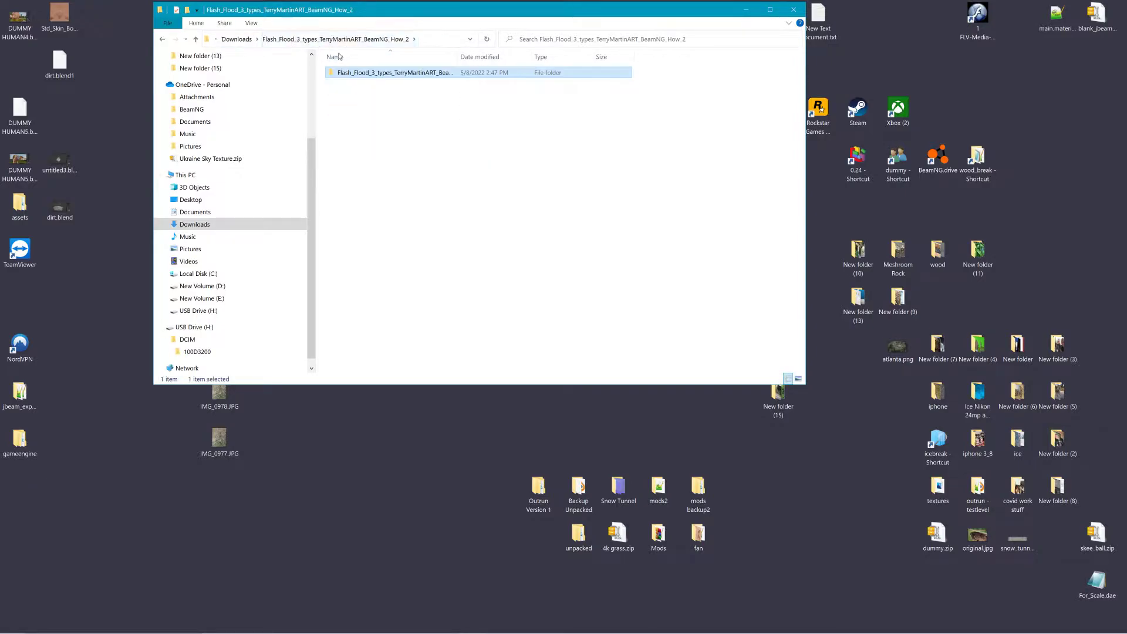
right_click(347, 73)
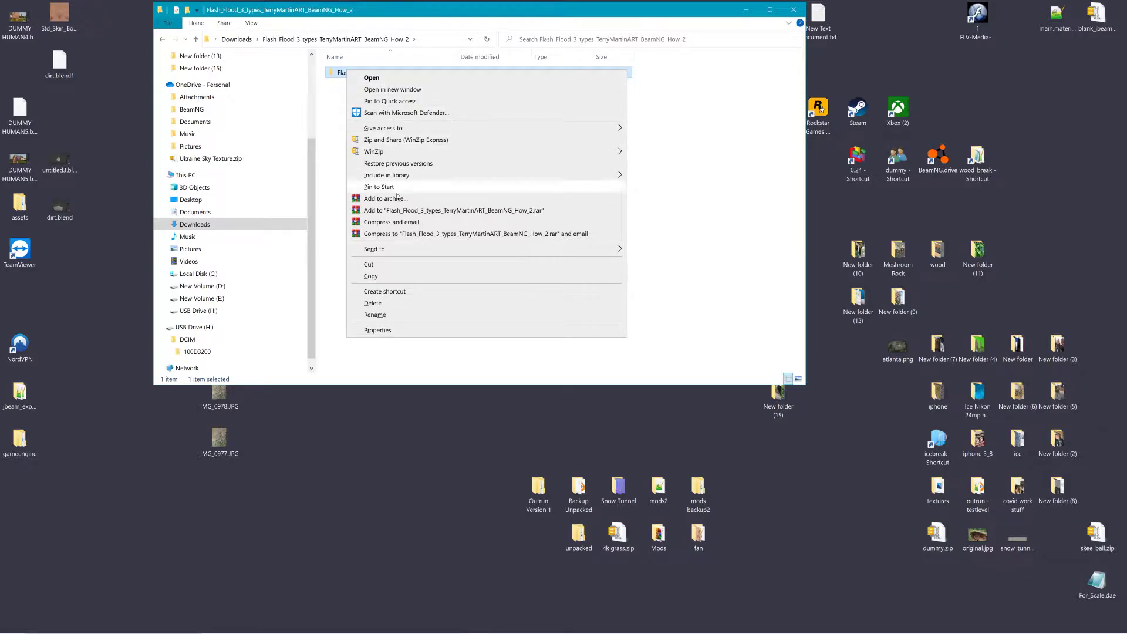
click(397, 278)
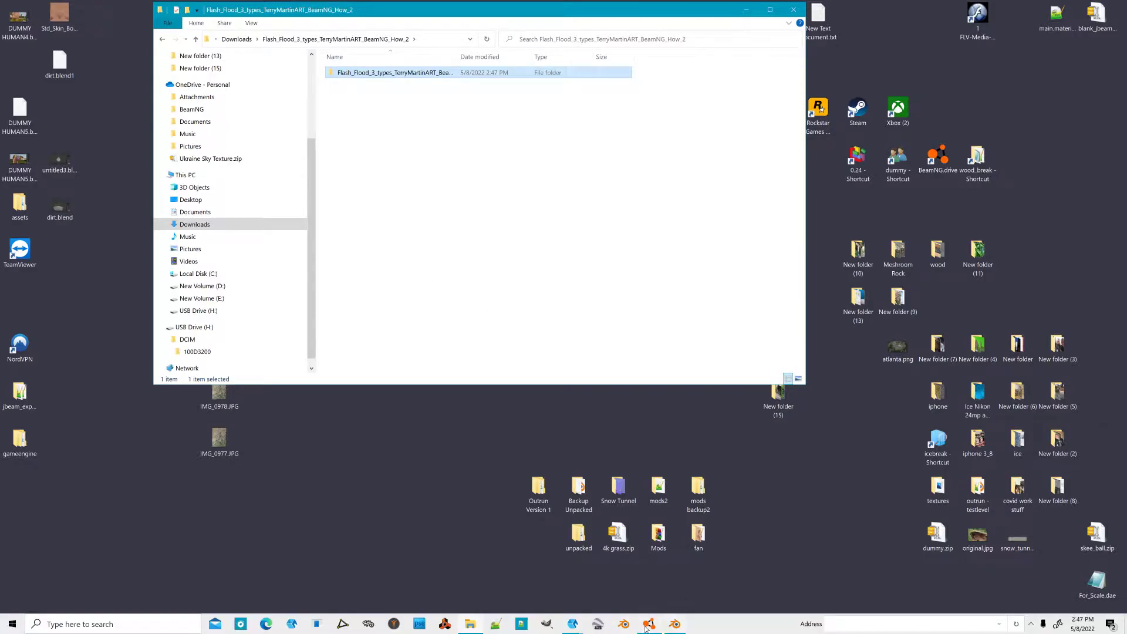
Step: Switch to BeamNG.drive, open the world editor, save the level, and minimize the game
click(648, 624)
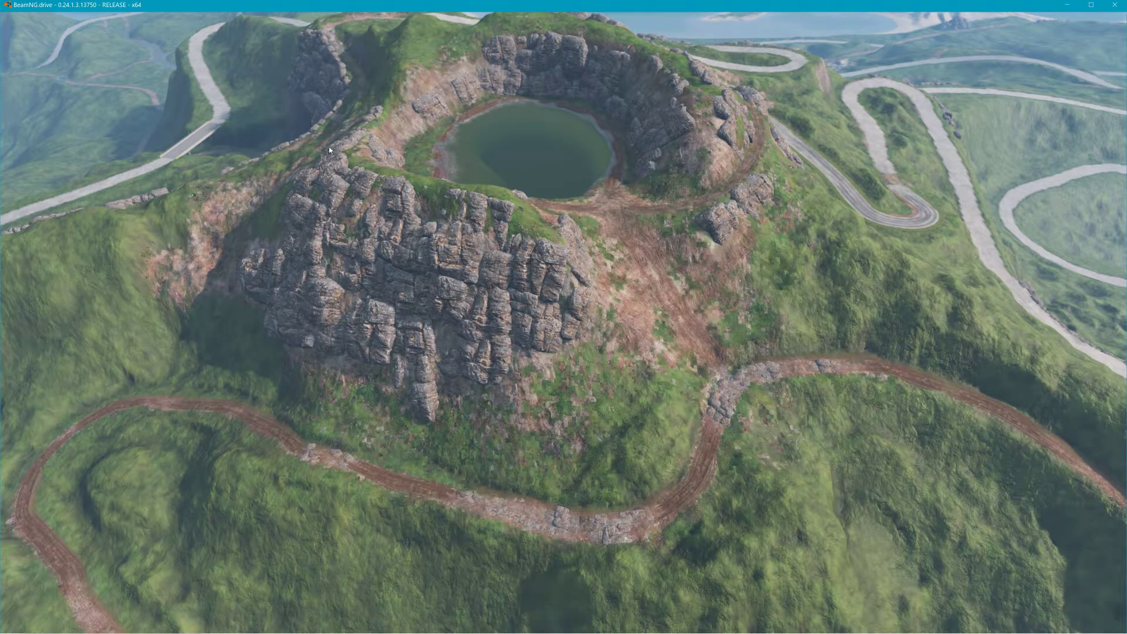
key(F11)
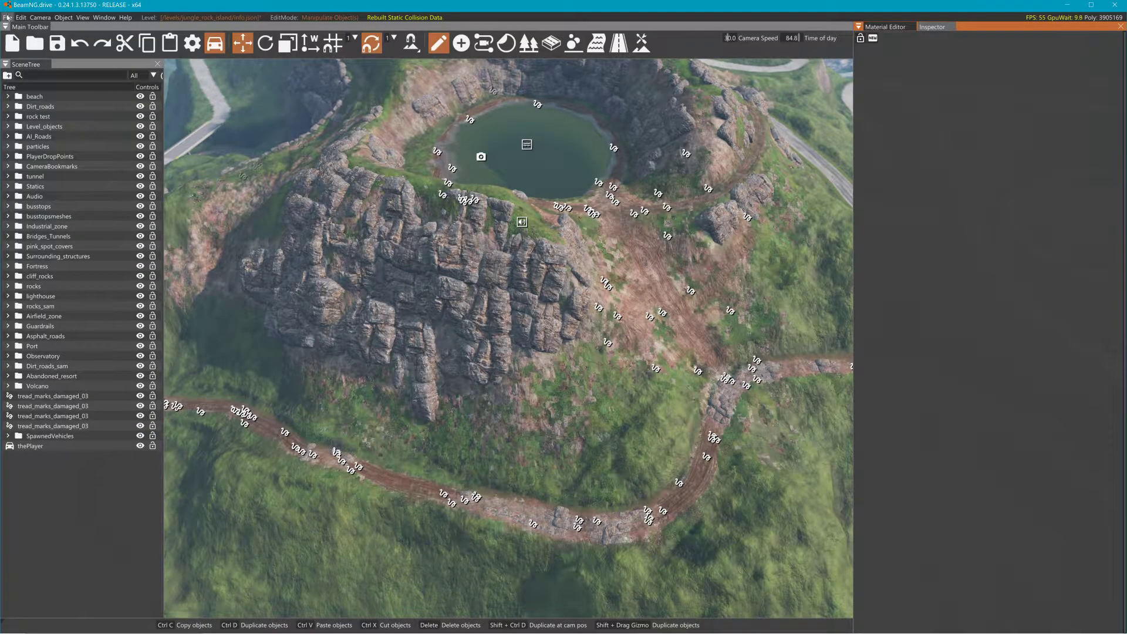
click(59, 48)
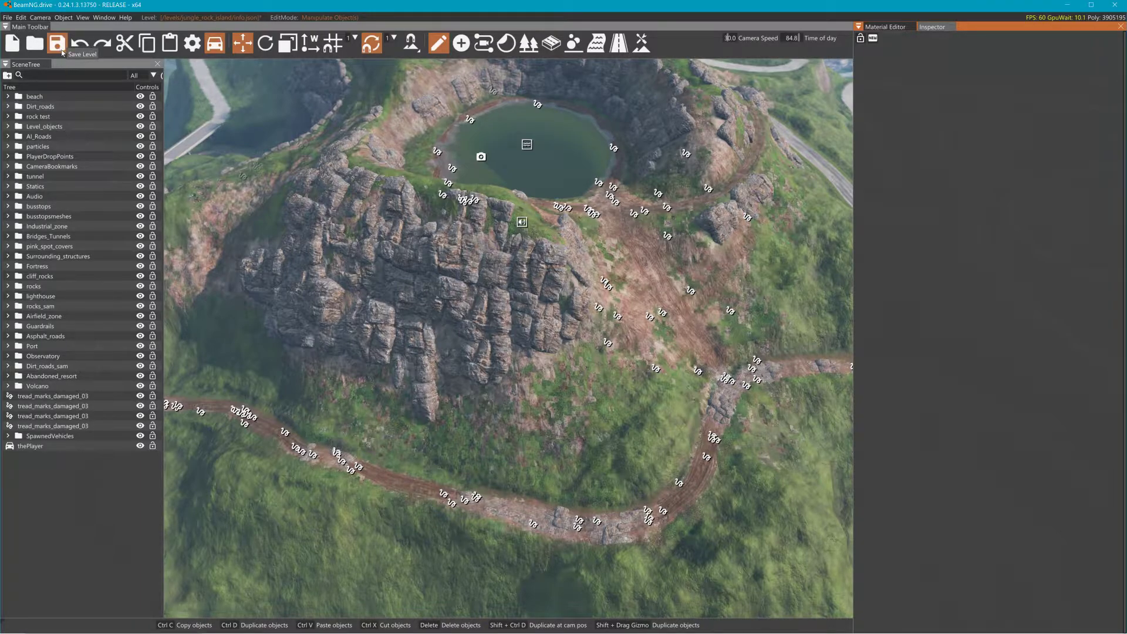
click(1068, 5)
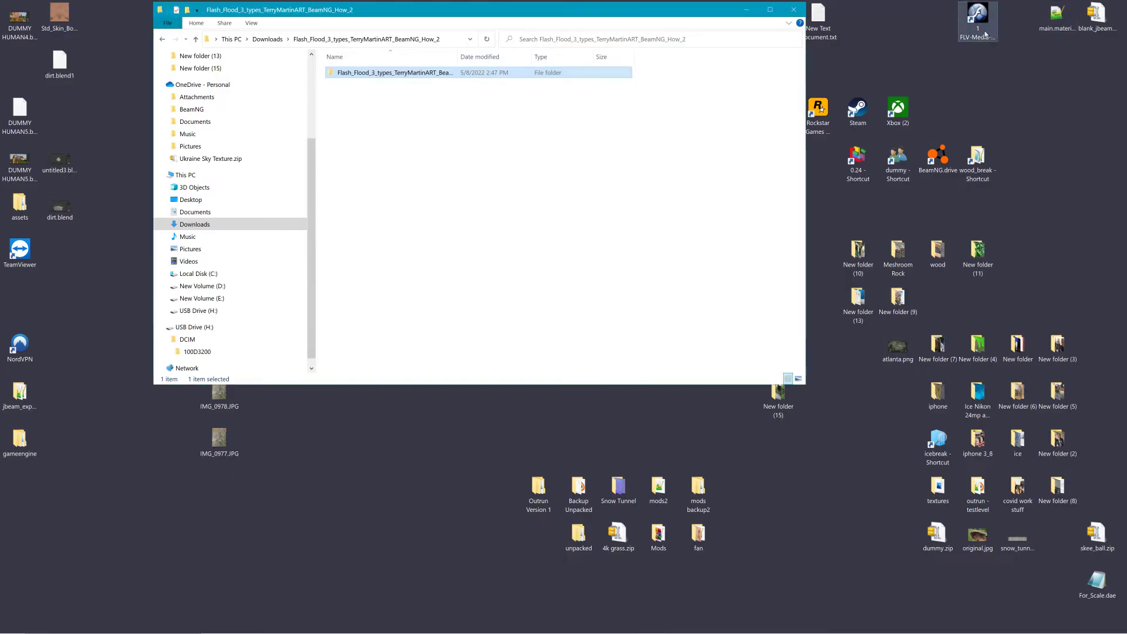
Step: Create a new folder named art inside the jungle_rock_island level folder
click(748, 12)
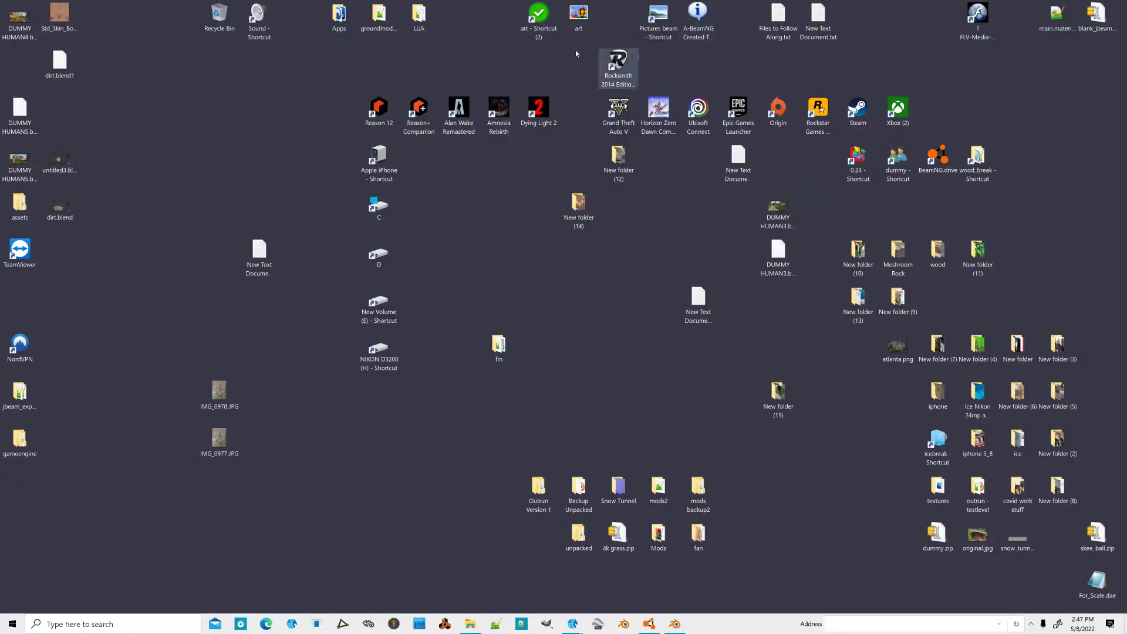
double_click(858, 160)
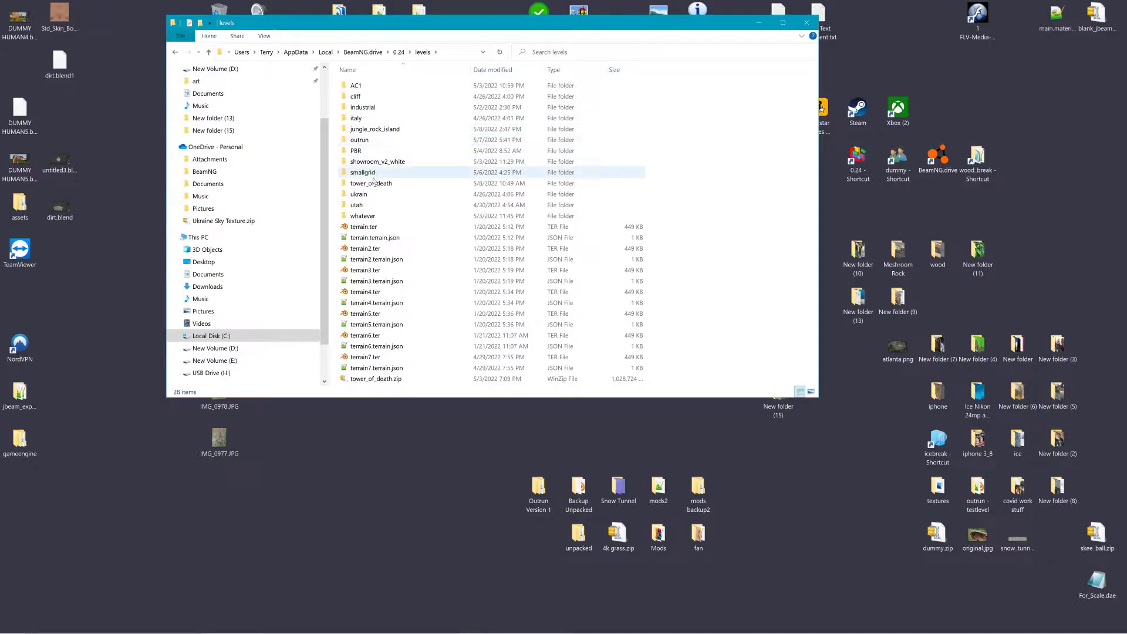
double_click(377, 129)
double_click(370, 86)
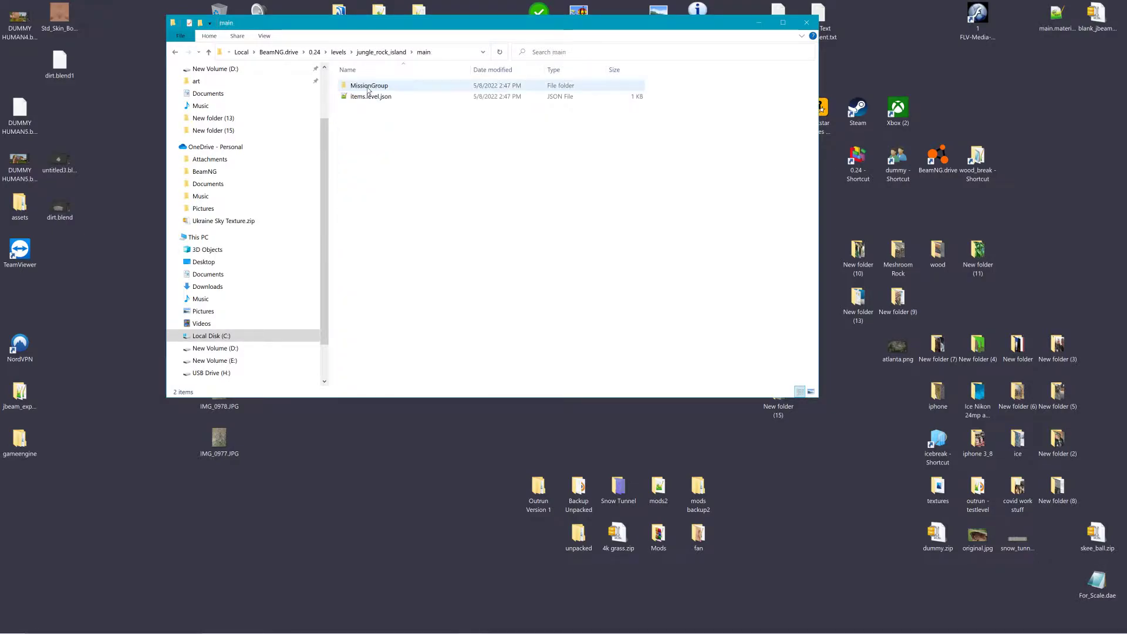
click(381, 51)
right_click(382, 141)
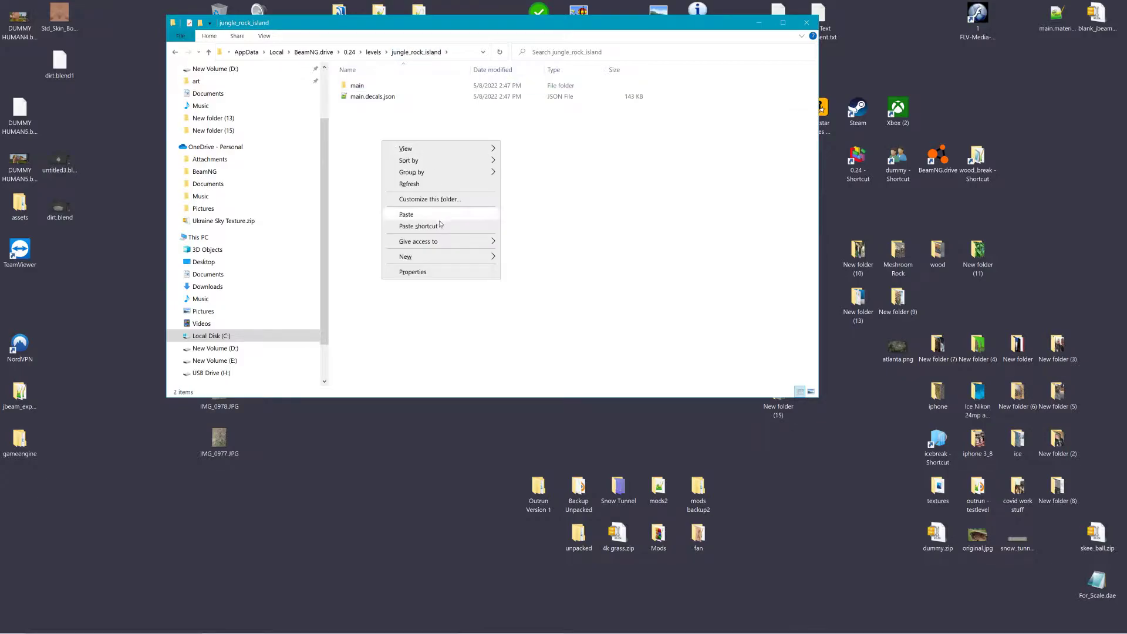
mouse_move(432, 259)
click(525, 259)
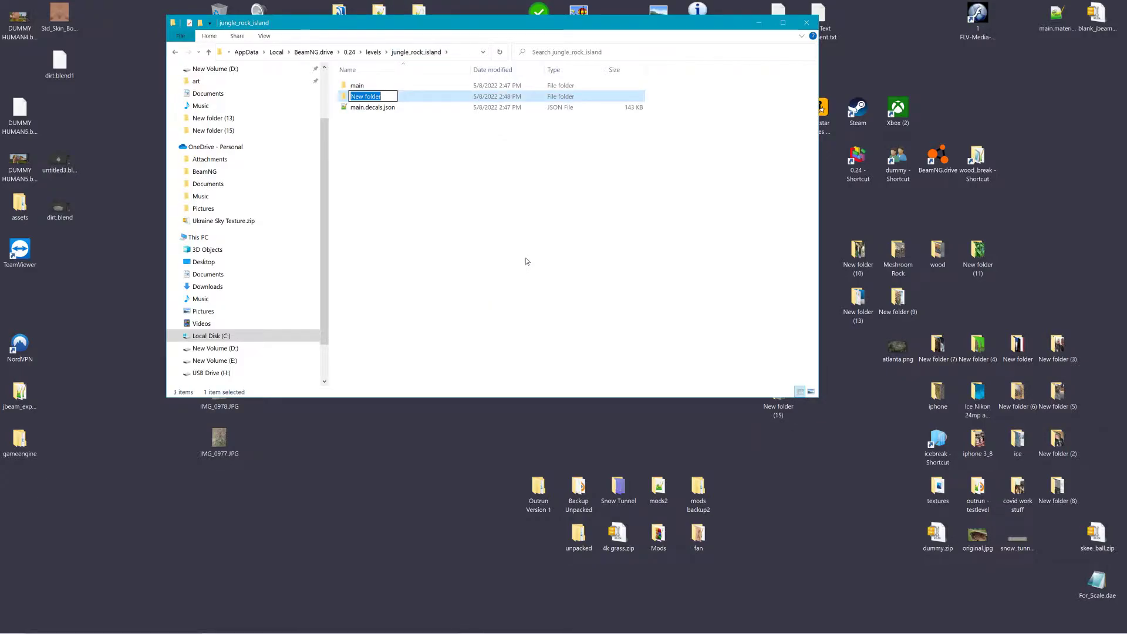
text(art)
key(Return)
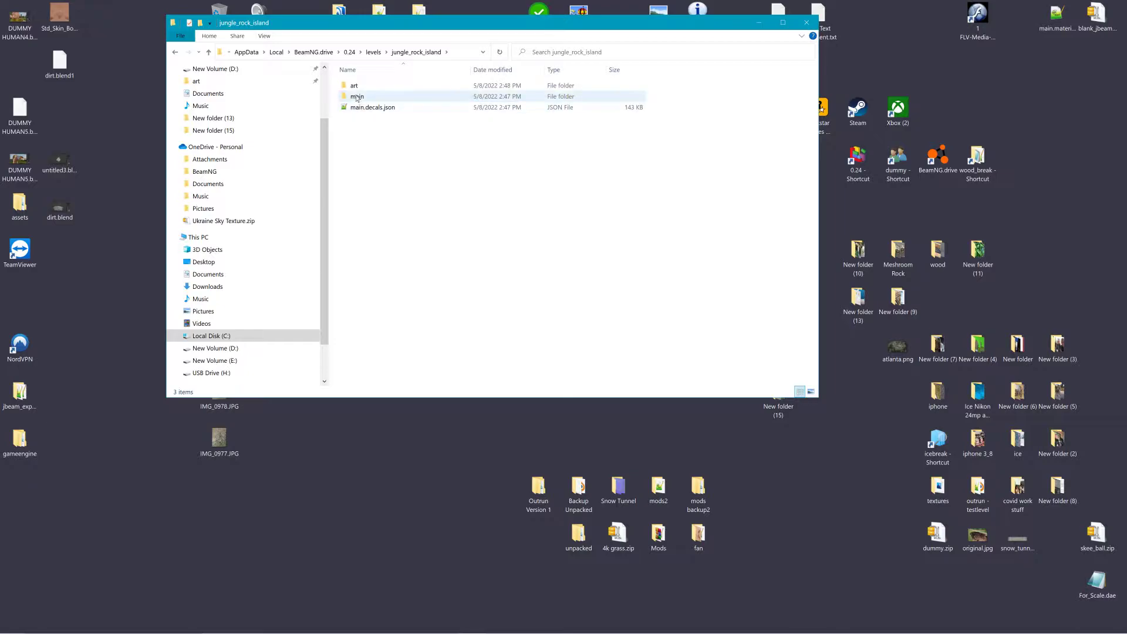
Step: Paste the copied Flash_Flood folder into the new art folder
double_click(356, 91)
right_click(369, 132)
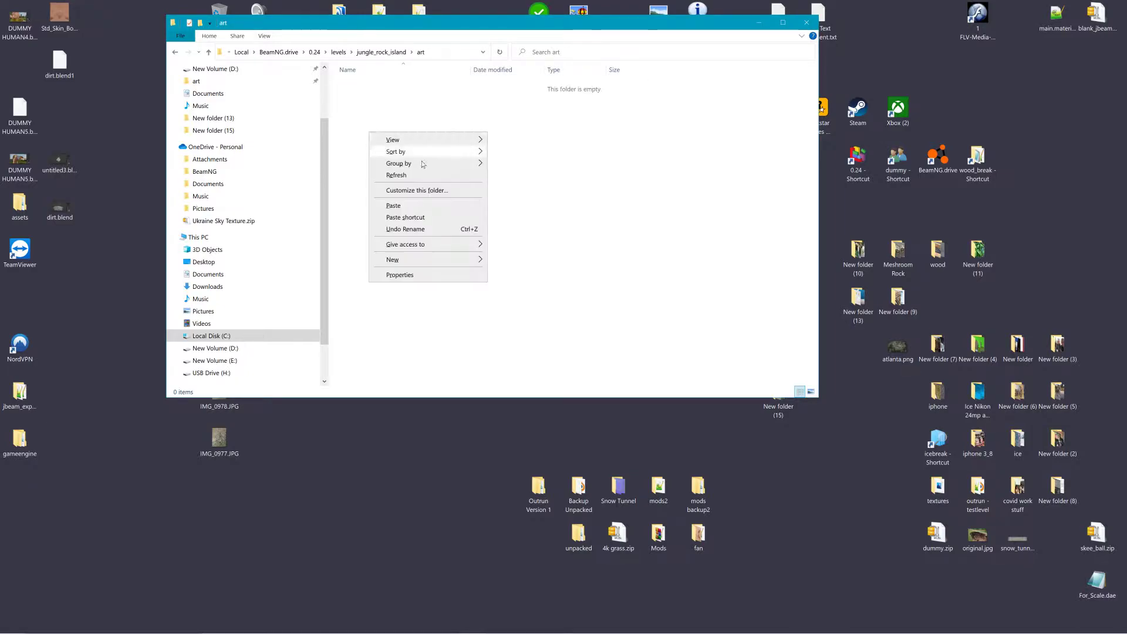
mouse_move(437, 260)
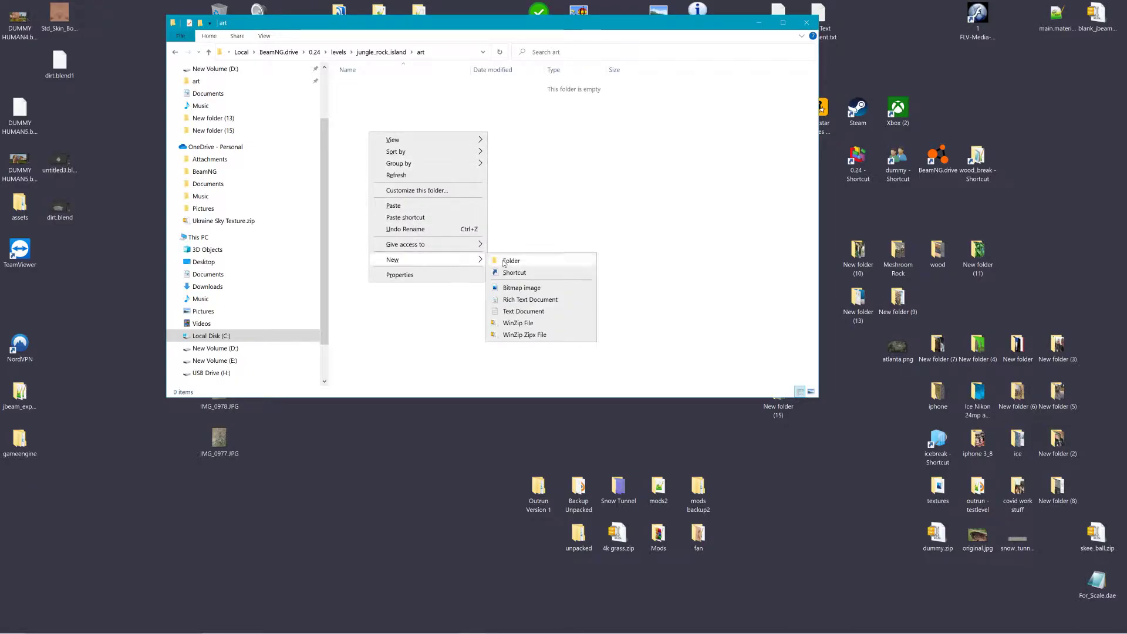
click(394, 205)
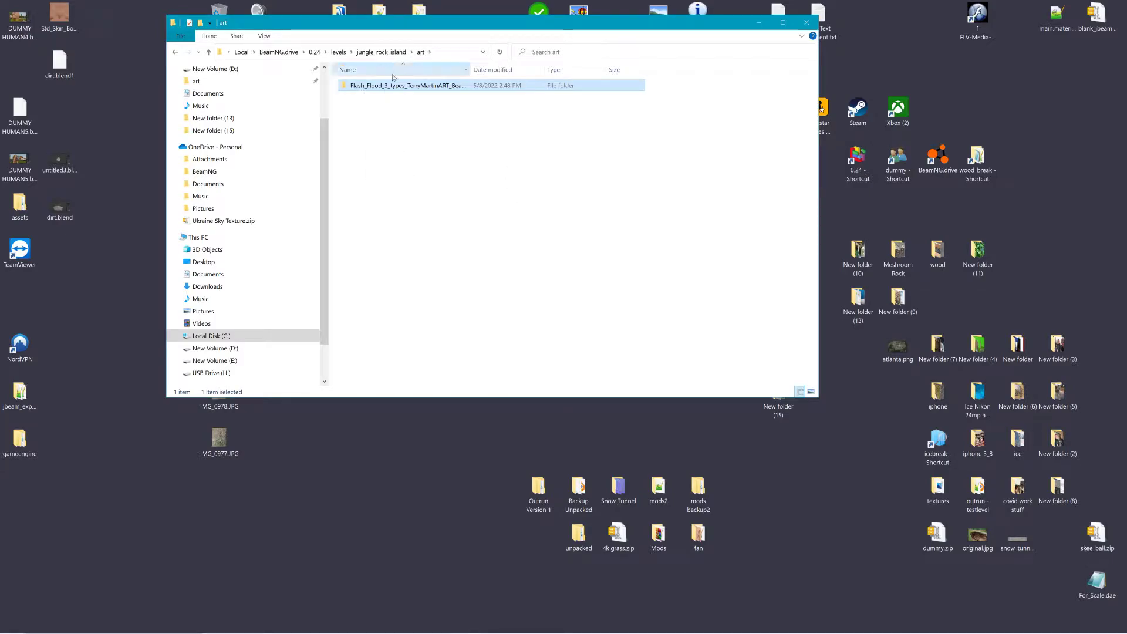
Step: Open the pasted folder's main.materials.json in Notepad++ and read through its material definitions
double_click(385, 86)
double_click(379, 161)
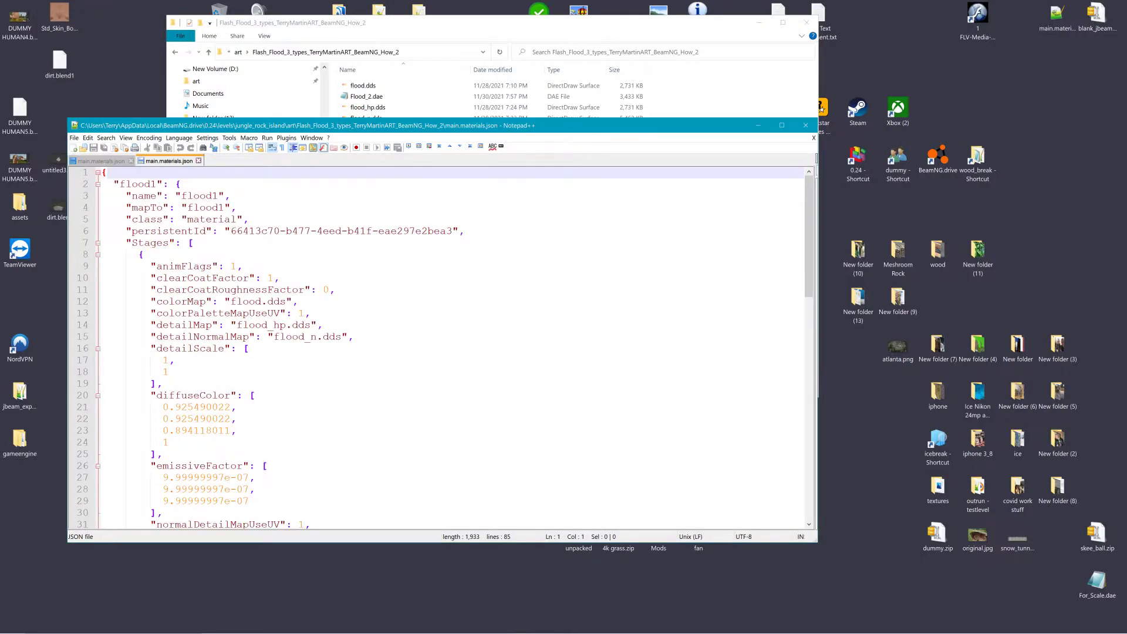
scroll(437, 346, down, 18)
scroll(438, 347, up, 3)
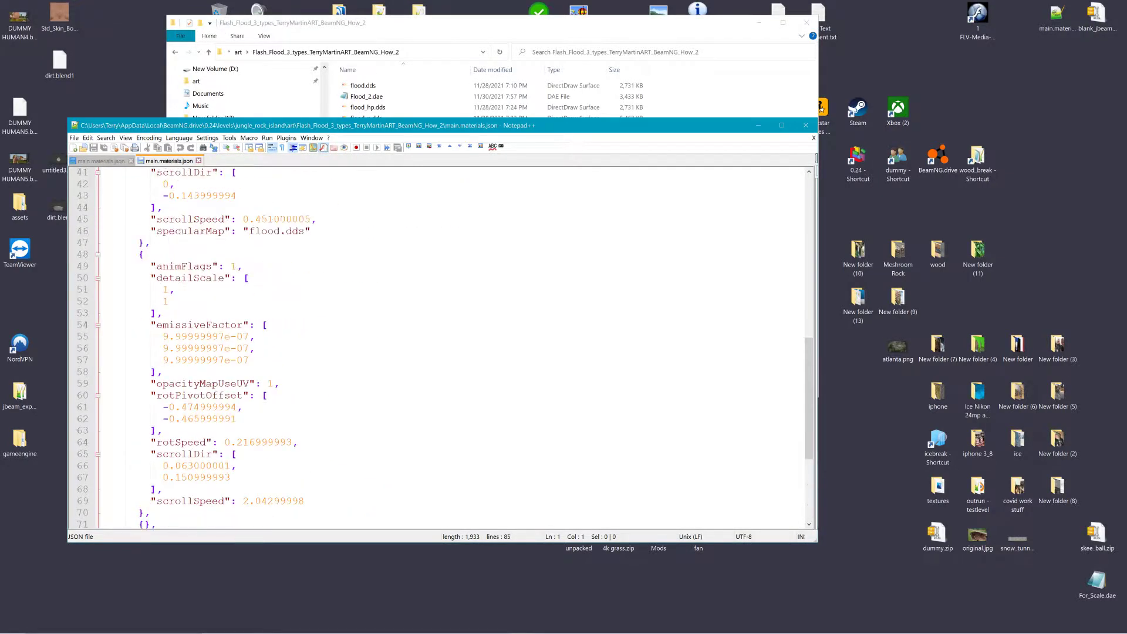
scroll(437, 346, up, 11)
scroll(438, 346, down, 14)
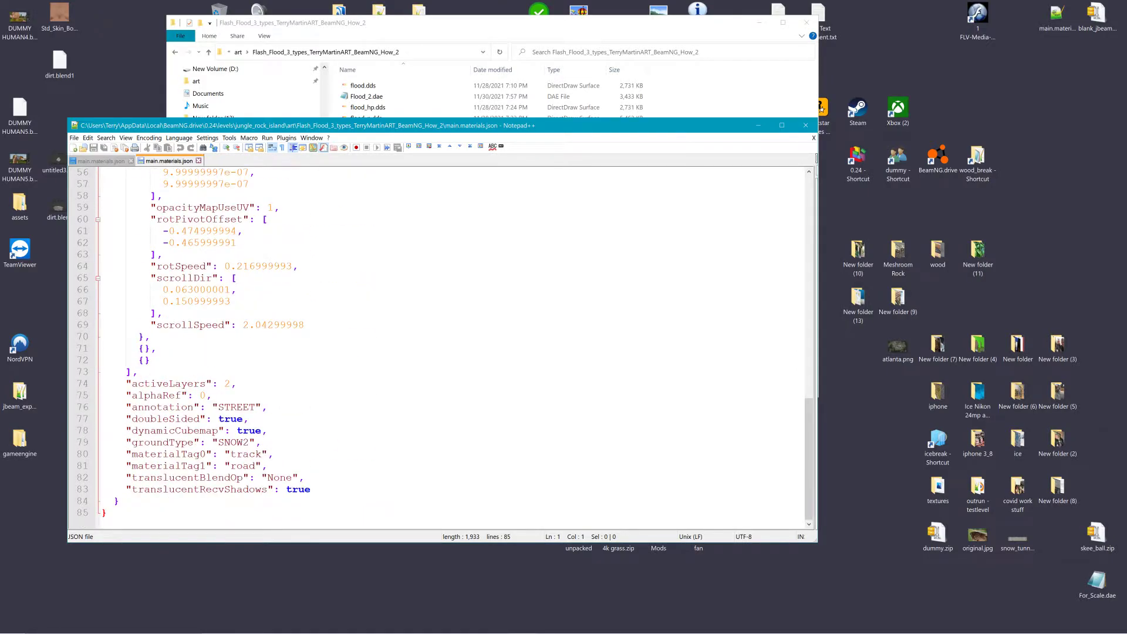
click(804, 127)
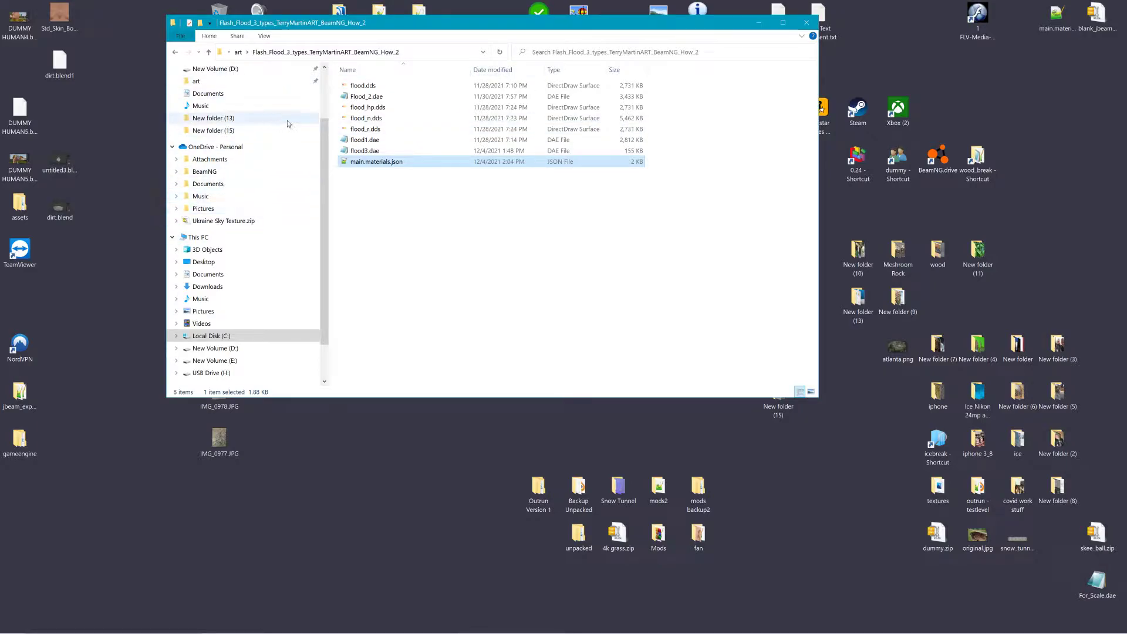
Step: Copy the groundmodels folder from the outrun level folder
drag(635, 15, 652, 182)
double_click(858, 157)
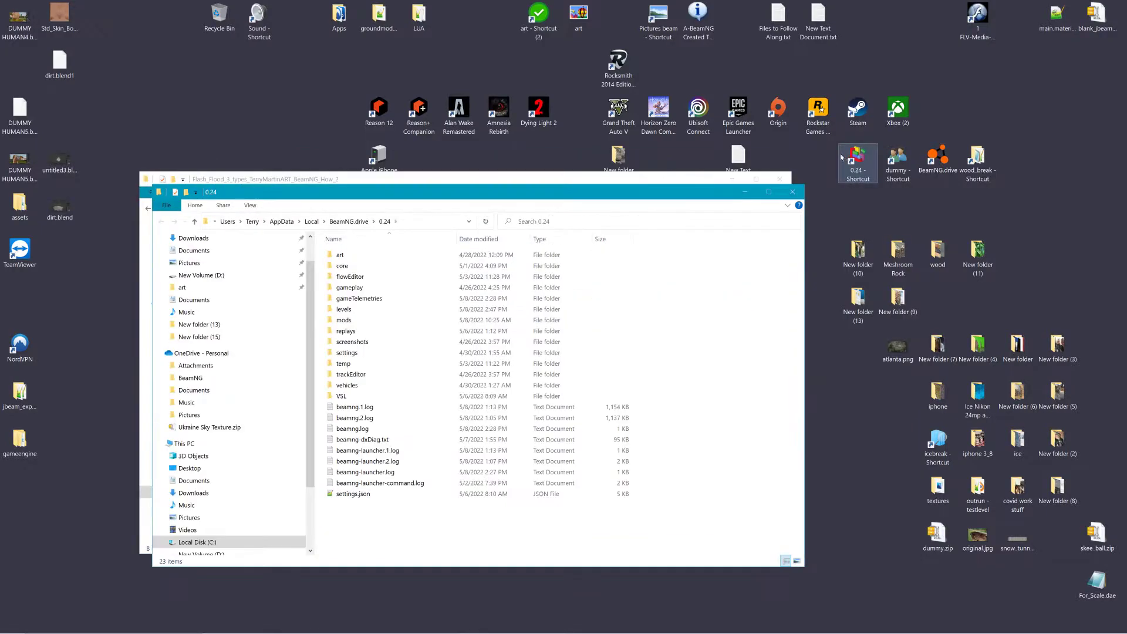
double_click(380, 311)
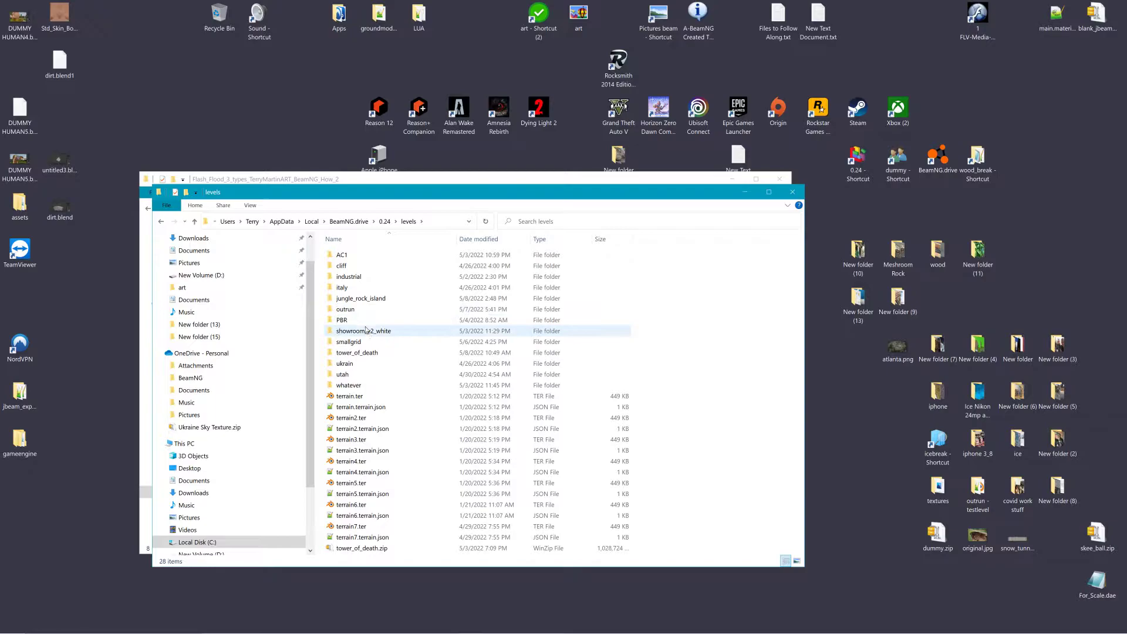
double_click(370, 309)
right_click(367, 278)
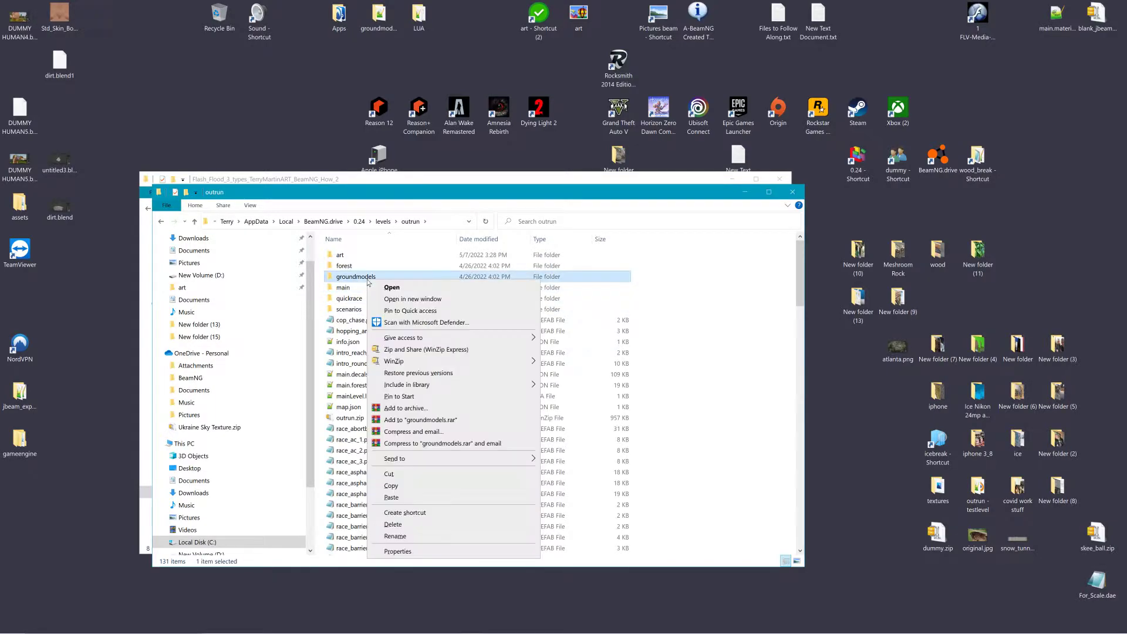
click(400, 485)
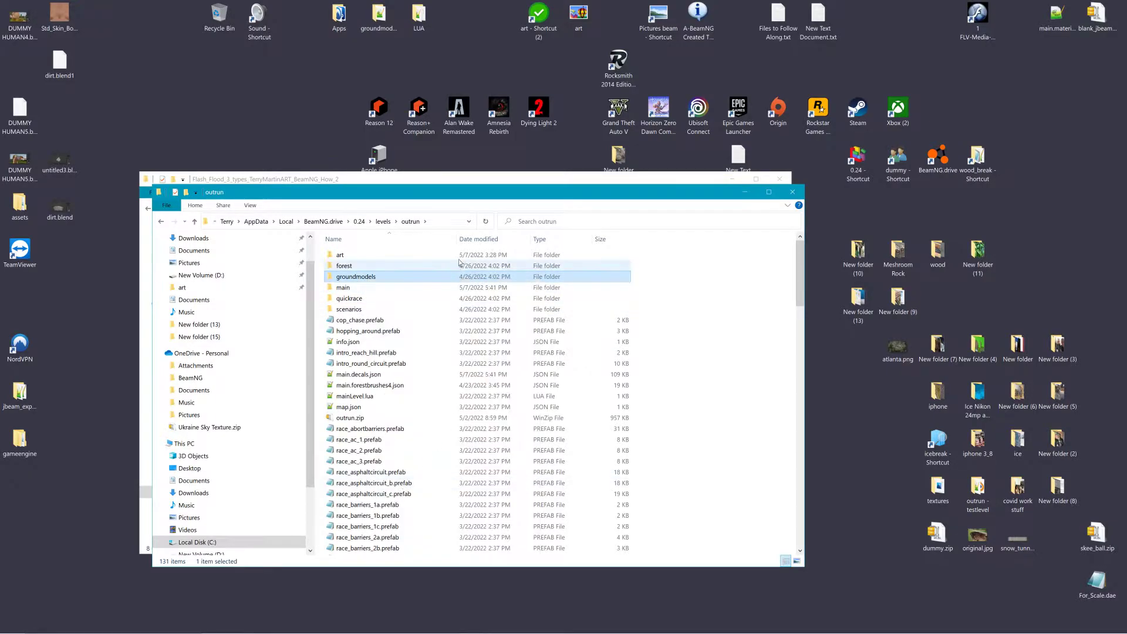
Step: Paste the groundmodels folder into the jungle_rock_island level folder
drag(280, 200, 650, 184)
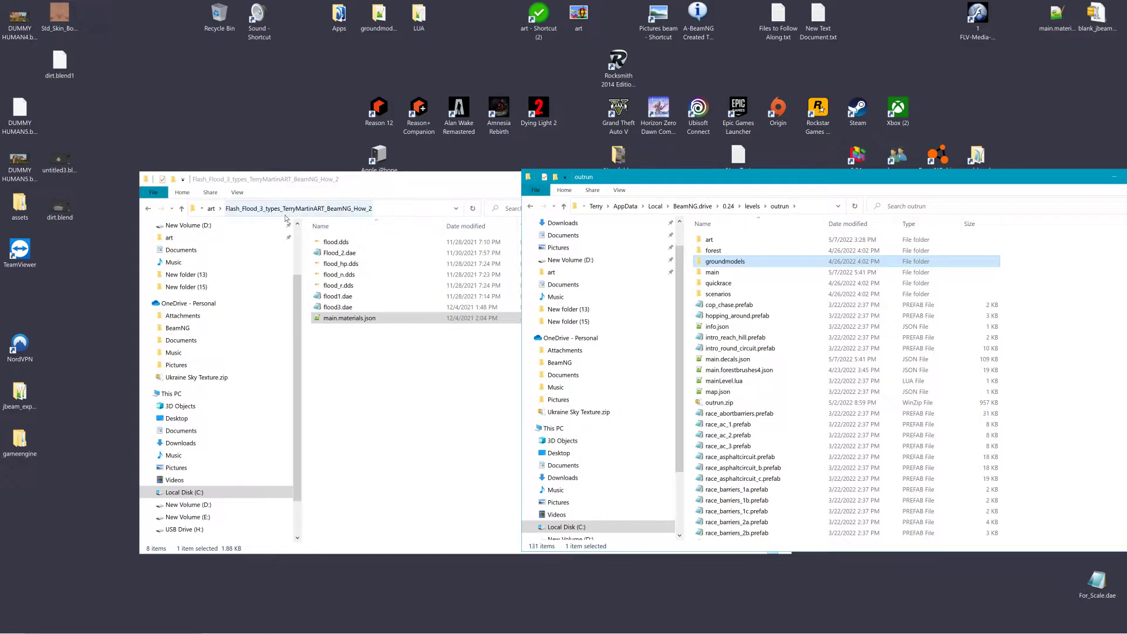
click(212, 209)
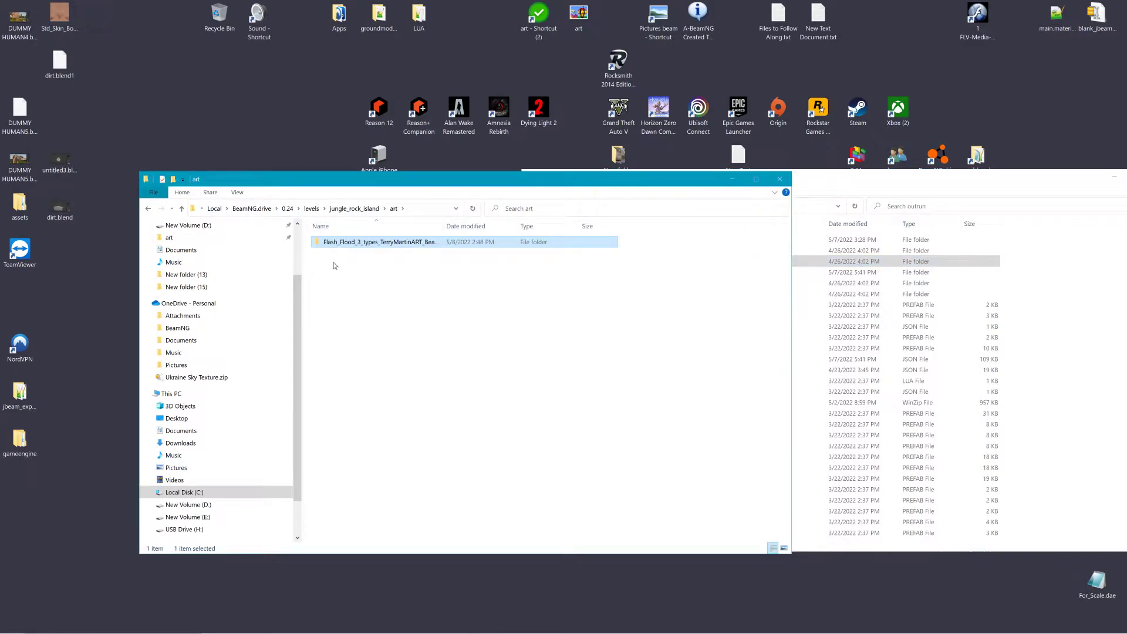
click(354, 208)
click(337, 306)
right_click(336, 306)
click(372, 380)
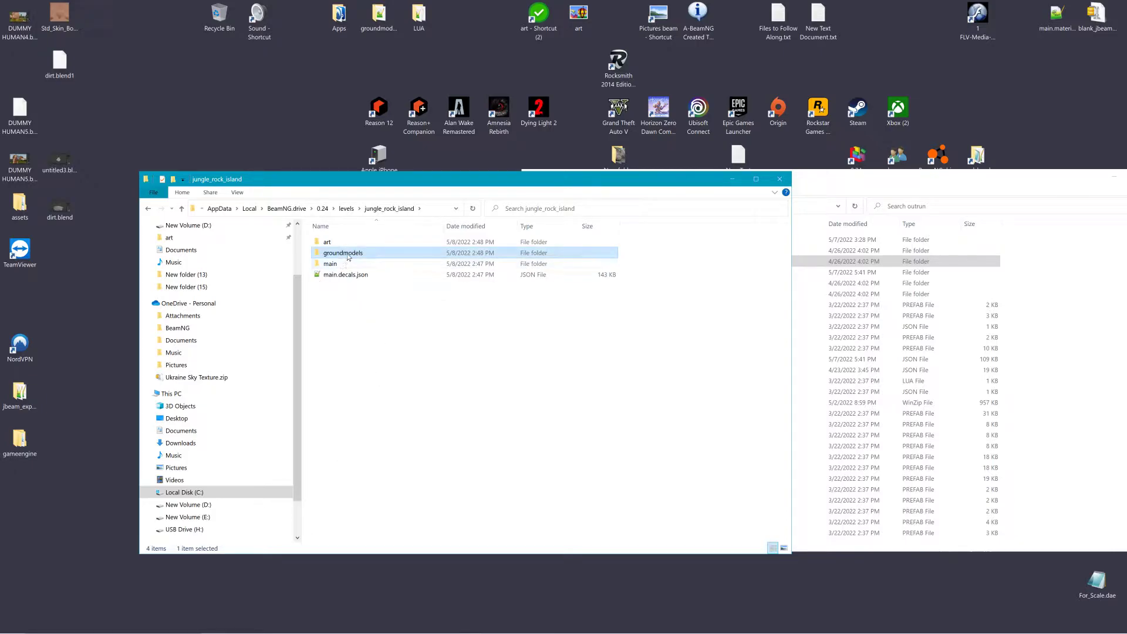
Step: Close the jungle_rock_island folder window and switch back to BeamNG.drive
click(785, 177)
drag(789, 174, 391, 116)
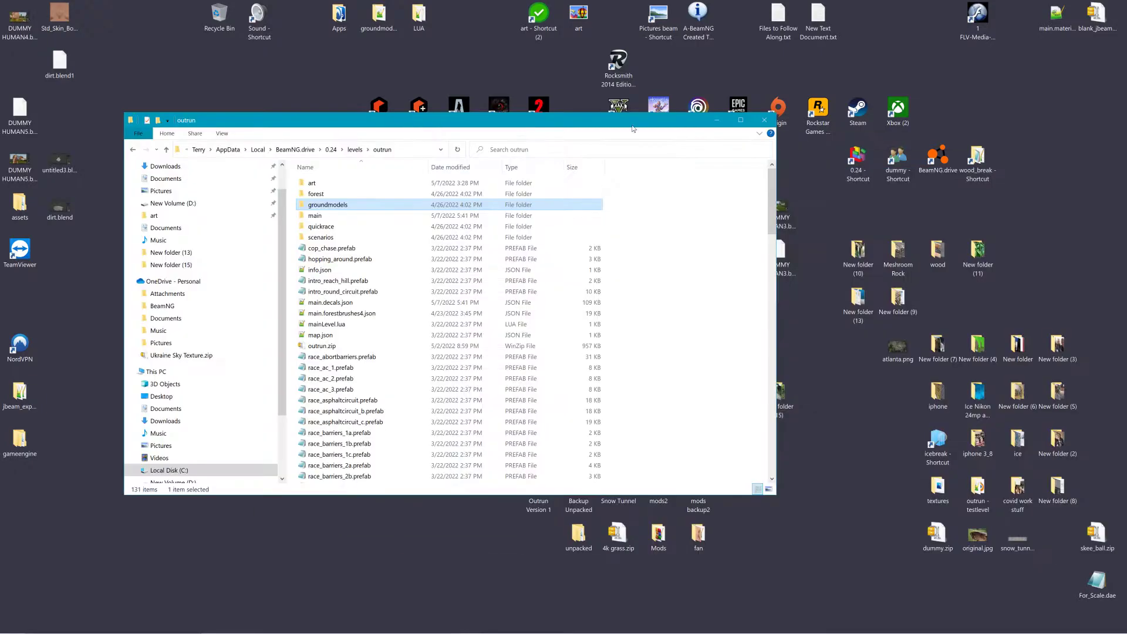
key(super+d)
click(647, 626)
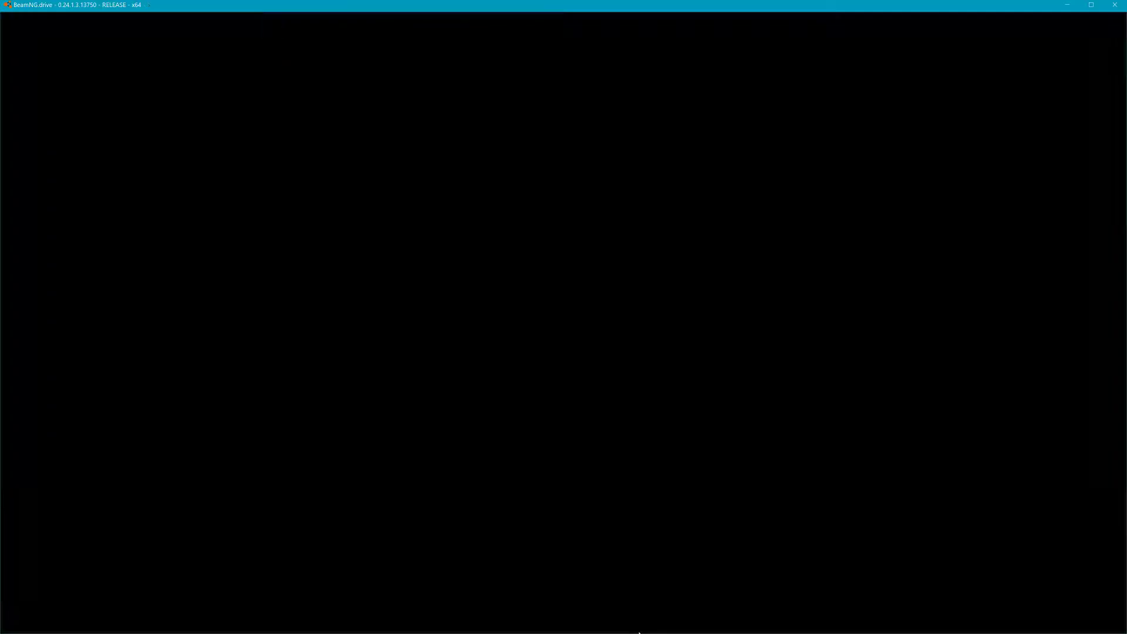
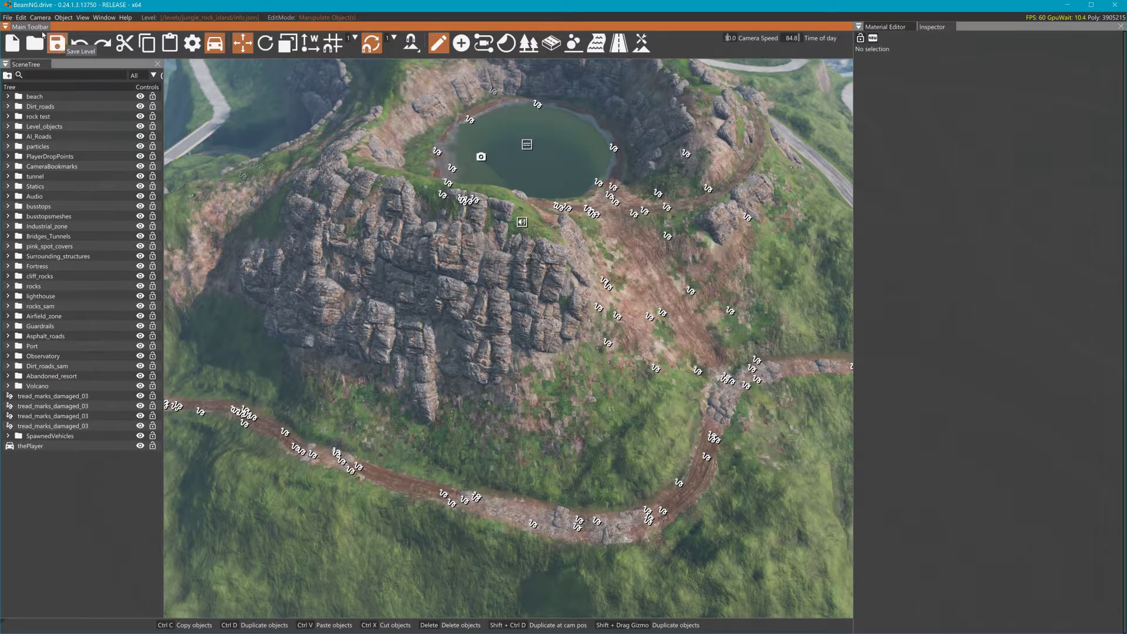
Step: Exit the world editor and close BeamNG.drive
click(8, 18)
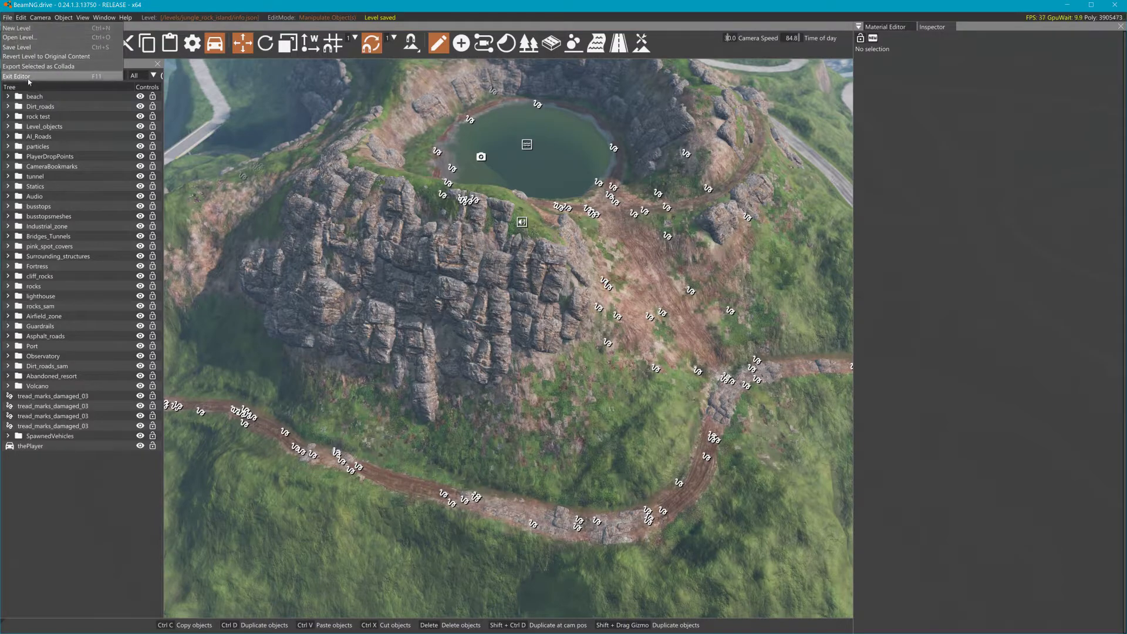
click(18, 77)
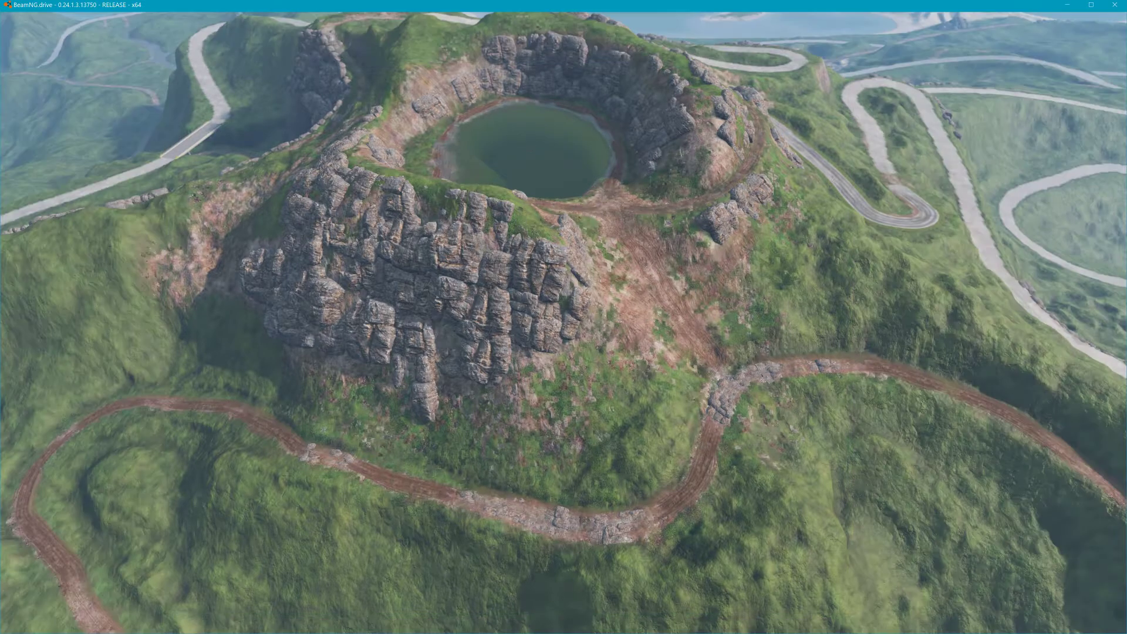
key(Escape)
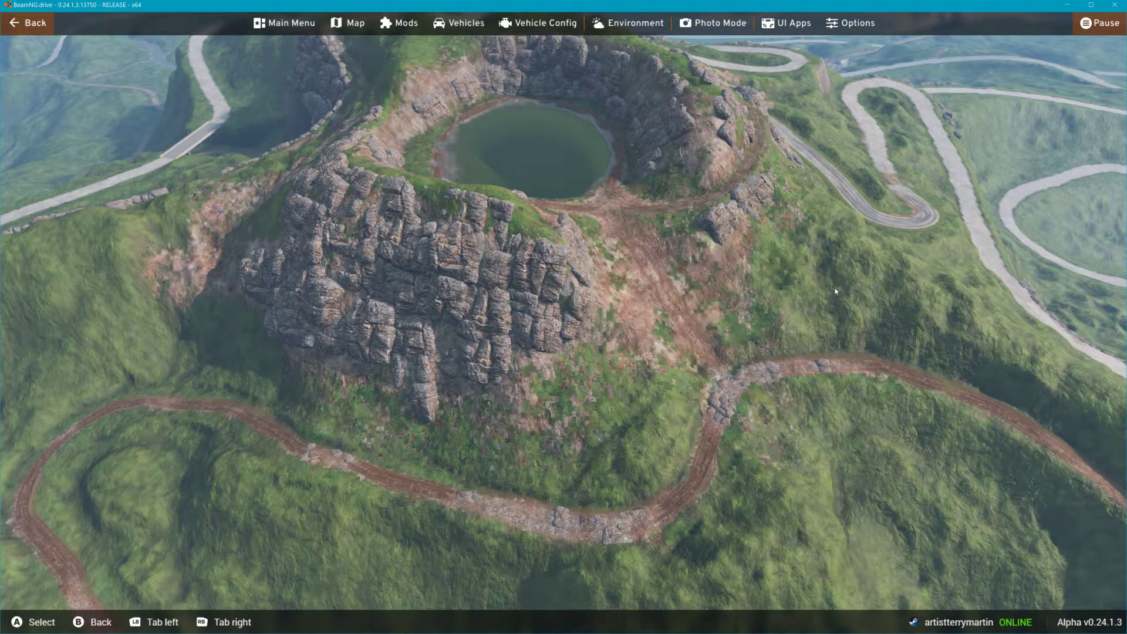
key(alt+F4)
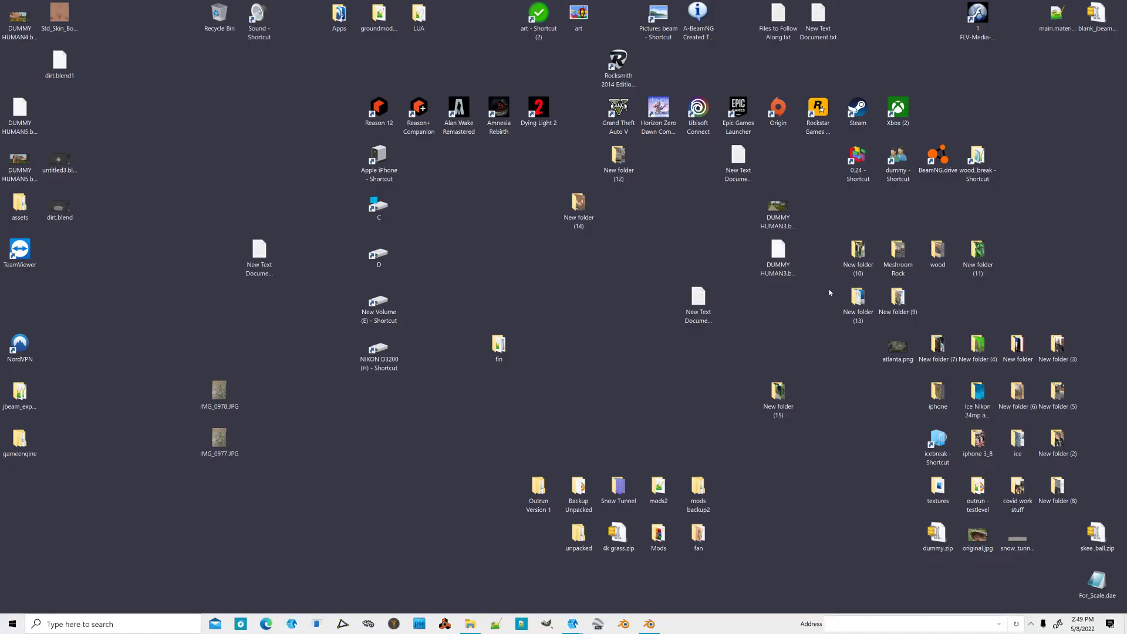
Step: Switch to Blender and load flood.dds from the jungle_rock_island level's art folder as the water123 base color image texture
click(650, 625)
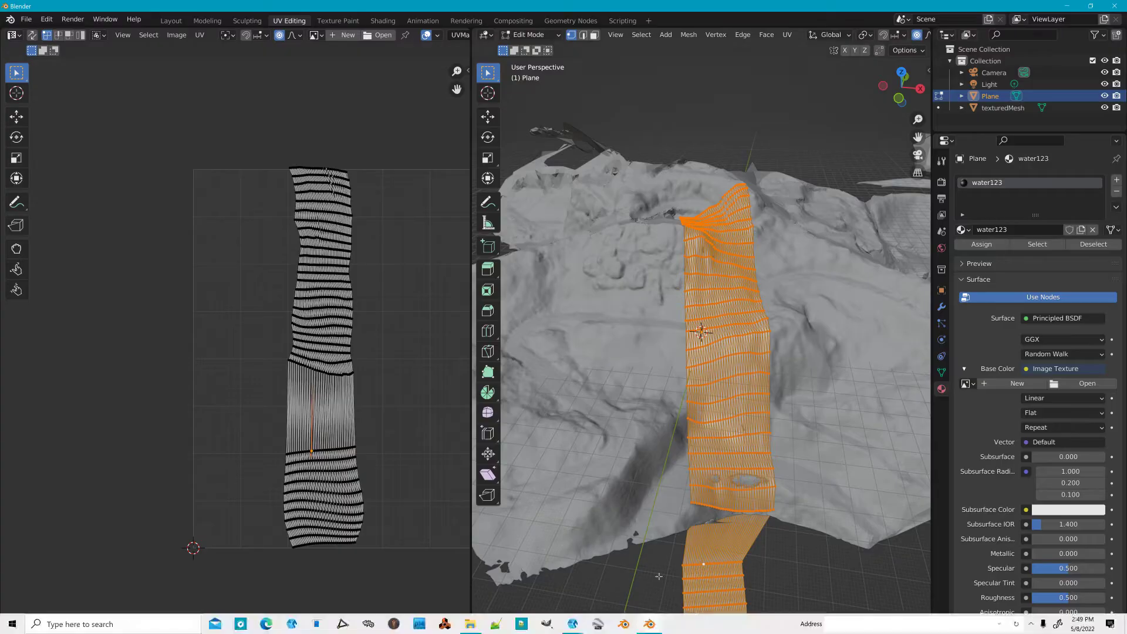
click(1087, 383)
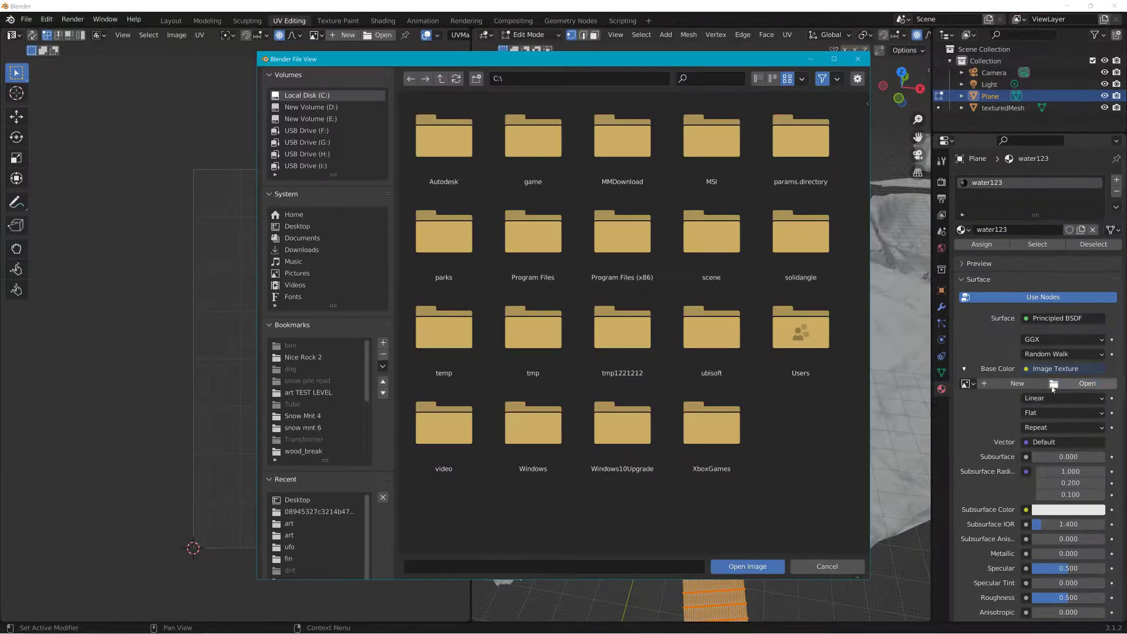
click(320, 358)
click(441, 79)
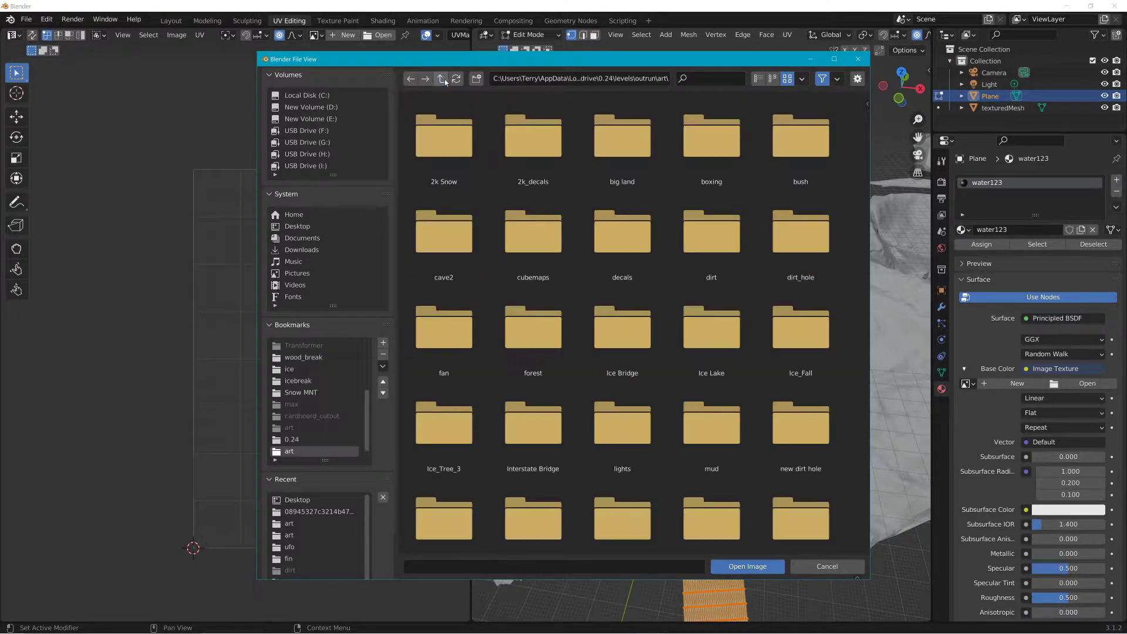
click(441, 78)
click(441, 79)
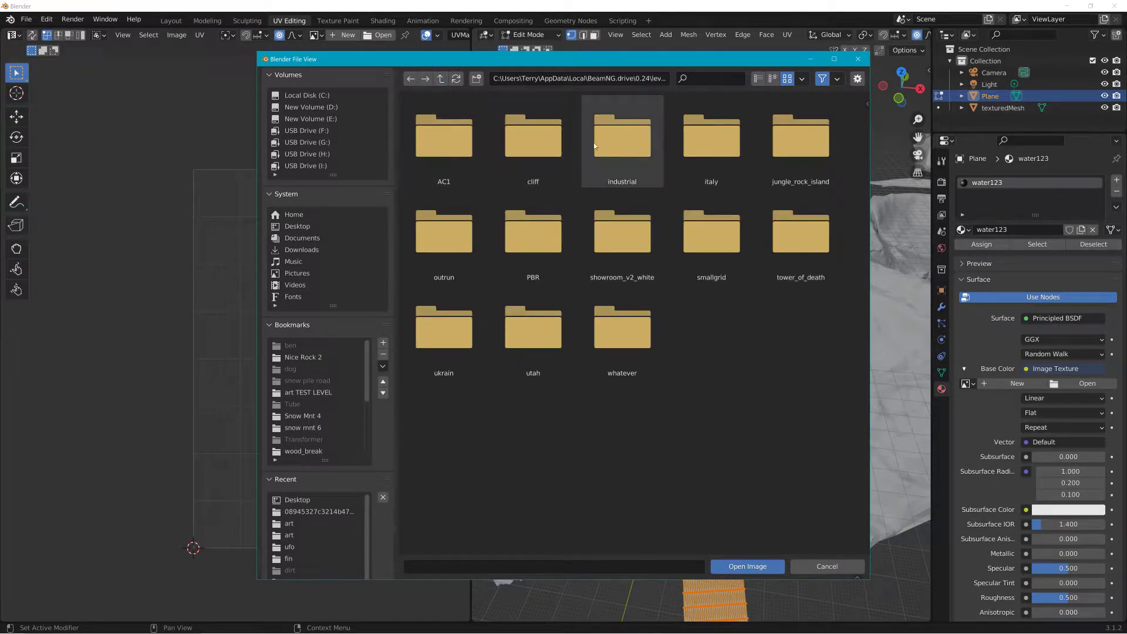
double_click(816, 168)
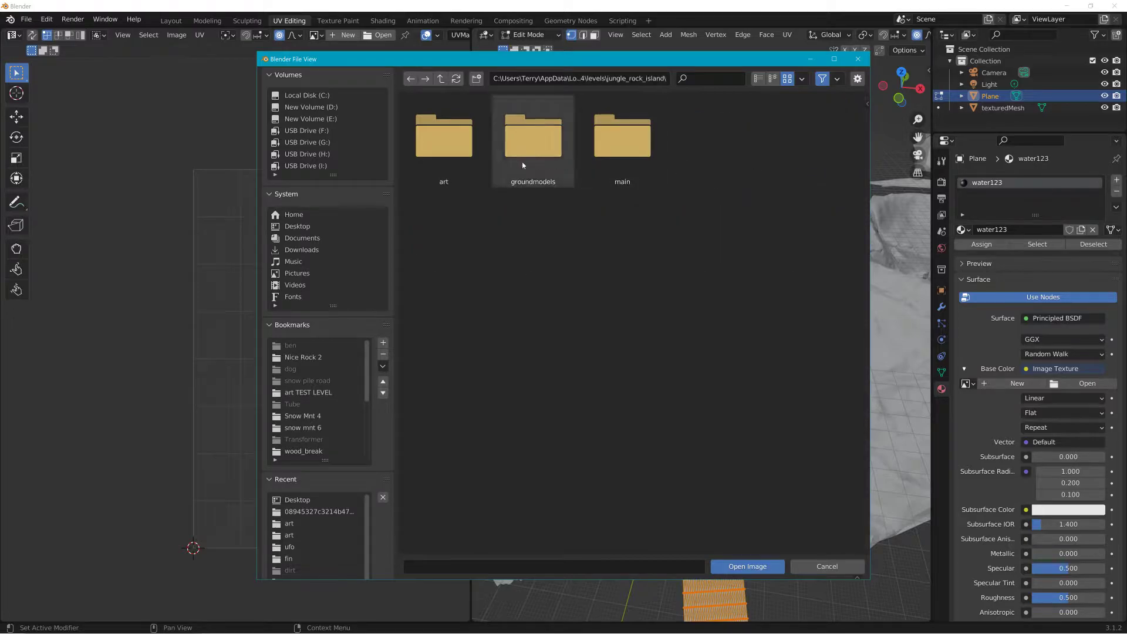
double_click(530, 166)
double_click(467, 156)
click(457, 144)
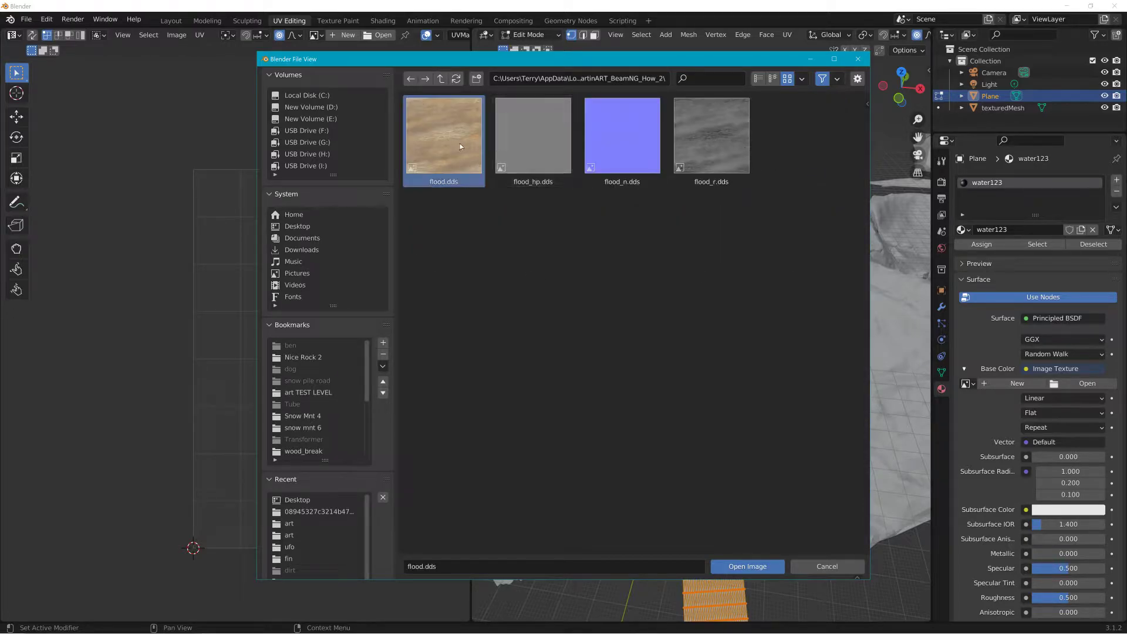
click(741, 566)
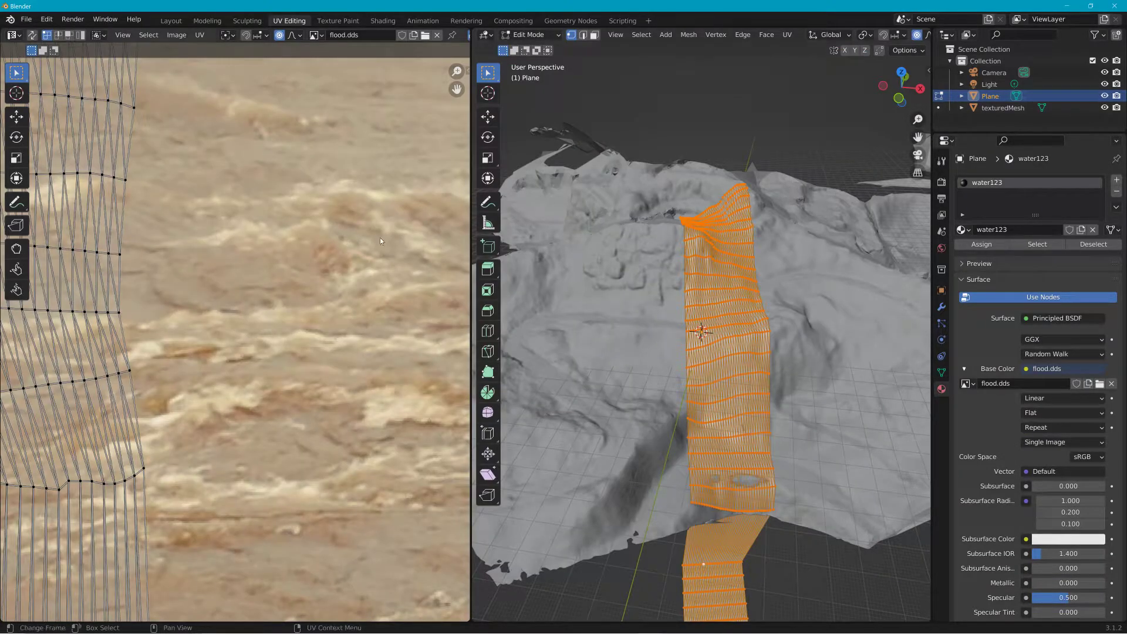
Step: Set the 3D viewport to material preview shading and turn off the edit-mode overlays to see the flood texture on the plane
scroll(316, 255, down, 8)
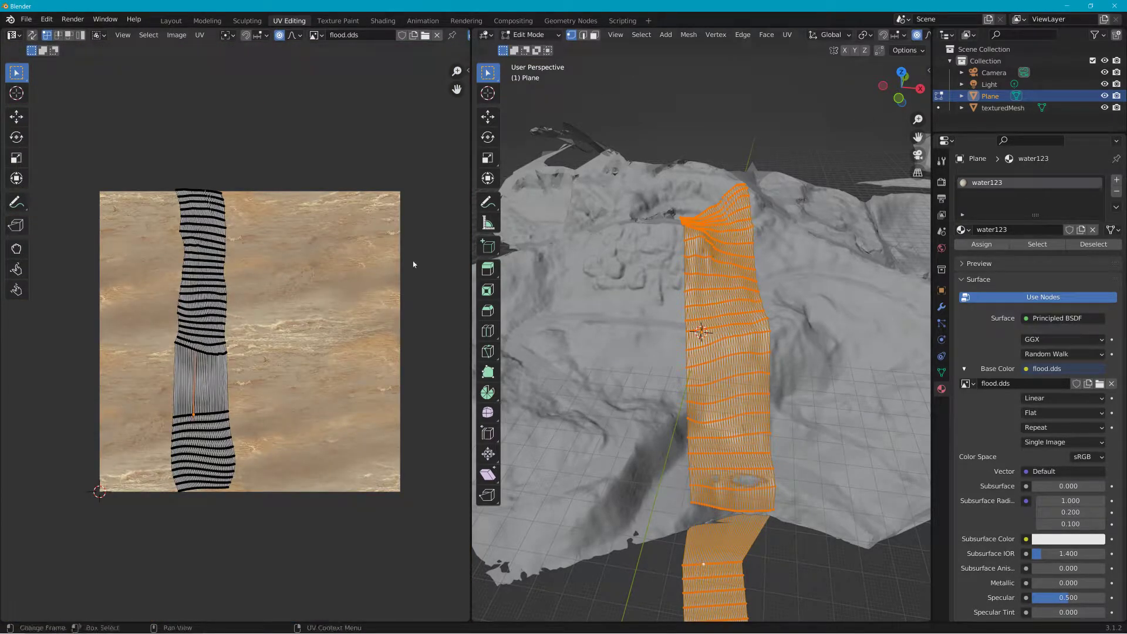
drag(932, 75, 1089, 77)
click(1069, 35)
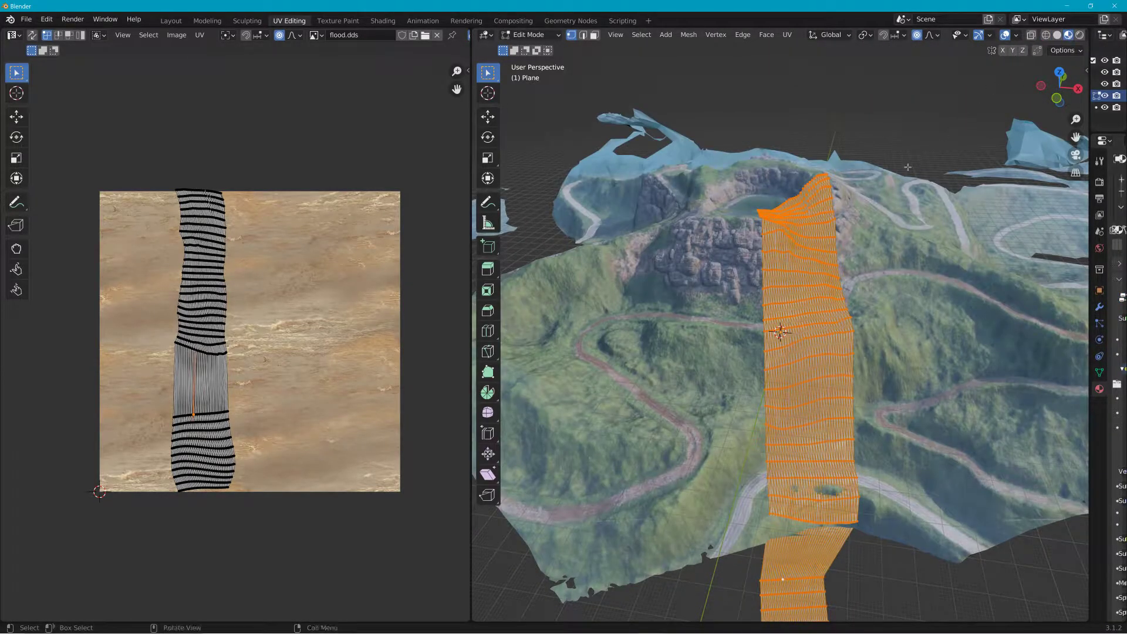
click(928, 118)
middle_drag(687, 238, 885, 123)
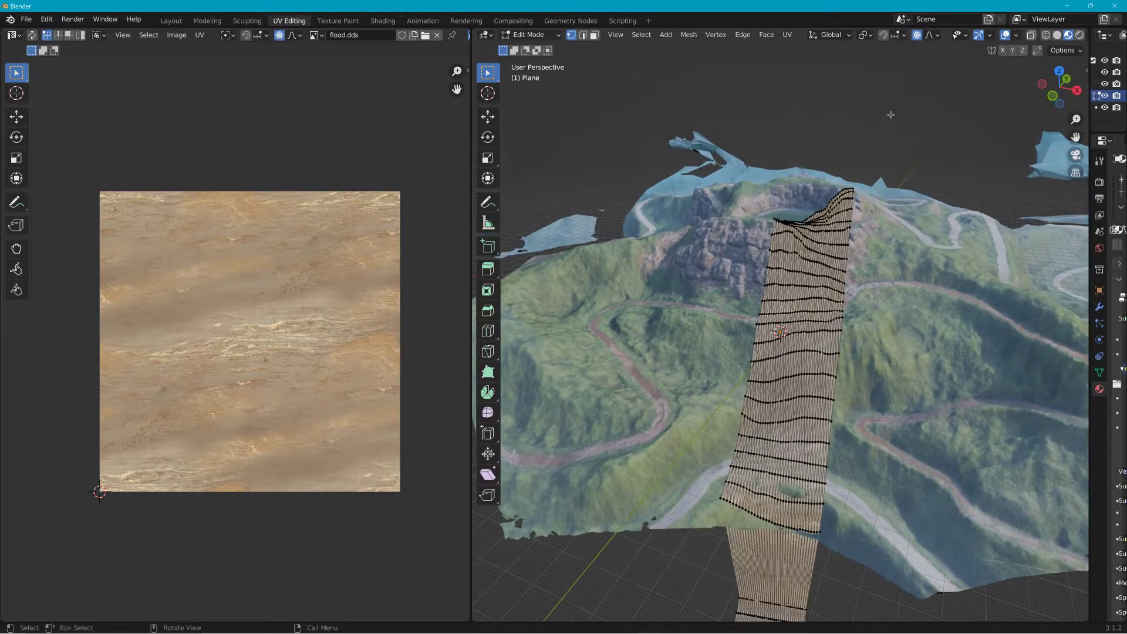
click(1002, 36)
mouse_move(916, 209)
middle_down()
mouse_move(936, 189)
mouse_move(917, 230)
middle_up()
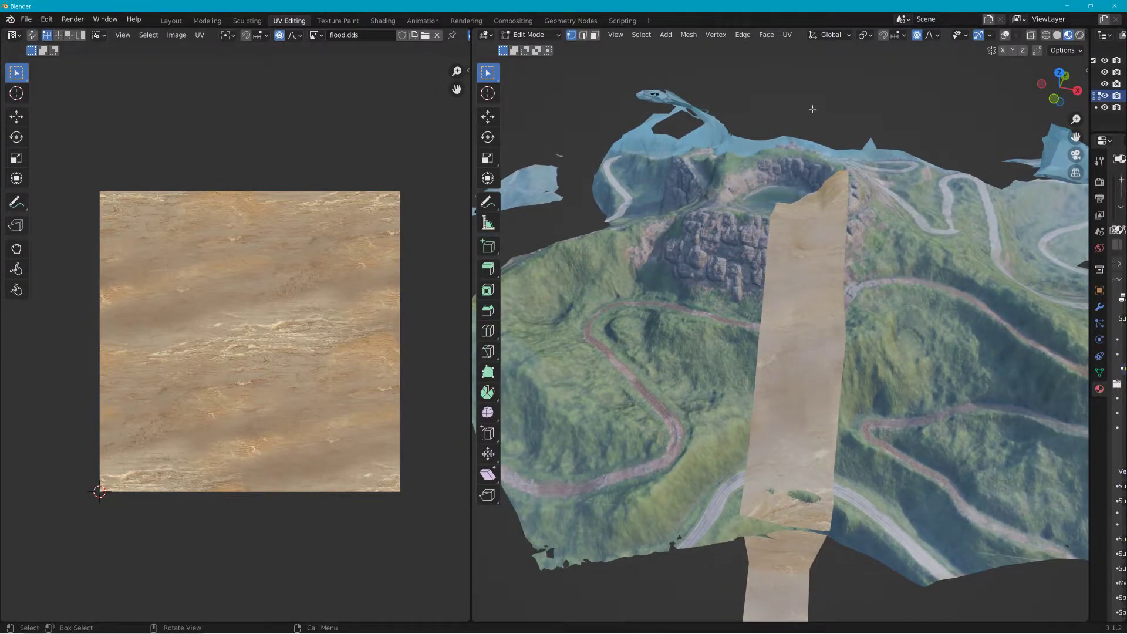
click(788, 35)
Step: Select all UVs of the plane and scale them up by about 5.49 to tile the flood texture
key(a)
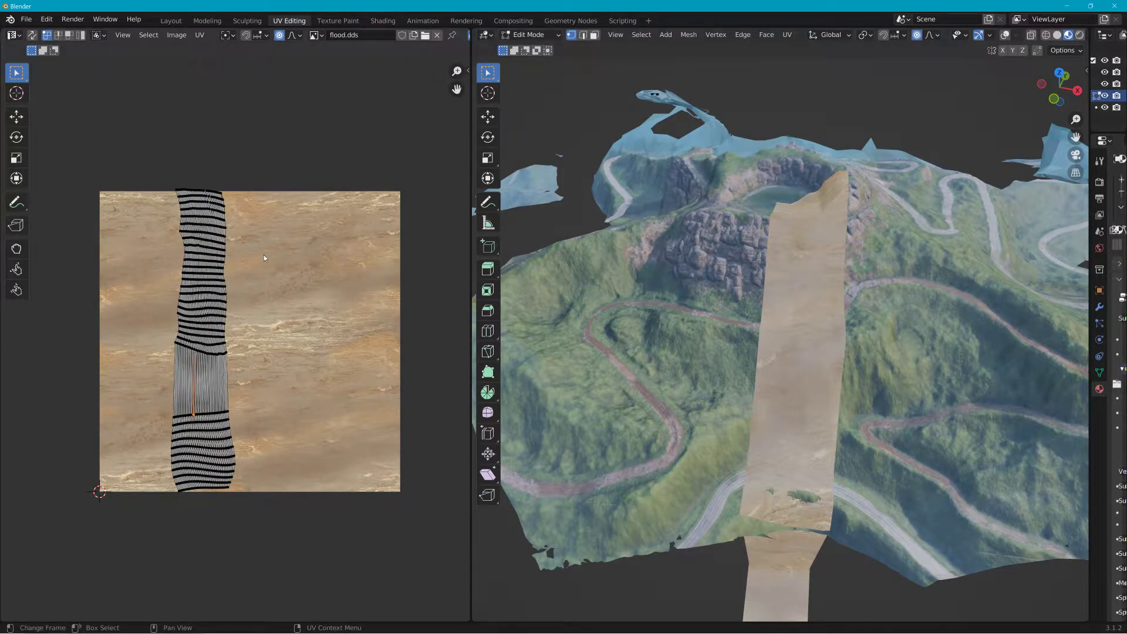
drag(272, 144, 143, 579)
key(s)
key(Escape)
key(s)
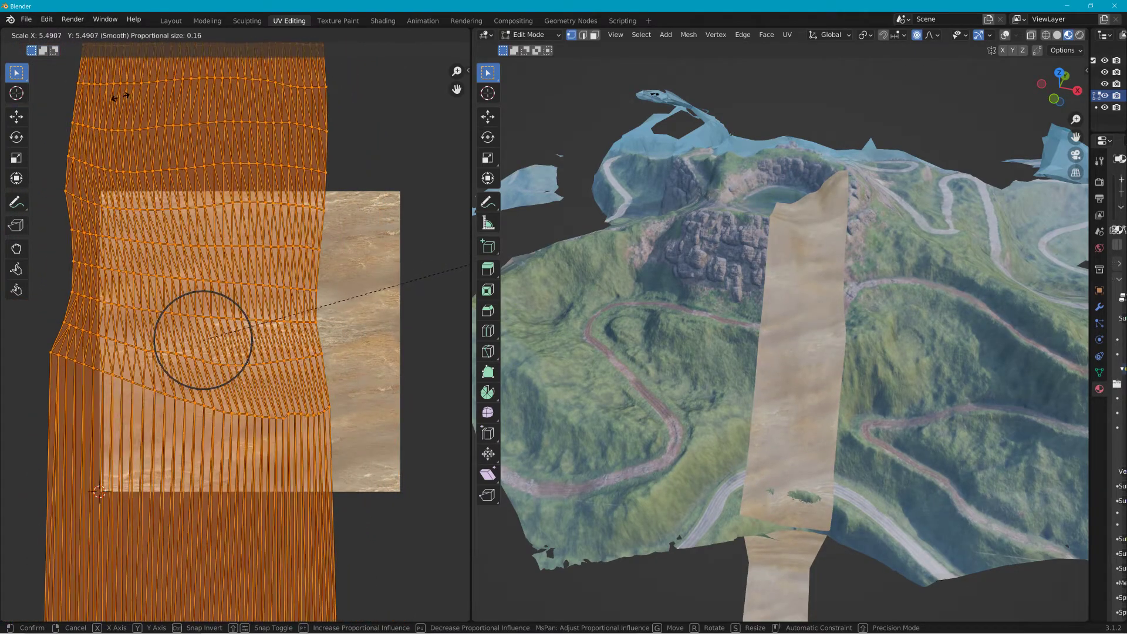
click(135, 119)
Step: Switch to the Layout workspace and put the water plane into Sculpt Mode
scroll(682, 260, up, 6)
middle_drag(682, 260, 631, 419)
scroll(620, 399, down, 9)
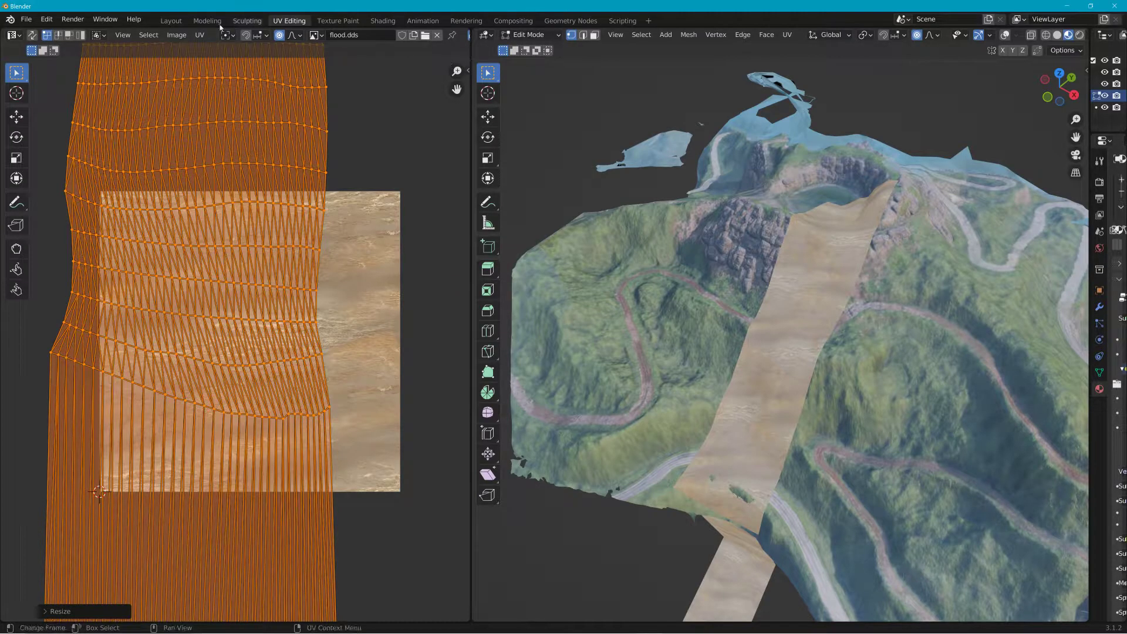
click(171, 21)
middle_drag(715, 265, 198, 592)
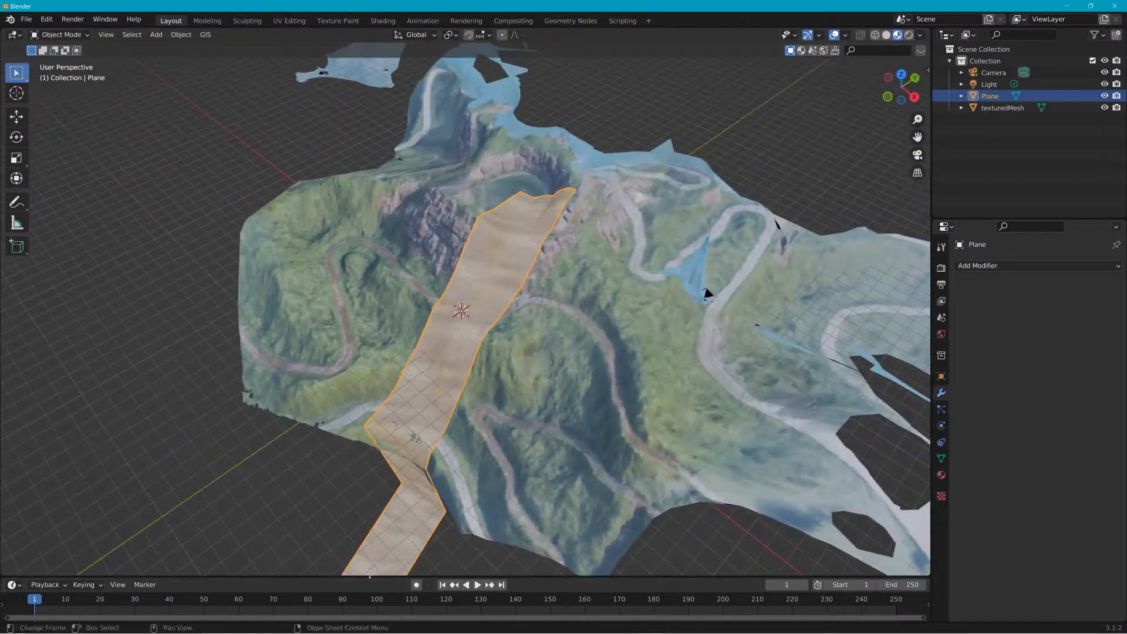
scroll(470, 296, up, 4)
middle_drag(470, 296, 507, 262)
click(57, 36)
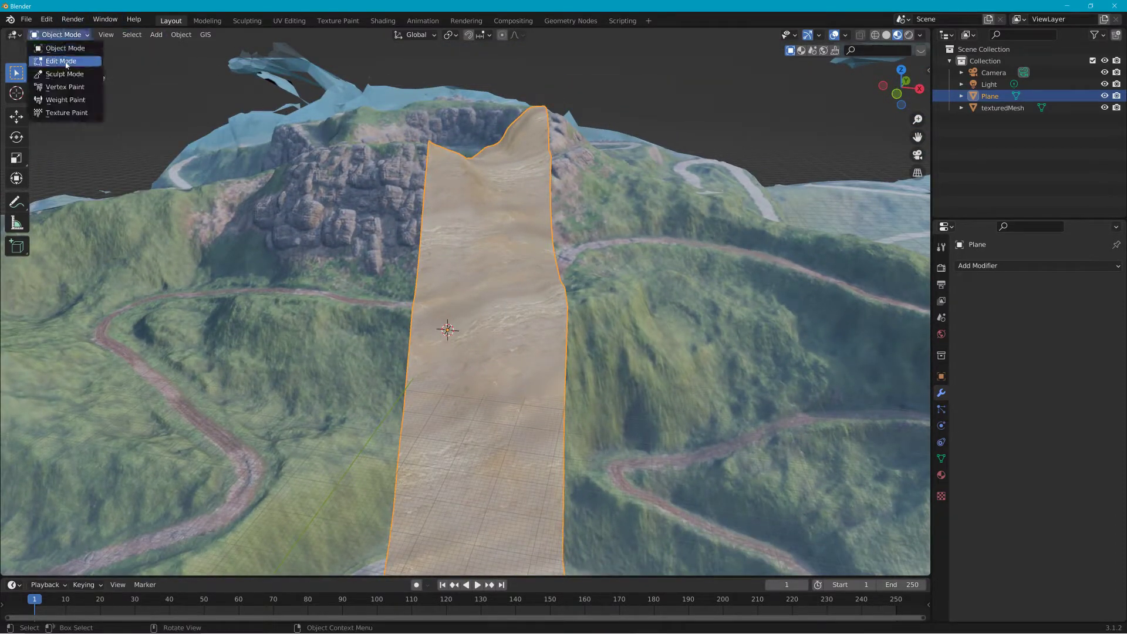
click(70, 74)
Step: Pick the Elastic Deform brush at about 226 px radius and pull the plane's top end down into the crater rim
mouse_move(695, 249)
middle_down()
mouse_move(595, 260)
mouse_move(634, 294)
middle_up()
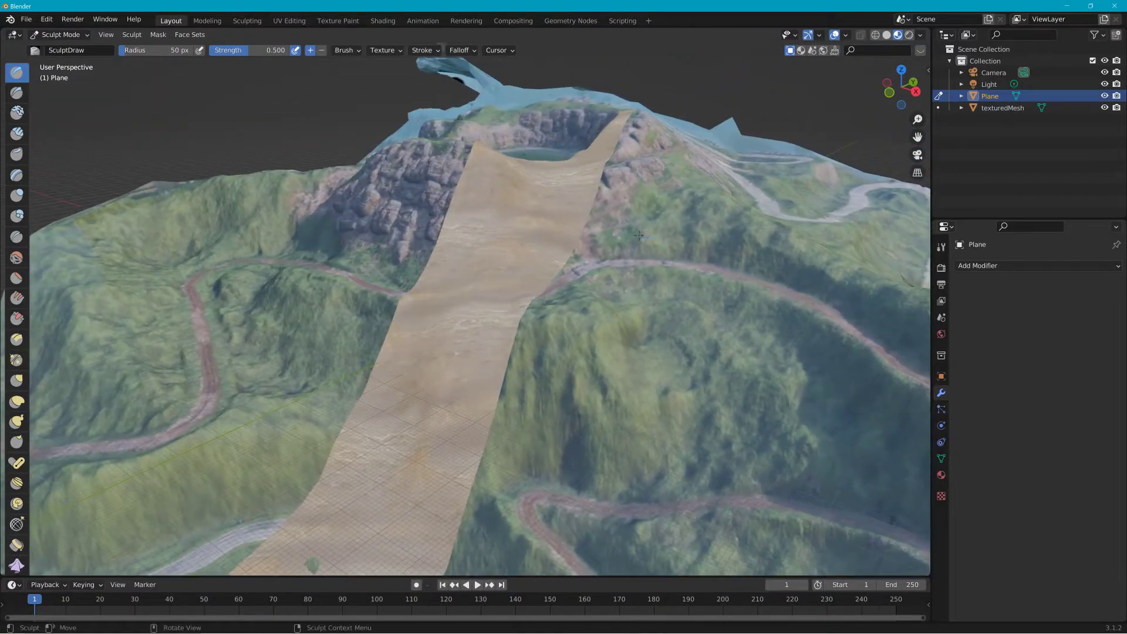
scroll(554, 176, up, 4)
mouse_move(553, 176)
middle_down()
mouse_move(574, 156)
mouse_move(630, 408)
middle_up()
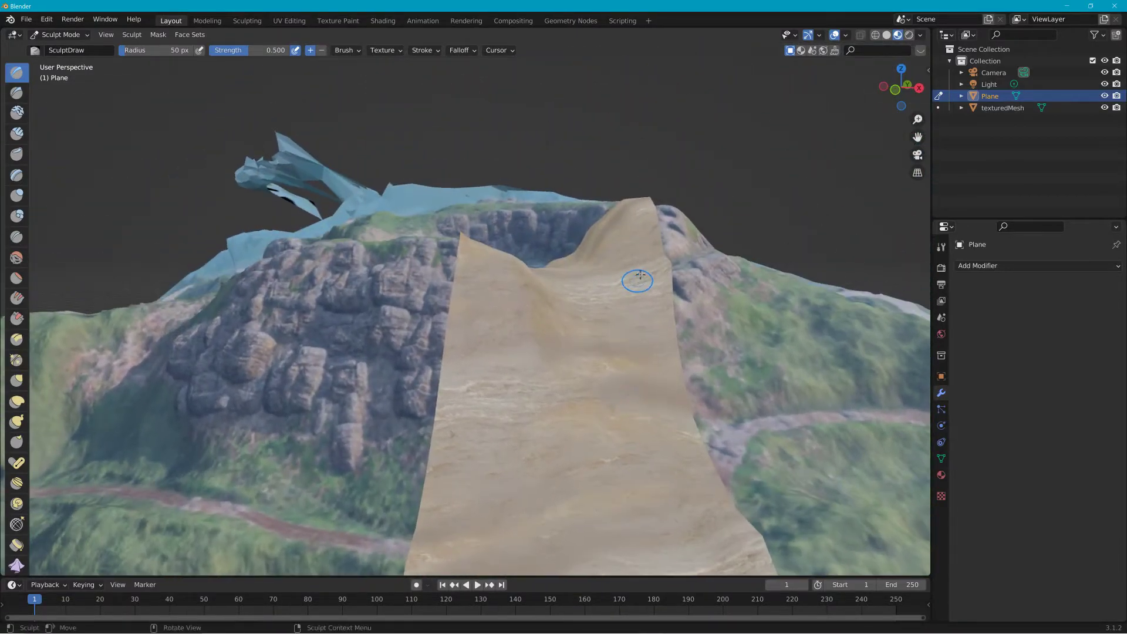
click(17, 401)
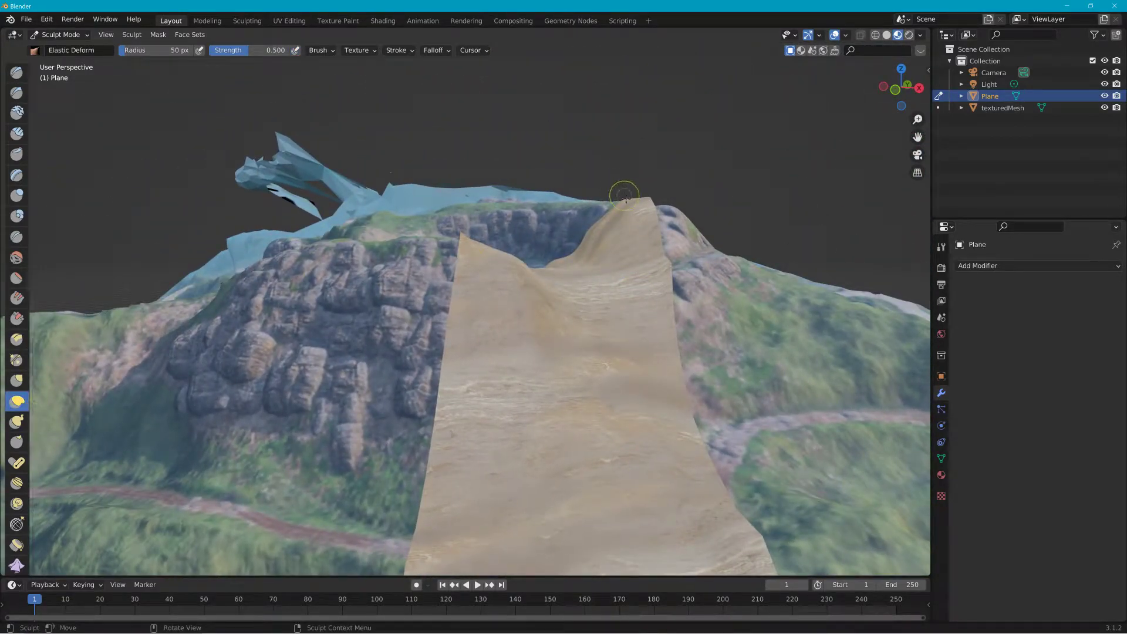
key(f)
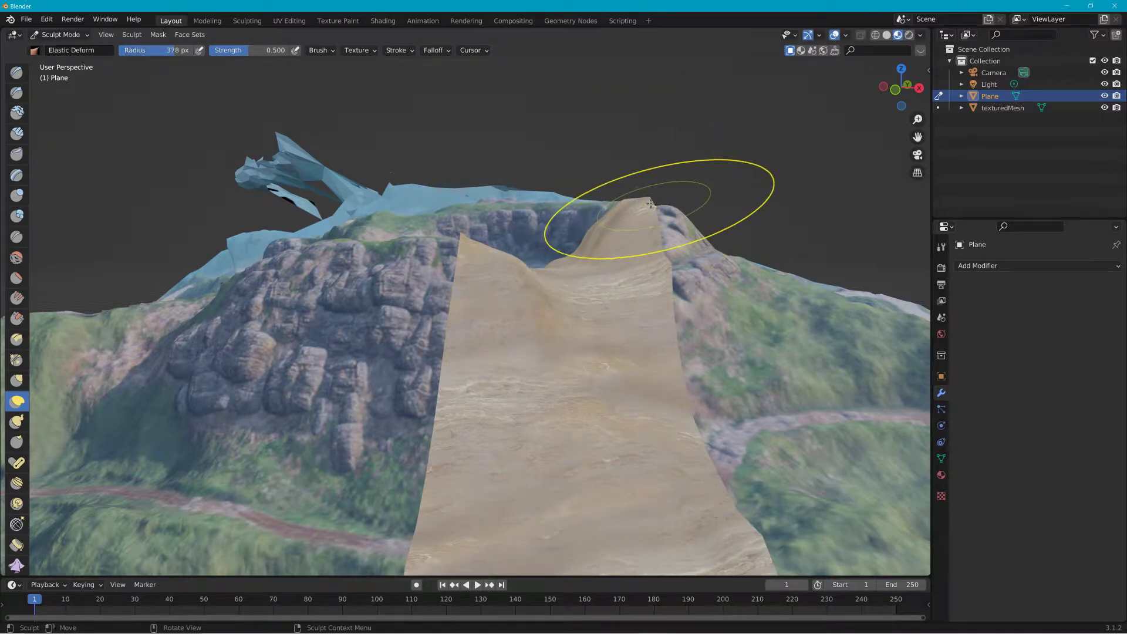
mouse_move(629, 222)
mouse_down()
mouse_move(601, 230)
mouse_move(610, 222)
mouse_move(596, 252)
mouse_up()
key(f)
click(676, 230)
drag(607, 245, 599, 268)
mouse_move(460, 241)
mouse_down()
mouse_move(535, 312)
mouse_move(516, 314)
mouse_up()
middle_drag(603, 351, 839, 340)
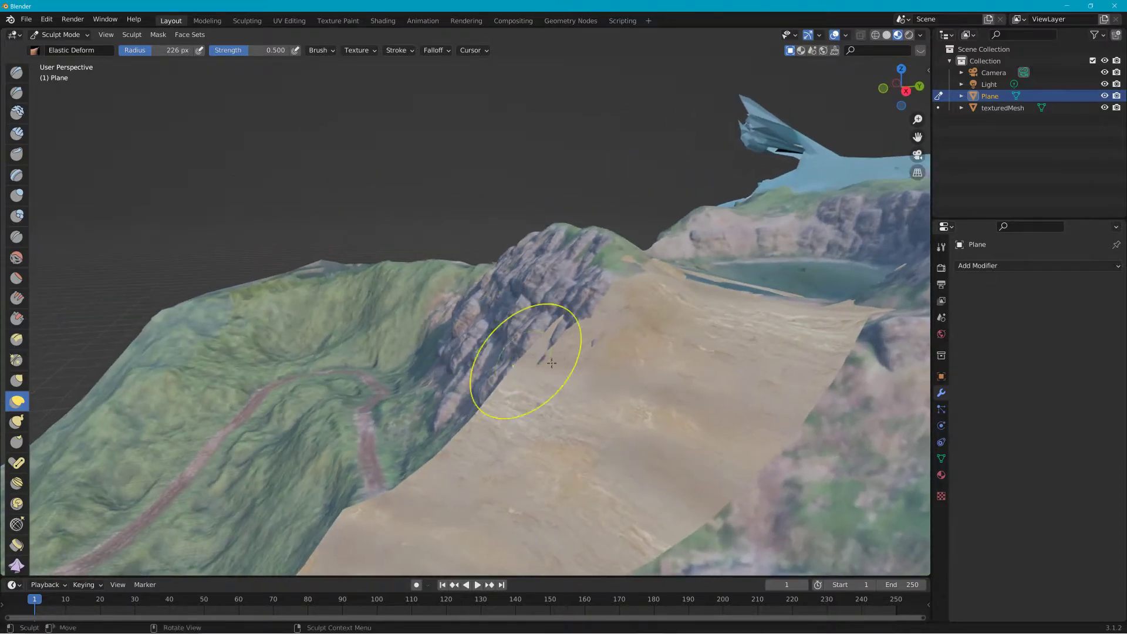
Step: Deform the plane's middle section down onto the slope below the crater with Elastic Deform strokes
drag(734, 311, 742, 355)
middle_drag(742, 355, 598, 446)
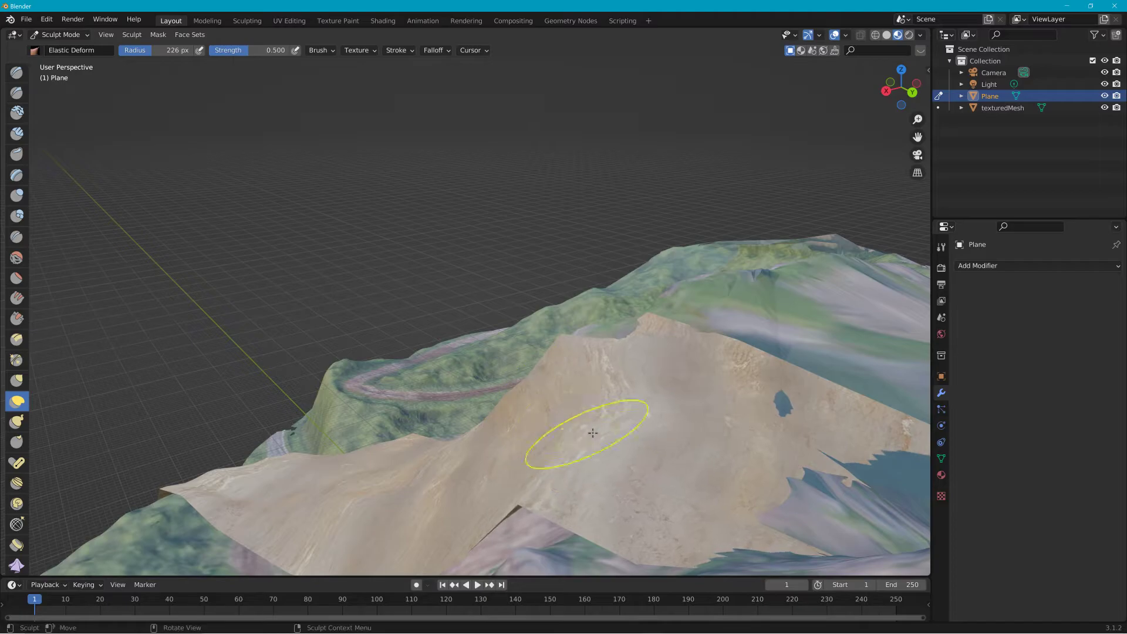
mouse_move(581, 397)
middle_down()
mouse_move(707, 370)
mouse_move(743, 383)
middle_up()
drag(726, 301, 726, 282)
mouse_move(576, 217)
middle_down()
mouse_move(537, 232)
mouse_move(567, 249)
mouse_move(555, 211)
middle_up()
Step: Reduce the brush radius to about 118 px and fit the plane's edges against the cliff beside the crater
key(f)
click(502, 240)
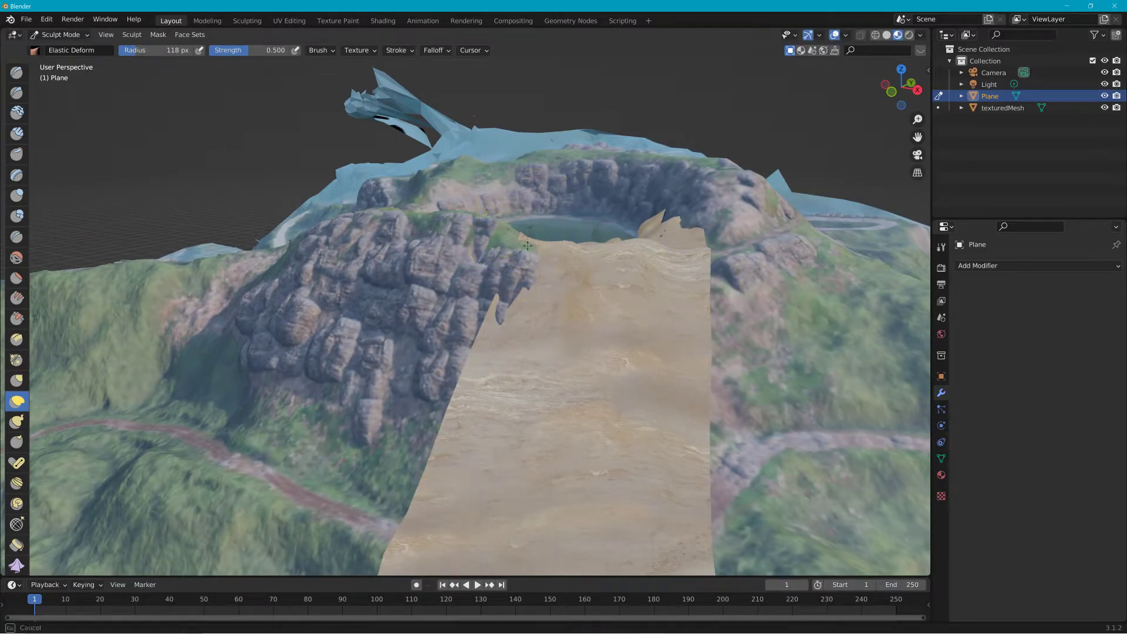
drag(476, 338, 501, 348)
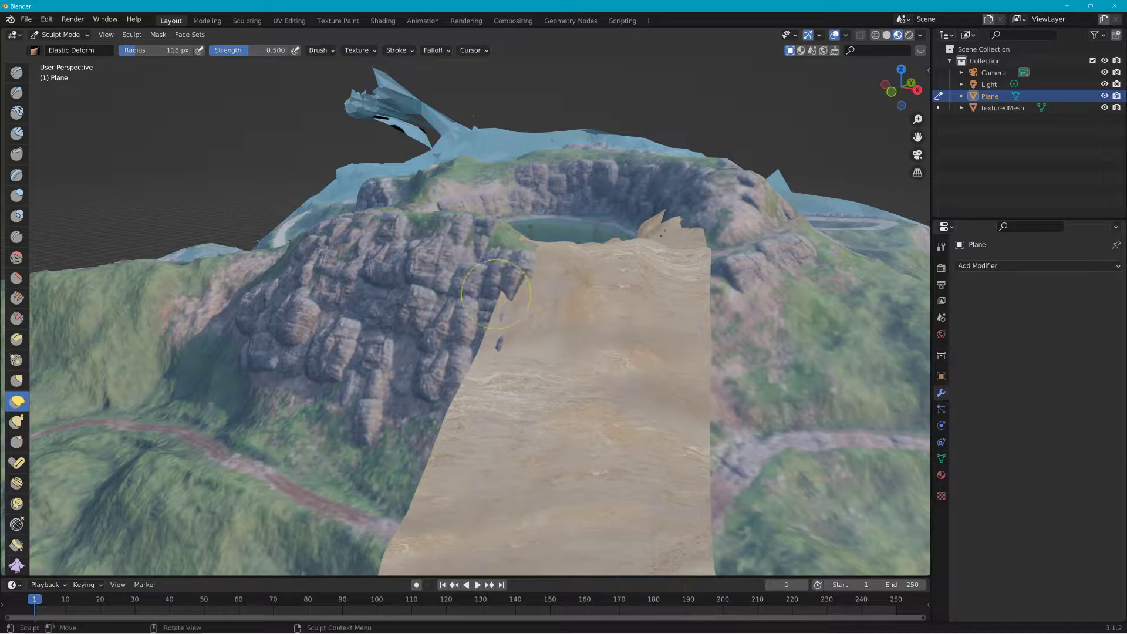
mouse_move(495, 338)
middle_down()
mouse_move(423, 360)
mouse_move(434, 354)
middle_up()
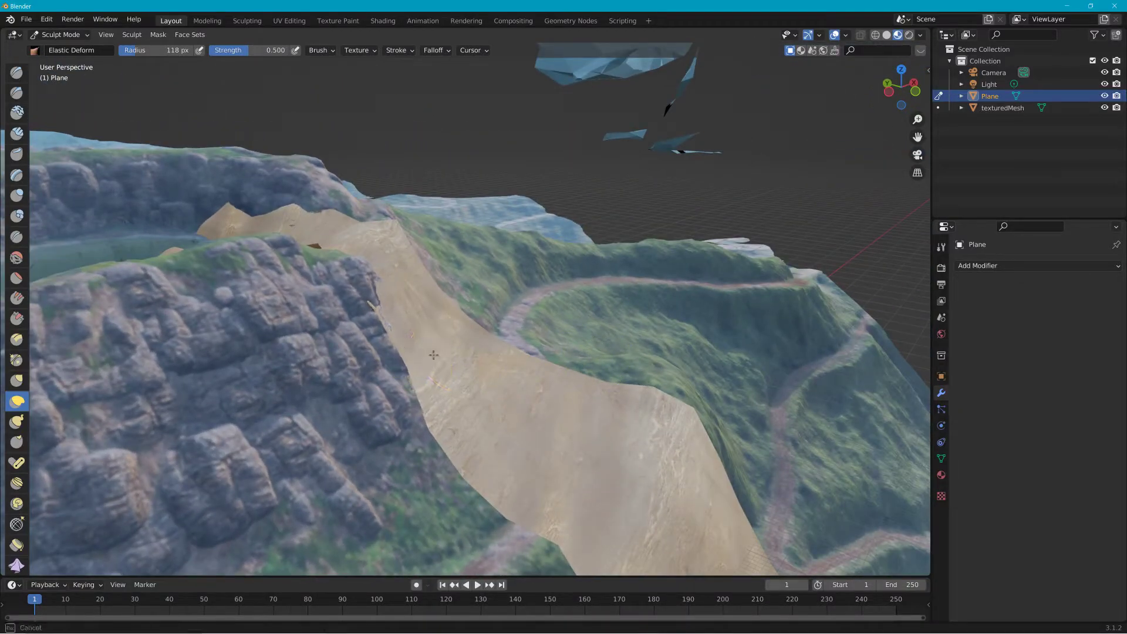
middle_drag(395, 319, 450, 287)
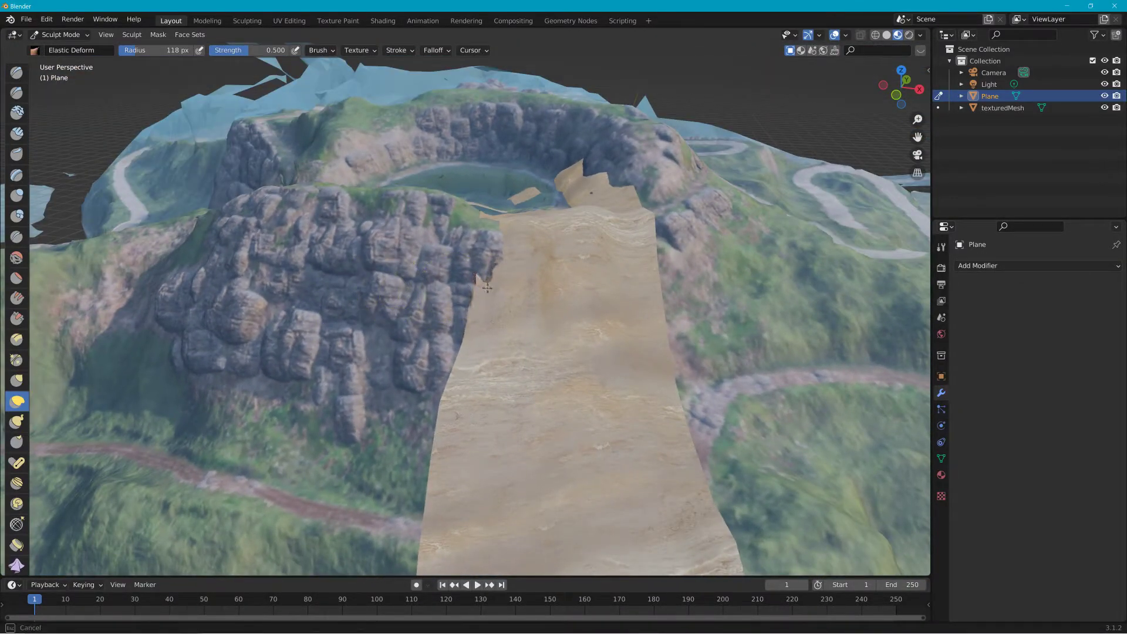
drag(485, 220, 512, 242)
drag(467, 209, 457, 201)
drag(541, 240, 555, 221)
Step: Continue Elastic Deform strokes to bend the plane's upper end around the crater rim
drag(642, 241, 646, 230)
mouse_move(647, 230)
middle_down()
mouse_move(622, 244)
mouse_move(848, 294)
mouse_move(837, 286)
mouse_move(481, 368)
middle_up()
mouse_move(481, 368)
mouse_down()
mouse_move(366, 365)
mouse_move(374, 380)
mouse_up()
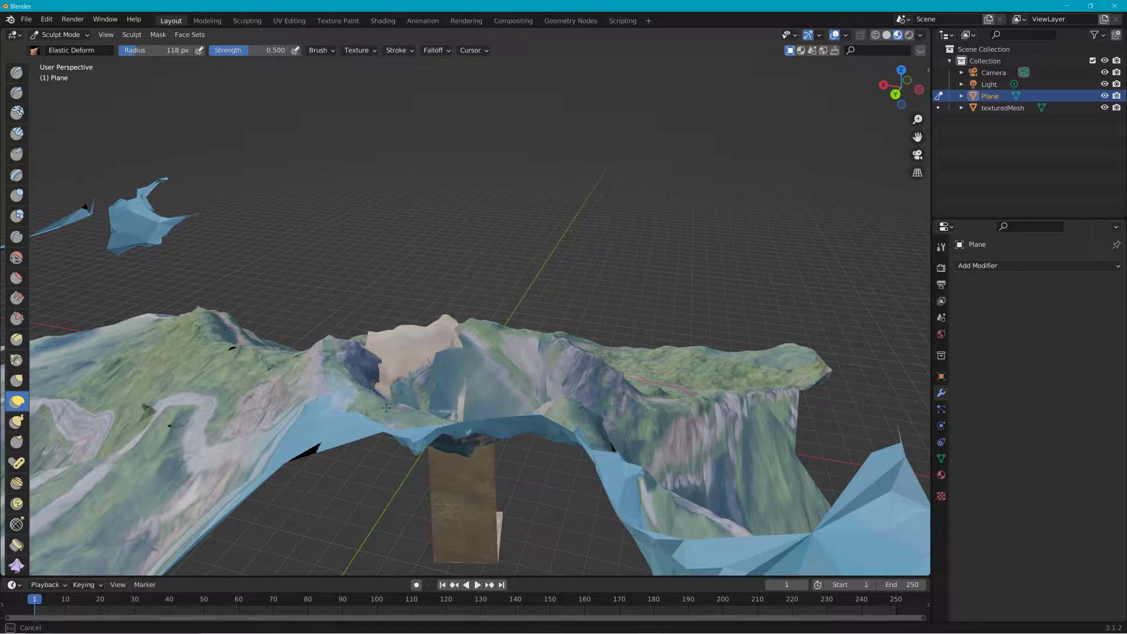
drag(375, 420, 443, 423)
mouse_move(443, 423)
middle_down()
mouse_move(658, 392)
mouse_move(668, 376)
mouse_move(608, 414)
mouse_move(614, 395)
mouse_move(583, 423)
middle_up()
scroll(607, 401, up, 3)
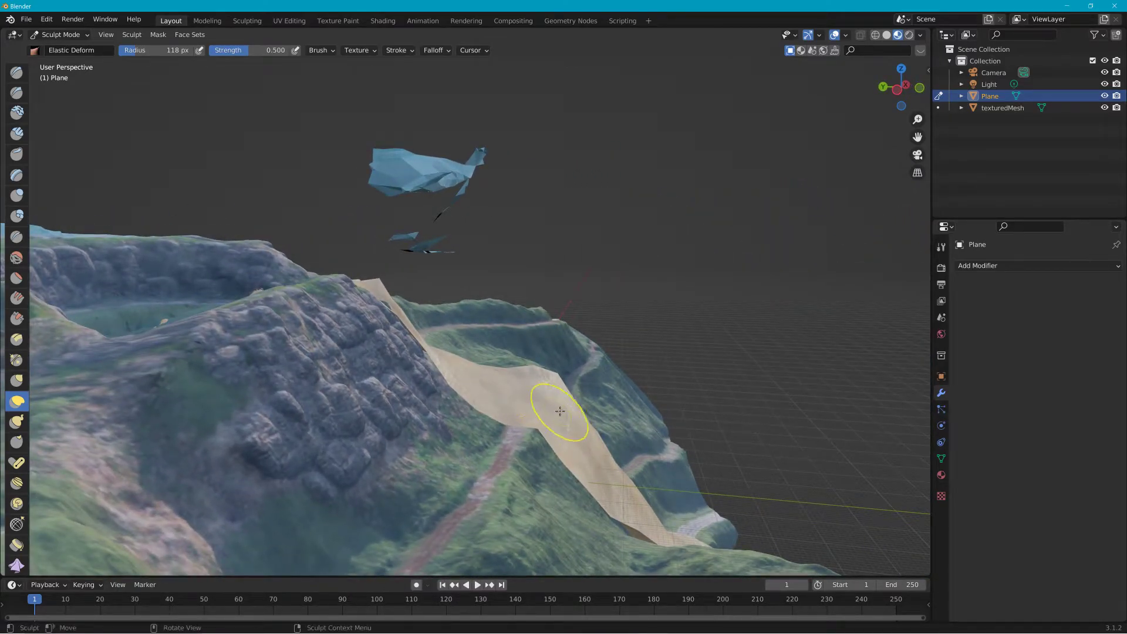
Step: Reduce the Elastic Deform brush radius to about 59 px and pull the plane's lower section down onto the slope
key(f)
click(510, 398)
middle_drag(594, 454, 501, 473)
mouse_move(549, 391)
middle_down()
mouse_move(387, 417)
mouse_move(647, 473)
middle_up()
scroll(637, 452, up, 6)
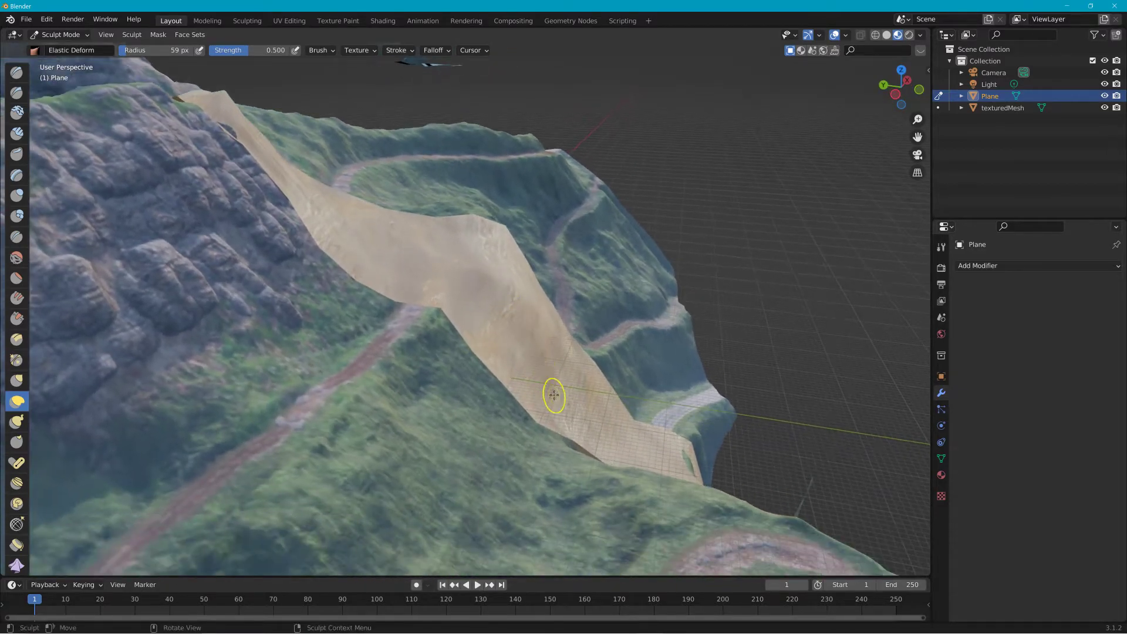
Step: Continue Elastic Deform strokes to bend the plane along the slope and around the hillside below the crater
scroll(643, 464, down, 5)
mouse_move(644, 465)
middle_down()
mouse_move(433, 460)
mouse_move(614, 480)
mouse_move(564, 358)
middle_up()
scroll(520, 240, up, 6)
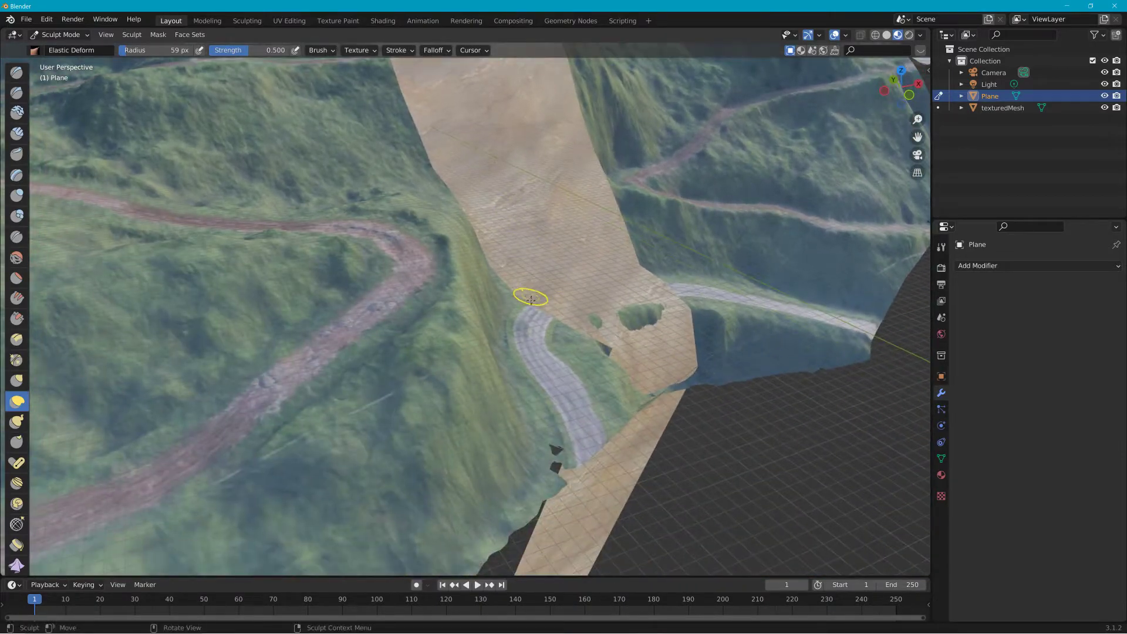
middle_drag(528, 297, 350, 361)
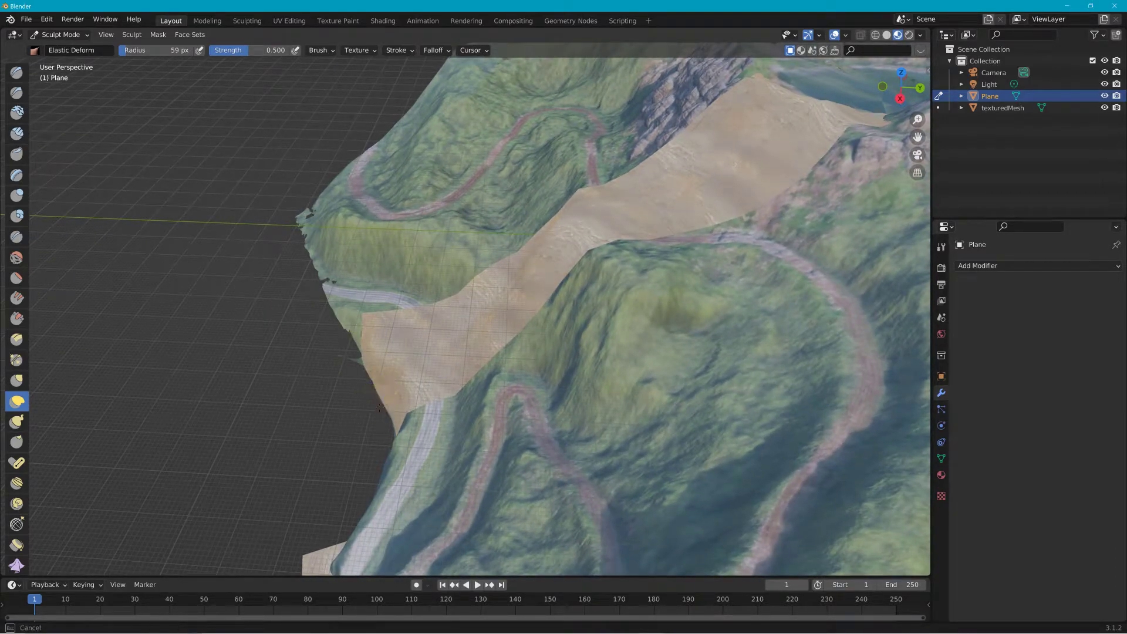
middle_drag(387, 405, 572, 401)
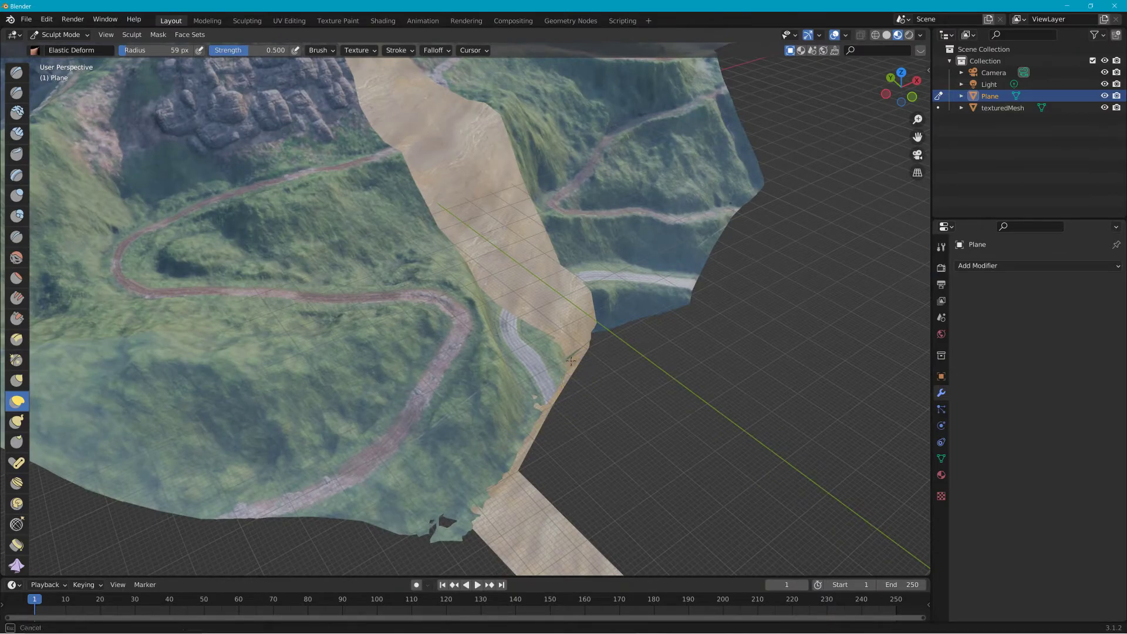
middle_drag(587, 357, 472, 397)
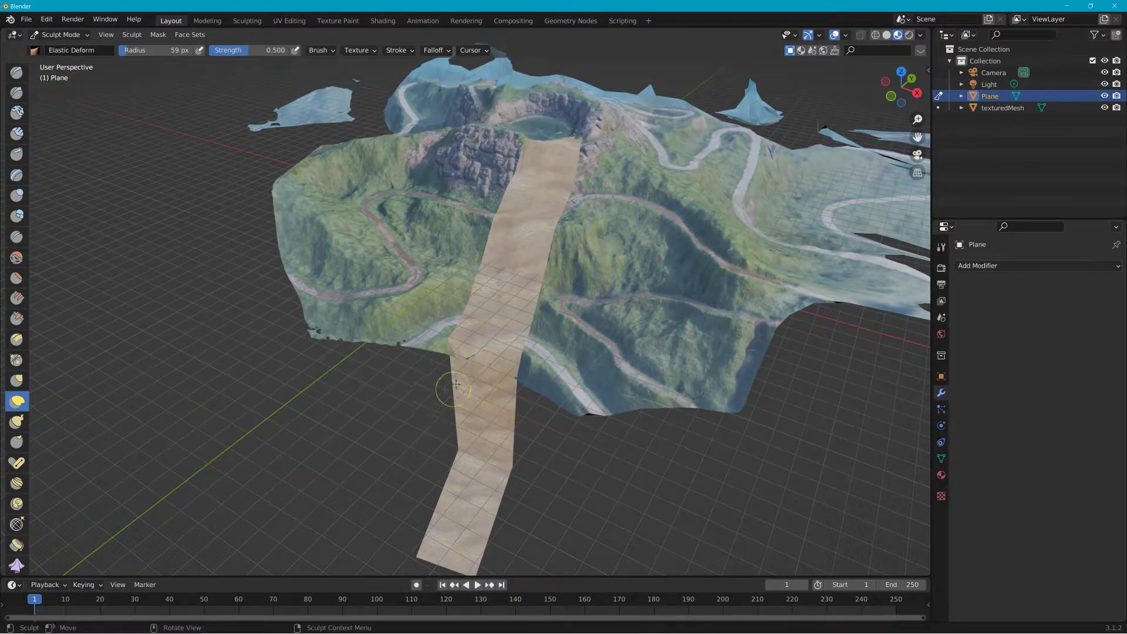
middle_drag(476, 358, 410, 364)
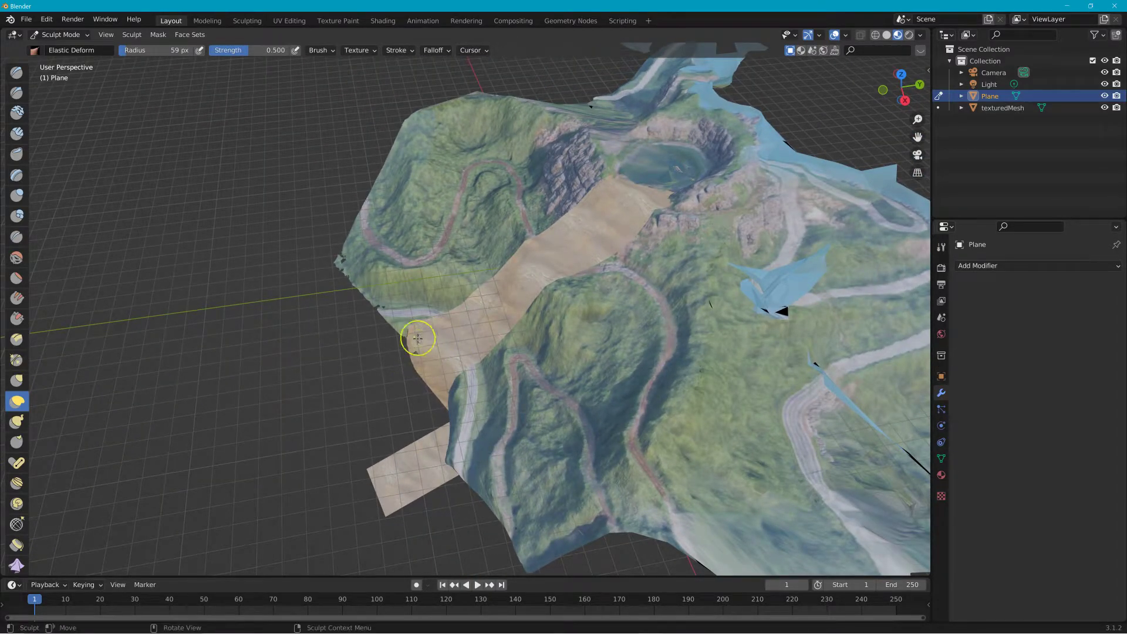
middle_drag(422, 353, 536, 330)
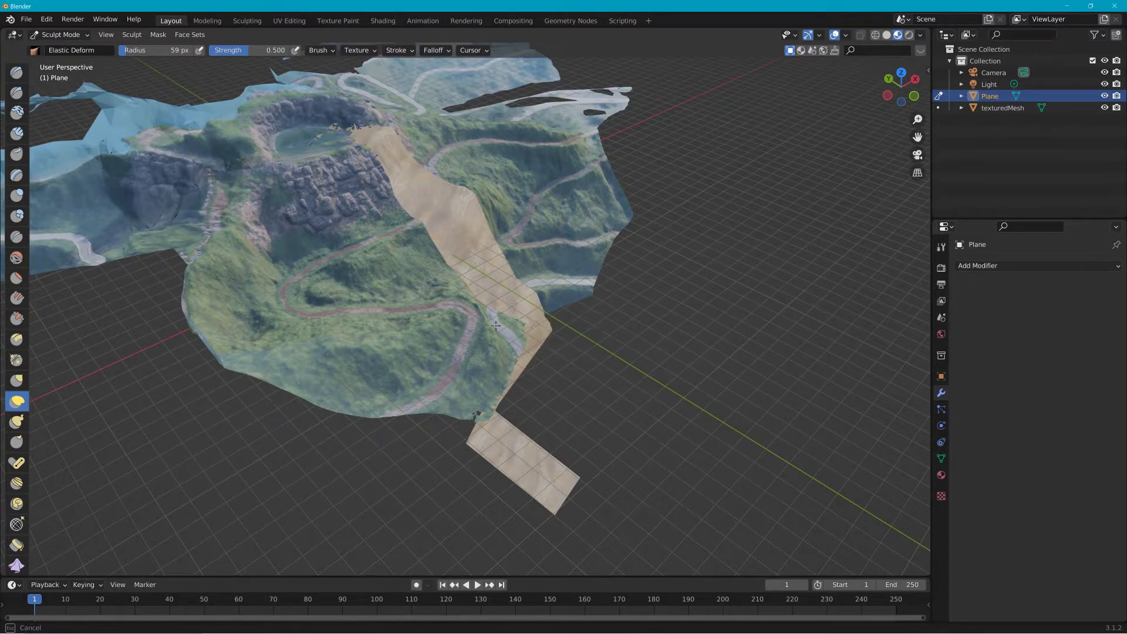
Step: Undo the last stroke and reshape the plane's edge against the hillside with new Elastic Deform strokes
key(ctrl+z)
middle_drag(548, 321, 435, 329)
middle_drag(415, 379, 376, 358)
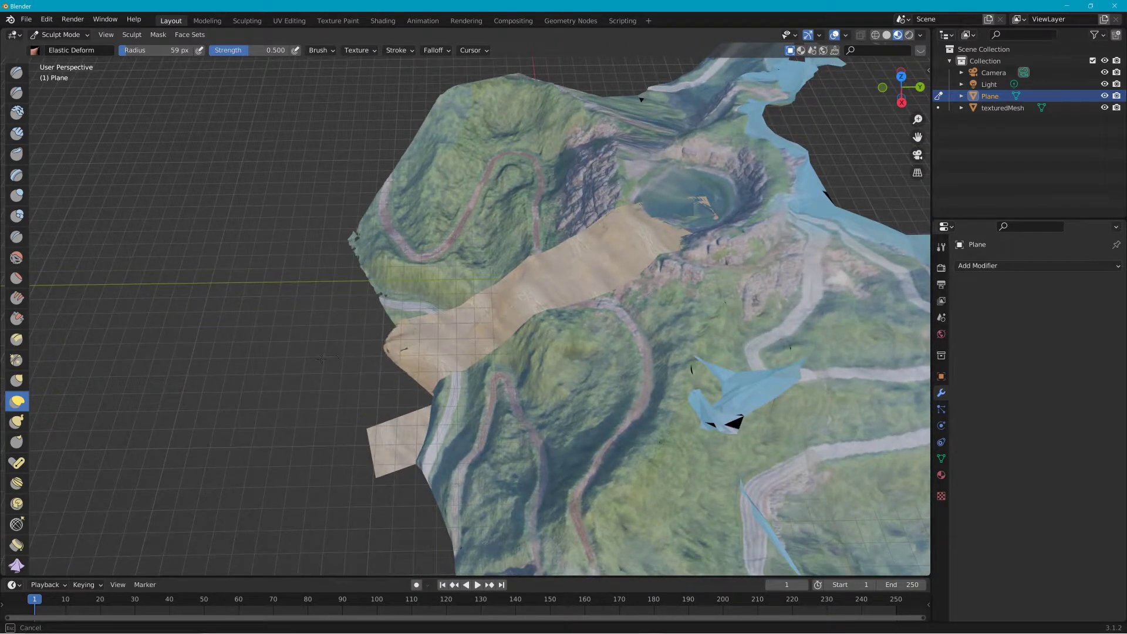
middle_drag(422, 330, 414, 407)
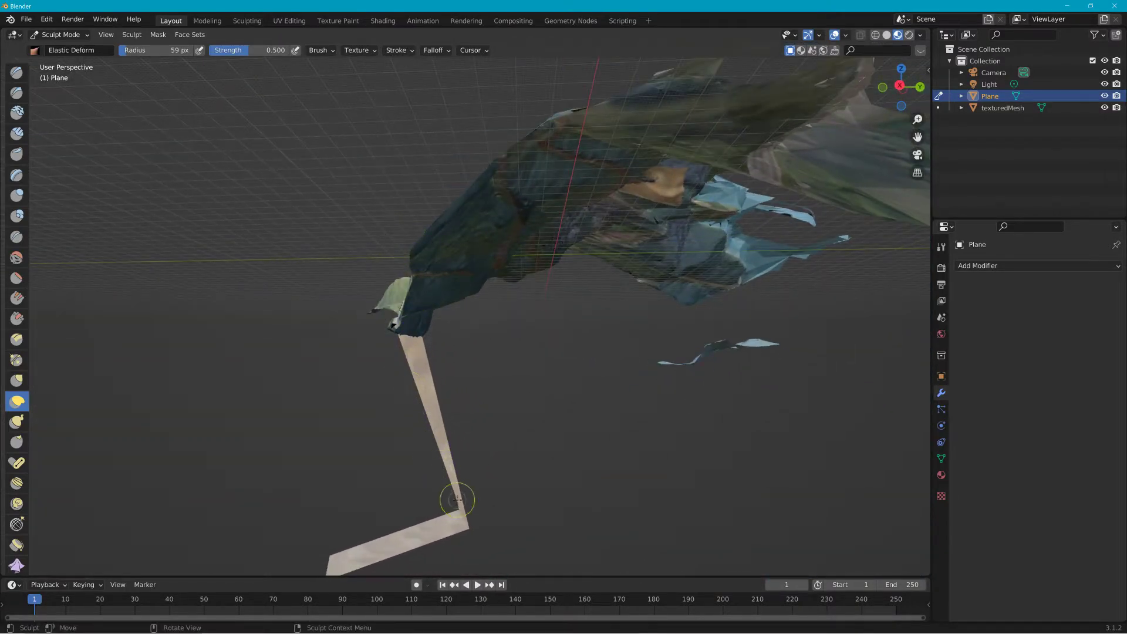
Step: Enlarge the brush radius to about 118 px and bend the plane's hanging lower end with Elastic Deform strokes
key(f)
click(653, 481)
drag(461, 500, 277, 514)
mouse_move(277, 513)
middle_down()
mouse_move(503, 533)
mouse_move(510, 522)
middle_up()
drag(578, 528, 737, 479)
key(f)
click(682, 479)
drag(564, 509, 575, 478)
key(f)
click(684, 480)
mouse_move(536, 516)
mouse_down()
mouse_move(677, 517)
mouse_move(657, 546)
mouse_move(733, 535)
mouse_up()
mouse_move(732, 536)
middle_down()
mouse_move(435, 496)
mouse_move(565, 532)
mouse_move(526, 496)
mouse_move(479, 347)
middle_up()
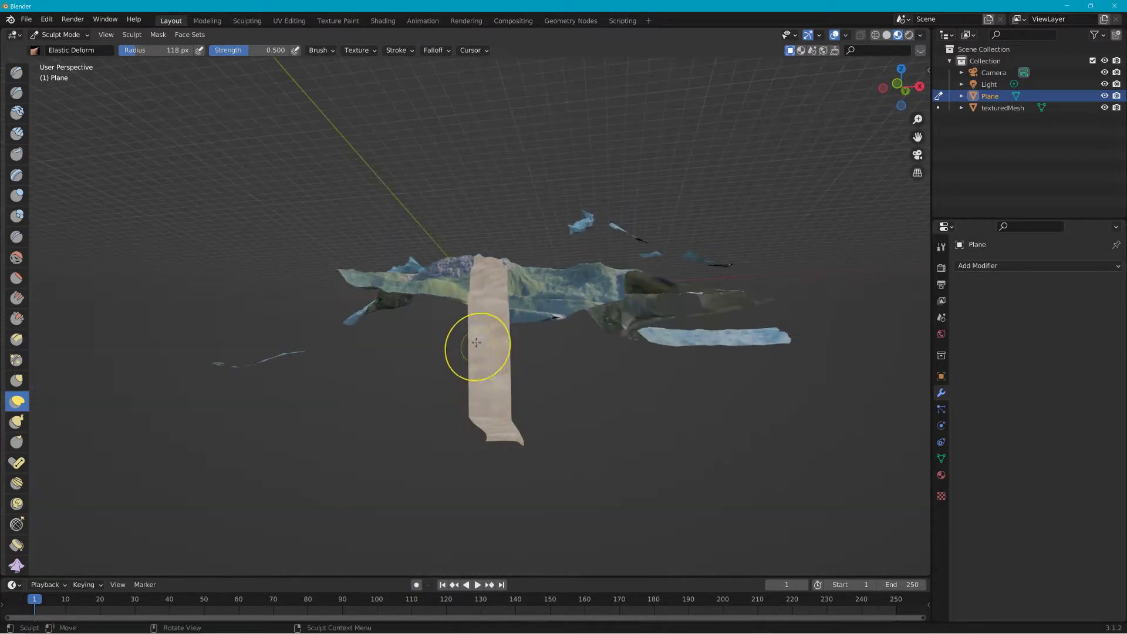
Step: Continue Elastic Deform strokes on the plane's lower section to push it toward the terrain
scroll(470, 355, up, 4)
drag(472, 362, 503, 370)
mouse_move(483, 380)
mouse_down()
mouse_move(545, 399)
mouse_move(515, 399)
mouse_up()
mouse_move(519, 397)
middle_down()
mouse_move(440, 437)
mouse_move(337, 411)
mouse_move(358, 365)
mouse_move(496, 389)
mouse_move(447, 376)
mouse_move(511, 357)
mouse_move(614, 351)
middle_up()
middle_drag(555, 297, 563, 338)
Step: Increase the brush radius to about 201 px and deform the plane's middle section against the slope
key(f)
click(562, 298)
drag(524, 286, 504, 281)
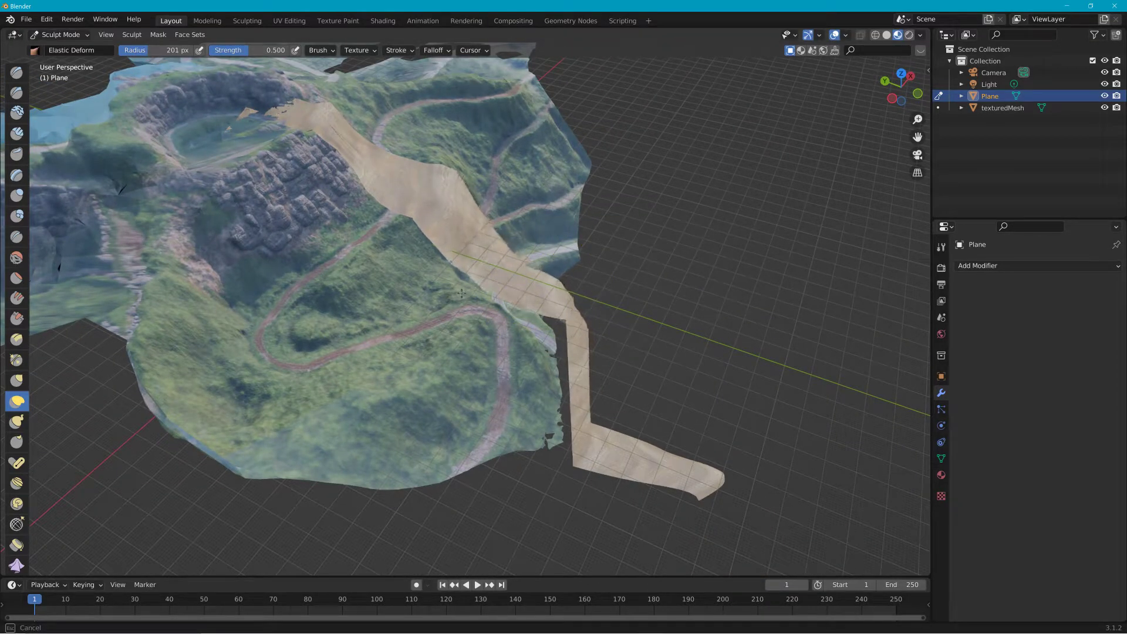
middle_drag(454, 301, 465, 303)
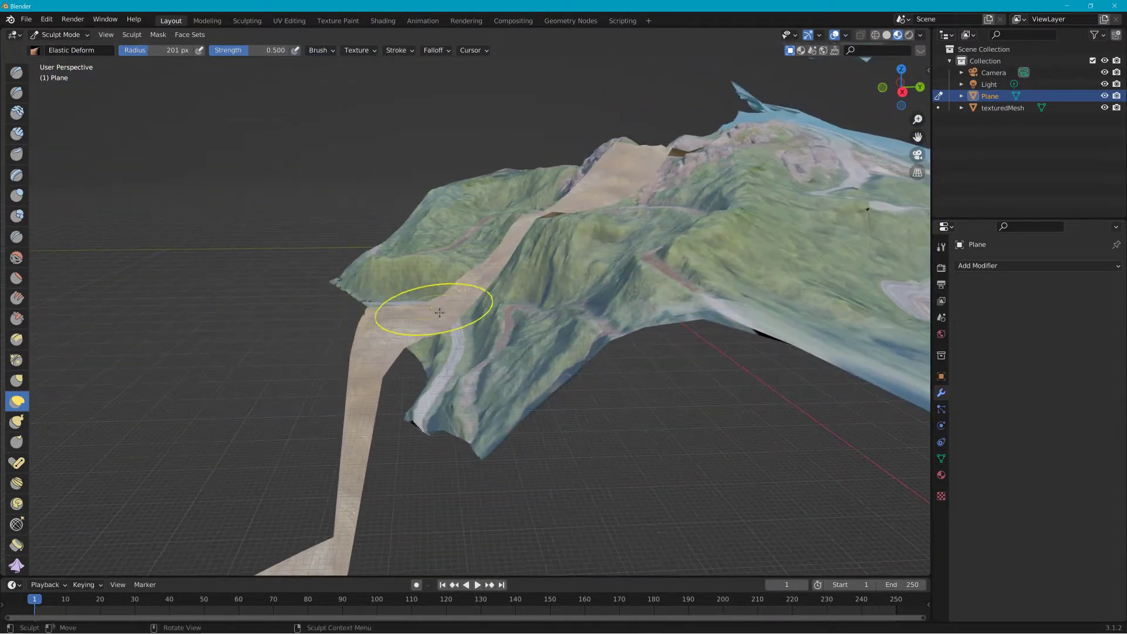
Step: Reduce the brush radius to about 111 px and fit the plane's edge against the hillside
key(f)
click(430, 305)
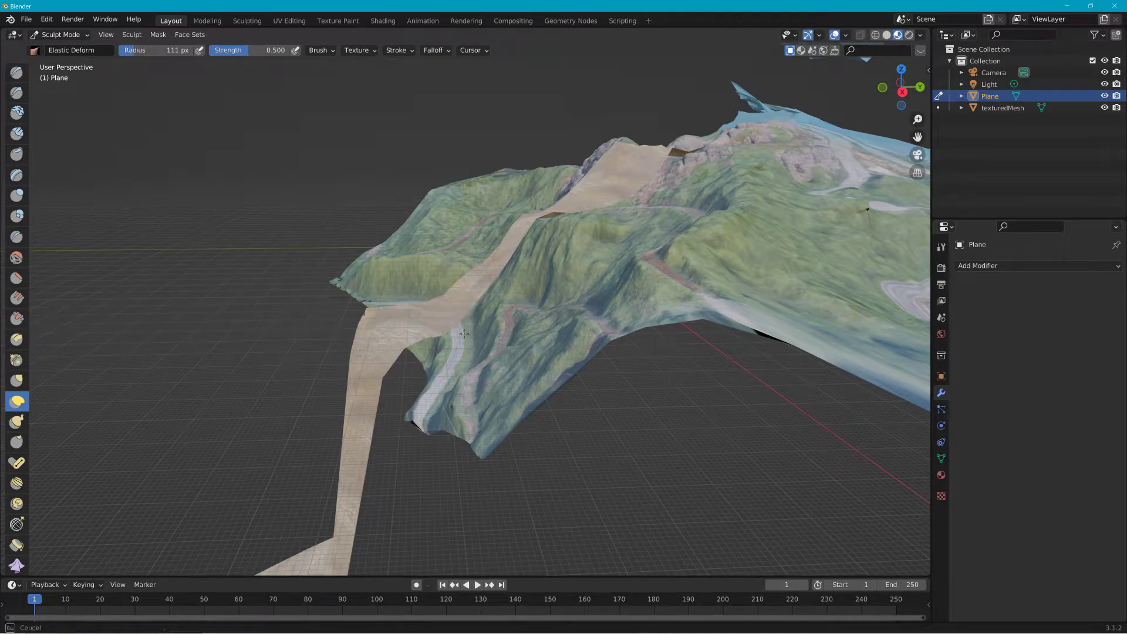
mouse_move(390, 319)
mouse_down()
mouse_move(402, 362)
mouse_move(388, 340)
mouse_up()
drag(455, 291, 524, 328)
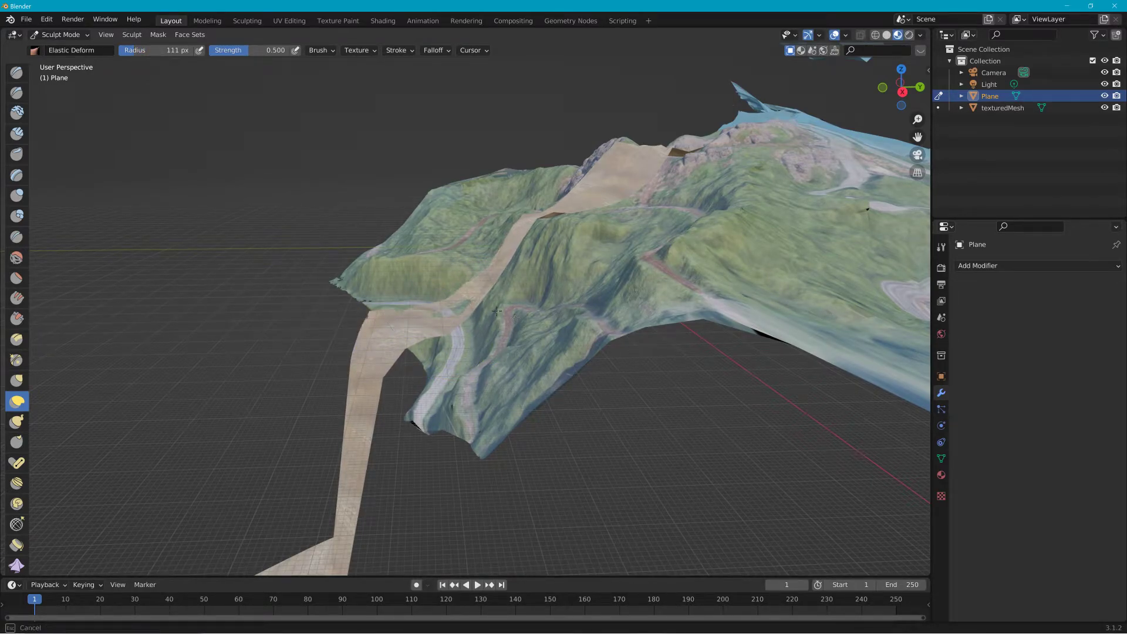
mouse_move(450, 288)
middle_down()
mouse_move(739, 338)
mouse_move(502, 252)
mouse_move(412, 313)
middle_up()
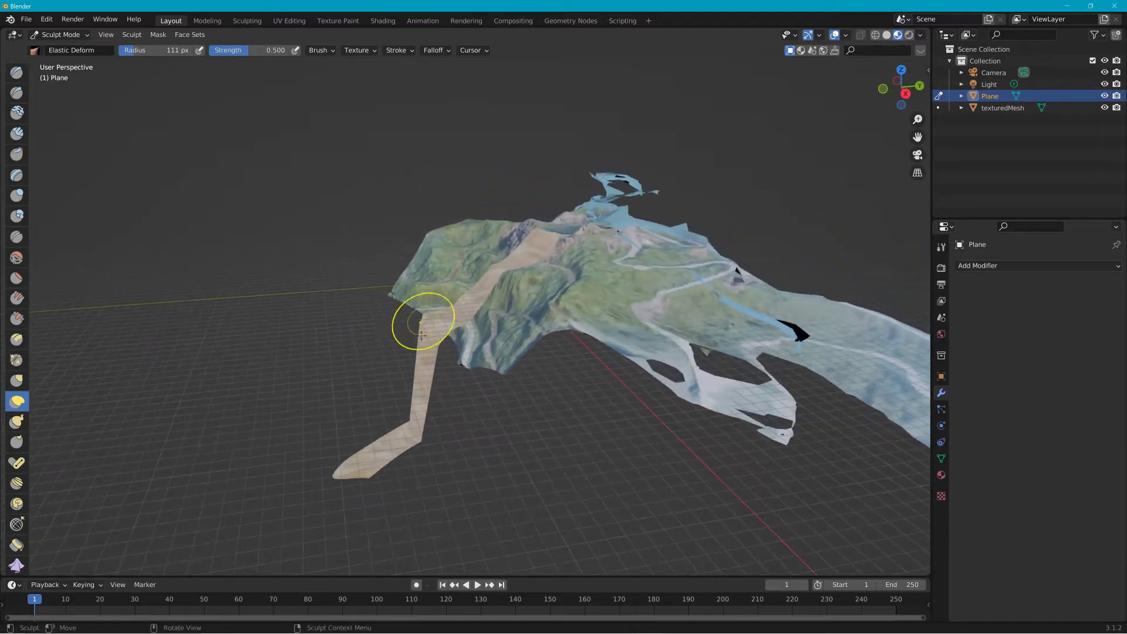
middle_drag(382, 378, 410, 327)
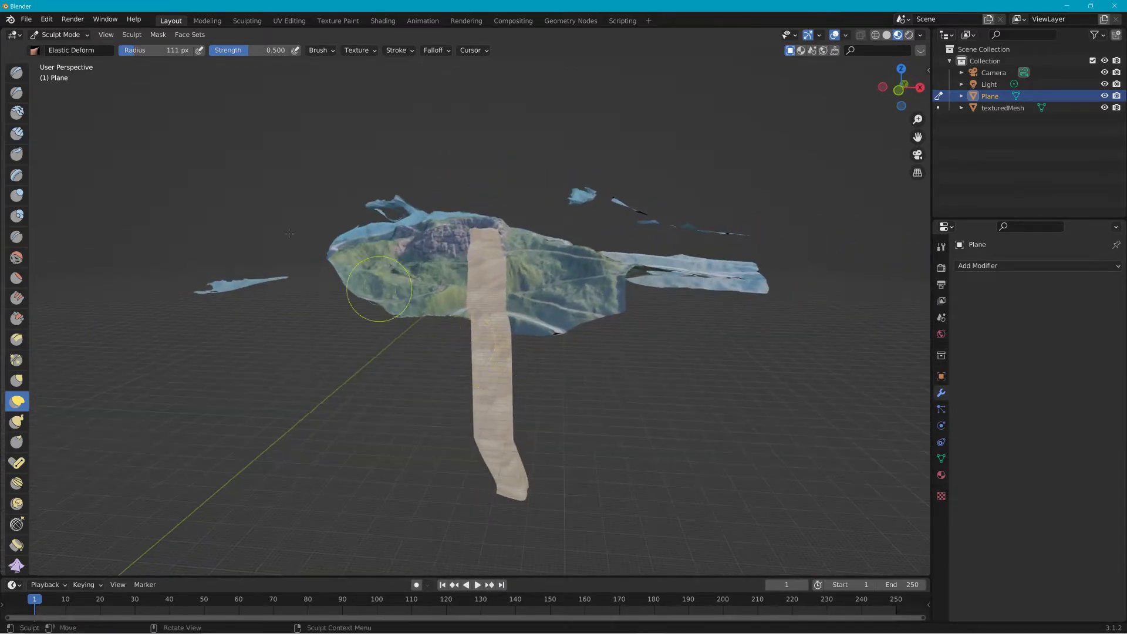
Step: Switch to Edit Mode and delete the vertices of the plane's lower end hanging below the terrain
click(58, 35)
click(64, 60)
drag(413, 355, 616, 570)
middle_drag(617, 571, 526, 527)
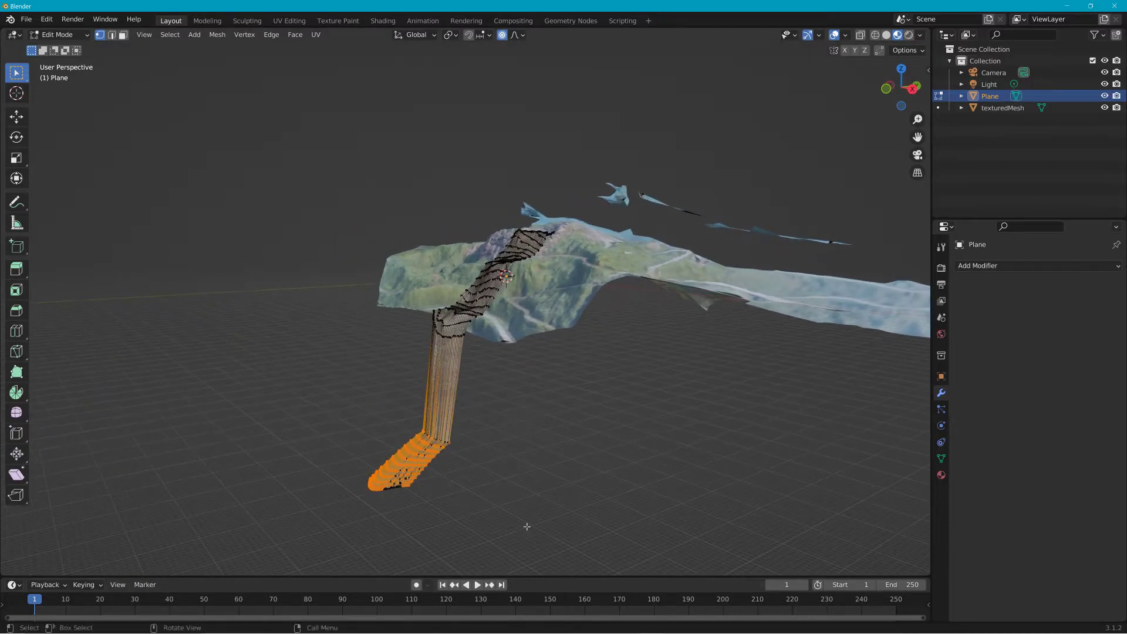
key(x)
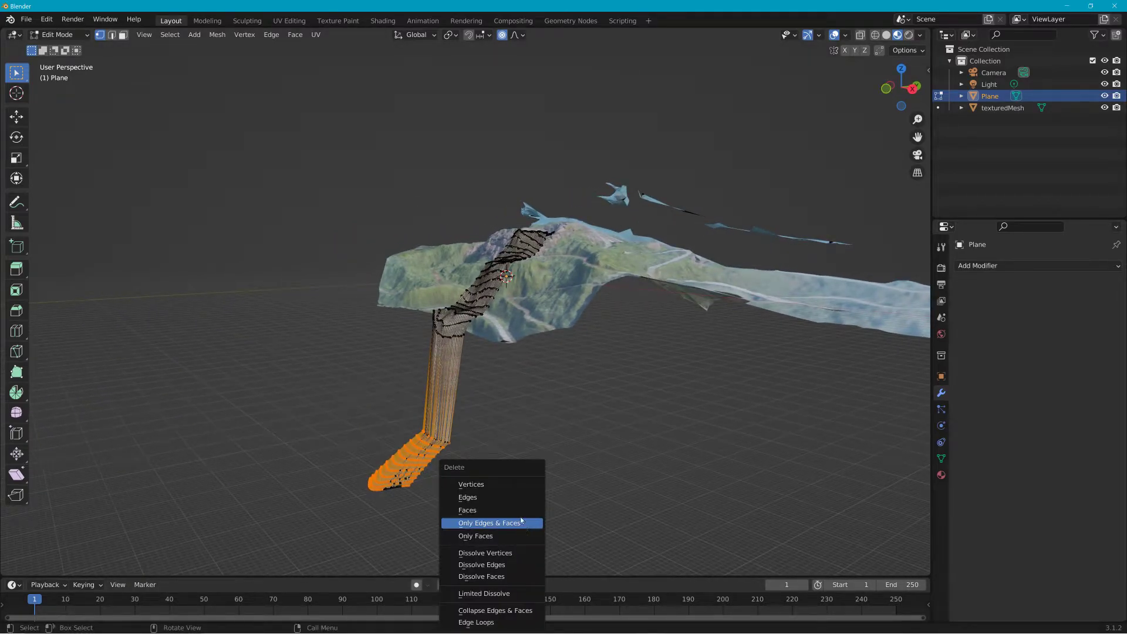
click(505, 481)
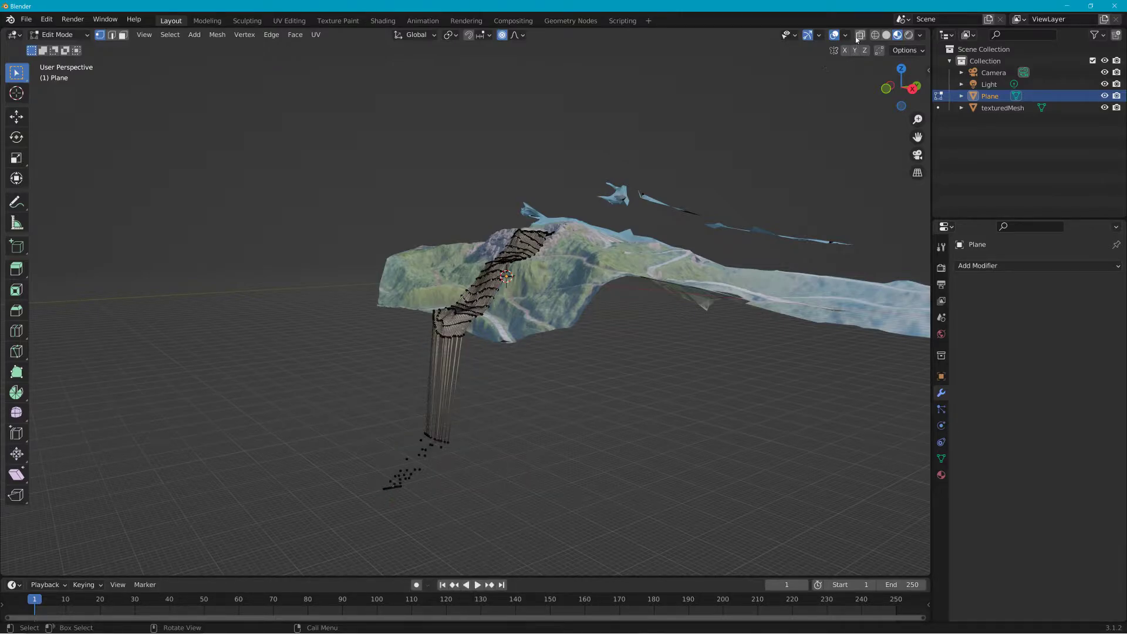
Step: Enable X-ray and delete the remaining stray vertices at the bottom of the plane
click(859, 35)
drag(294, 513, 501, 432)
key(x)
click(500, 432)
middle_drag(483, 408, 541, 415)
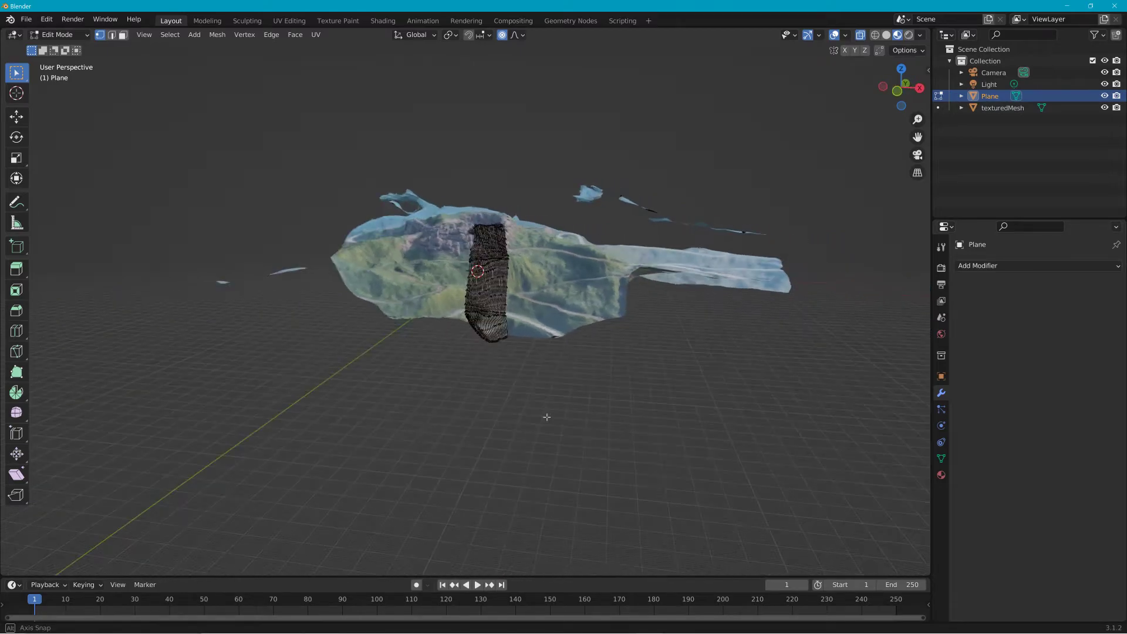
Step: Return the plane to Object Mode
scroll(538, 368, up, 5)
scroll(538, 367, up, 4)
middle_drag(538, 367, 497, 349)
scroll(464, 370, down, 2)
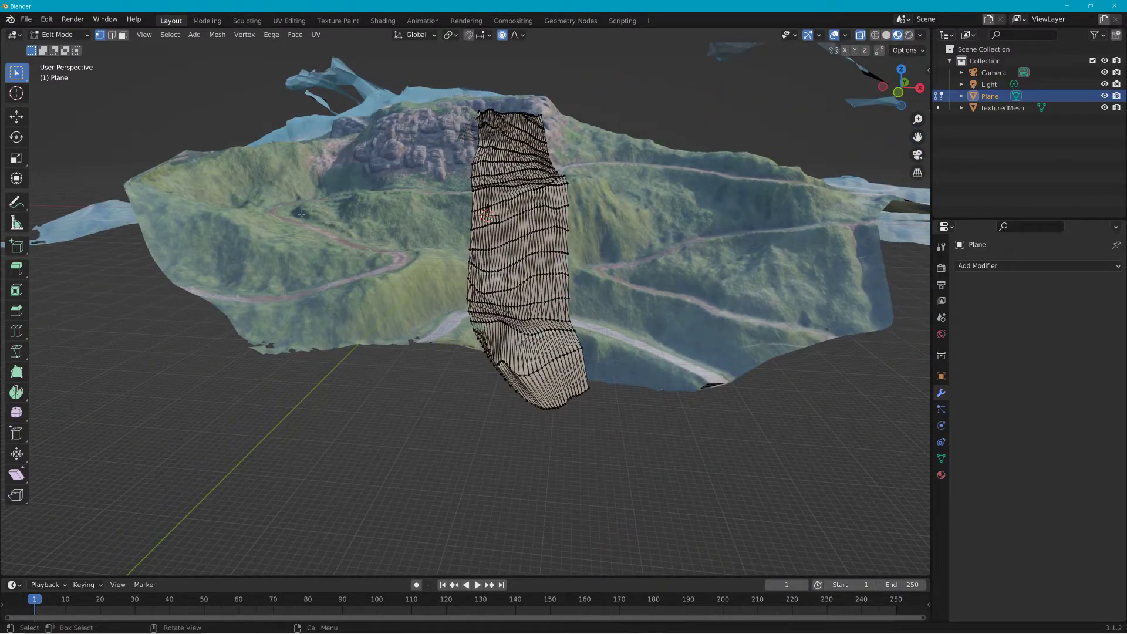
click(25, 19)
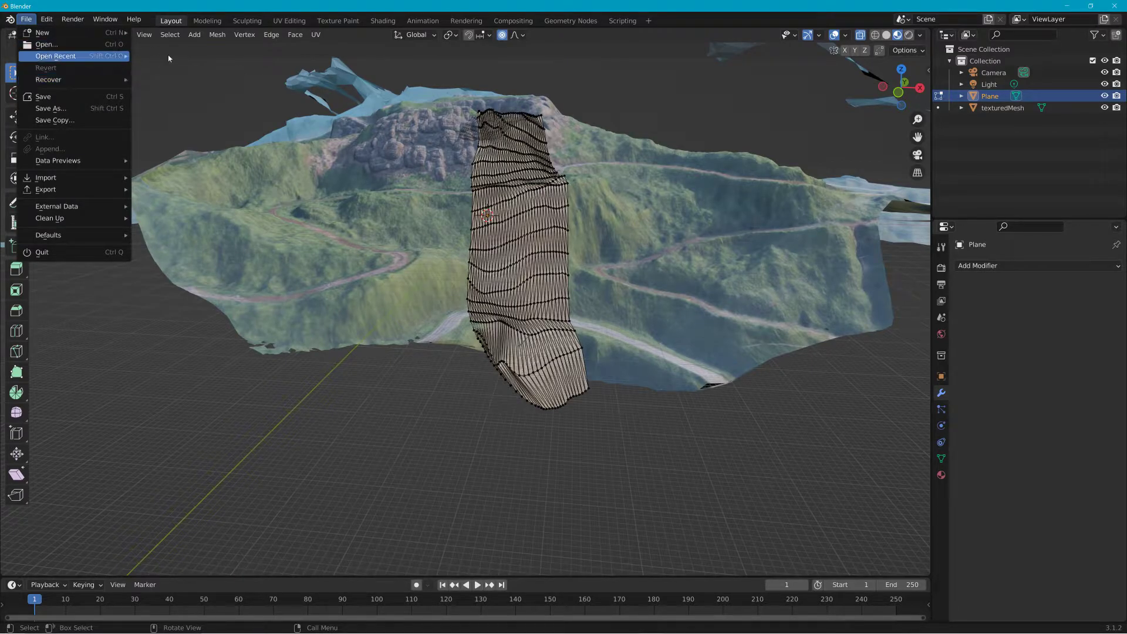
click(59, 35)
click(56, 45)
middle_drag(157, 77, 446, 188)
Step: Delete the textured terrain mesh, the light and the camera, leaving only the plane
click(1000, 107)
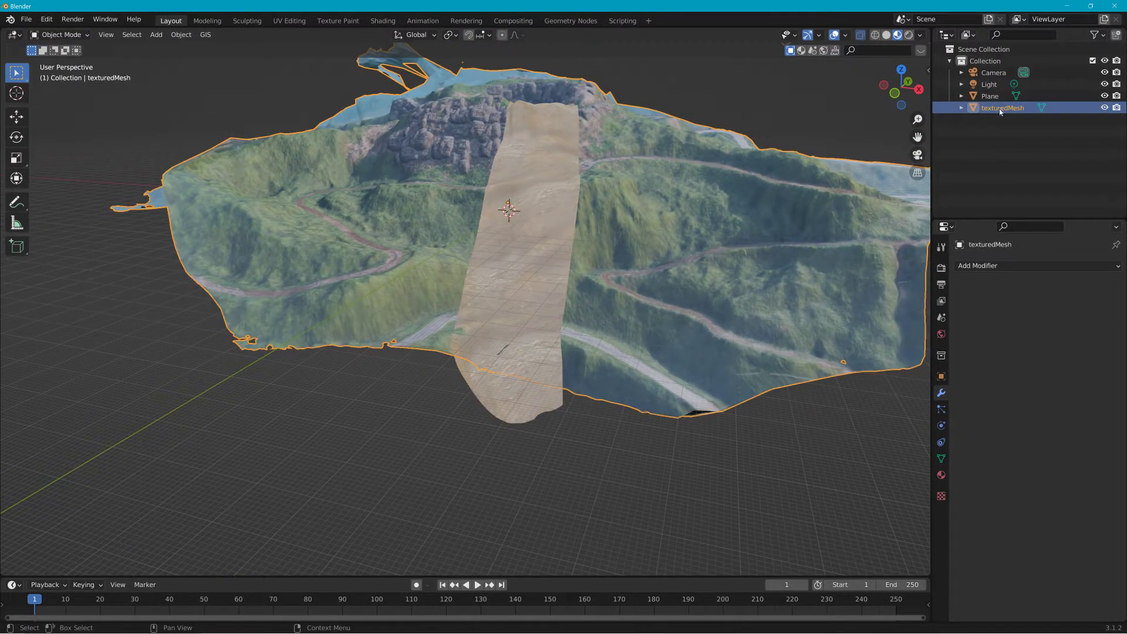
key(Delete)
click(999, 88)
key(Delete)
click(997, 77)
key(Delete)
click(992, 73)
middle_drag(529, 146, 813, 254)
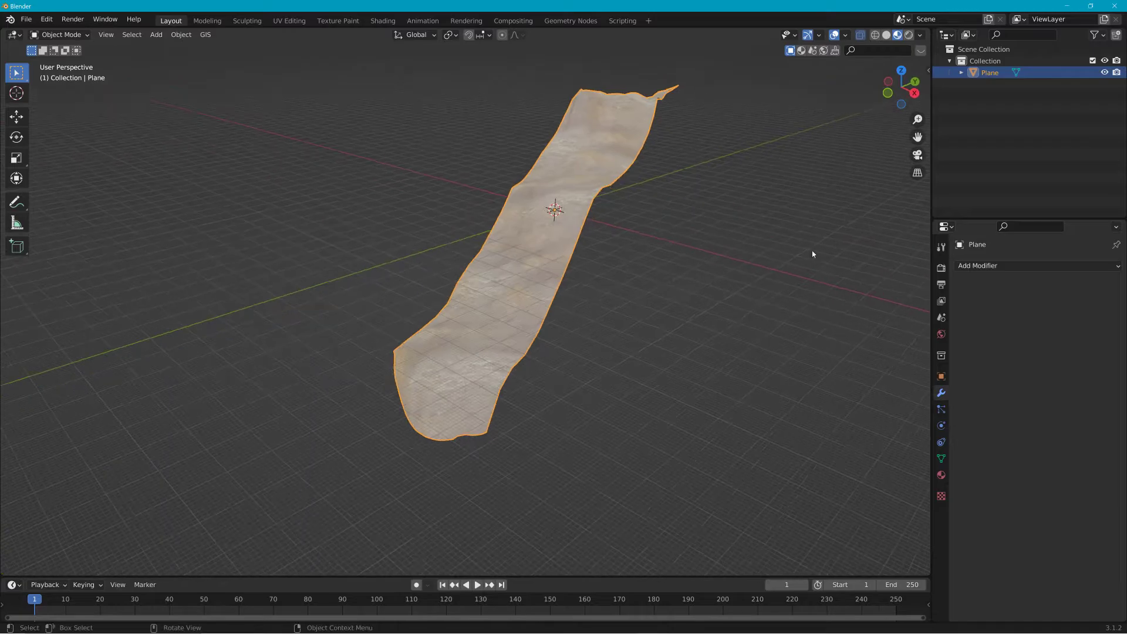
Step: Add two Plain Axes empties to the scene
click(181, 35)
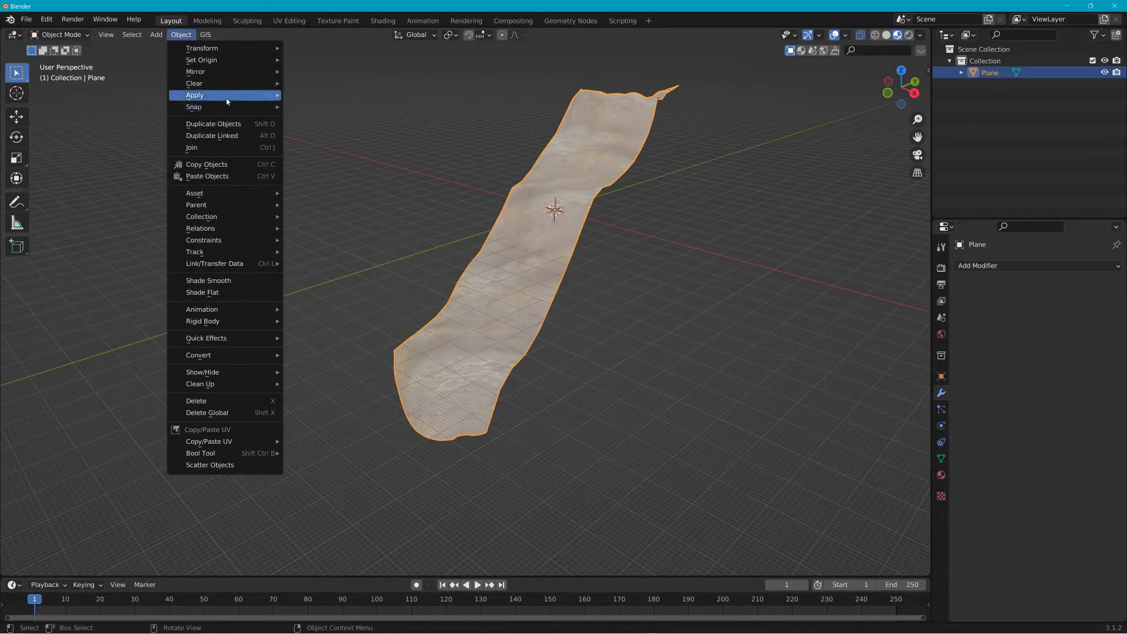
mouse_move(227, 99)
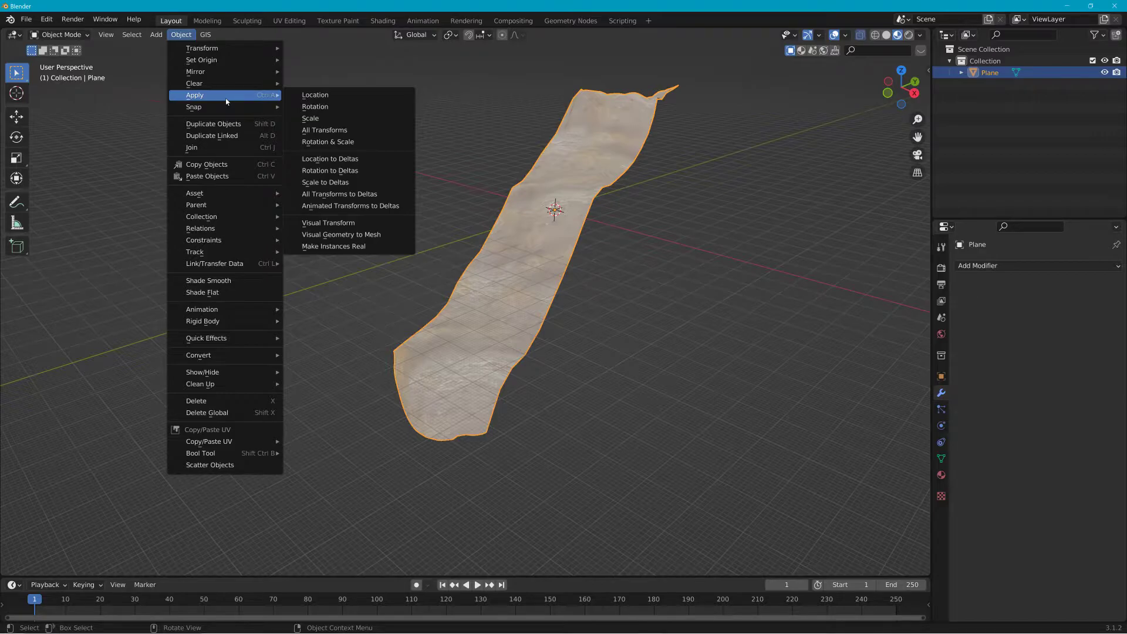
mouse_move(156, 34)
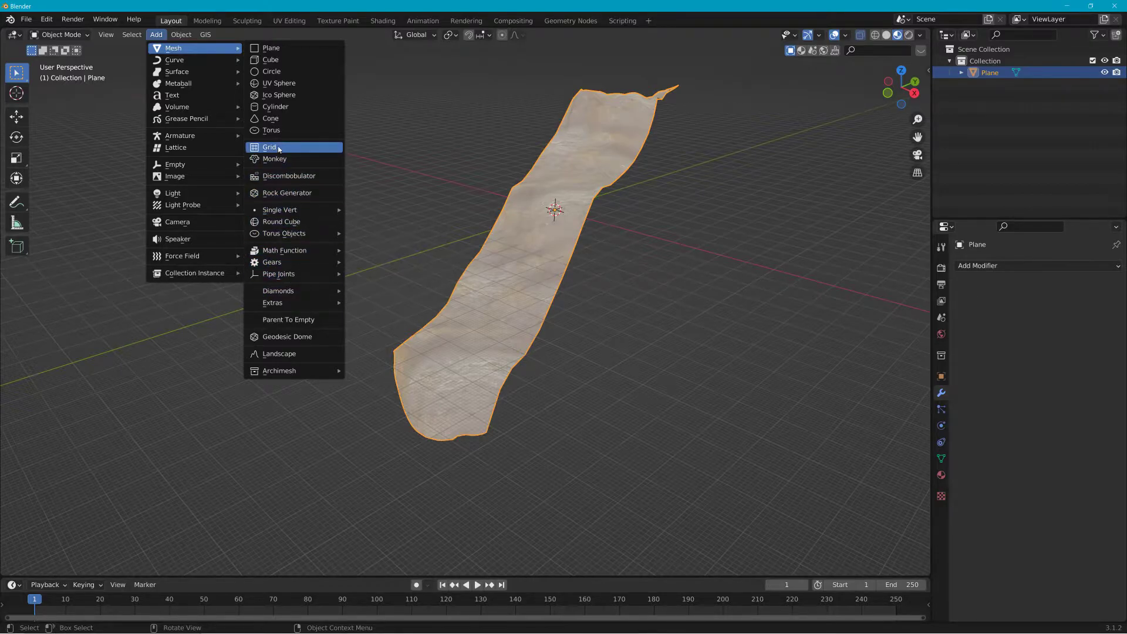
mouse_move(223, 169)
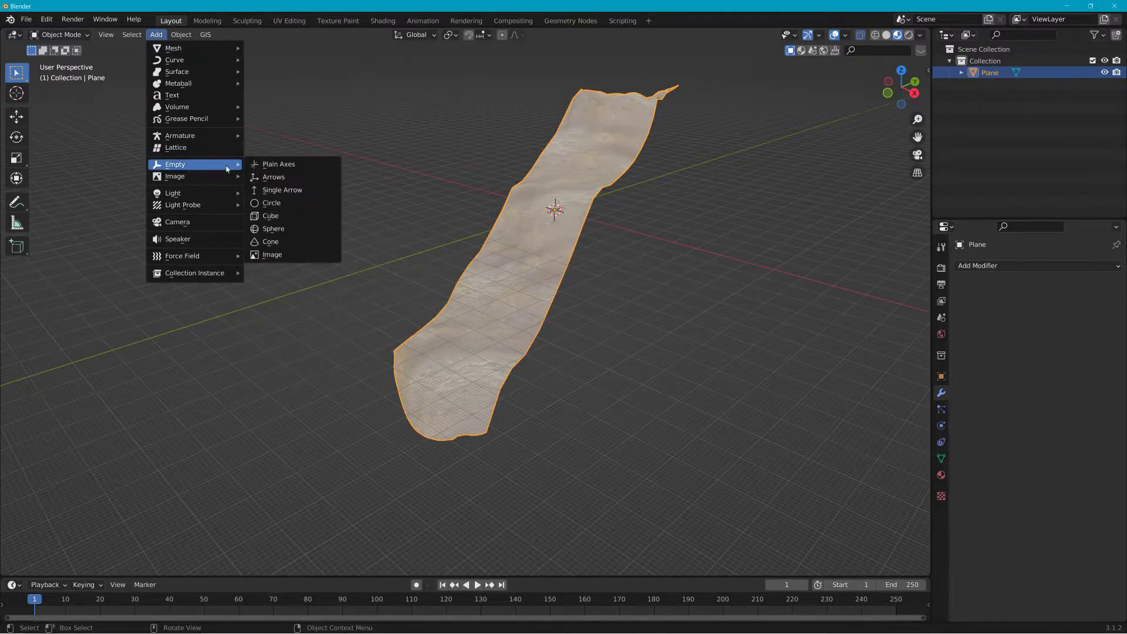
click(278, 164)
click(151, 36)
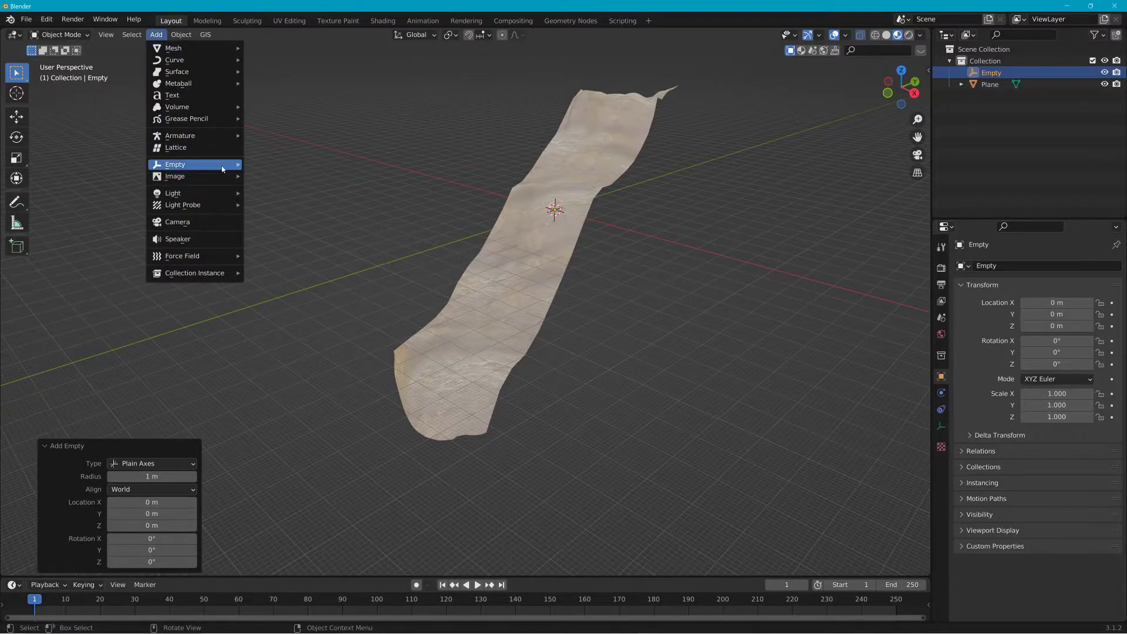
click(278, 165)
Step: Rename the two empties Base00 and Start01
double_click(993, 73)
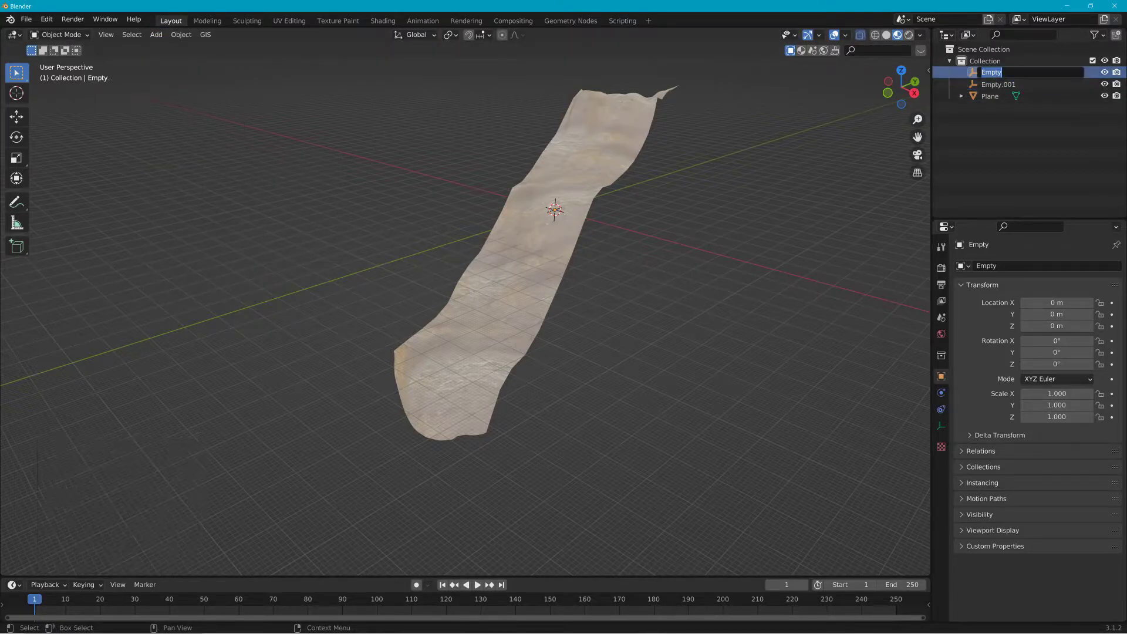
text(Base00)
key(Return)
double_click(1000, 85)
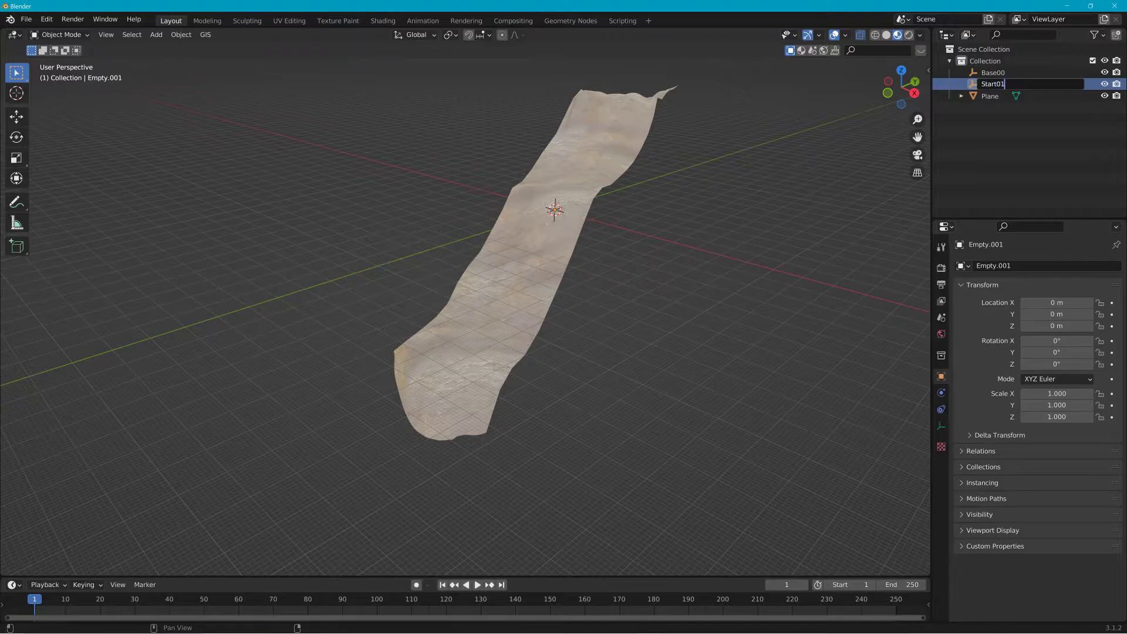
key(Return)
Step: Parent Start01 under Base00 and the plane under Start01 in the outliner
drag(992, 101, 968, 69)
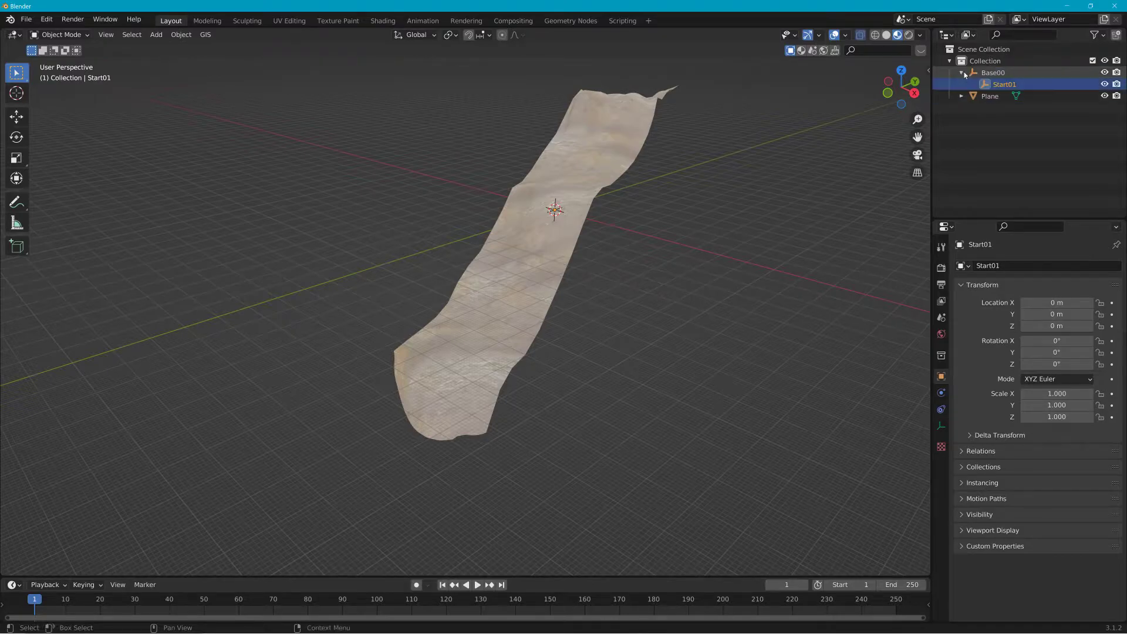
click(987, 97)
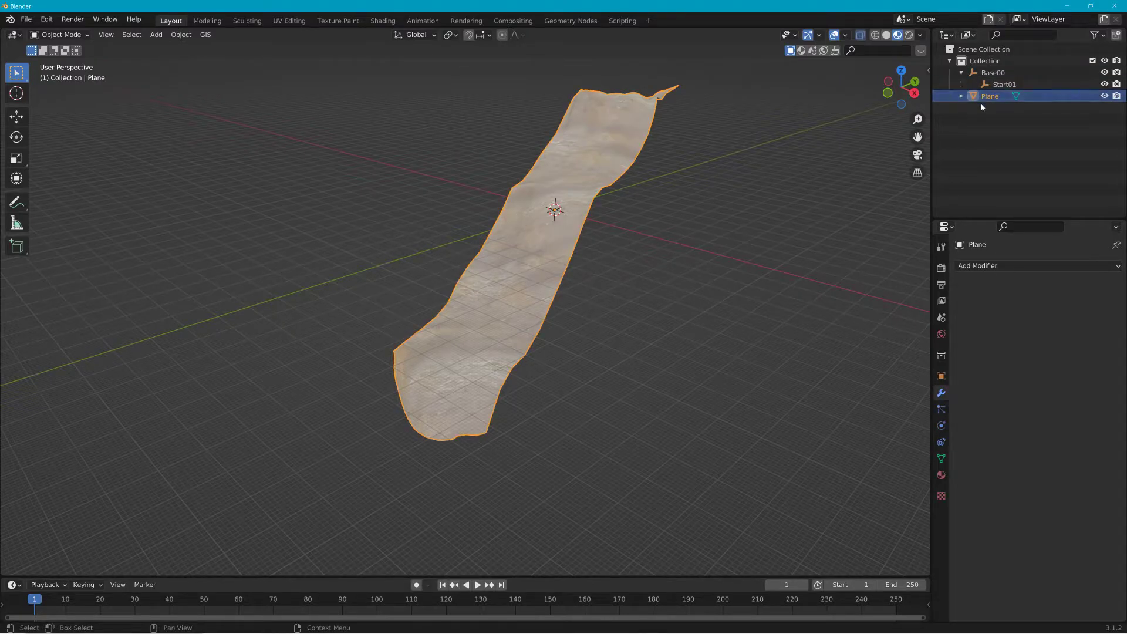
drag(982, 104, 986, 89)
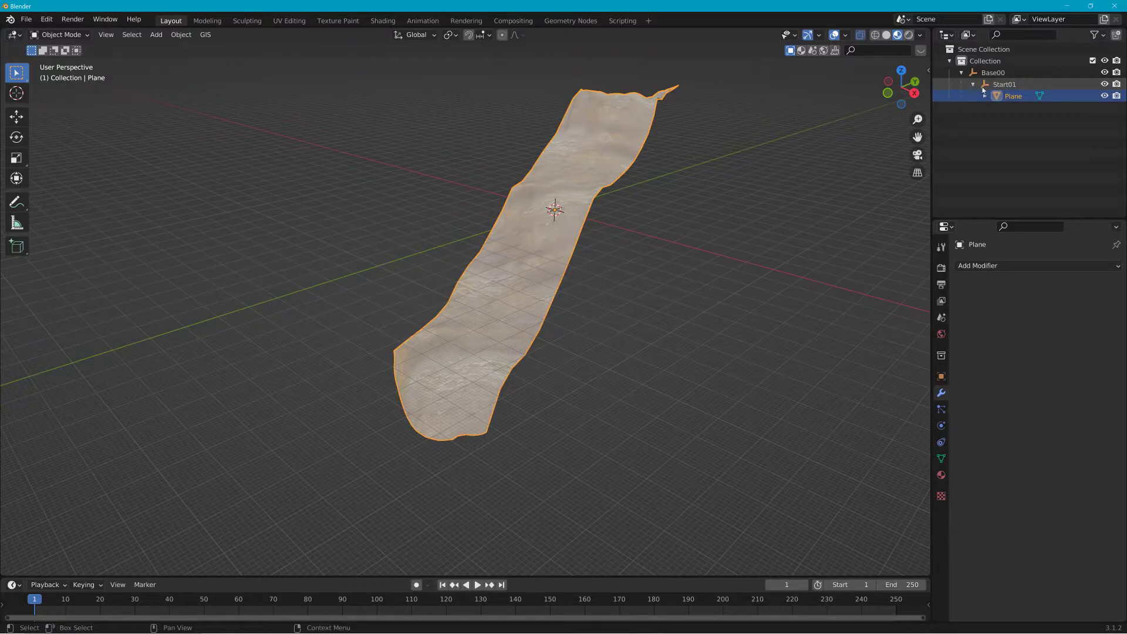
Step: Duplicate the plane in place and rename the copy Colmesh-1
key(shift+d)
right_click(603, 159)
click(1016, 108)
double_click(1016, 108)
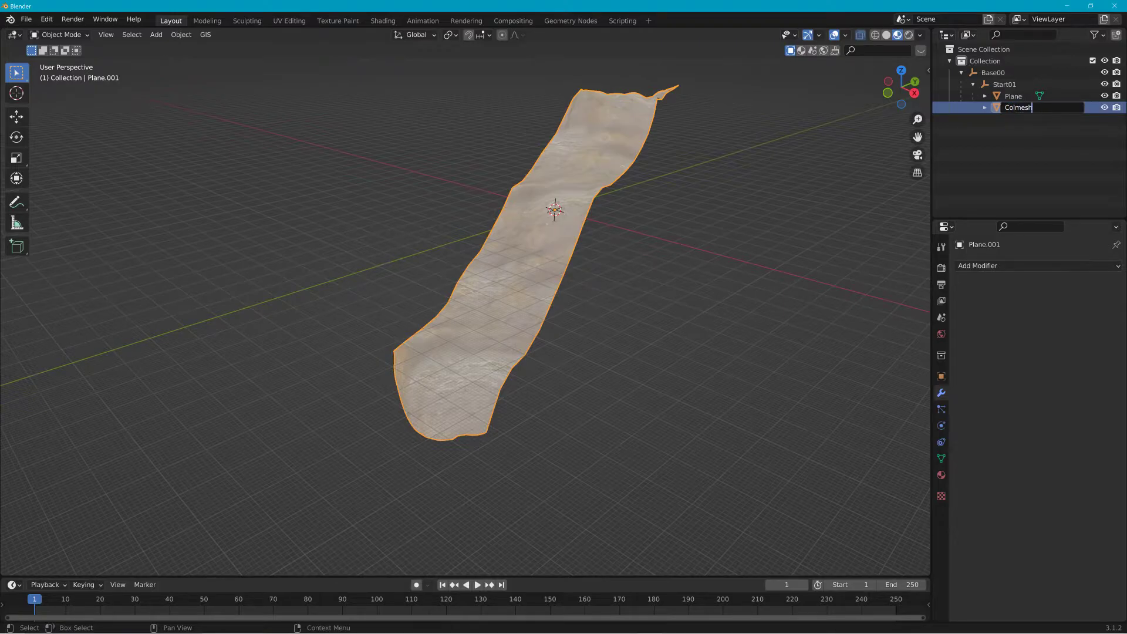
key(Return)
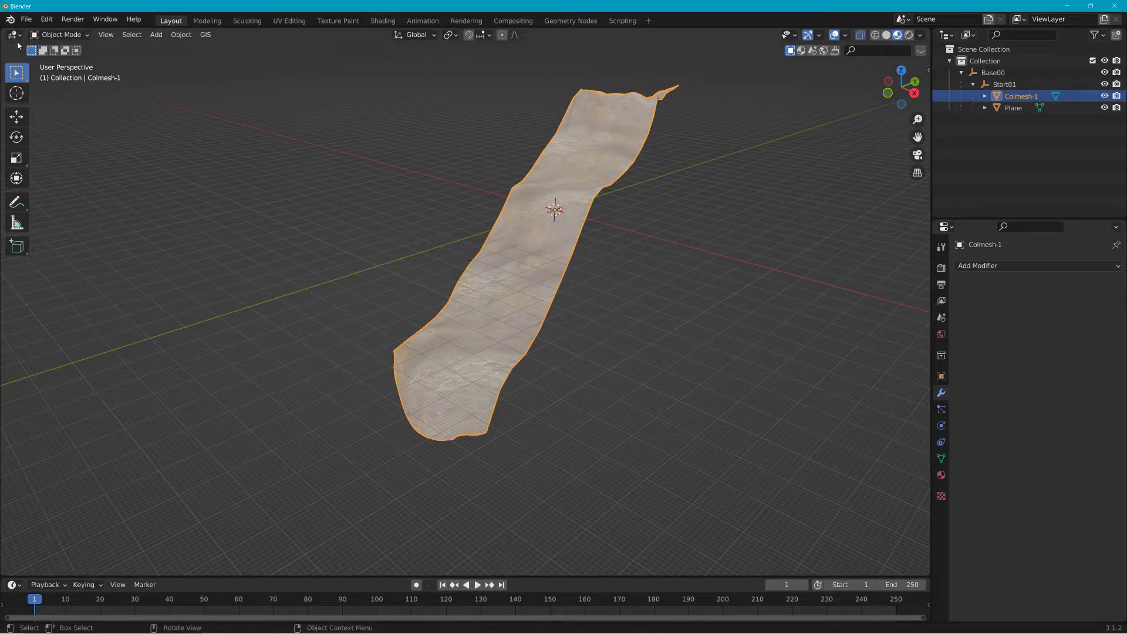
Step: Set Colmesh-1's origin to the 3D cursor and apply all of its transforms
middle_drag(372, 100, 421, 112)
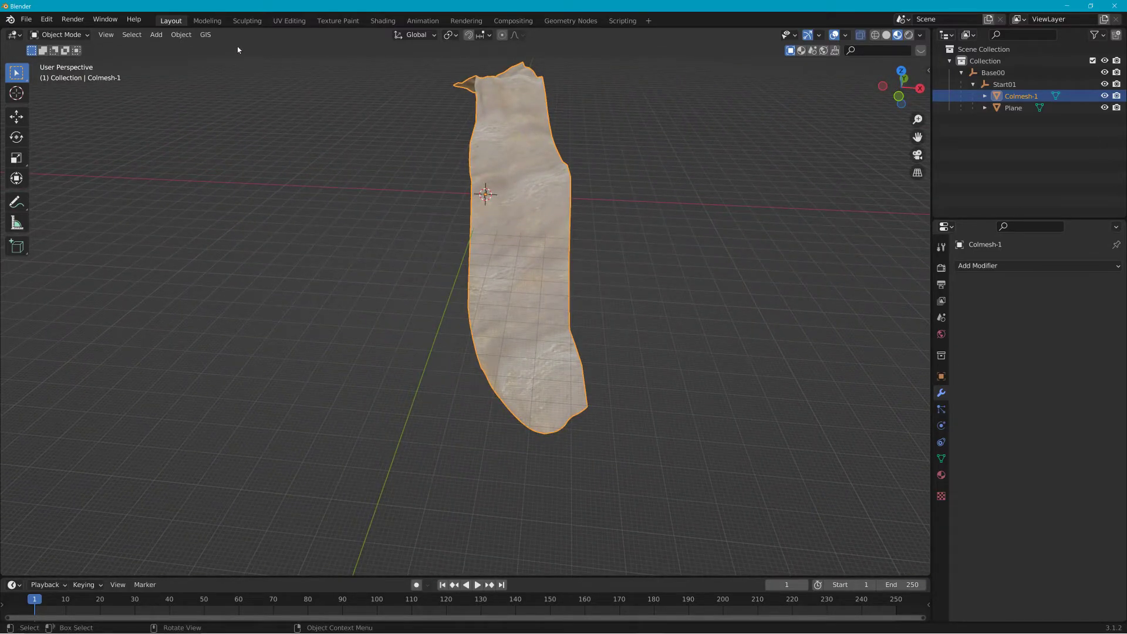
click(188, 37)
mouse_move(196, 61)
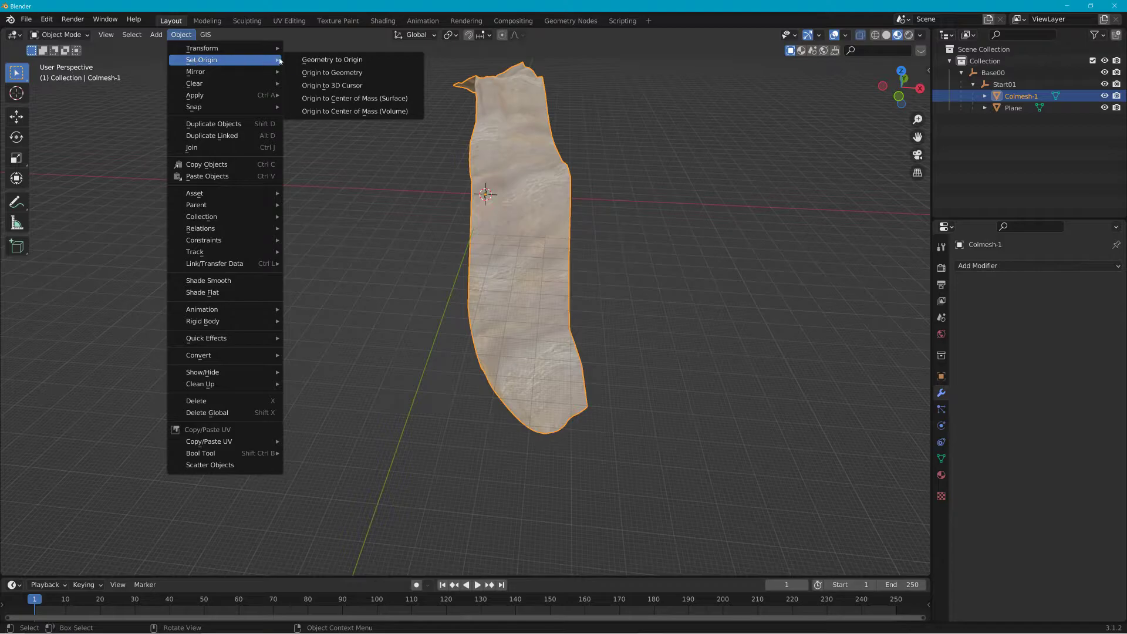
click(325, 86)
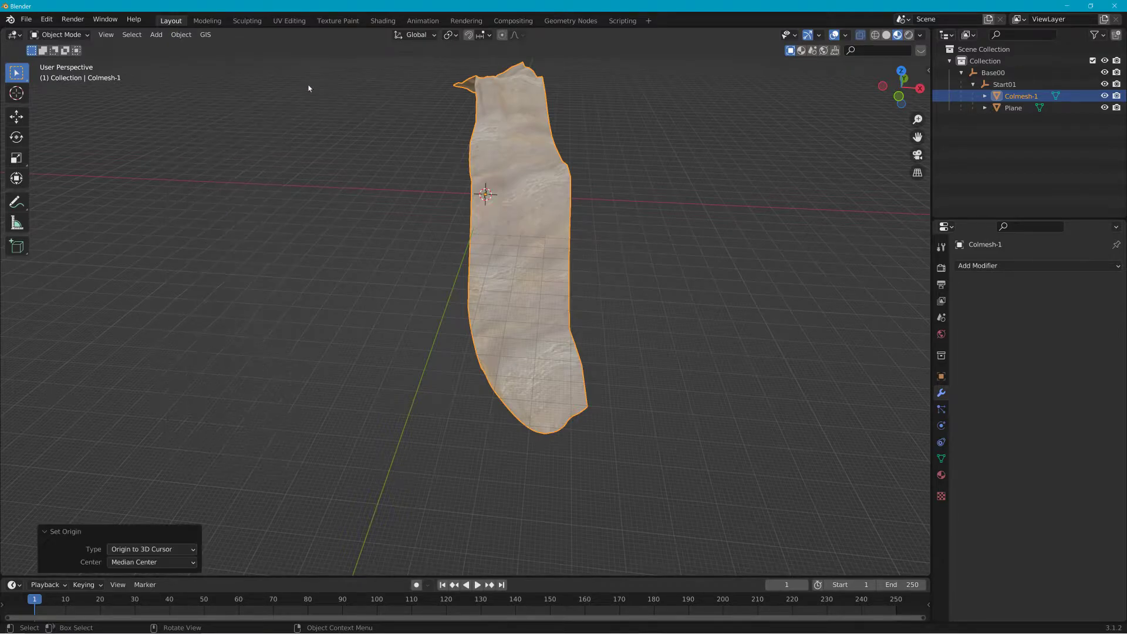
click(184, 36)
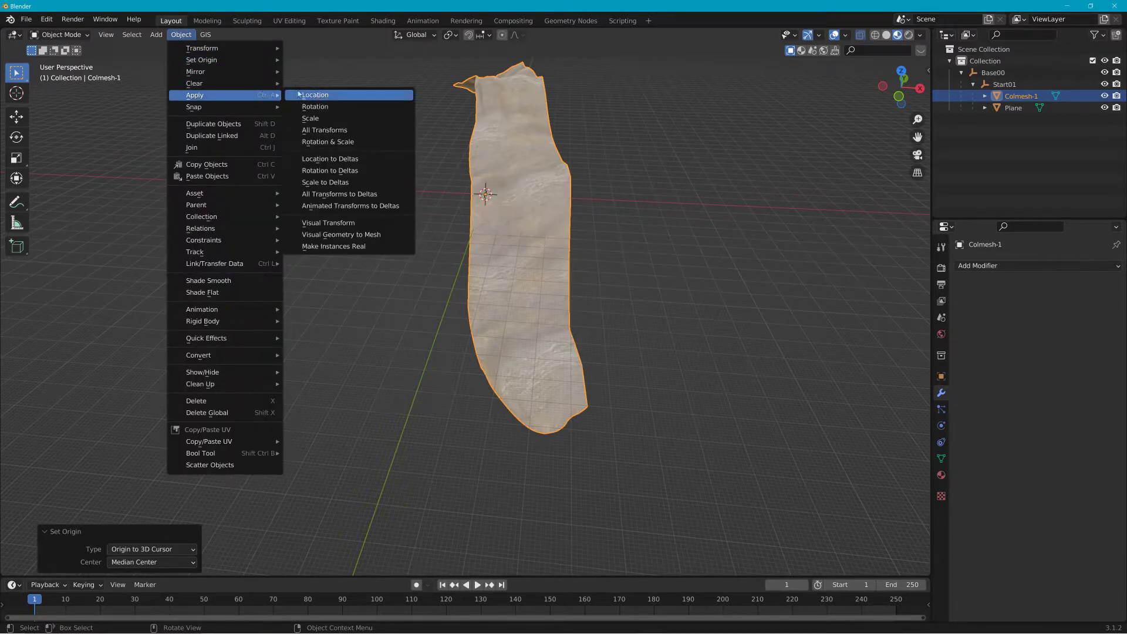
click(330, 130)
Step: Open the COLLADA exporter and browse to the Flash Flood folder inside the jungle_rock_island level's art folder
click(26, 20)
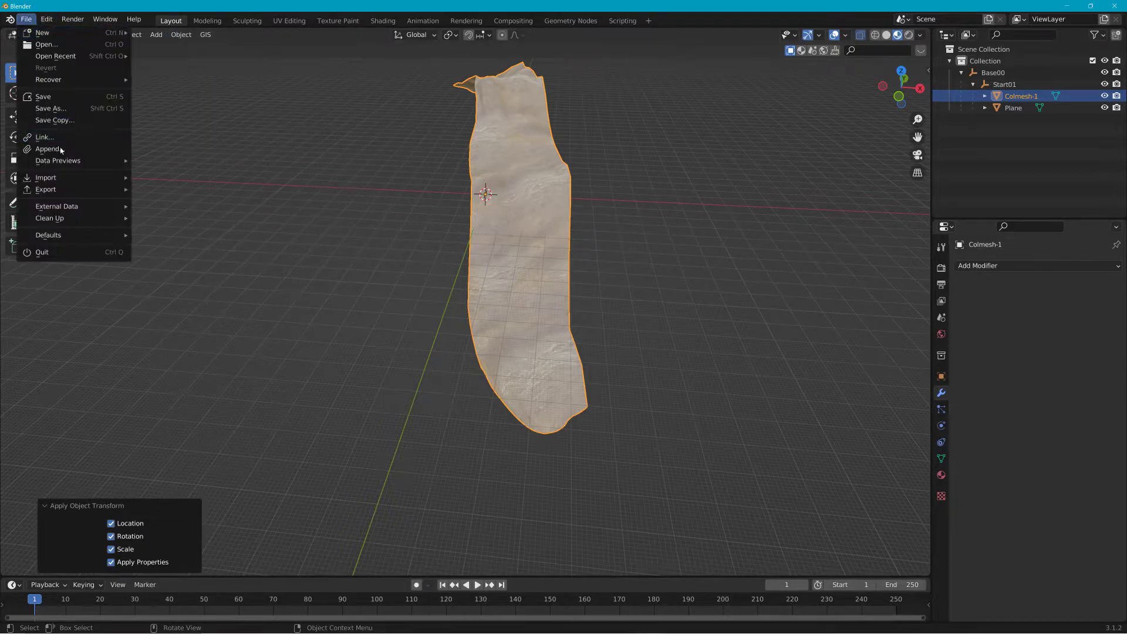
mouse_move(65, 190)
click(193, 189)
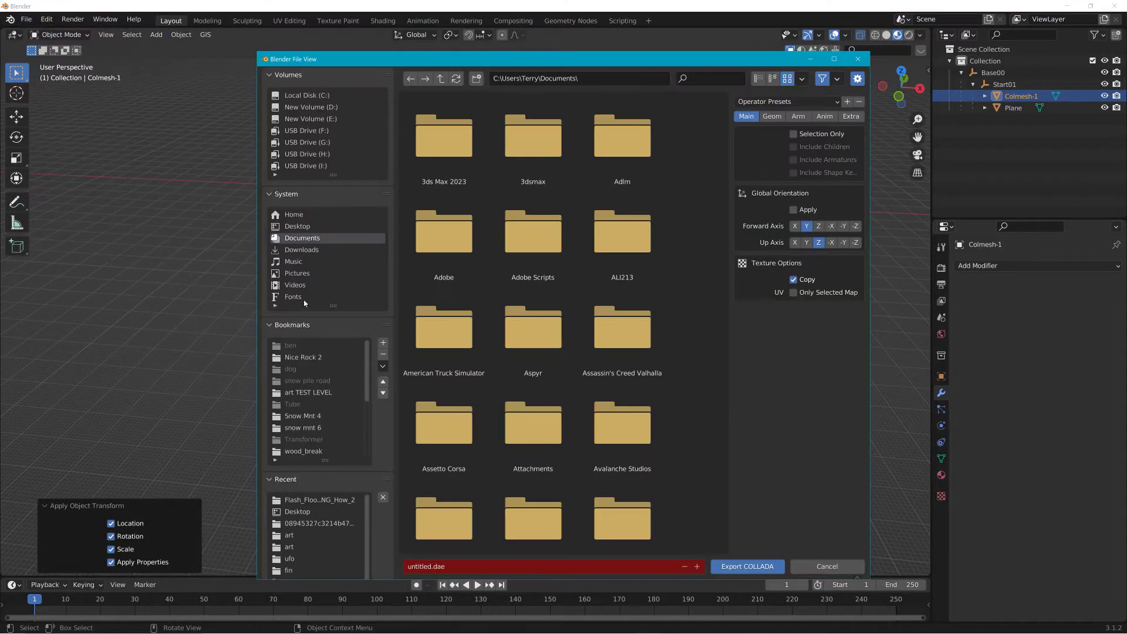
scroll(326, 520, down, 2)
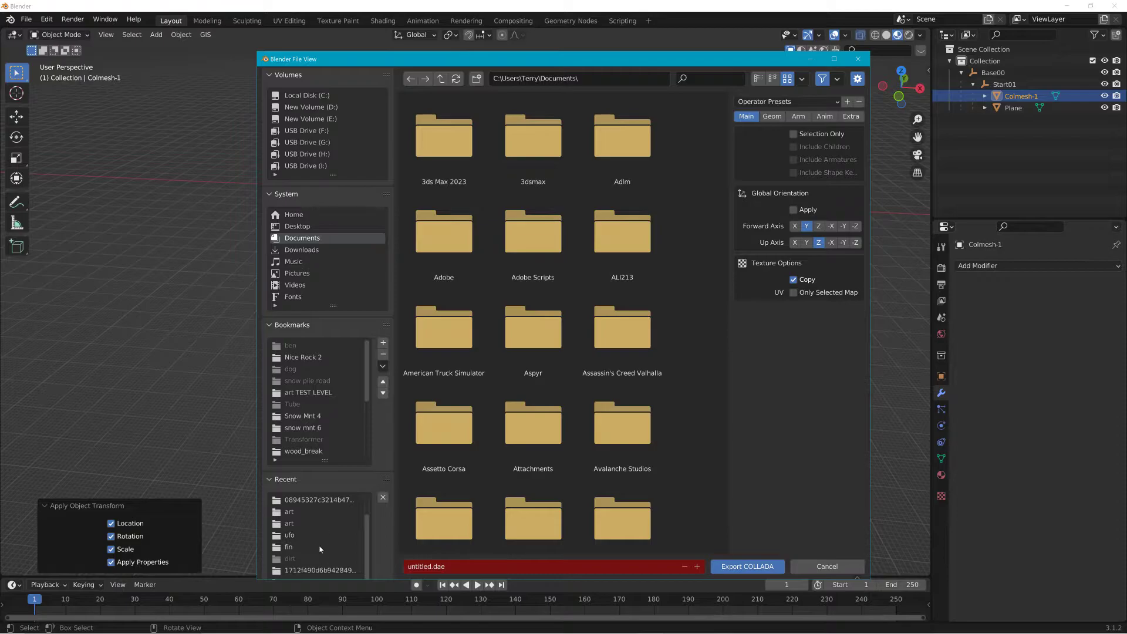
scroll(323, 419, down, 6)
scroll(324, 419, down, 3)
scroll(316, 565, down, 2)
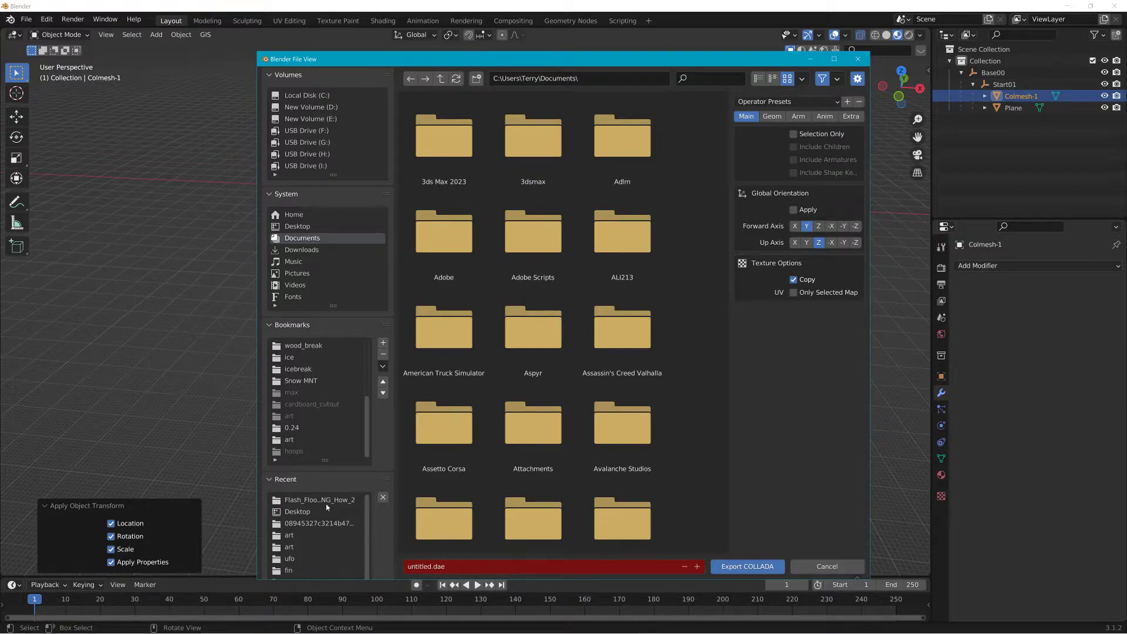
click(301, 382)
double_click(437, 78)
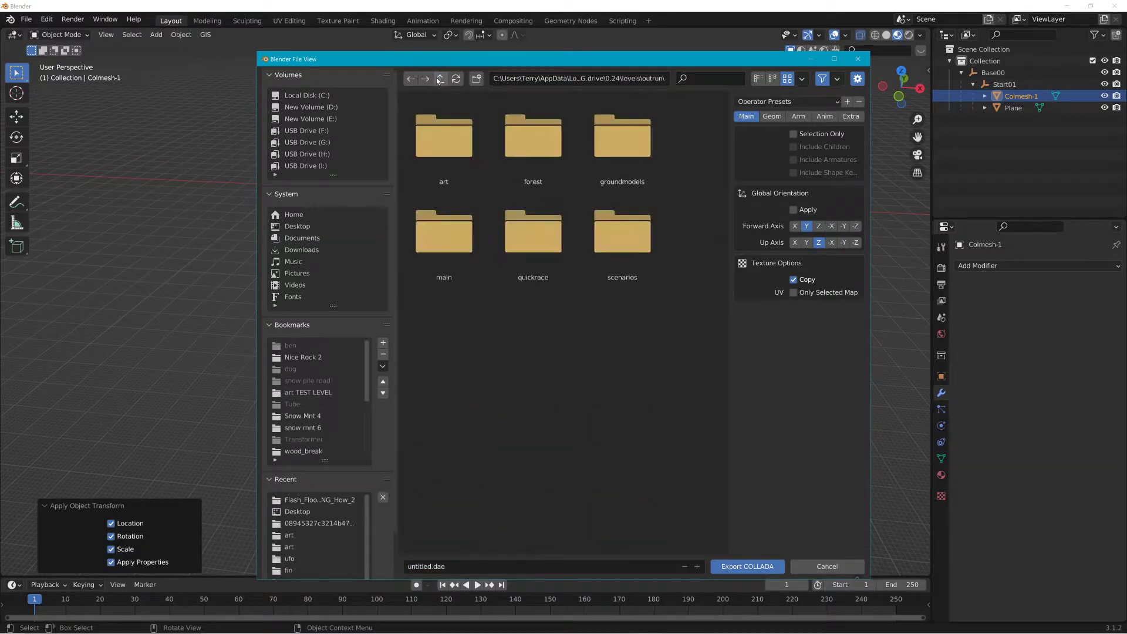
click(440, 79)
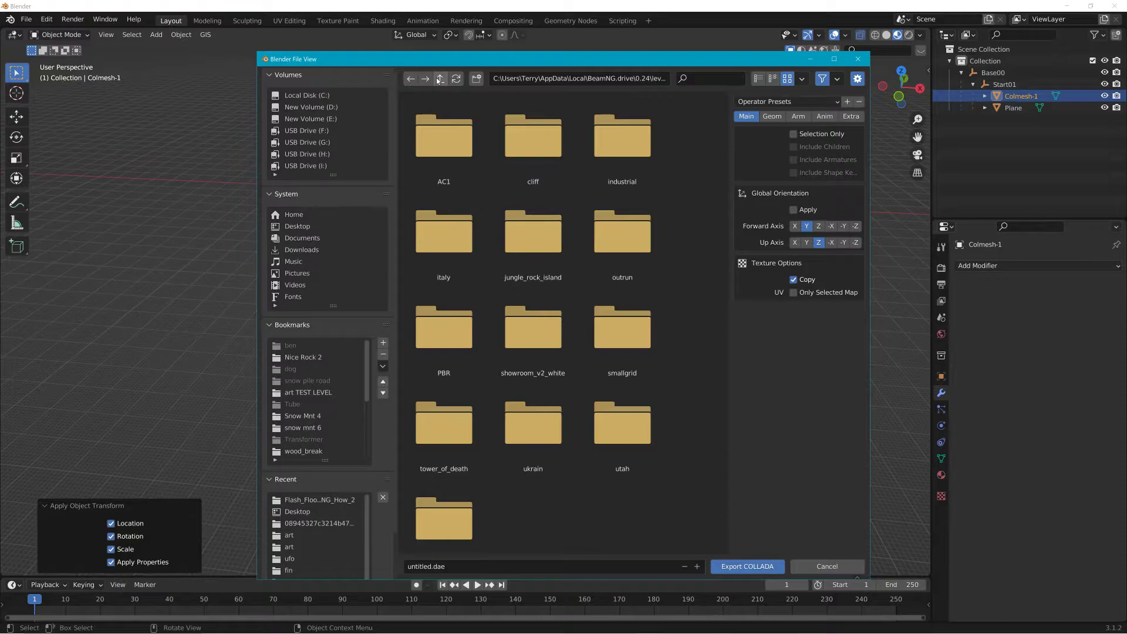
double_click(533, 212)
double_click(446, 144)
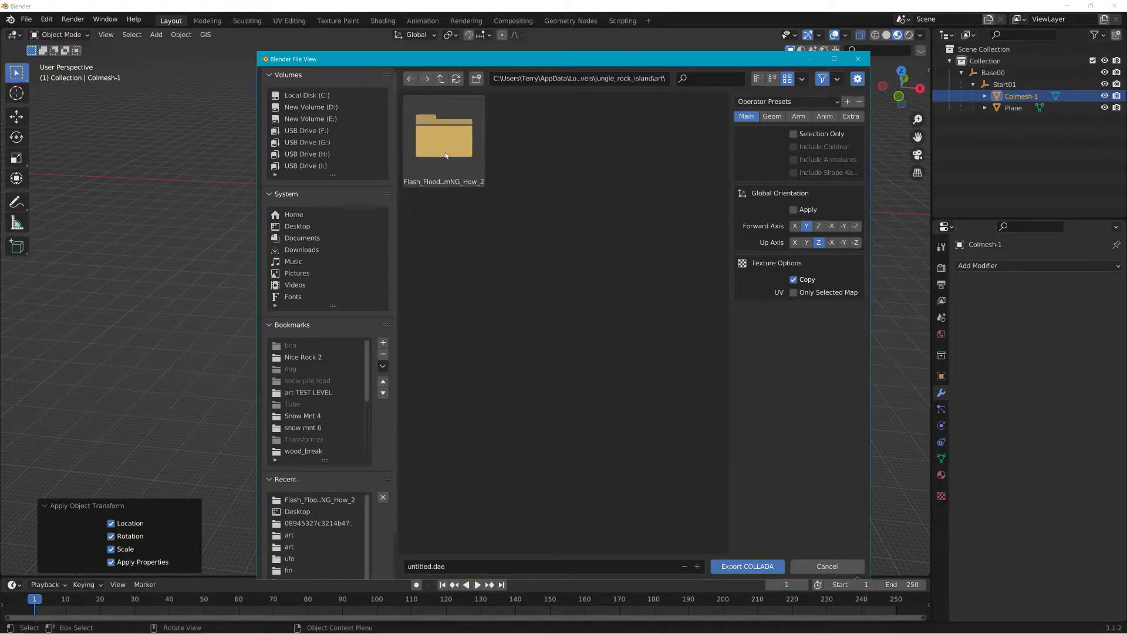
double_click(442, 154)
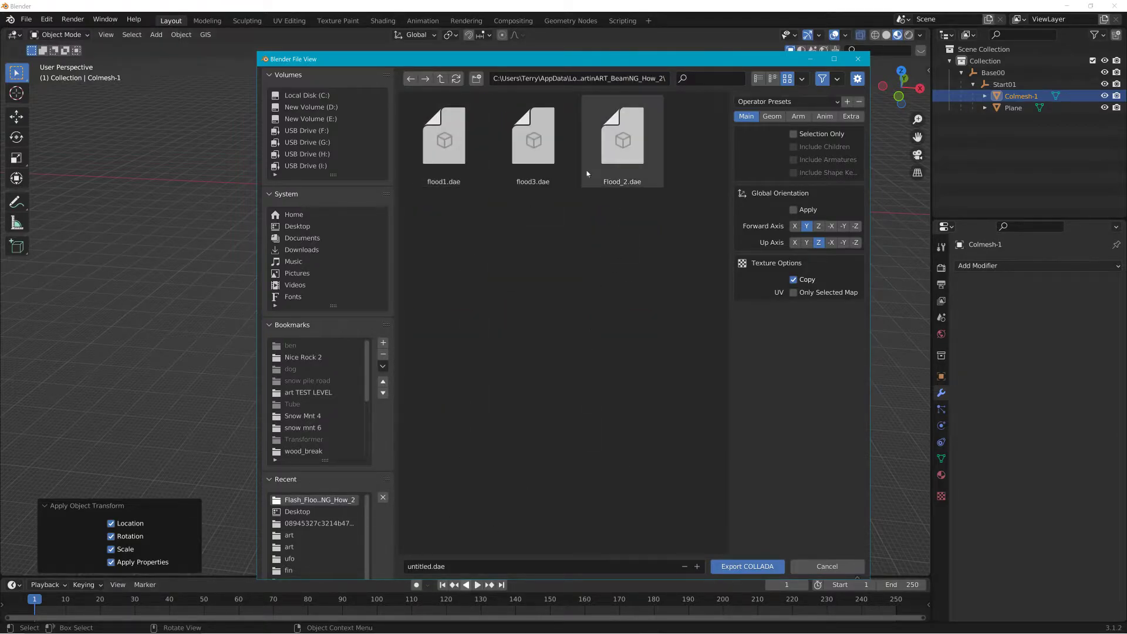
Step: Export the scene as COLLADA file flood4.dae into that folder
click(444, 141)
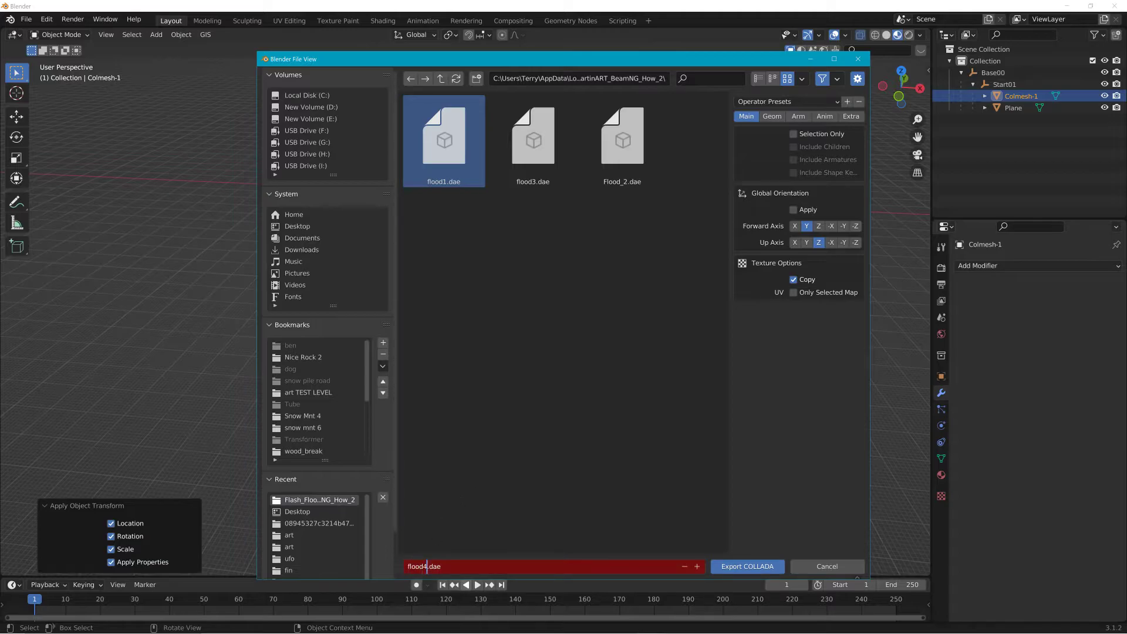
key(Return)
click(733, 567)
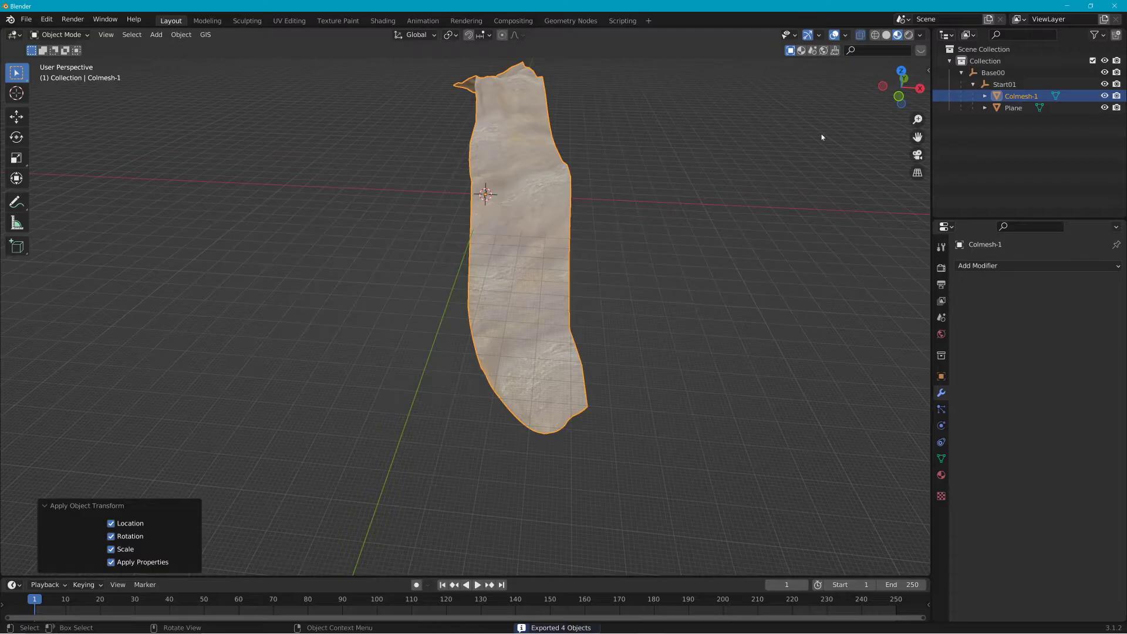
Step: Minimize Blender and launch BeamNG.drive from the desktop shortcut
click(1069, 5)
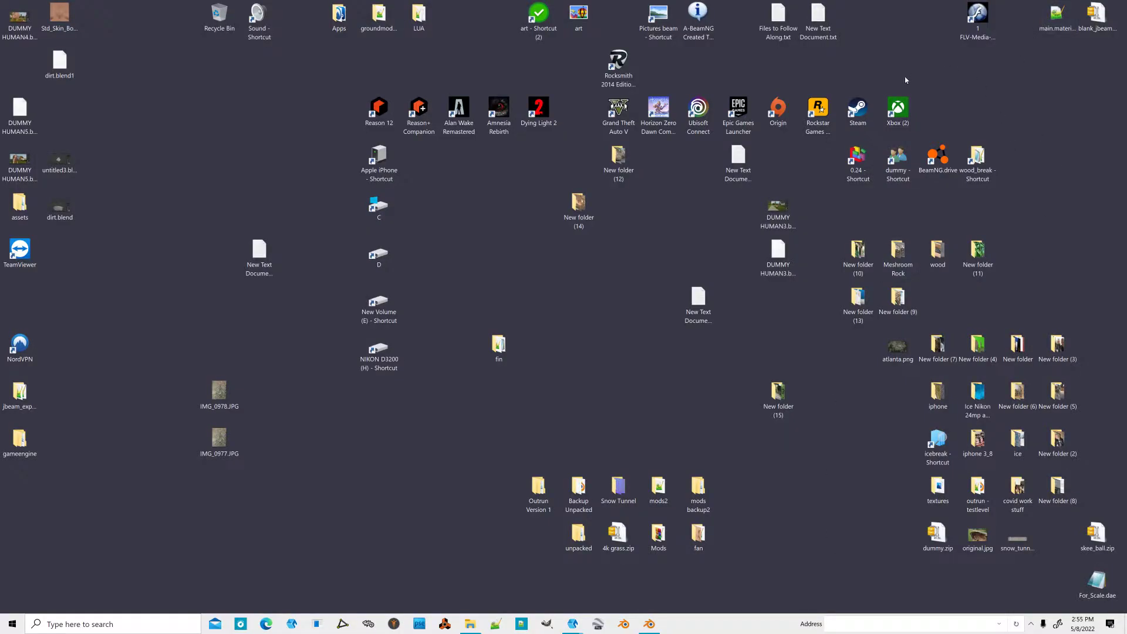
double_click(938, 157)
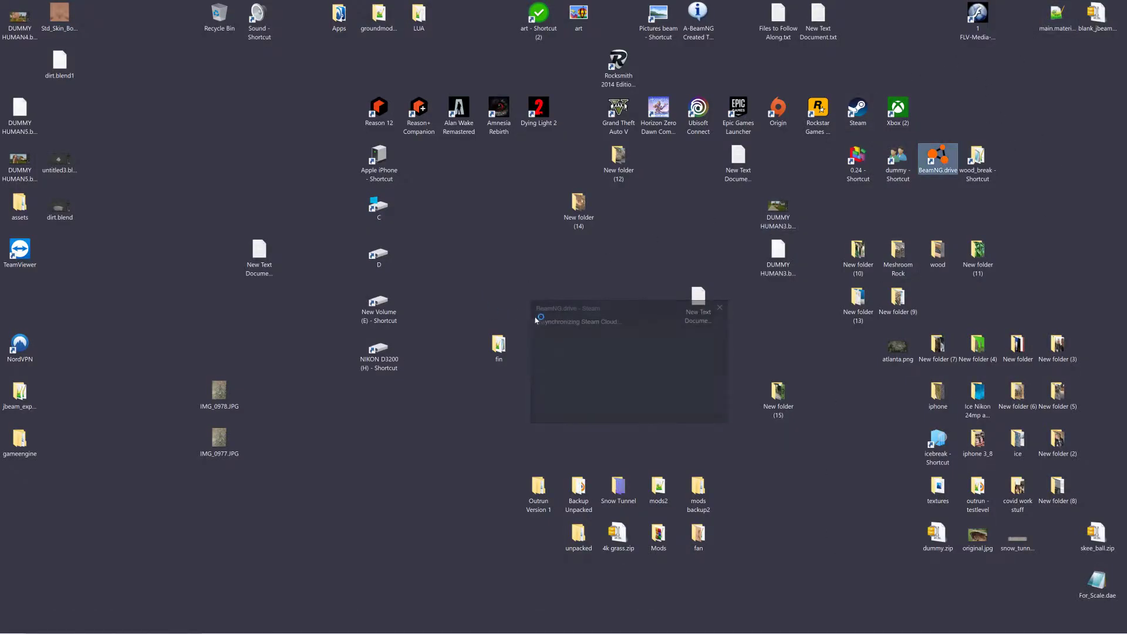
click(544, 299)
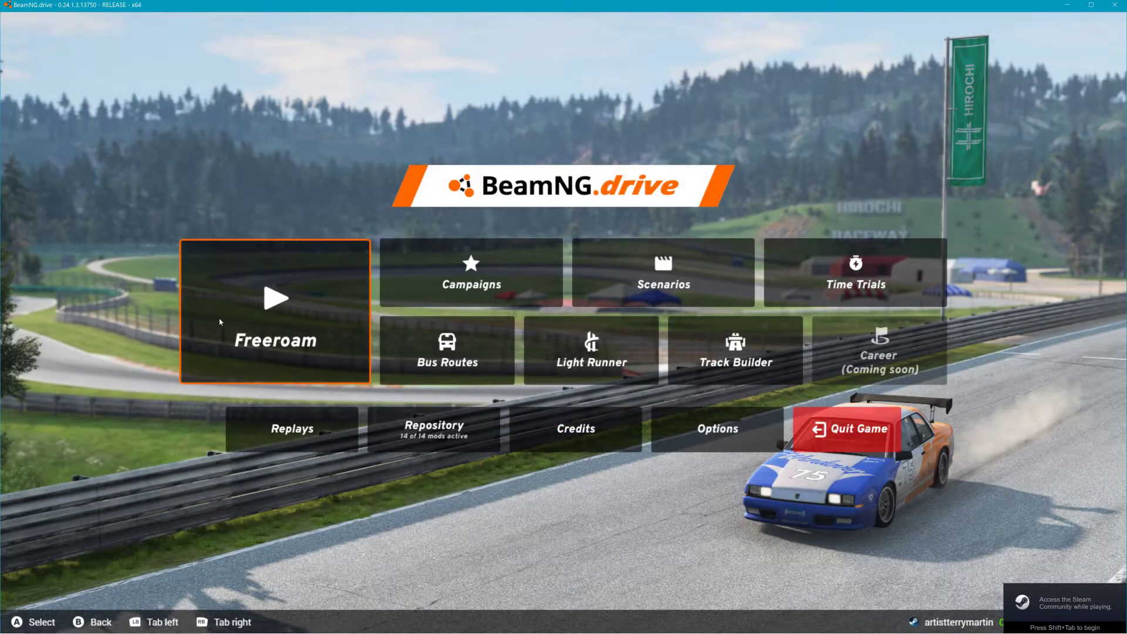
Step: Start Freeroam on Jungle Rock Island and spawn at the Observatory spawn point
click(235, 314)
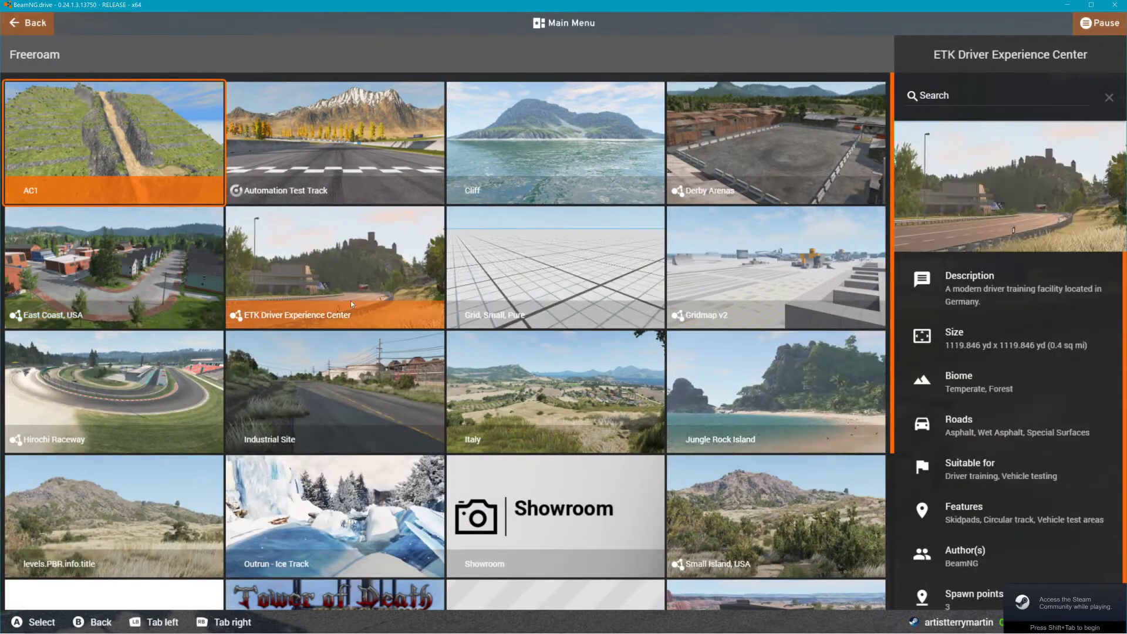
scroll(354, 393, down, 3)
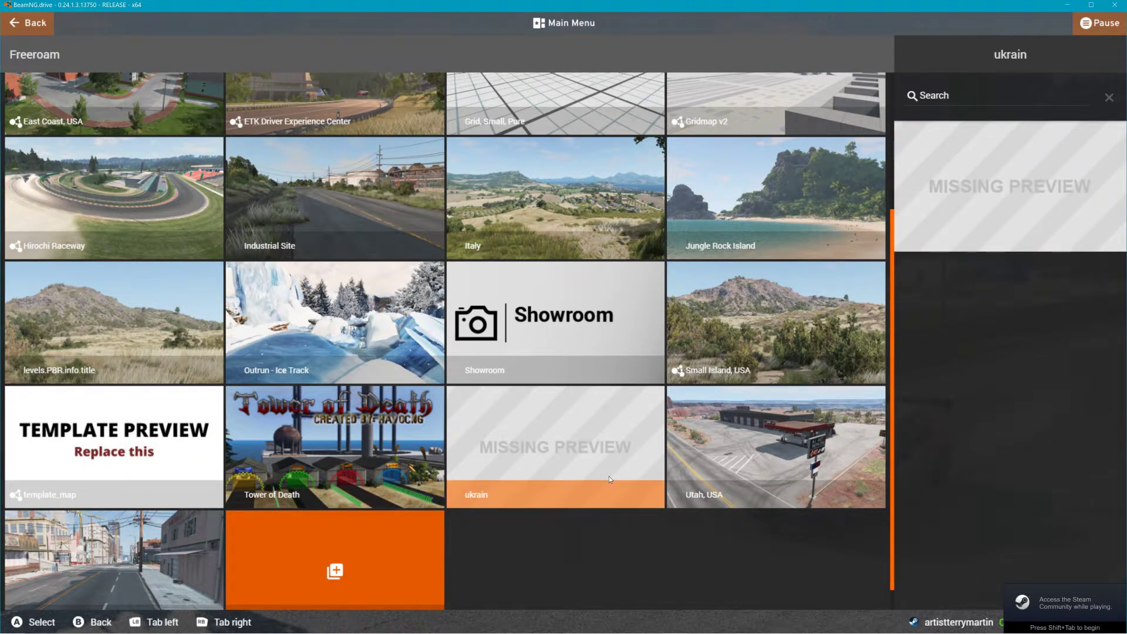
scroll(540, 410, up, 3)
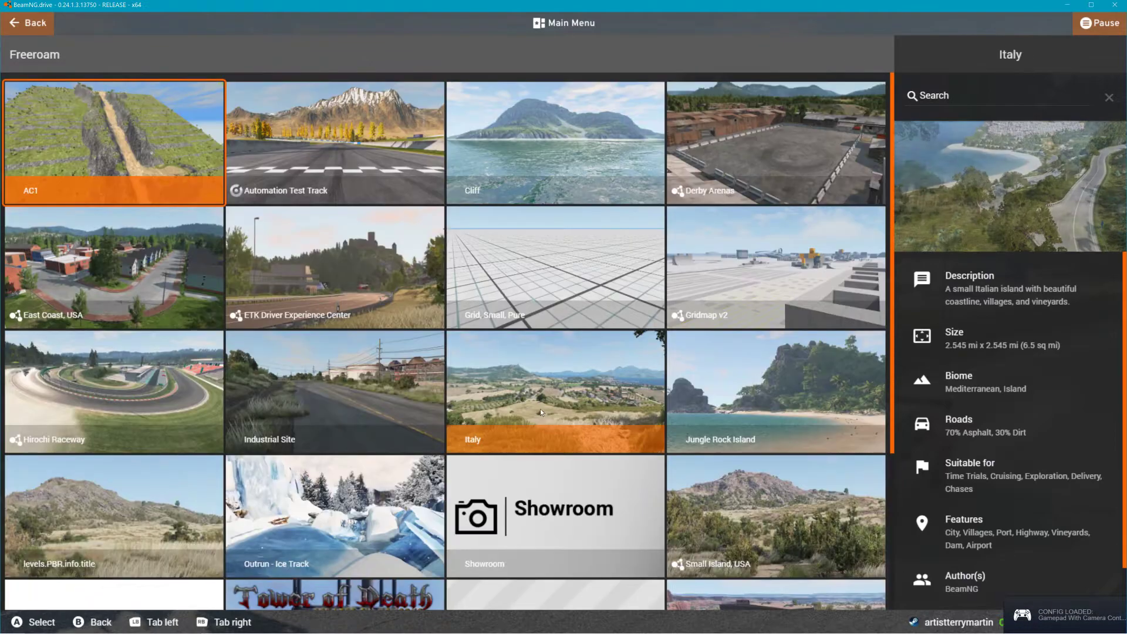
click(845, 415)
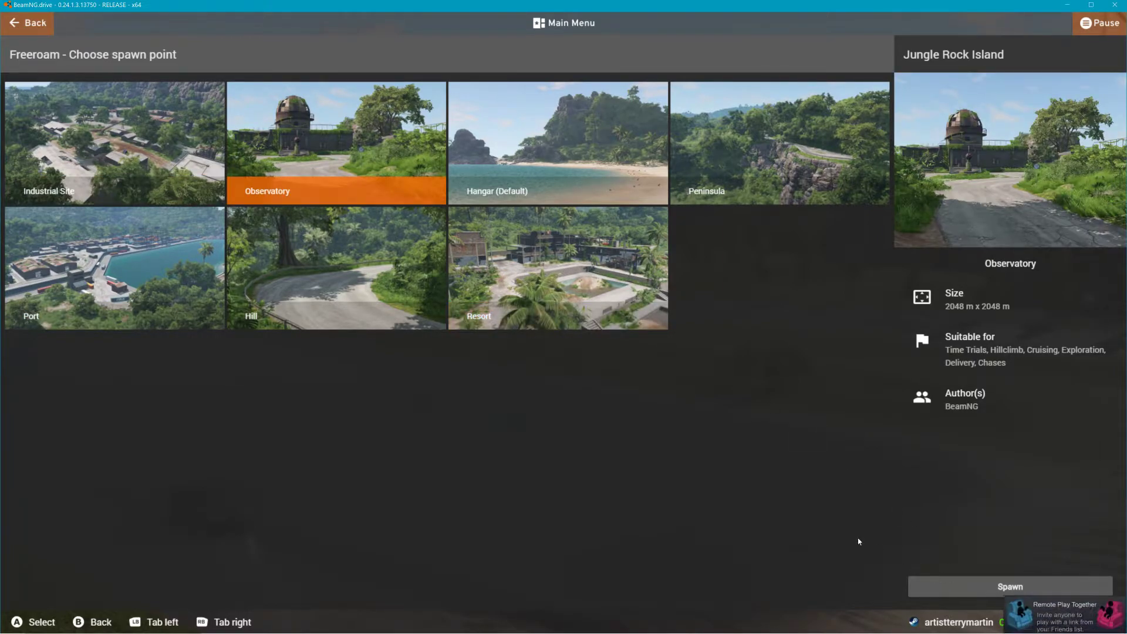
click(957, 586)
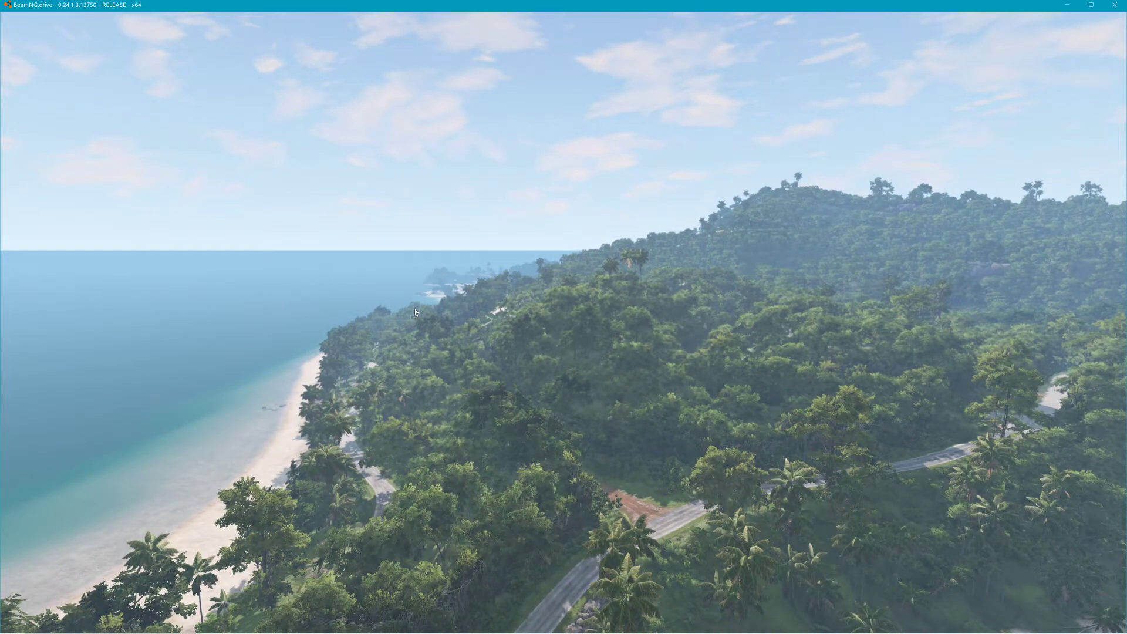
Step: Open the World Editor, search the scene tree for forest objects, and hide theForest
key(F11)
click(62, 73)
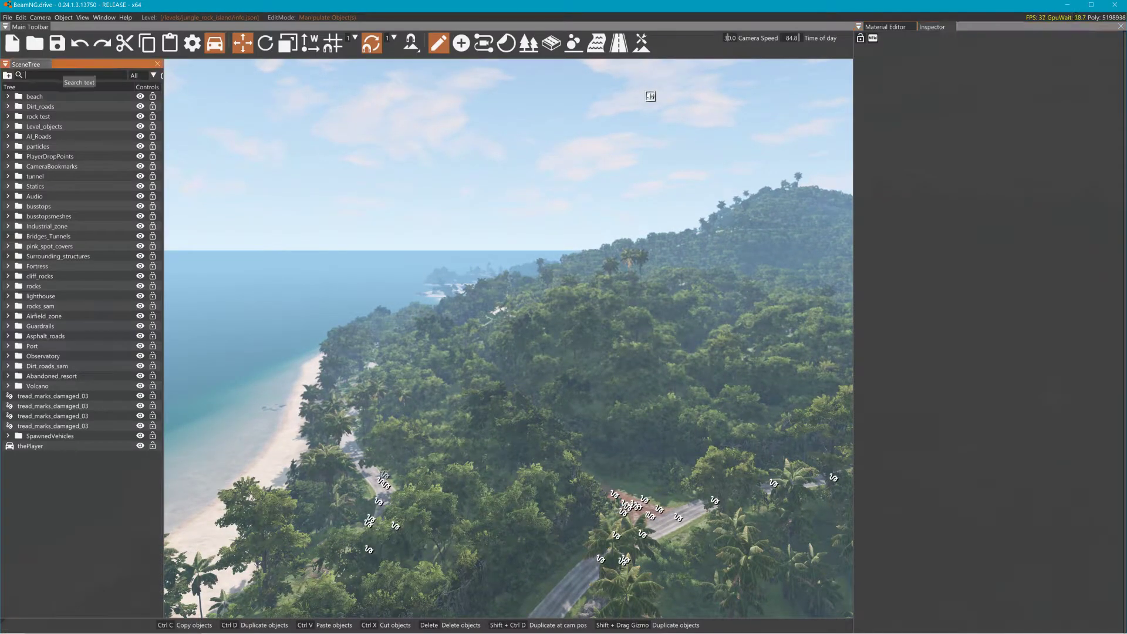
text(fore)
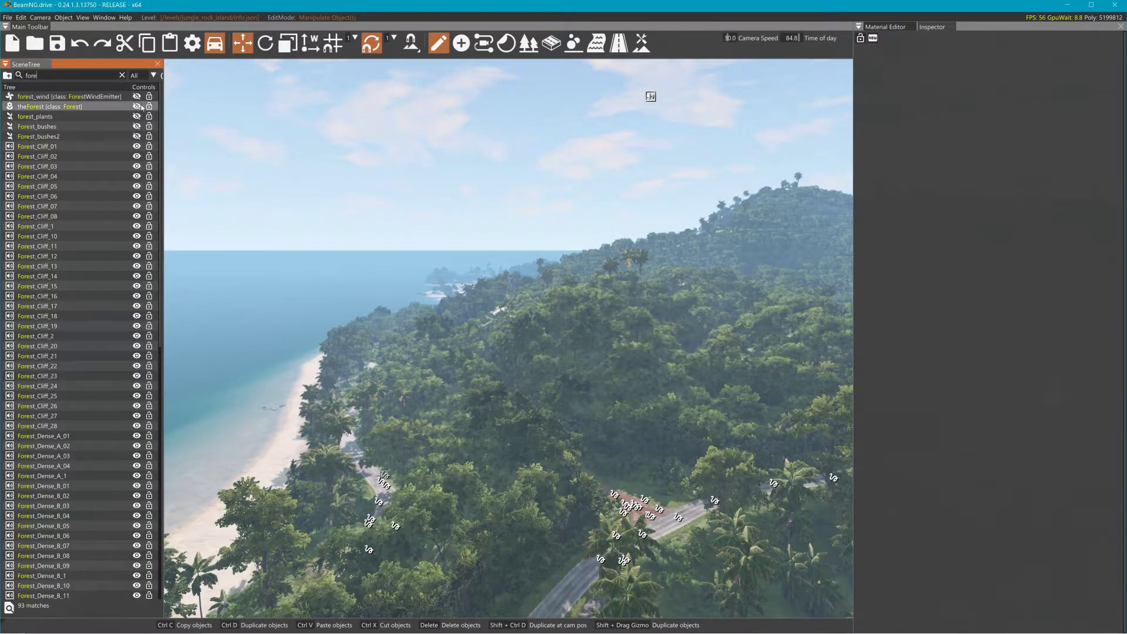
click(139, 107)
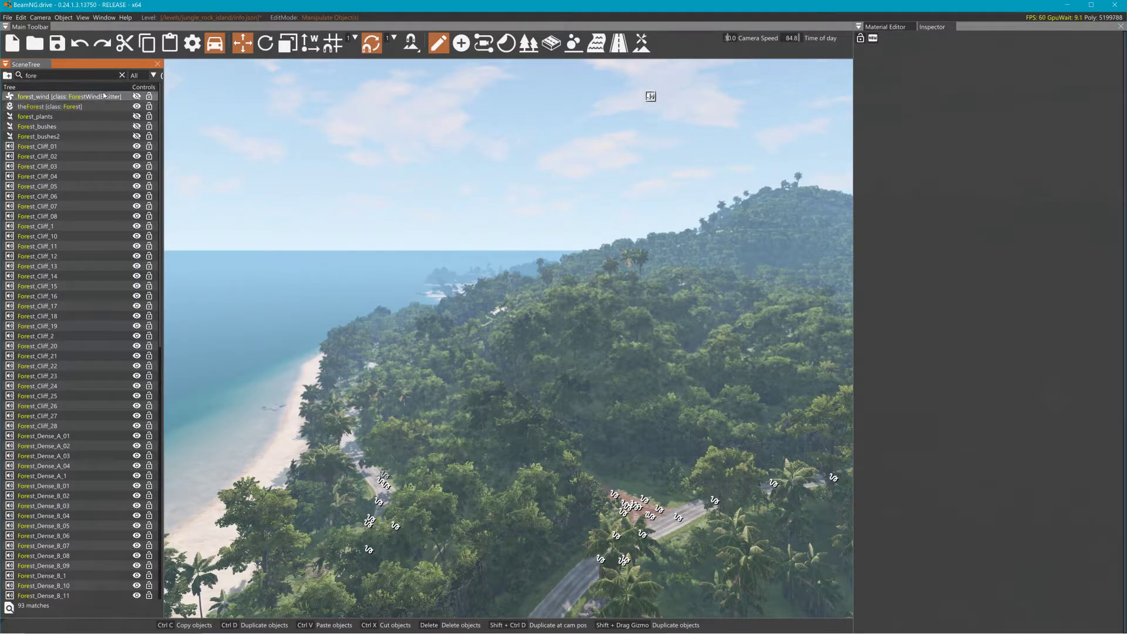
drag(39, 76, 15, 81)
text(gr)
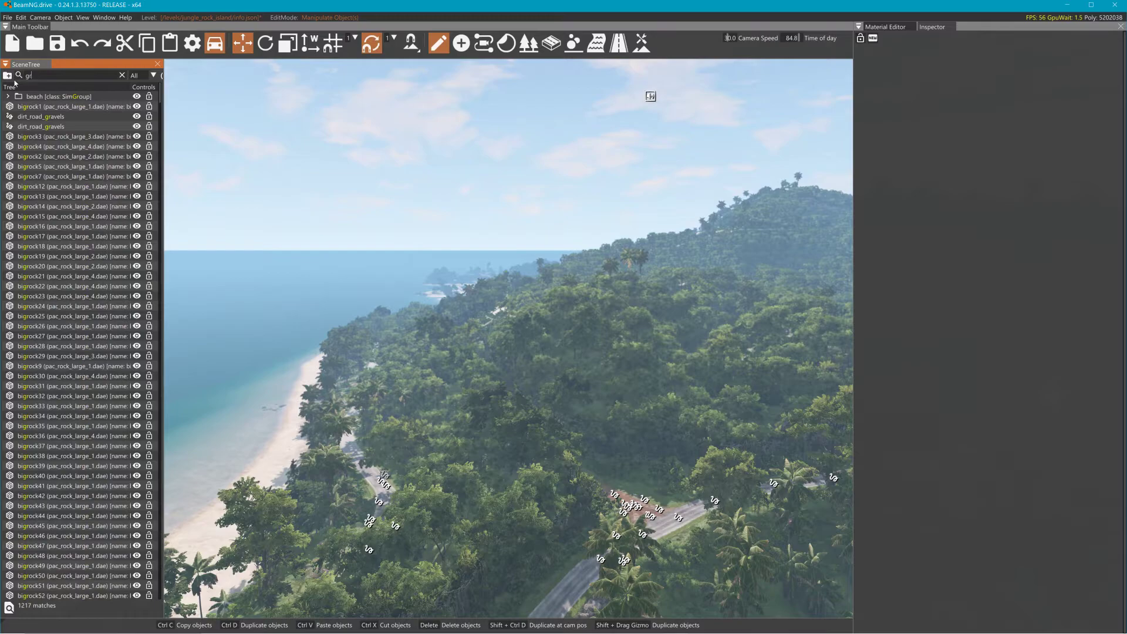
text(ound)
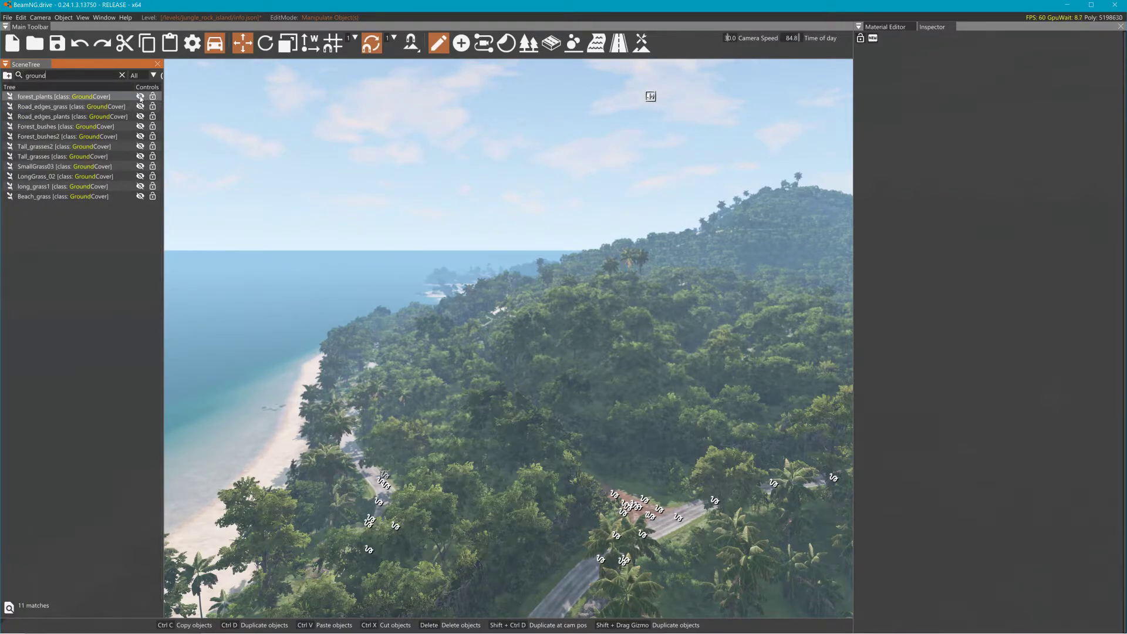
drag(52, 76, 18, 81)
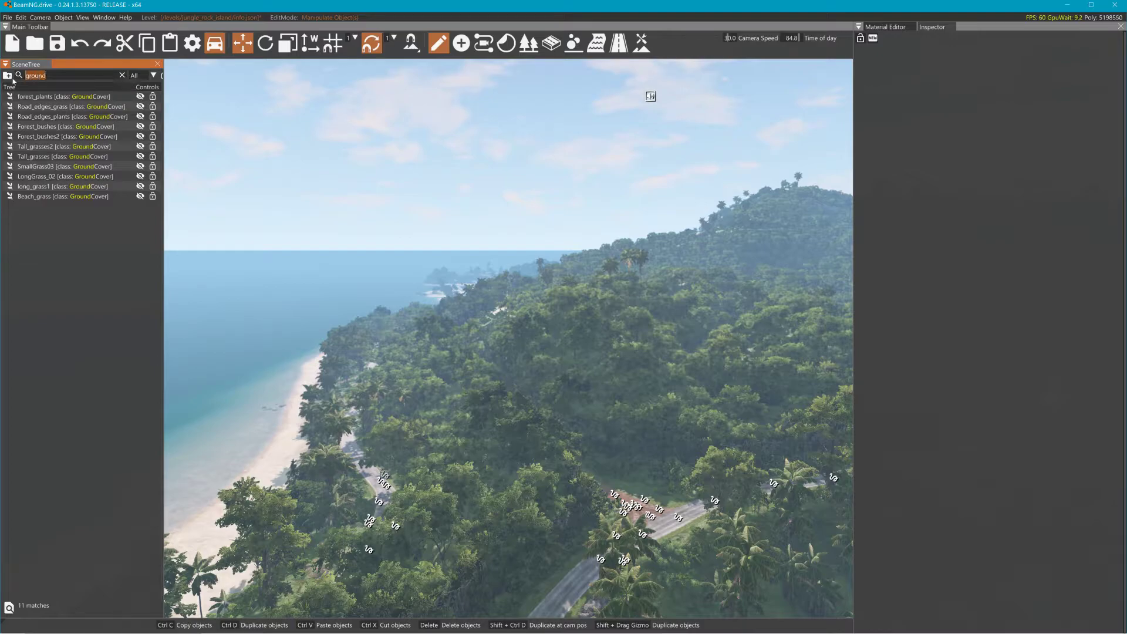
text(for)
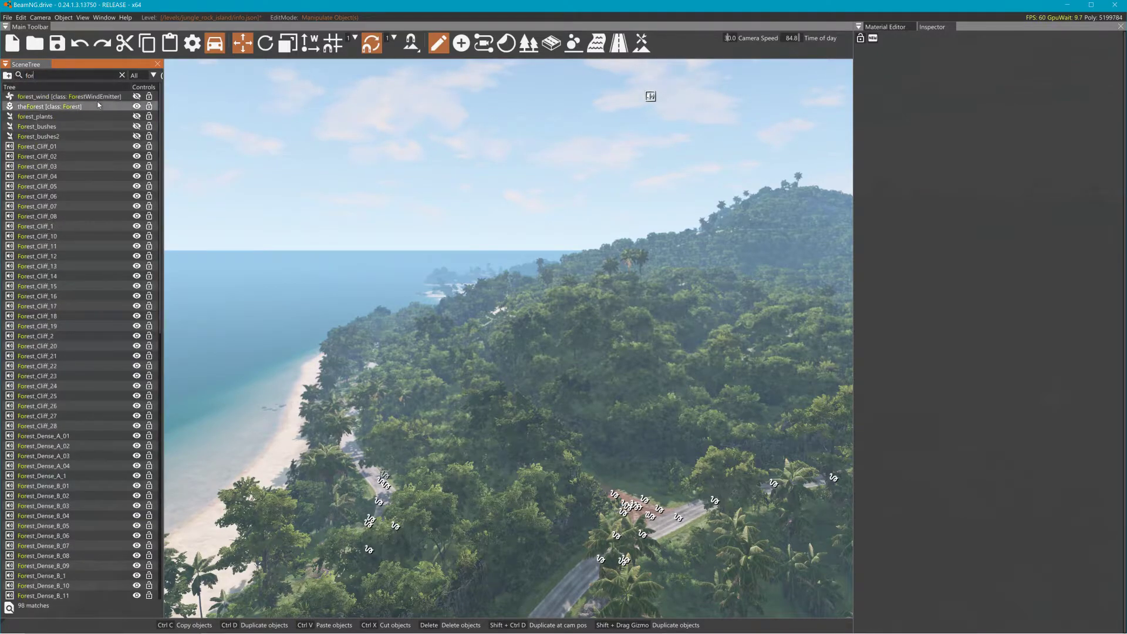
click(136, 107)
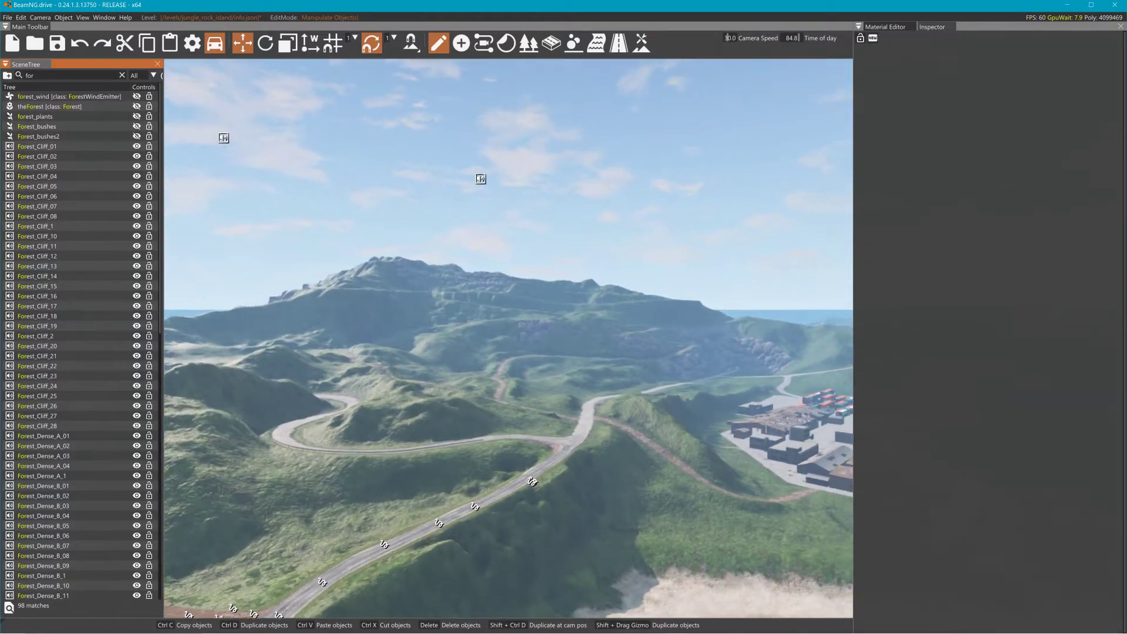
Step: Fly the camera over the island to inspect the bare terrain
right_drag(508, 338, 620, 303)
key(w)
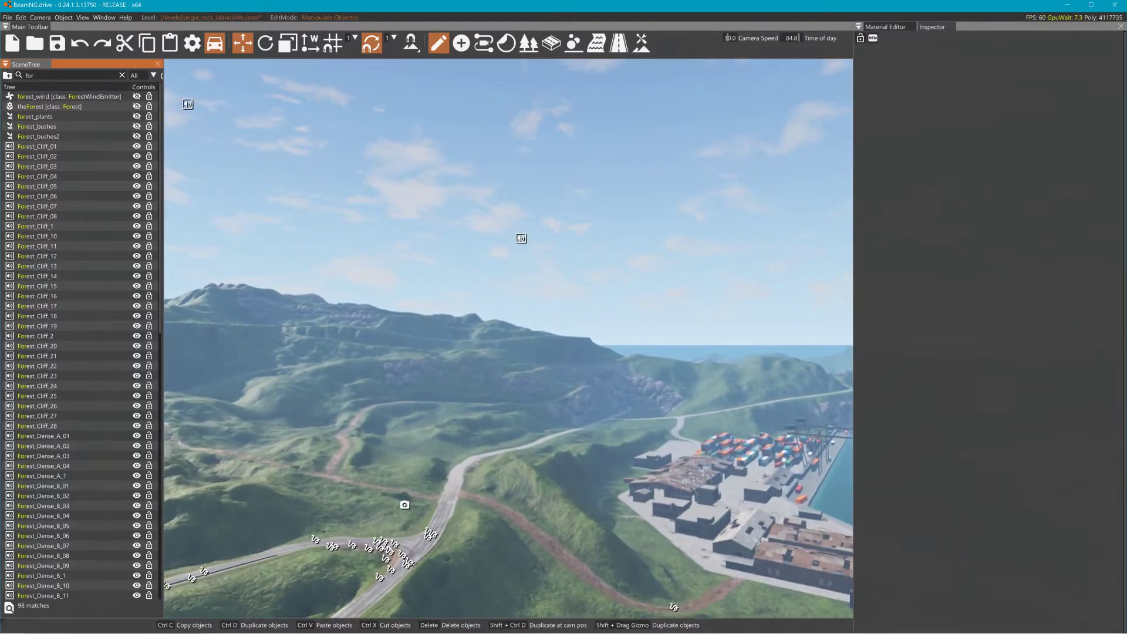
mouse_move(506, 194)
right_down()
mouse_move(705, 253)
mouse_move(505, 195)
right_up()
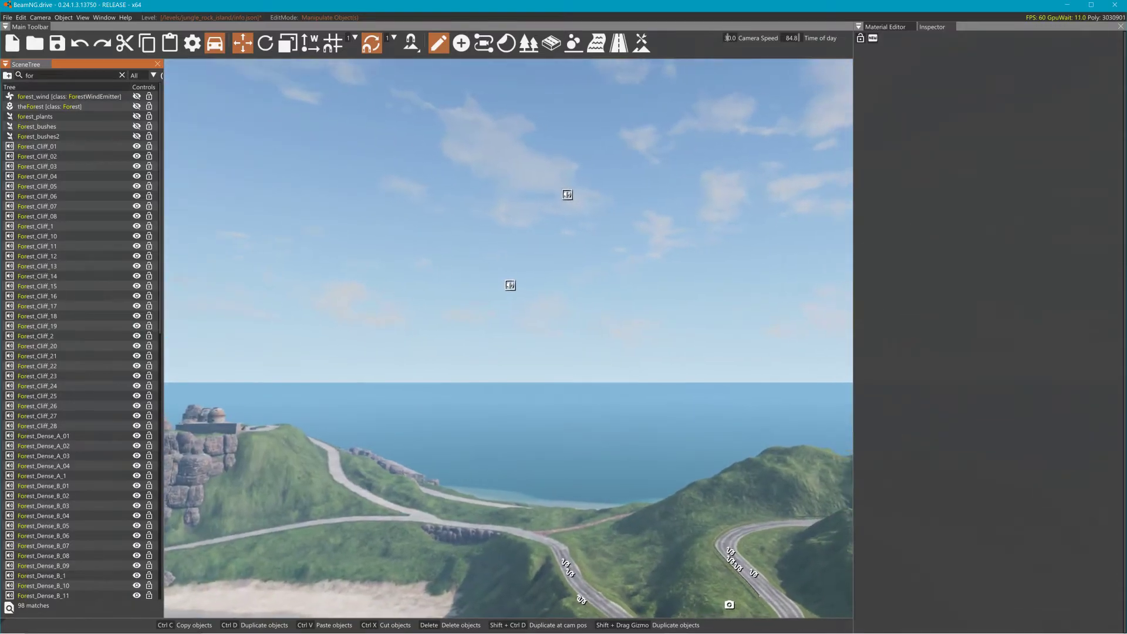
right_drag(646, 223, 587, 247)
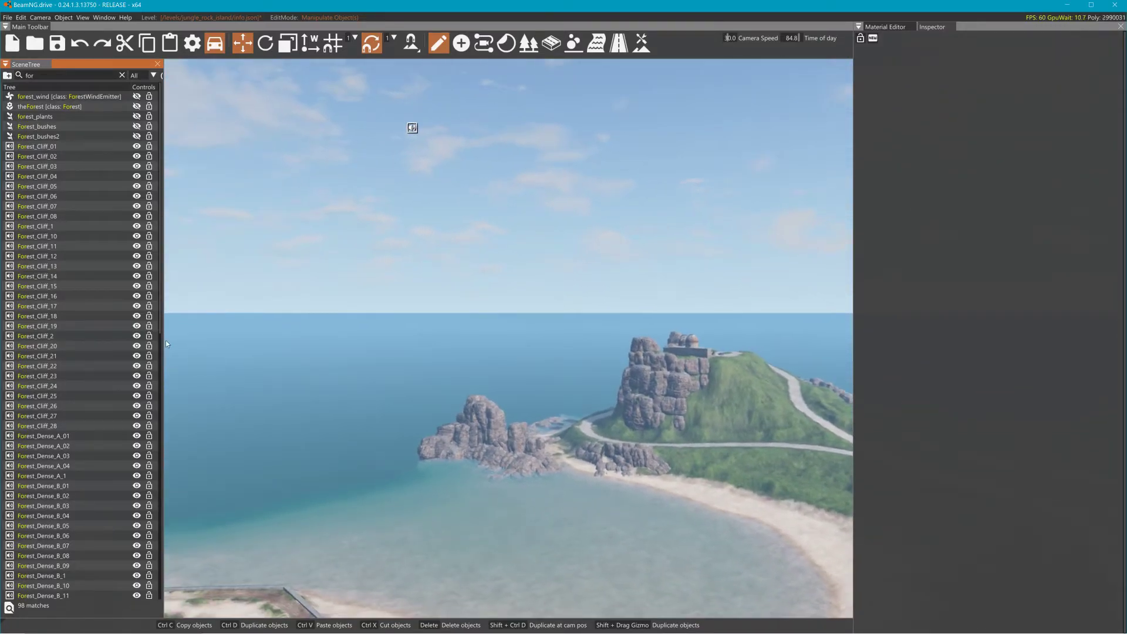
drag(165, 346, 101, 359)
right_drag(827, 345, 251, 128)
key(w)
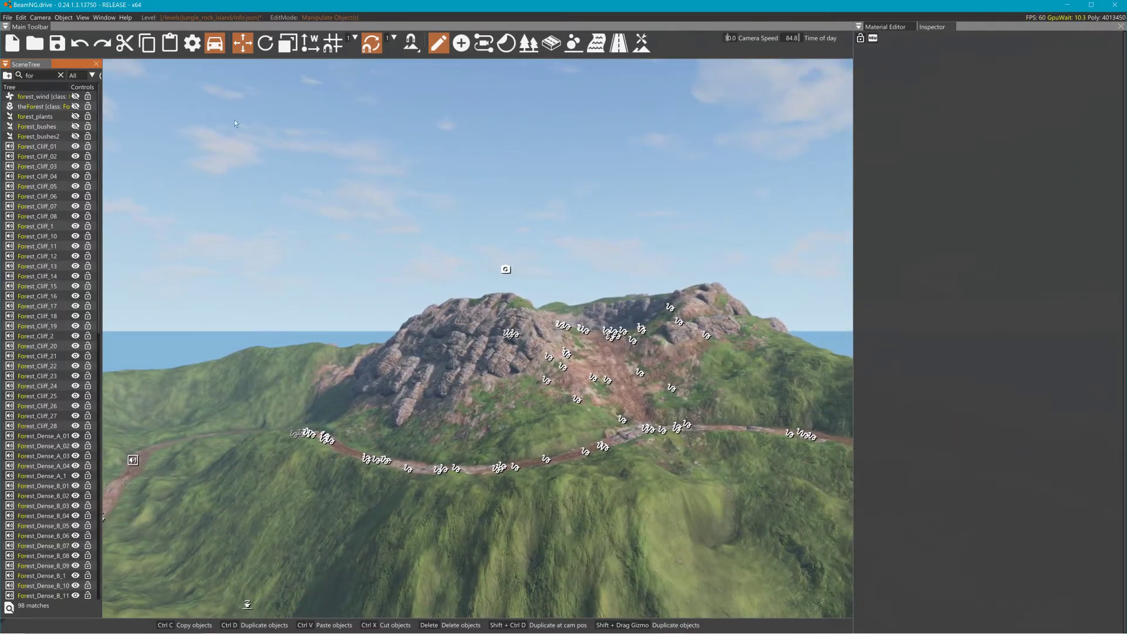
Step: Open the Asset Browser and navigate to the level's art/Flash_Flood_3_types_TerryMartinART folder
click(108, 18)
click(117, 38)
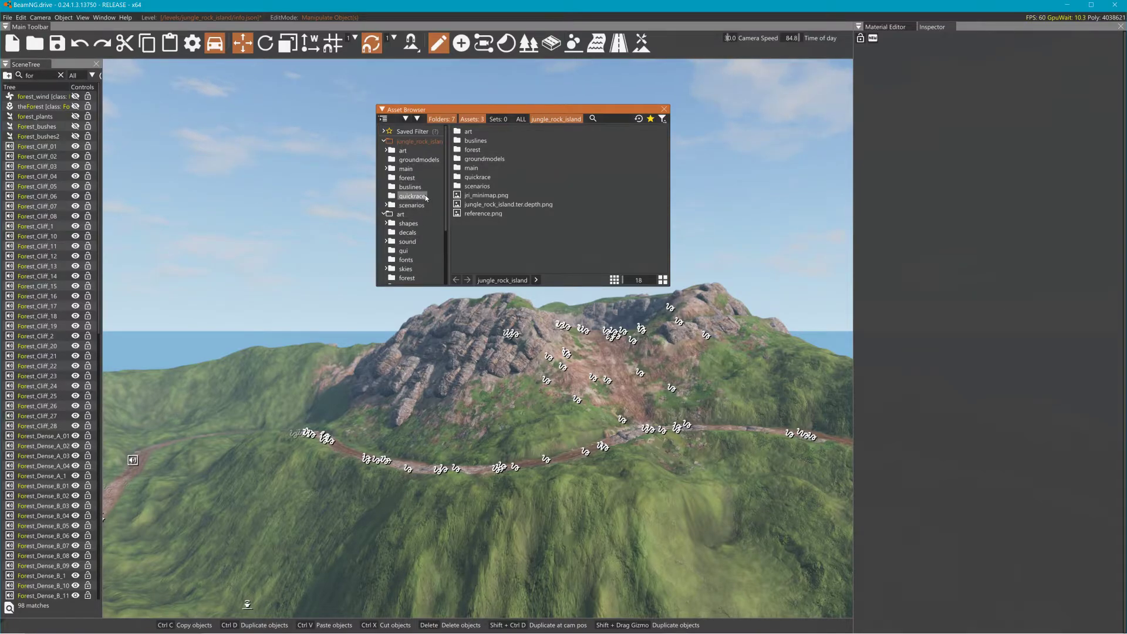
click(403, 151)
double_click(502, 157)
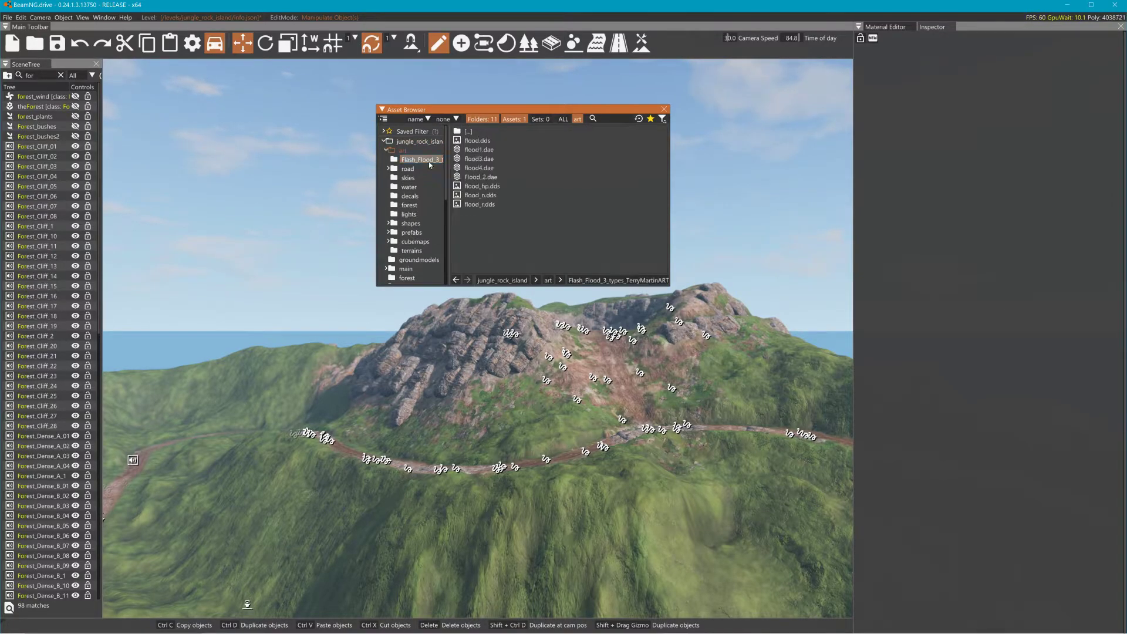
Step: Select flood3.dae in the Asset Browser to inspect its details, and switch to the Material Editor
mouse_move(479, 168)
mouse_down()
mouse_move(601, 438)
mouse_move(570, 405)
mouse_move(477, 172)
mouse_move(487, 165)
mouse_up()
click(488, 158)
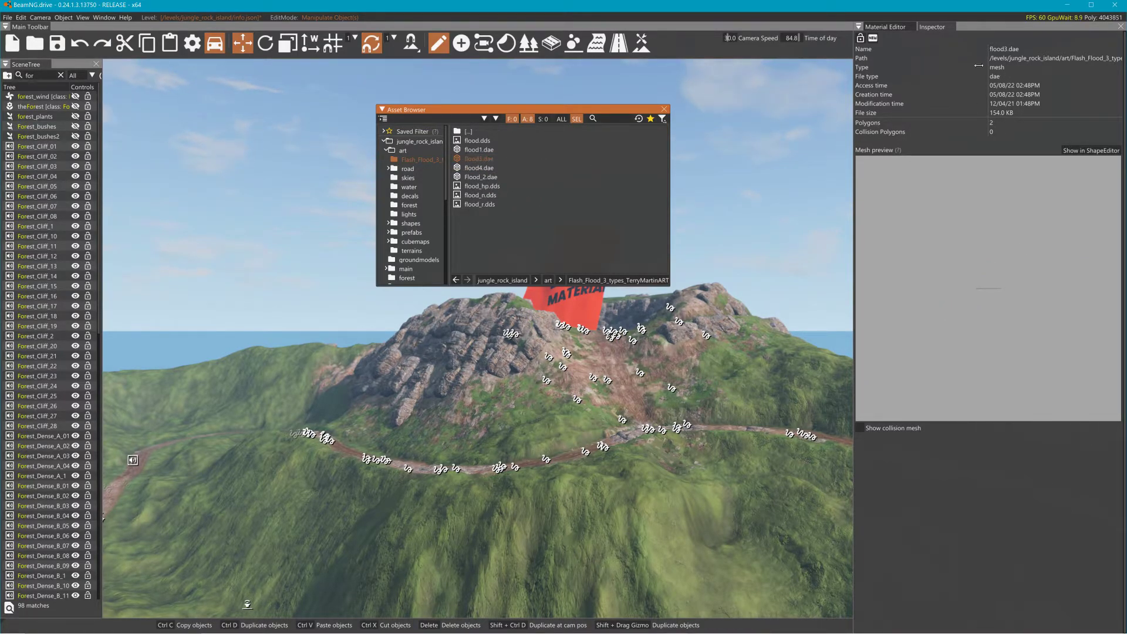
click(889, 28)
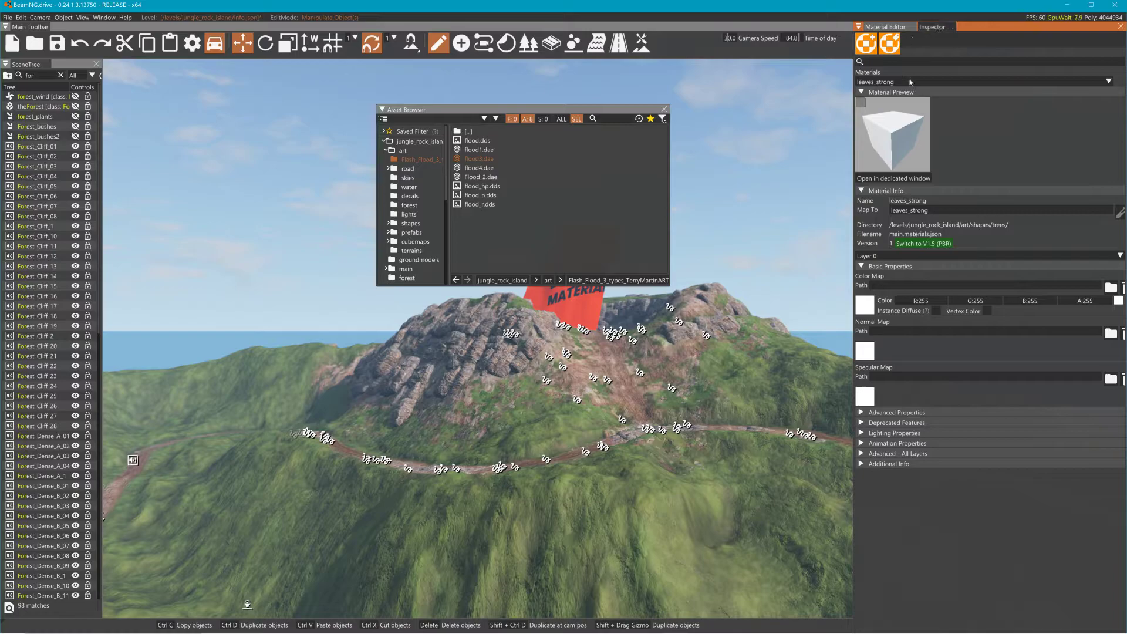
Step: Show flood4.dae and then flood3.dae in the Shape Editor
click(478, 169)
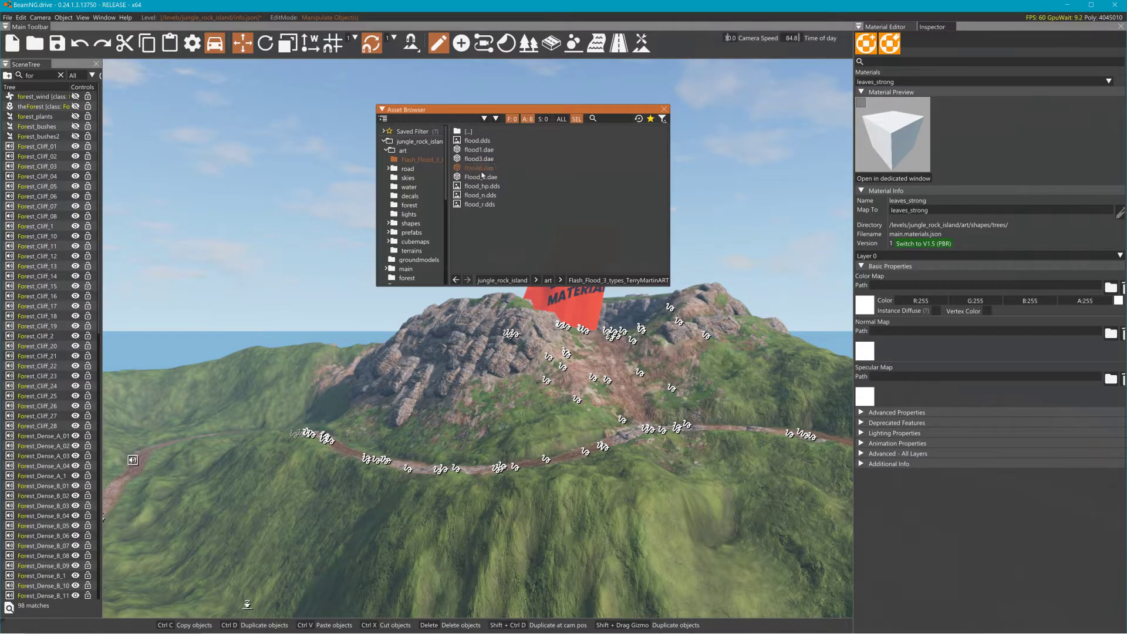
right_click(481, 168)
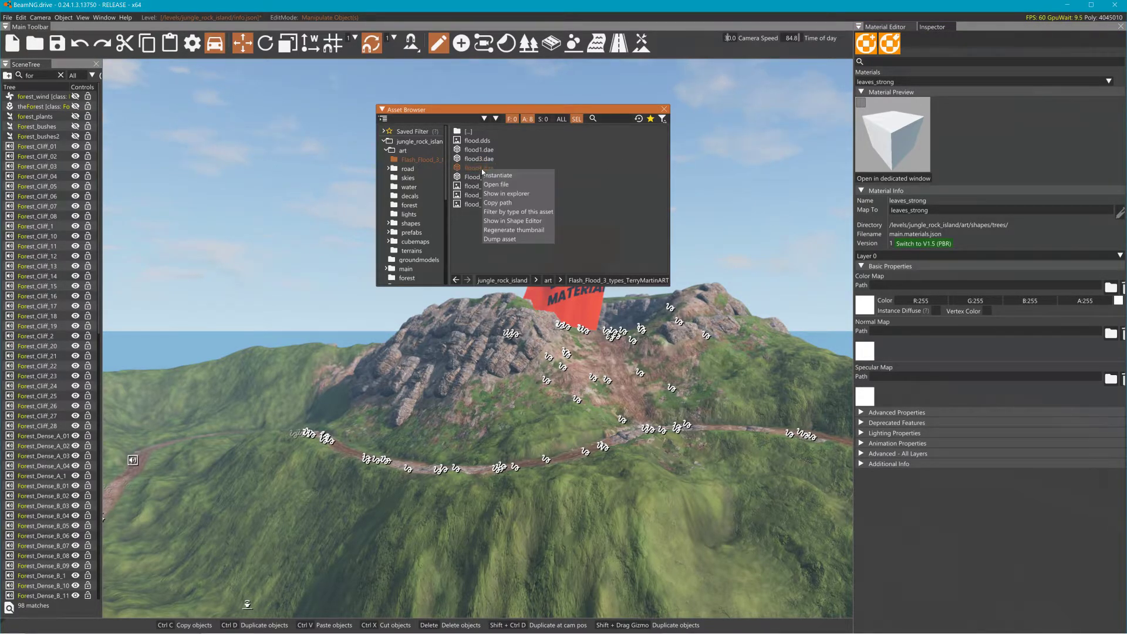
click(536, 220)
click(82, 47)
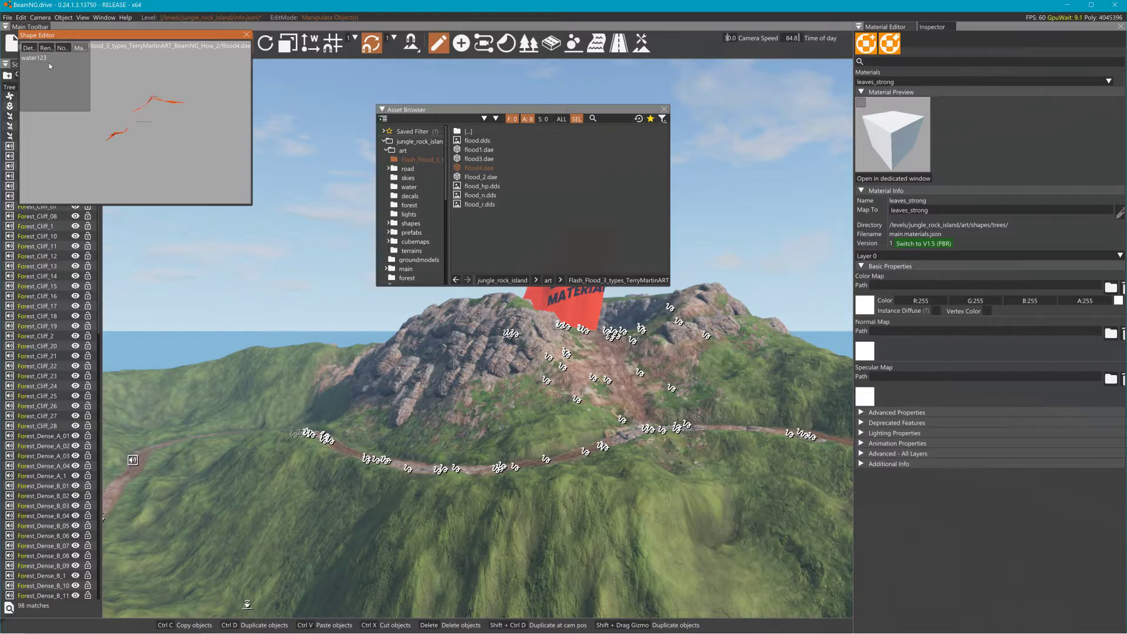
right_click(483, 159)
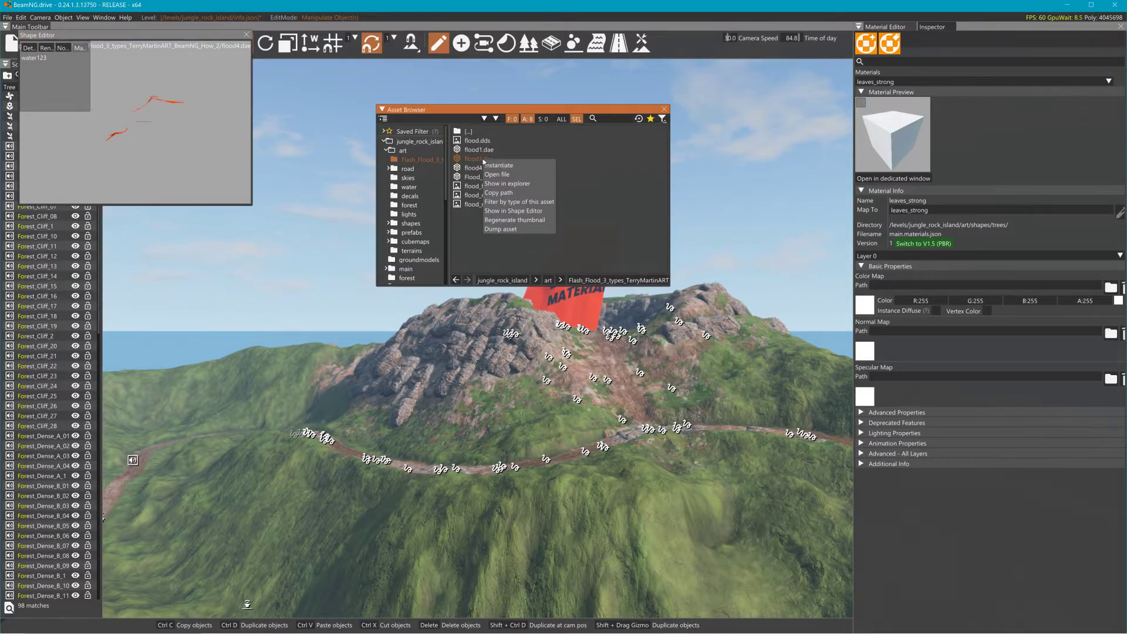
click(523, 210)
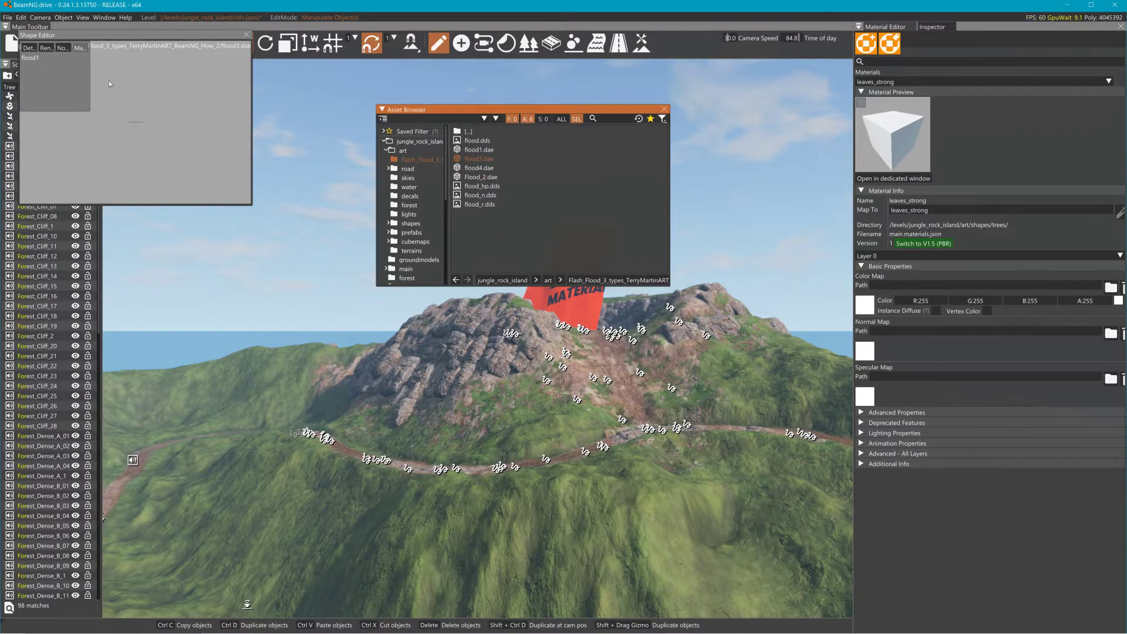
Step: Switch to Blender and rename the Plane mesh's material to flood1
key(alt+Tab)
key(alt+Tab)
key(alt+Tab)
key(alt+Tab)
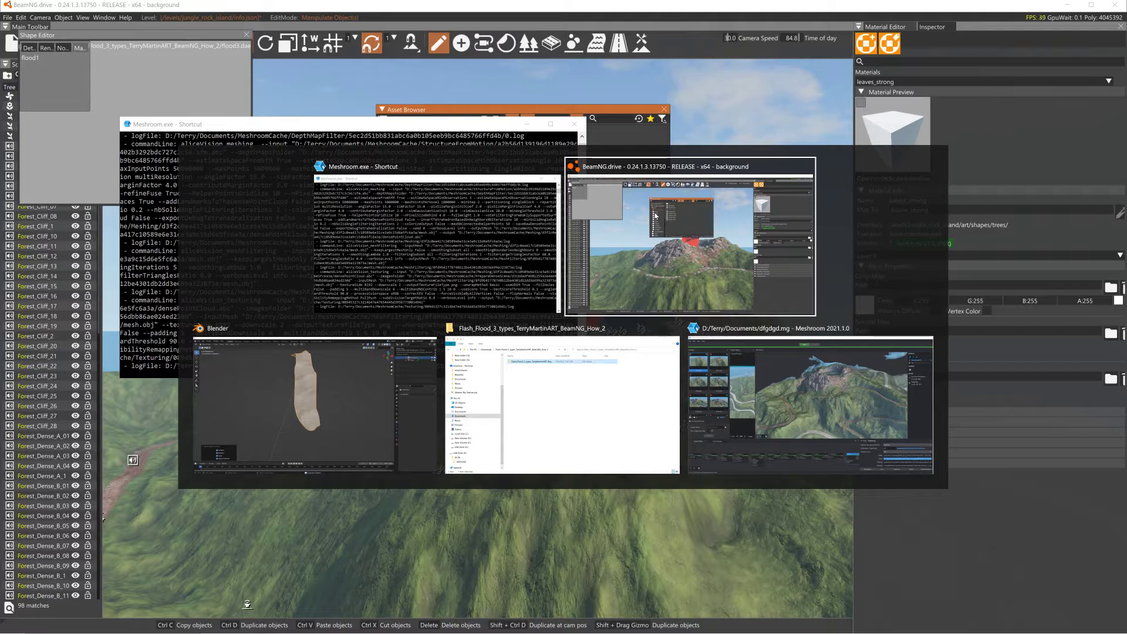
key(alt+Tab)
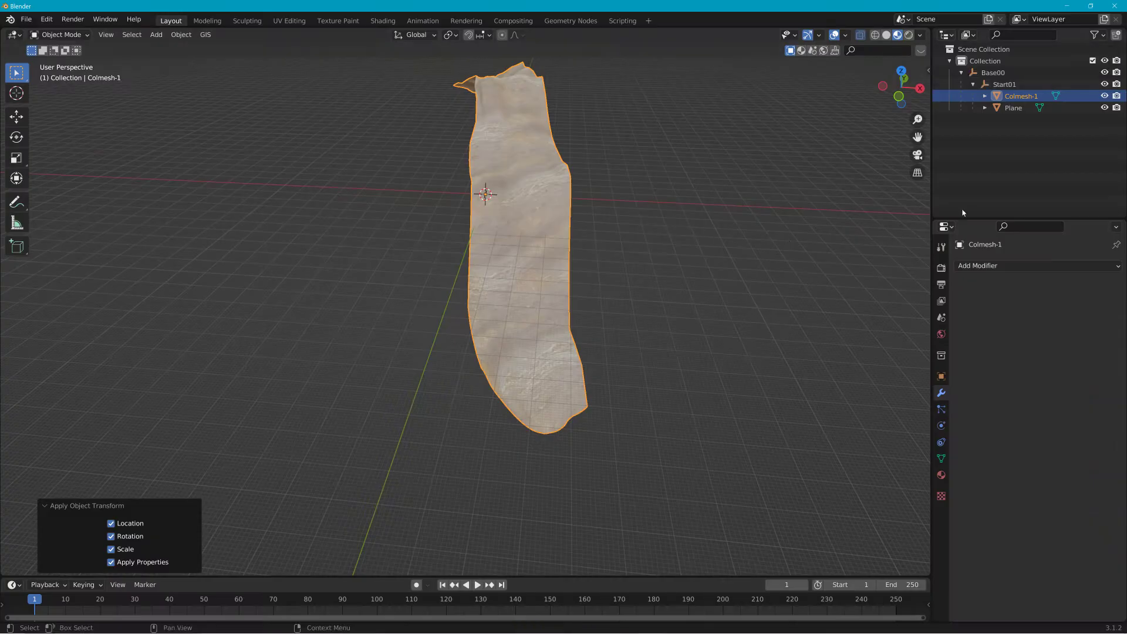
click(986, 107)
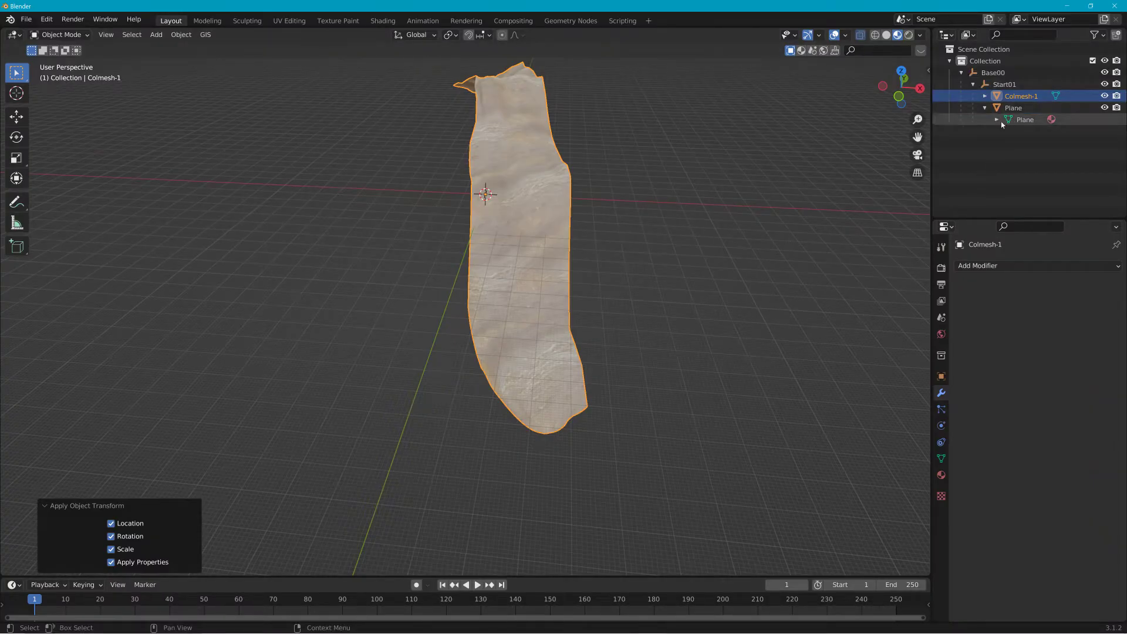
click(997, 120)
double_click(1021, 131)
key(BackSpace)
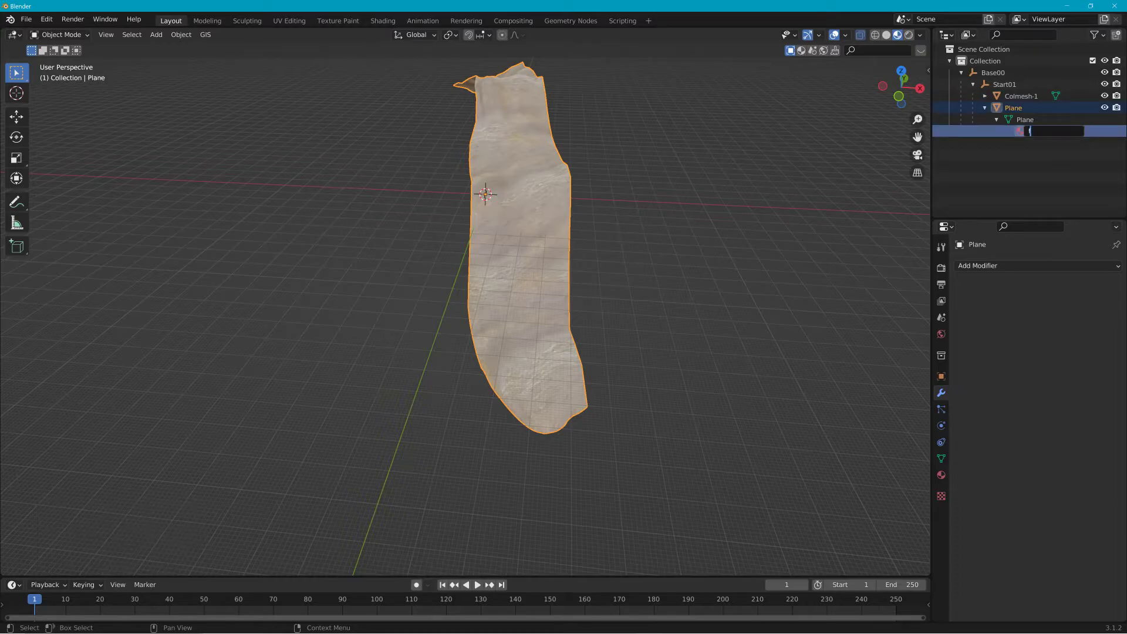
key(Return)
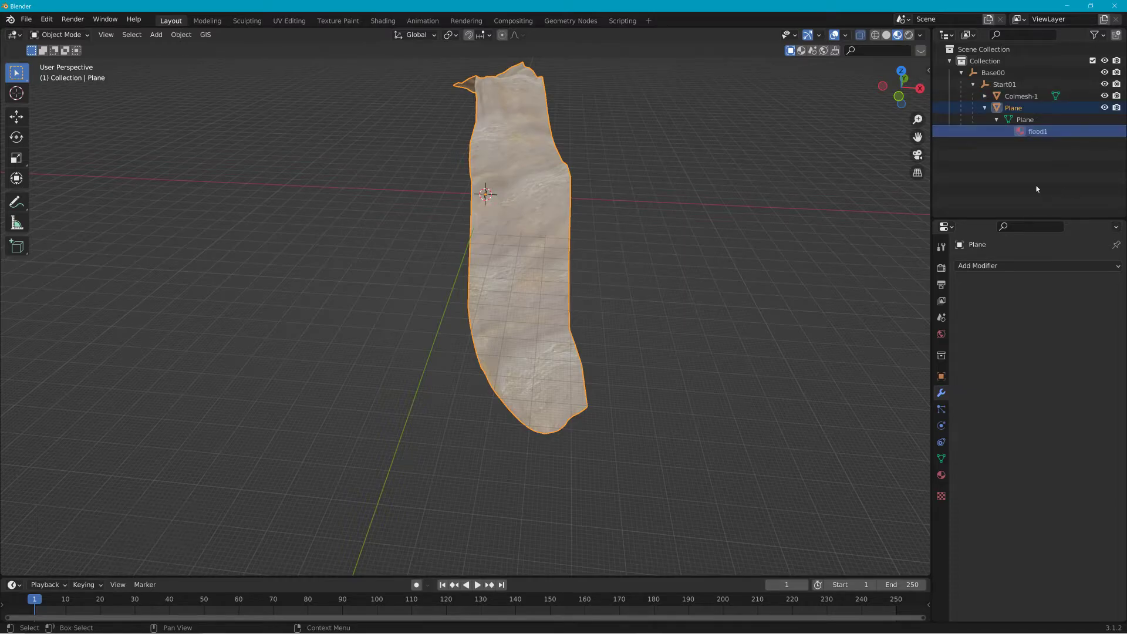
Step: Export the scene as COLLADA, overwriting flood4.dae in the flood folder
click(27, 19)
mouse_move(59, 189)
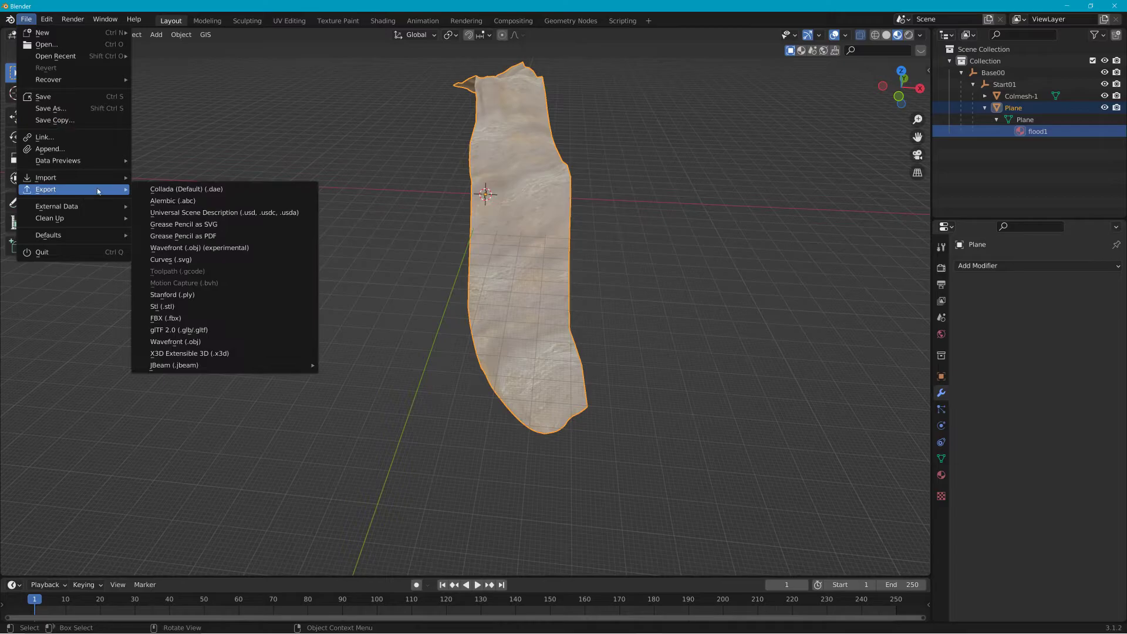
click(176, 186)
click(318, 500)
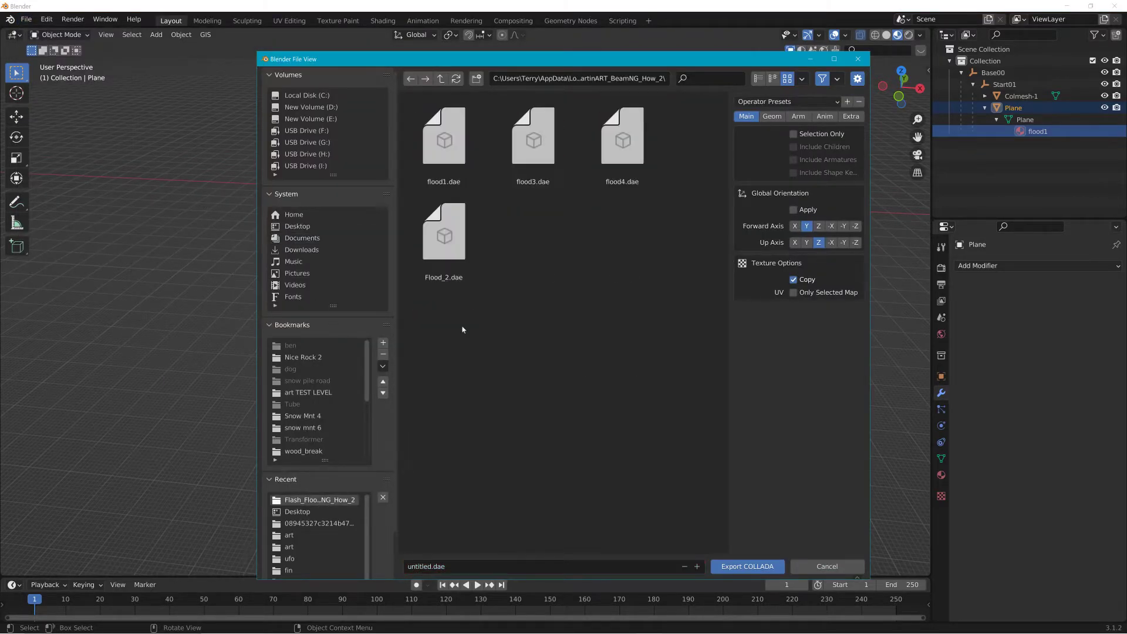
click(456, 225)
click(624, 151)
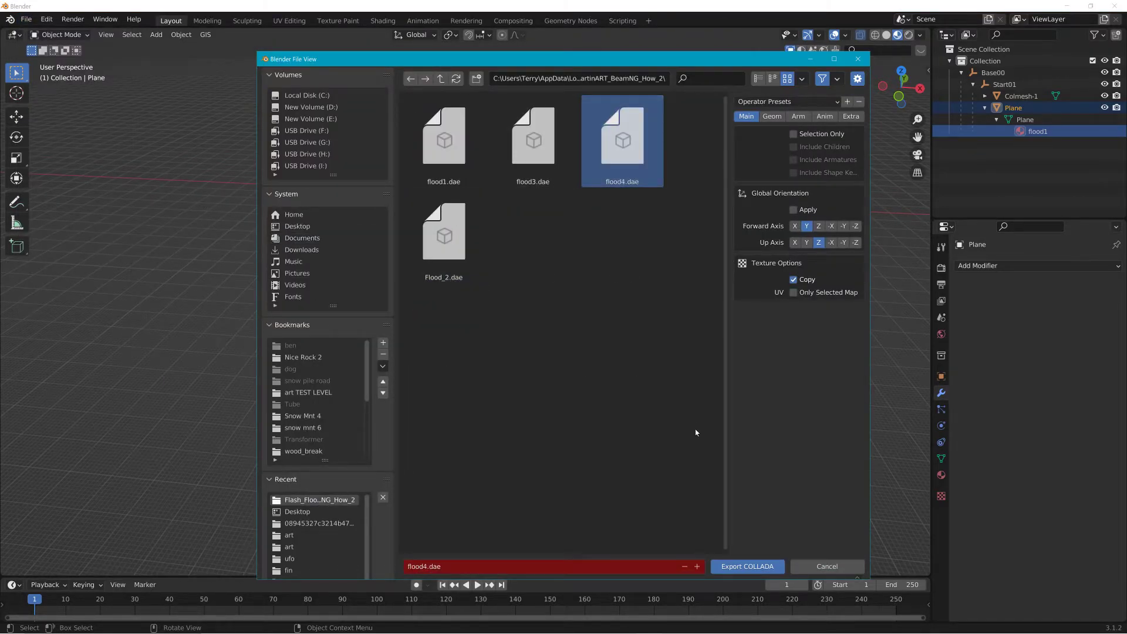
click(748, 566)
Step: Switch back to BeamNG, select the flood mesh and move it sideways along its horizontal axis
key(alt+Tab)
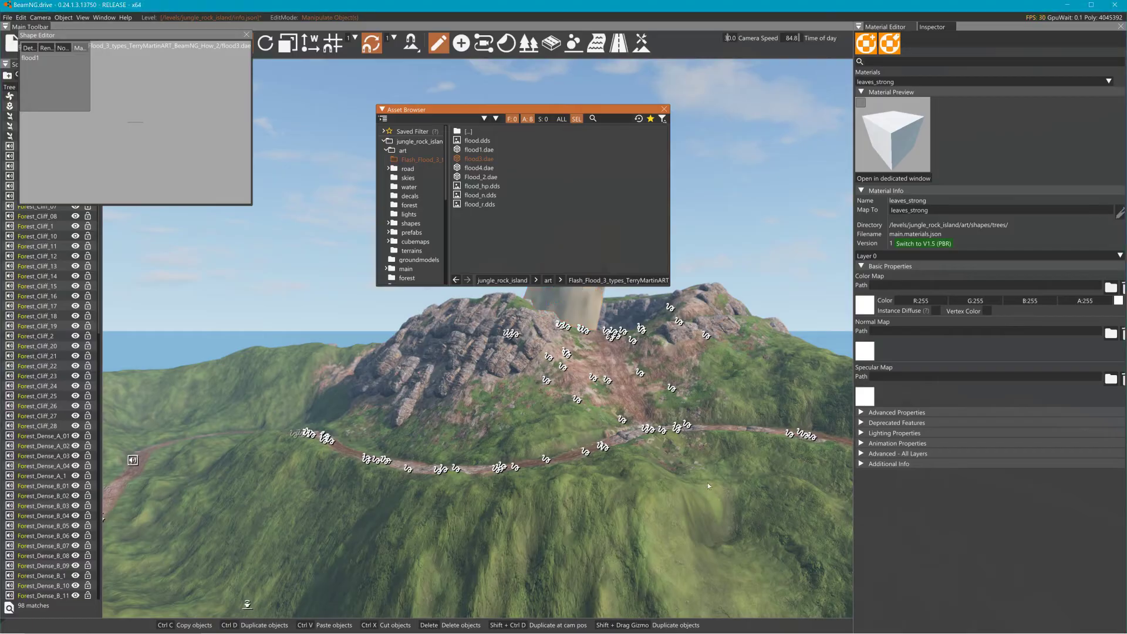
click(665, 110)
right_drag(664, 112, 711, 202)
key(w)
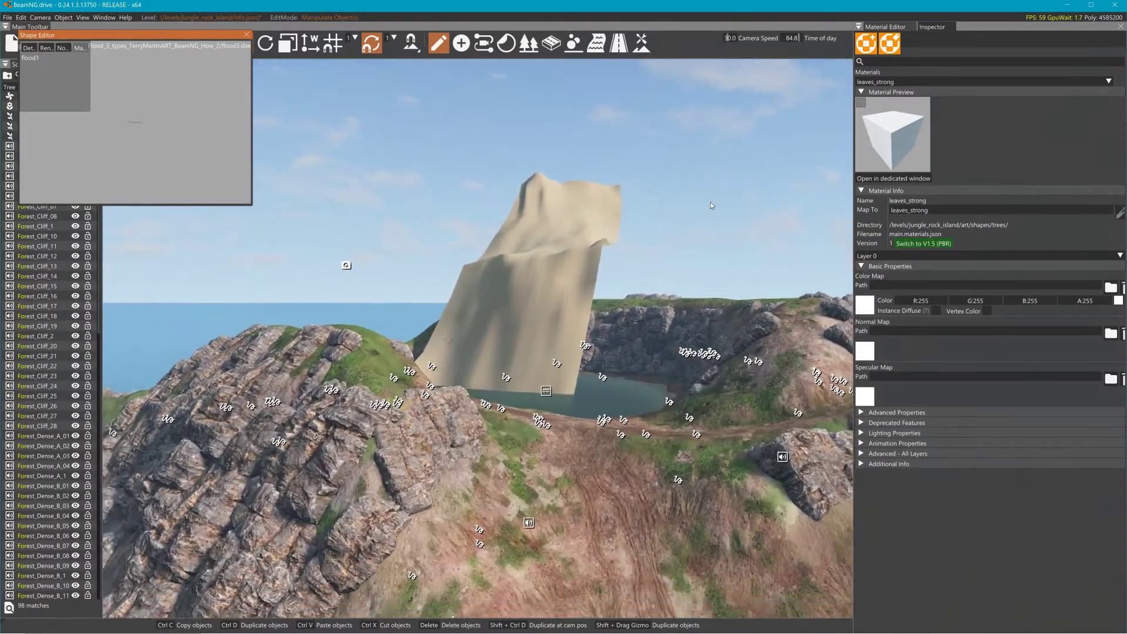
key(s)
click(546, 310)
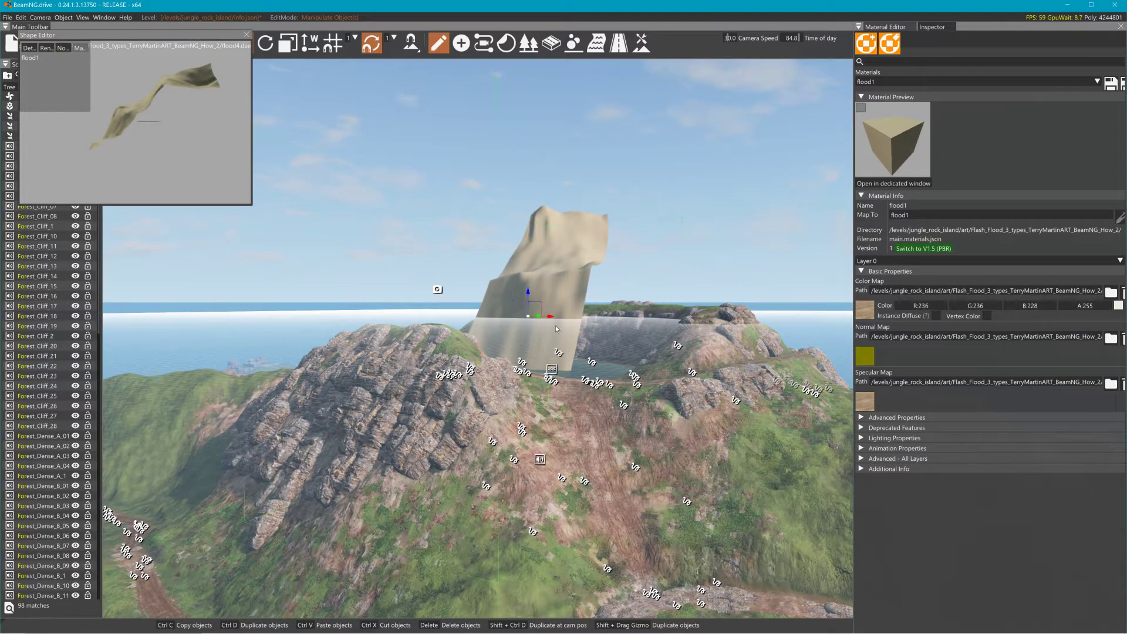
drag(549, 323, 621, 318)
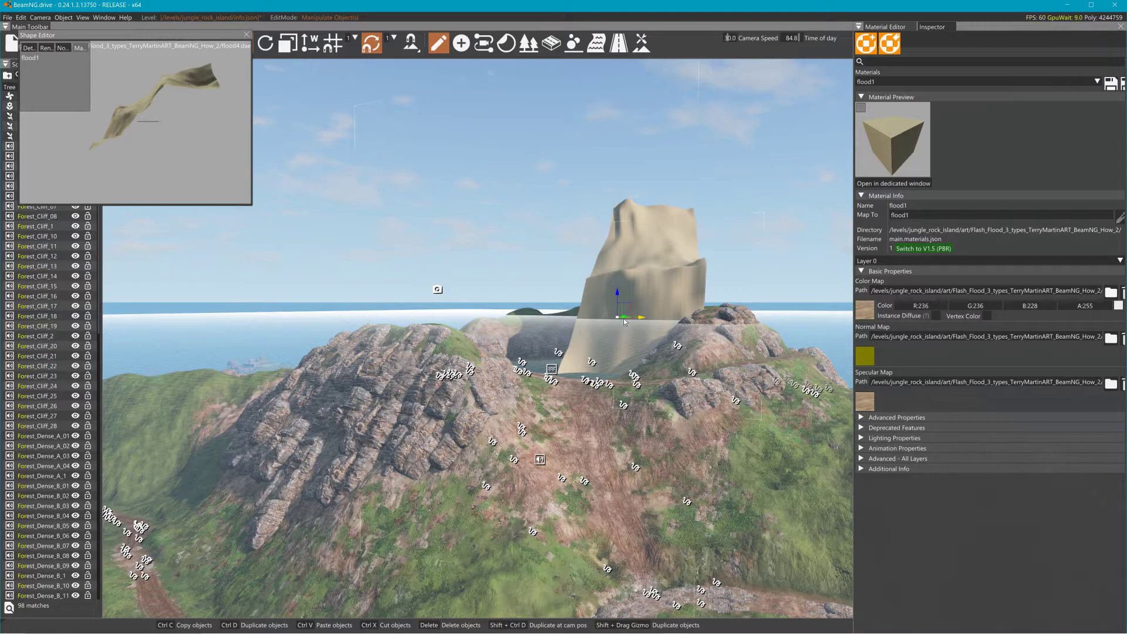
drag(625, 322, 621, 328)
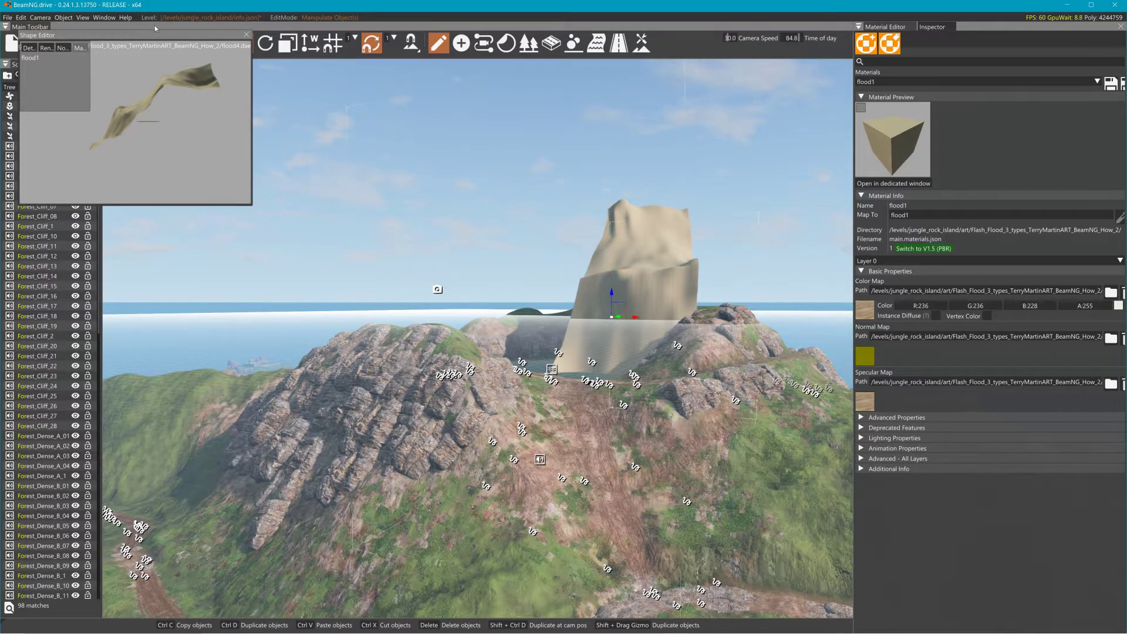
Step: Close the Shape Editor, leave the World Editor and reload Jungle Rock Island in Freeroam at the Industrial Site spawn
click(246, 34)
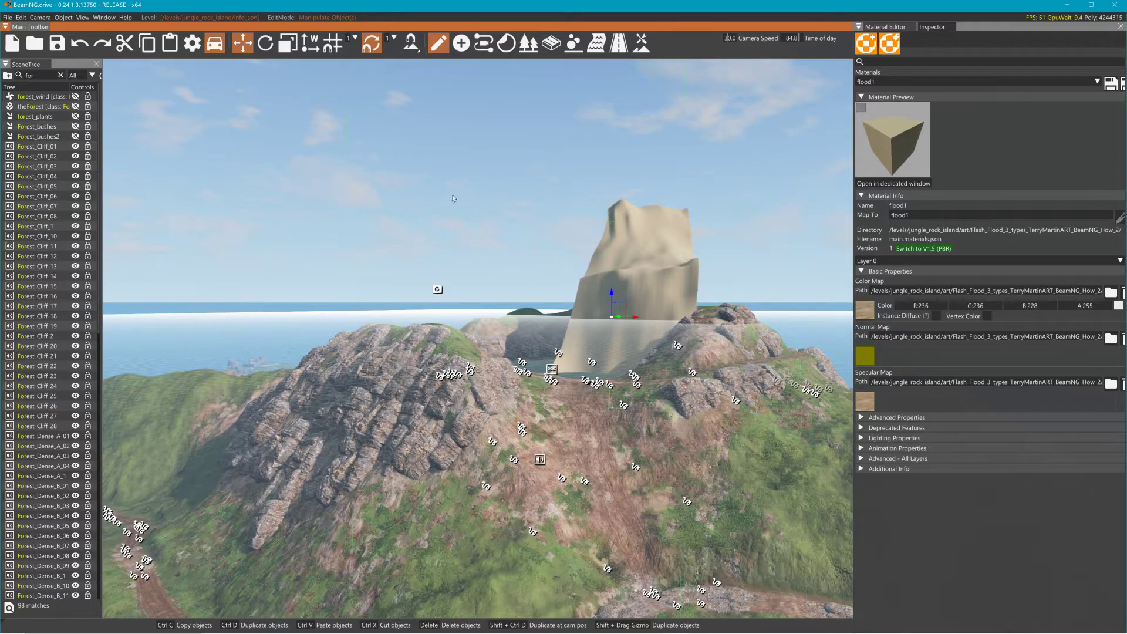
key(F11)
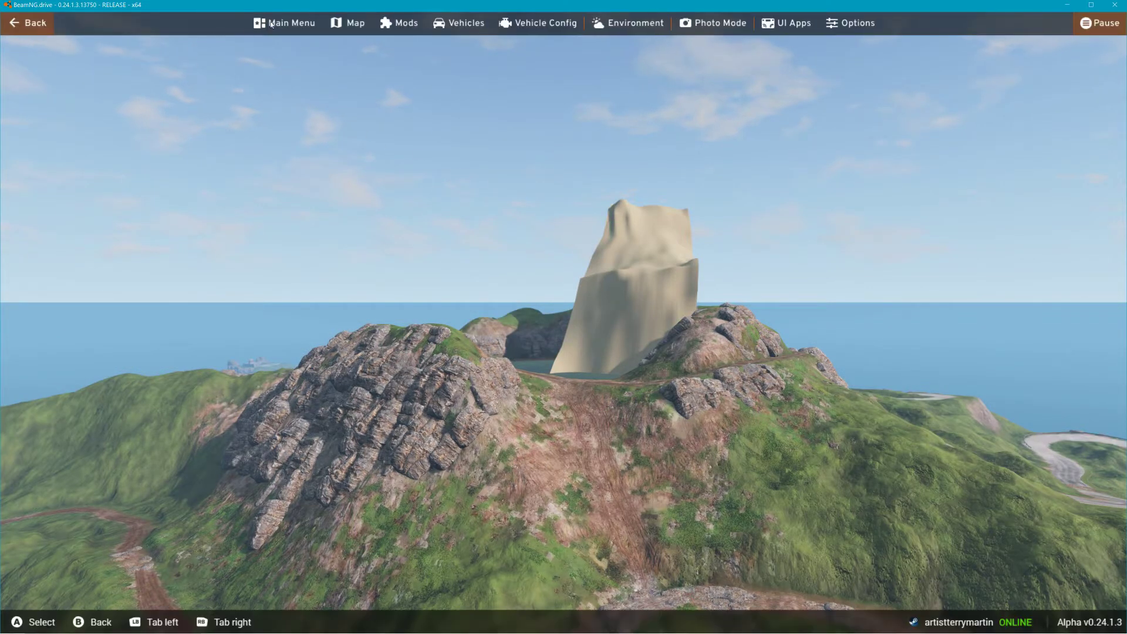
click(266, 22)
click(279, 312)
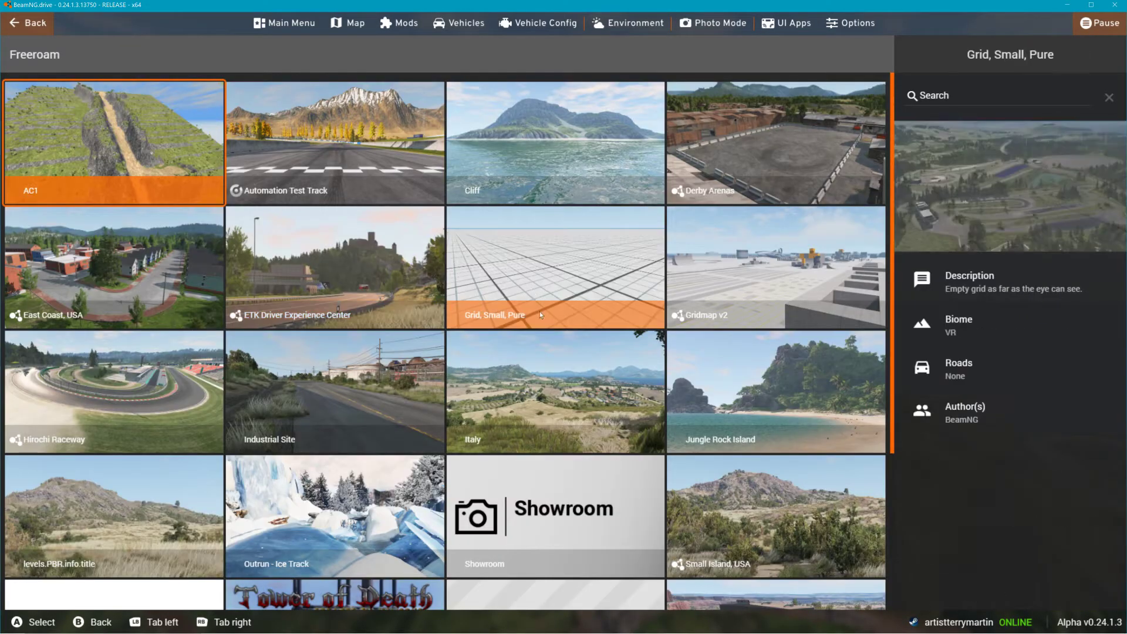
scroll(533, 457, down, 3)
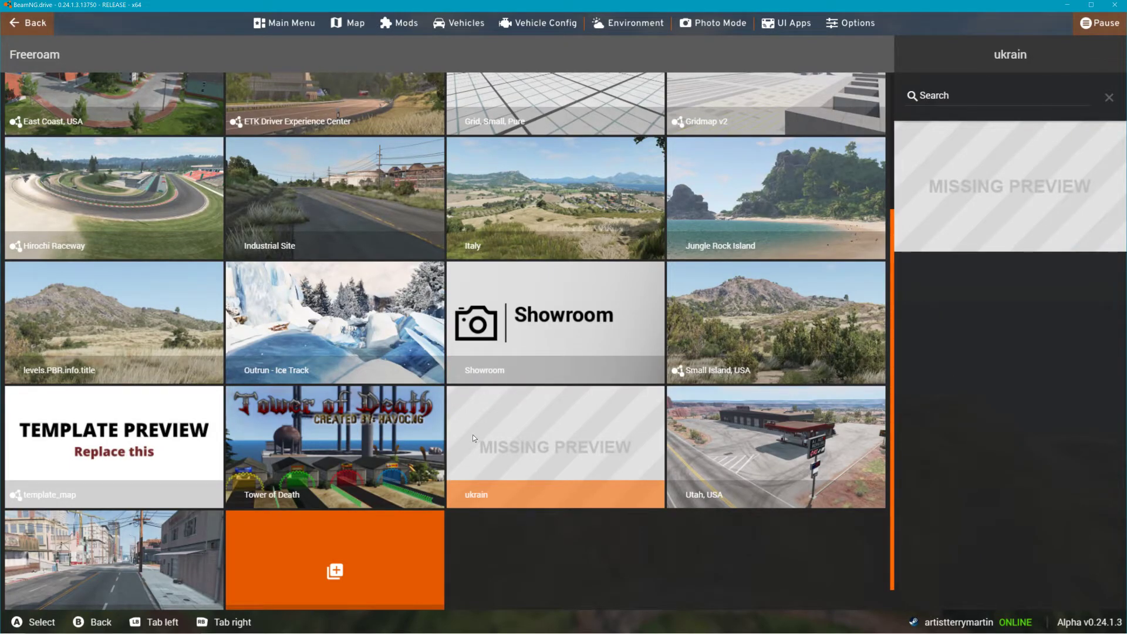
click(766, 237)
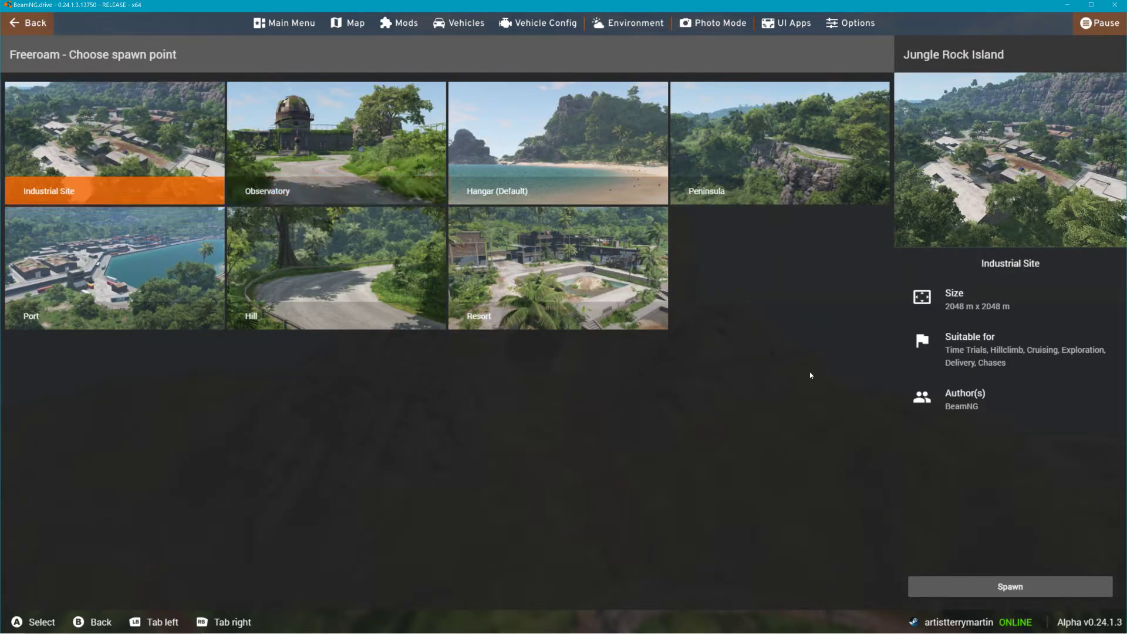
click(978, 584)
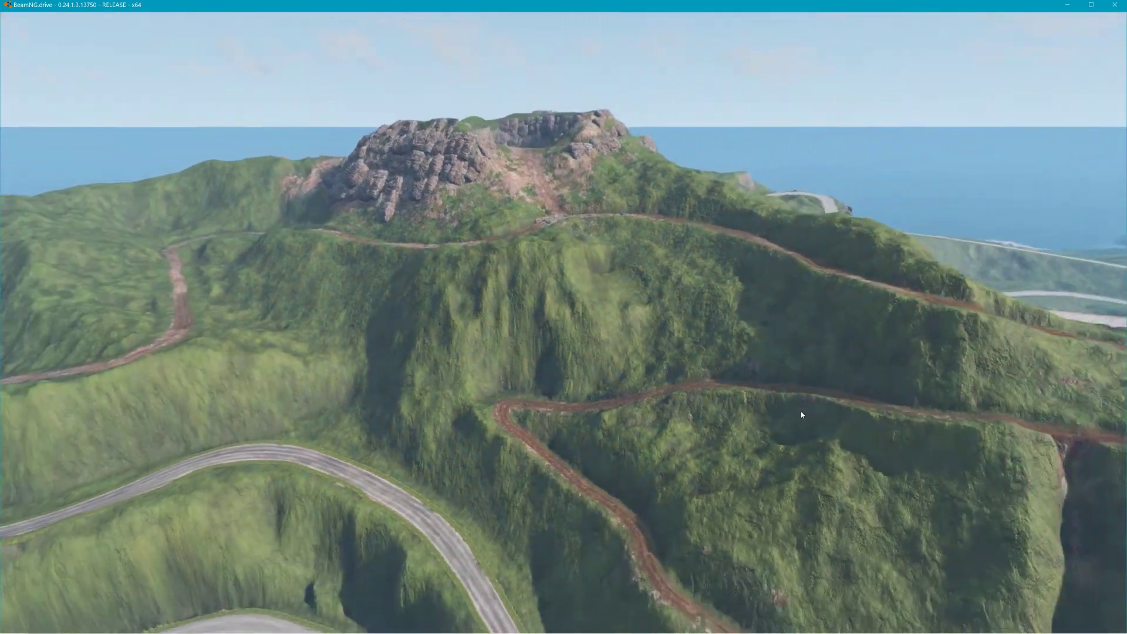
Step: Open the World Editor and try to open an editor window from the Window menu
key(F11)
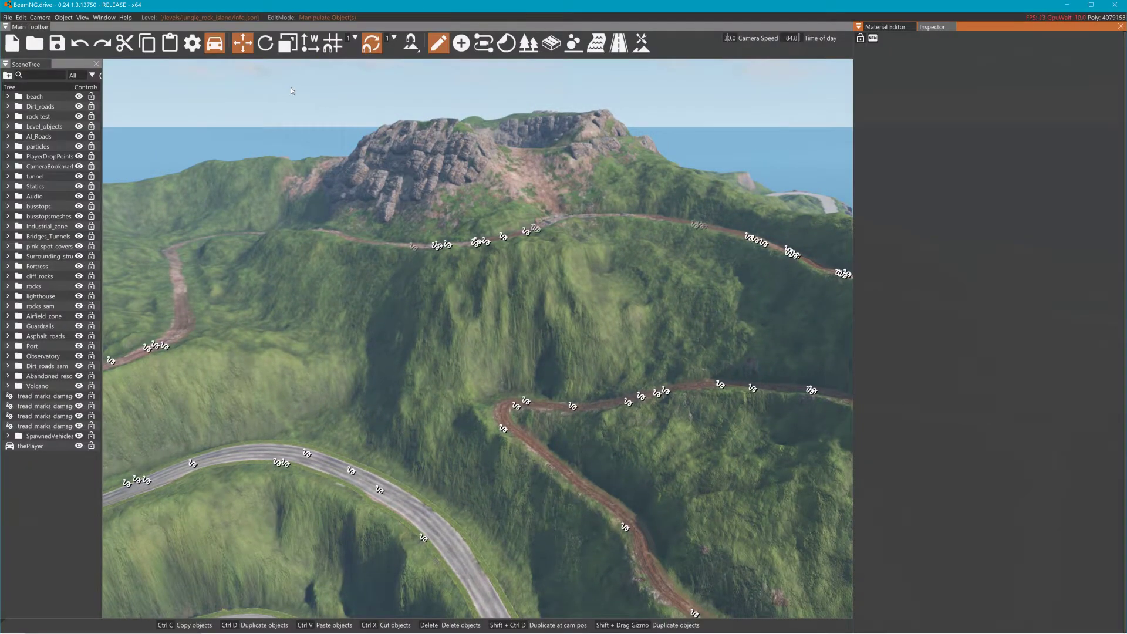
click(94, 18)
click(133, 49)
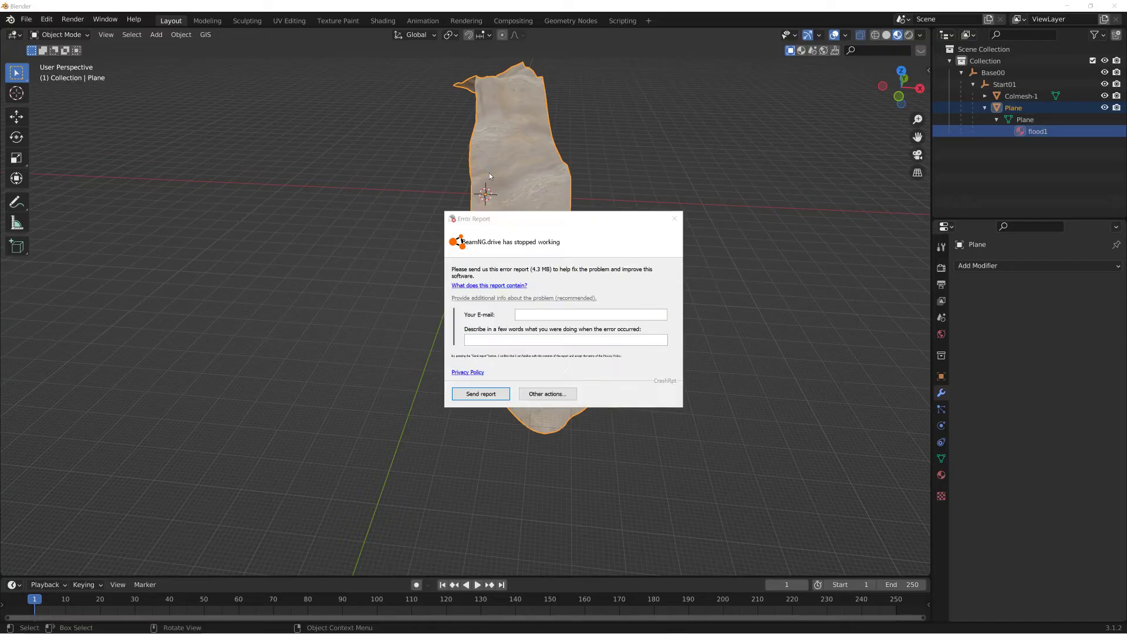
Step: Close the BeamNG error report and minimize Blender
click(506, 357)
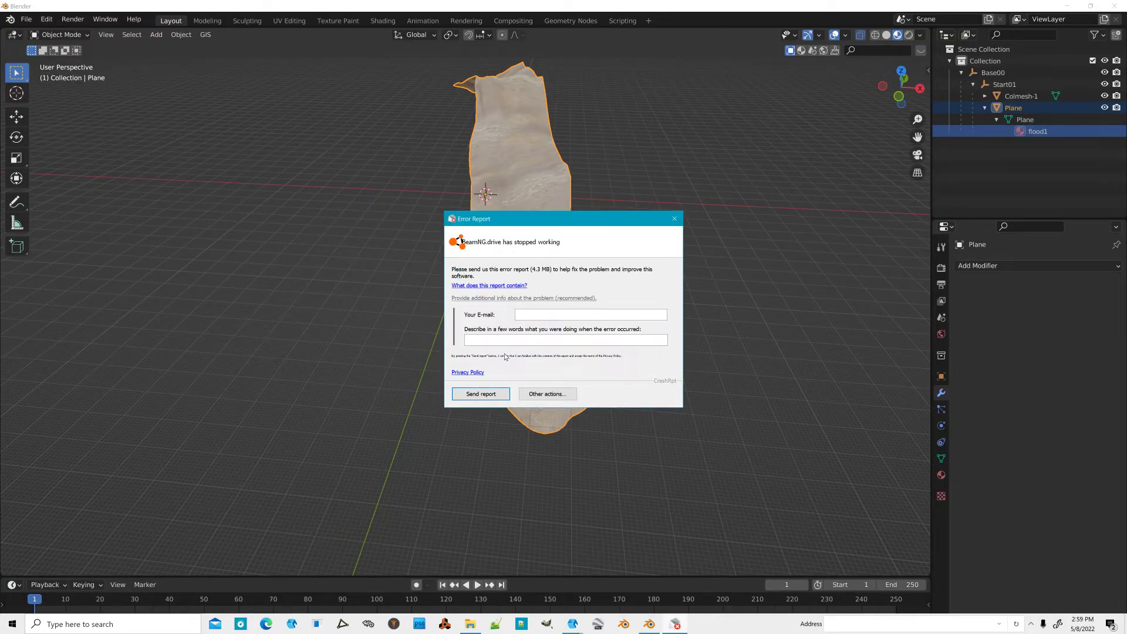
click(675, 219)
click(1068, 5)
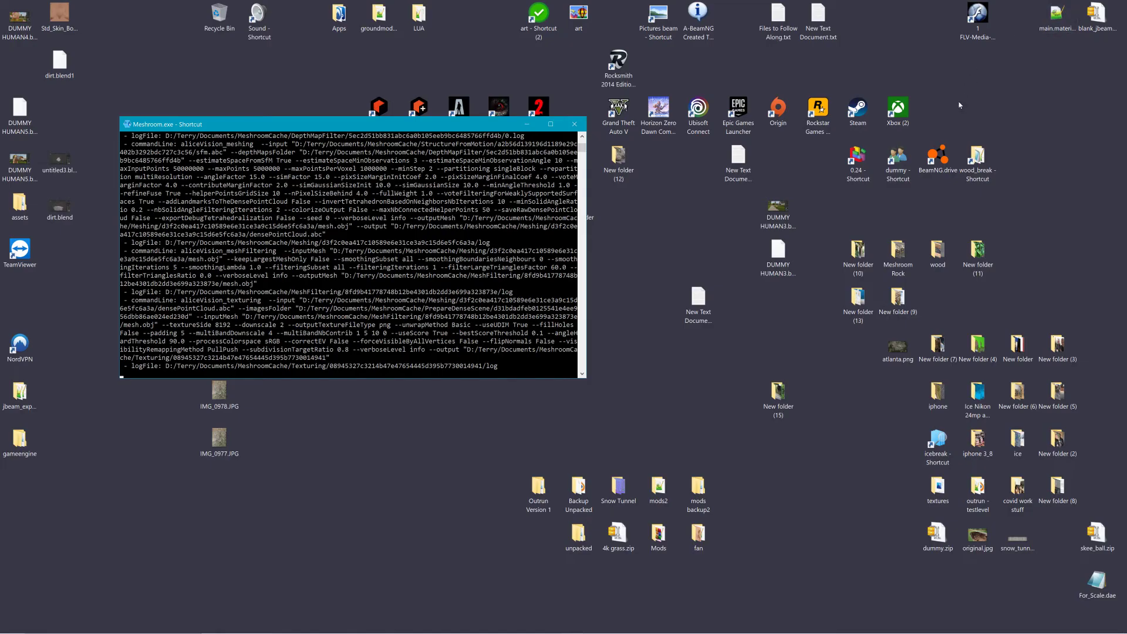
Step: Launch BeamNG.drive and load Jungle Rock Island in Freeroam
double_click(938, 158)
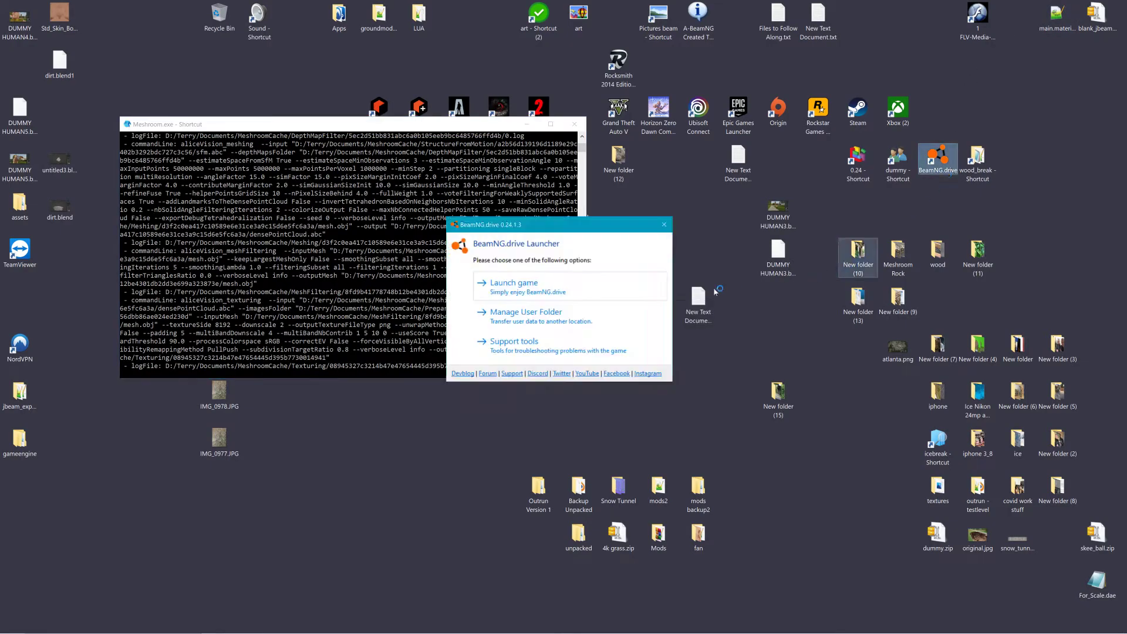
click(535, 281)
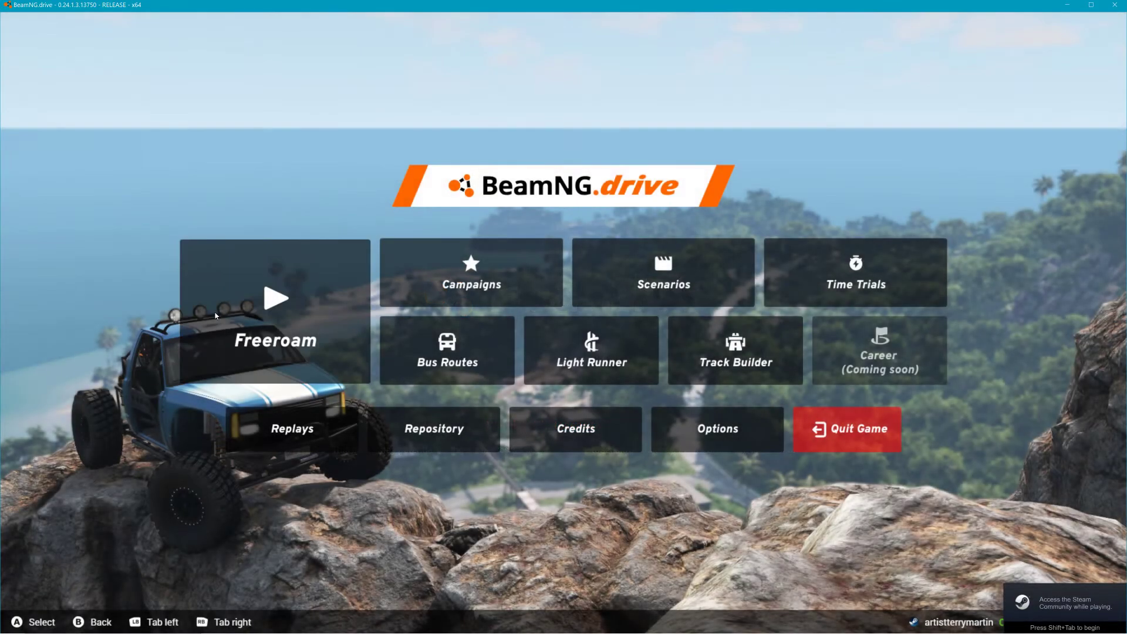
click(238, 303)
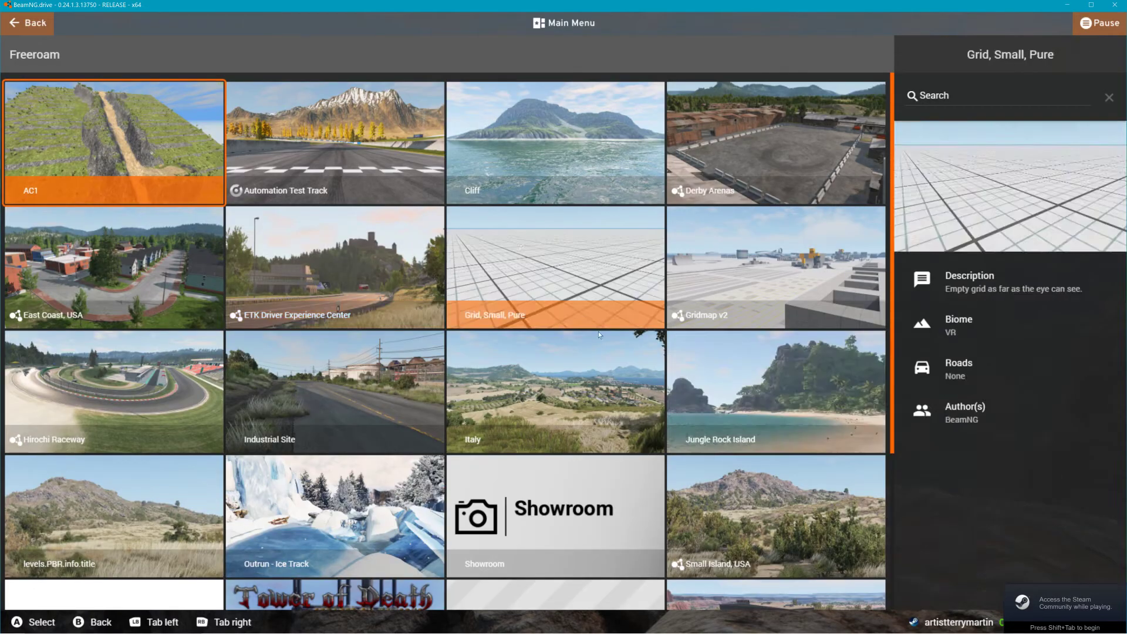
scroll(604, 397, down, 2)
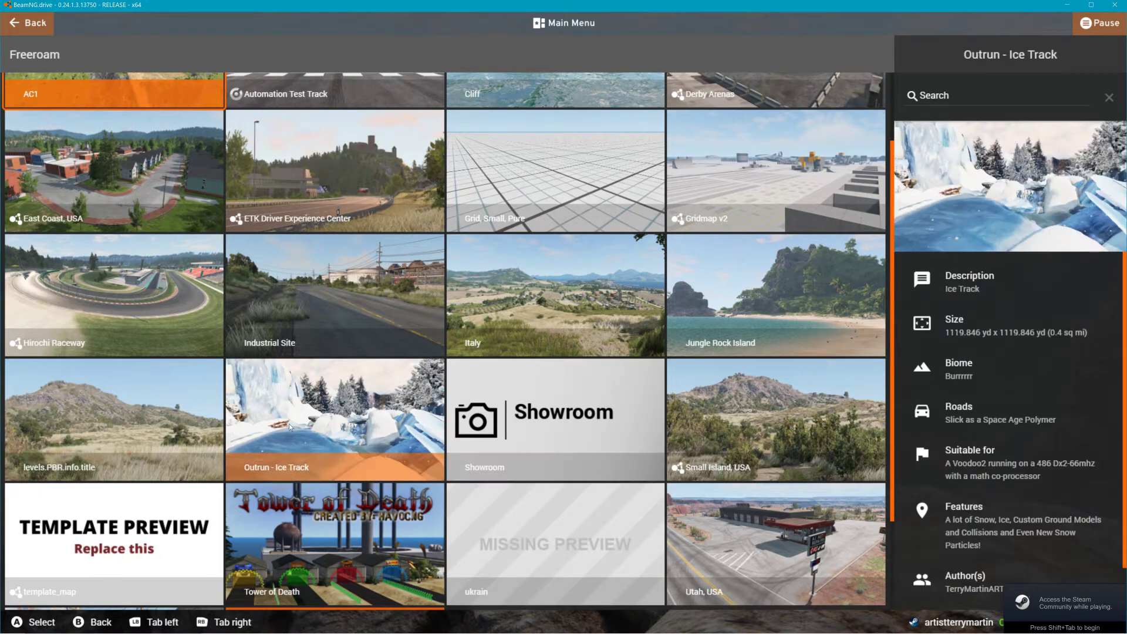
click(748, 325)
click(978, 586)
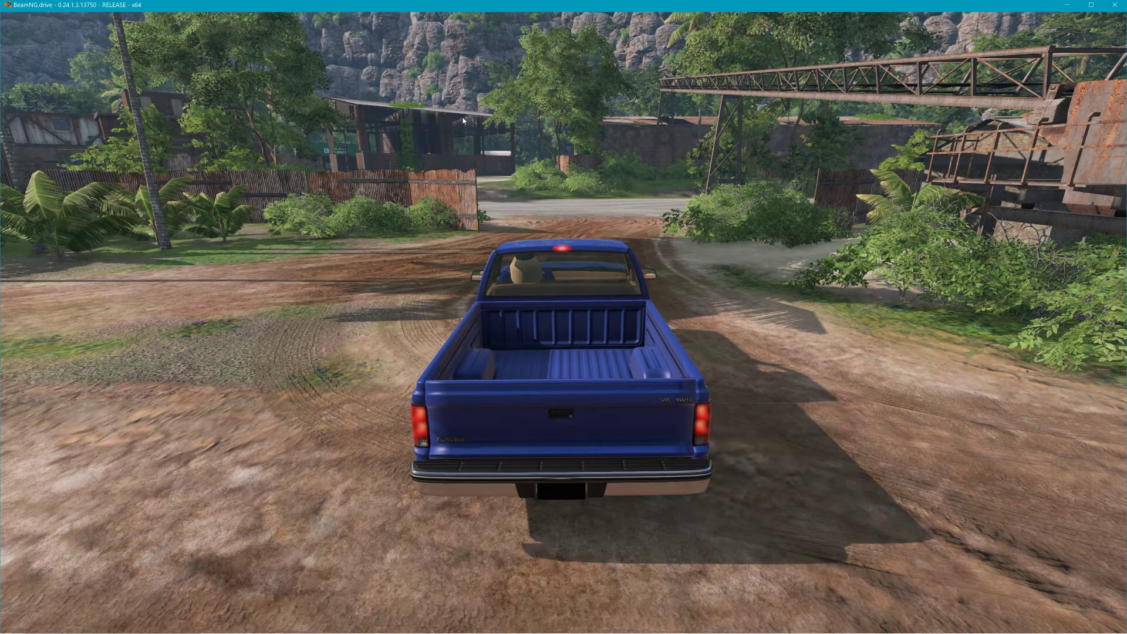
Step: Open the World Editor's Asset Browser and browse to the Flash_Flood_3_types_TerryMartinART art folder
key(F11)
click(105, 18)
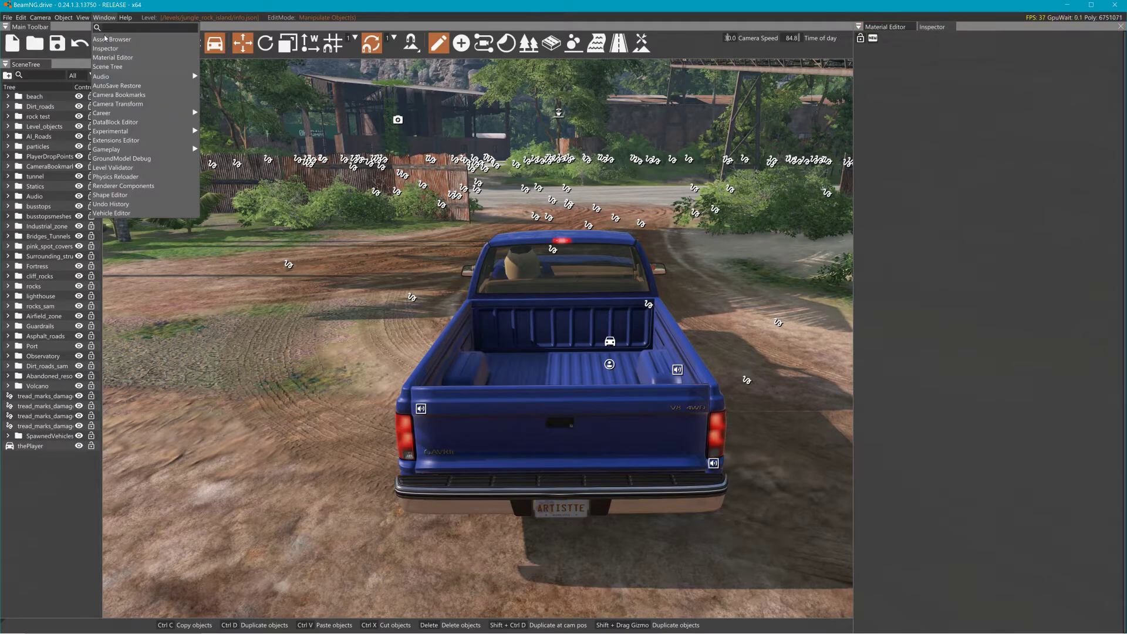
click(123, 38)
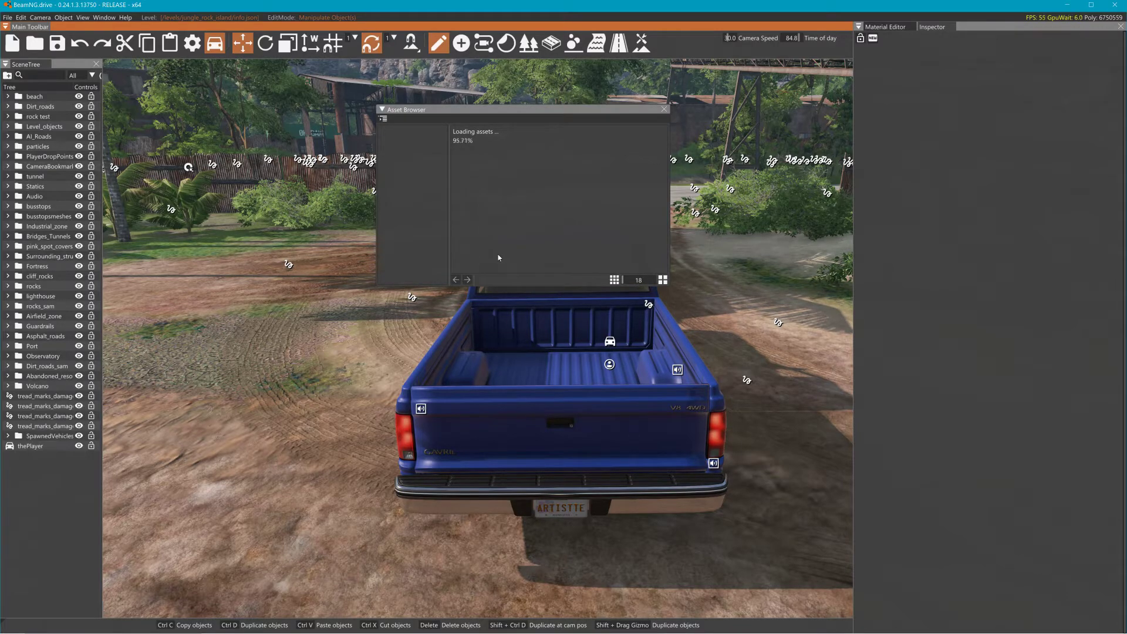
drag(479, 170, 774, 233)
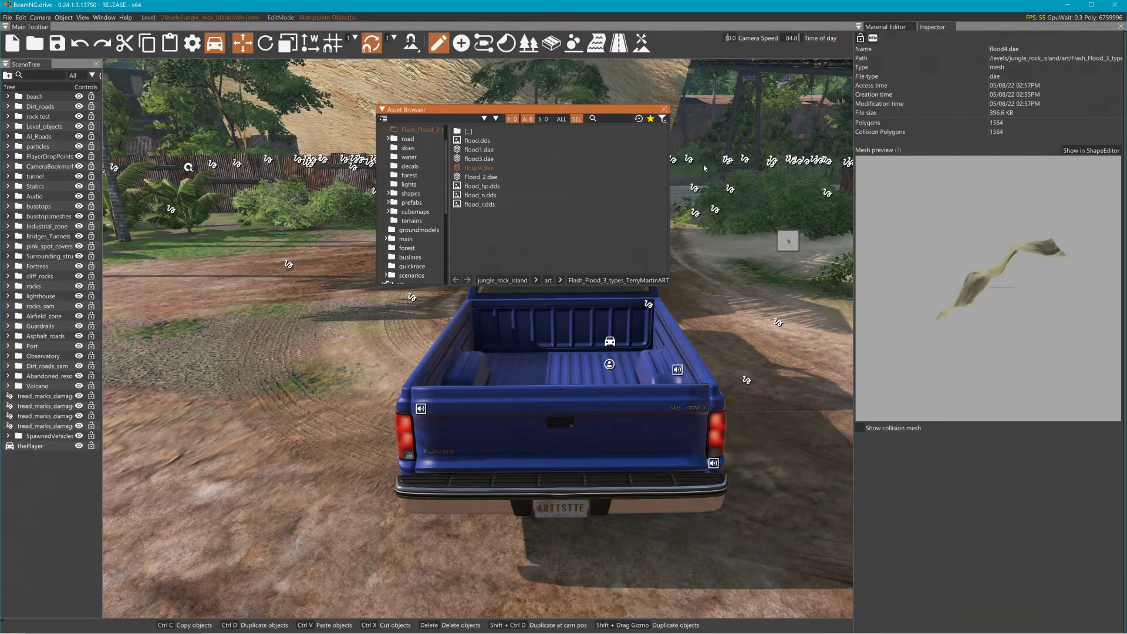
Step: Place flood4.dae from the Asset Browser into the level, then close the Asset Browser
drag(763, 307, 762, 311)
right_drag(761, 312, 400, 146)
key(s)
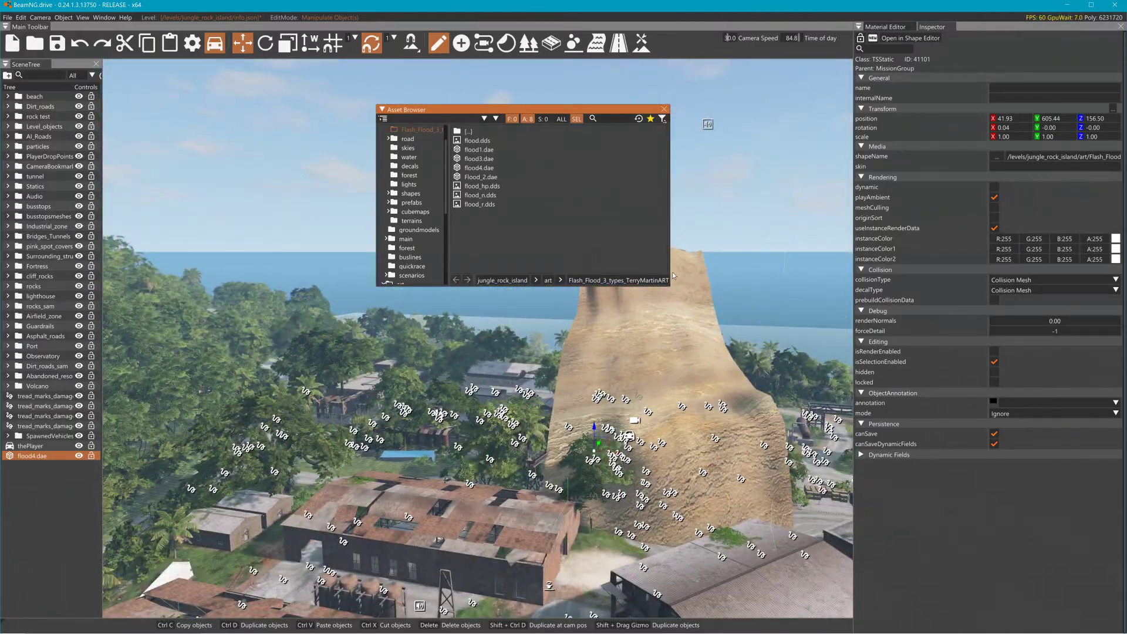
click(663, 110)
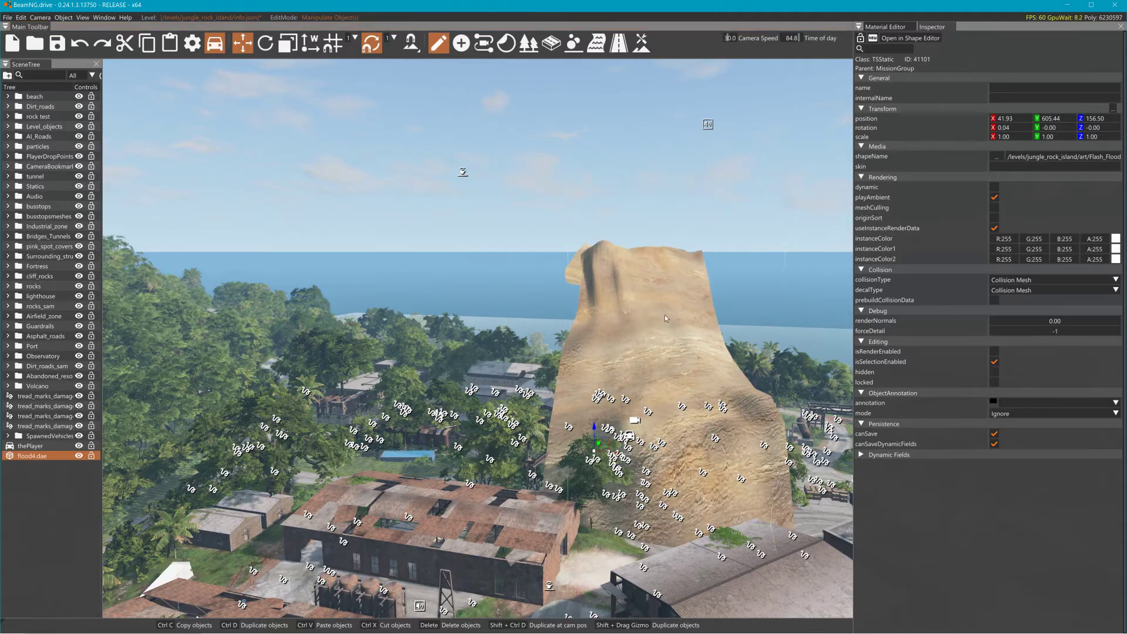
Step: Filter the scene tree for "fore" and hide theForest object
right_drag(666, 319, 822, 440)
key(s)
right_drag(435, 235, 582, 215)
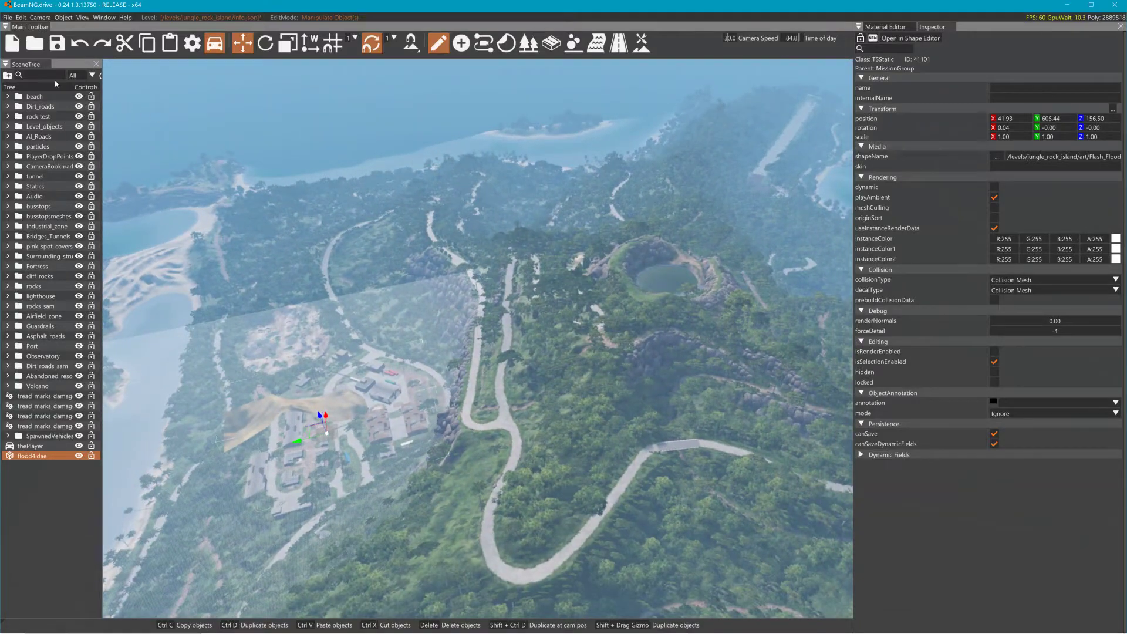
click(49, 76)
text(fore)
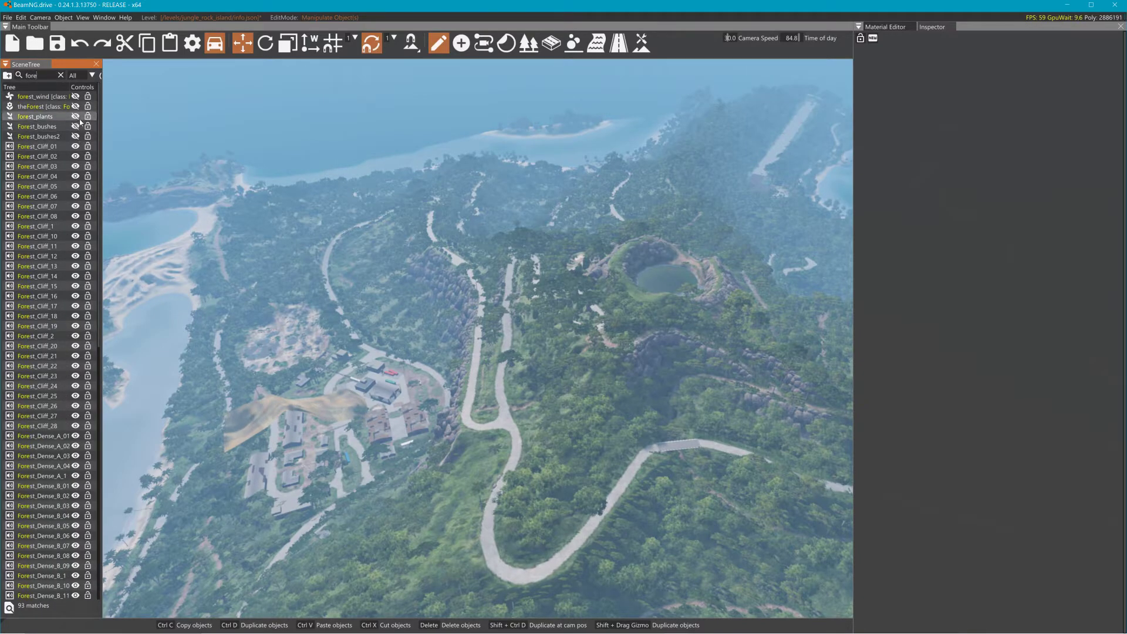
click(75, 107)
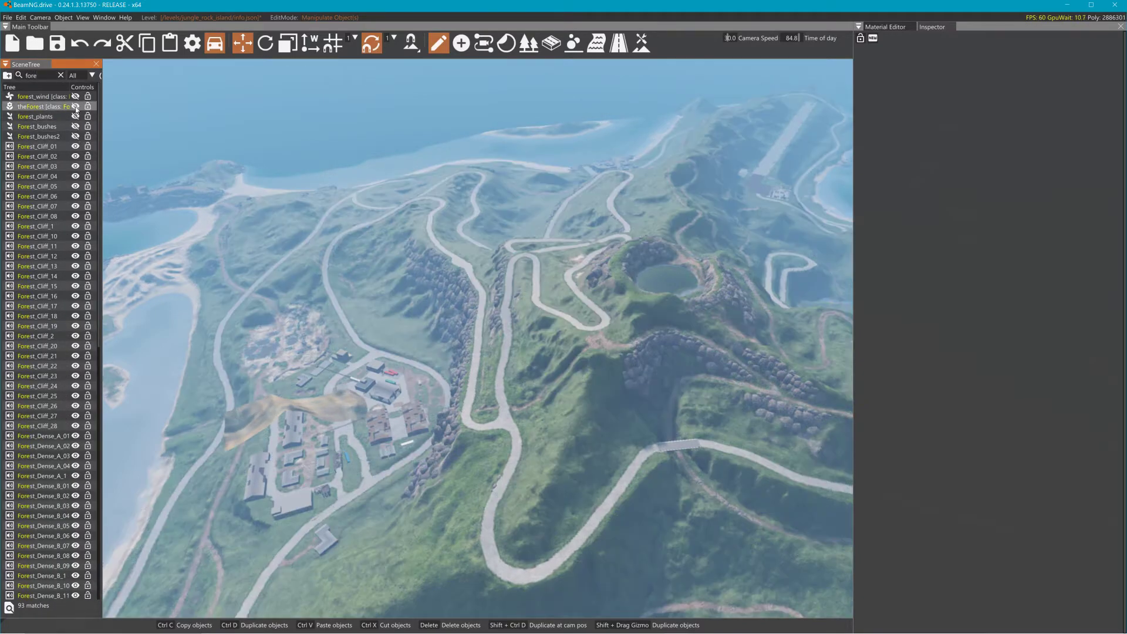
Step: Select the flood mesh and move it over to the crater lake area
click(323, 408)
drag(308, 439, 700, 365)
key(2)
key(1)
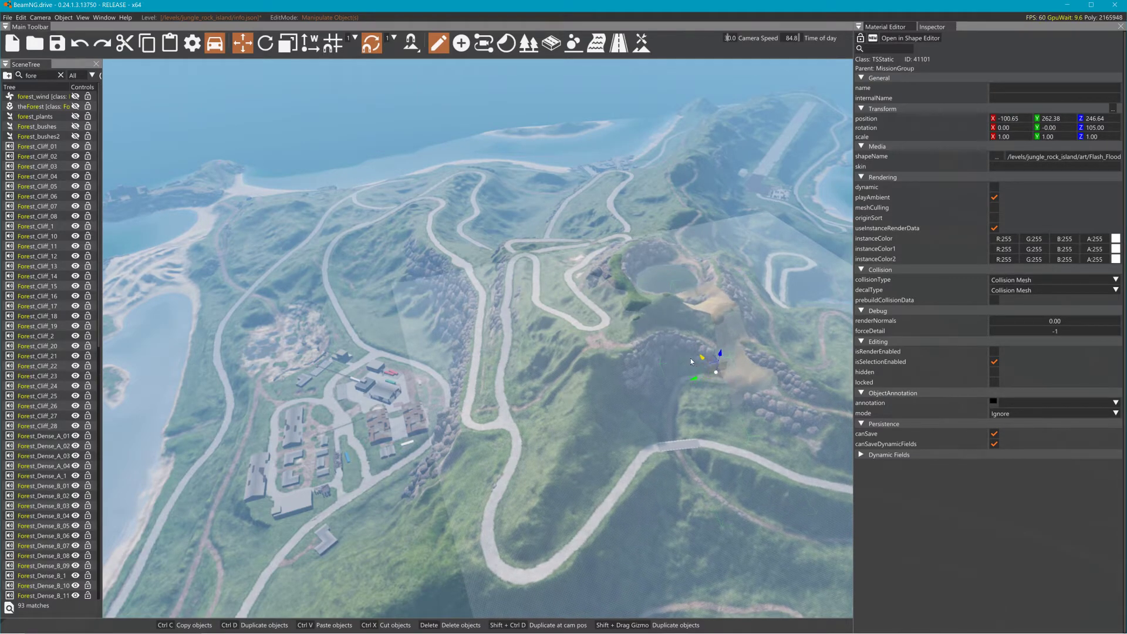
key(ctrl+z)
right_drag(718, 356, 484, 370)
key(d)
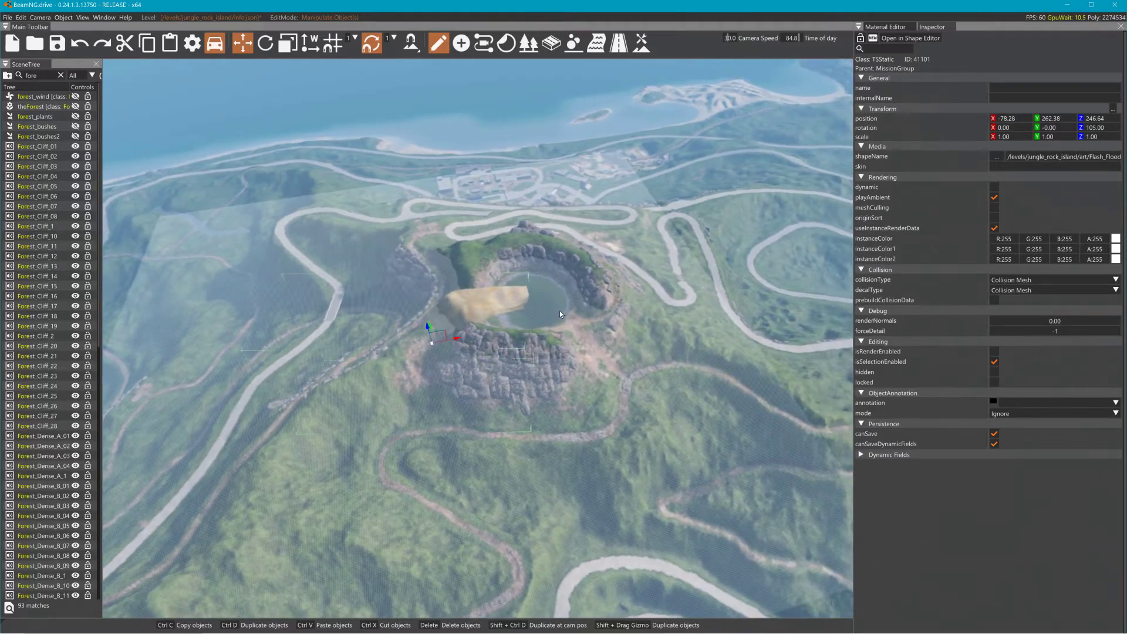
Step: Rotate the flood mesh to about 0° around its vertical axis and toggle Rotate Snap
key(2)
drag(442, 351, 464, 327)
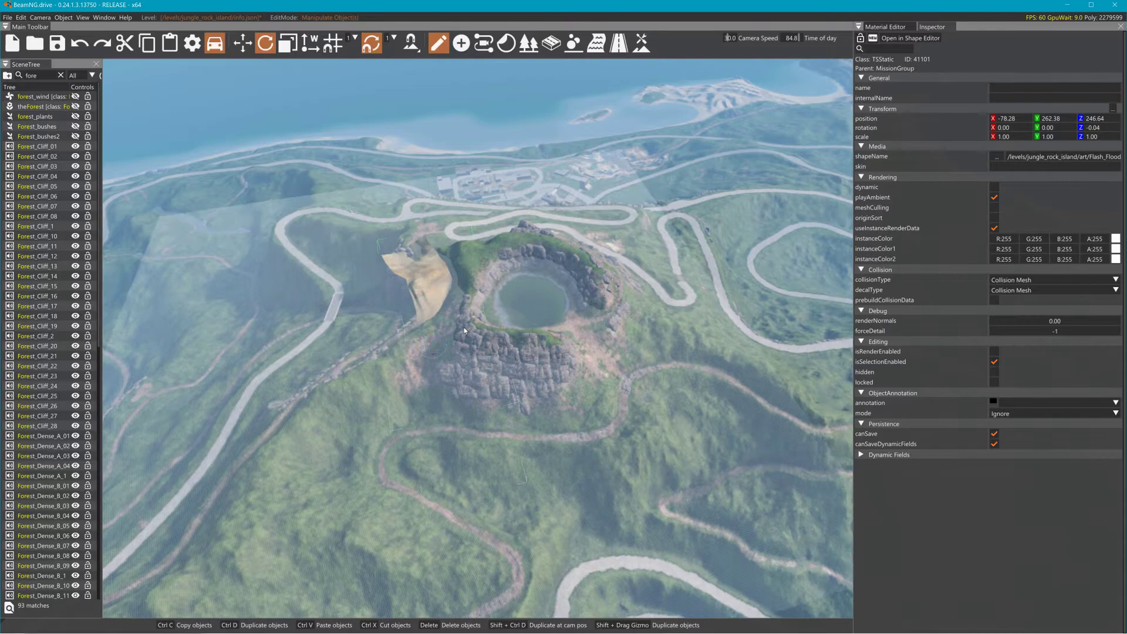
key(1)
click(379, 44)
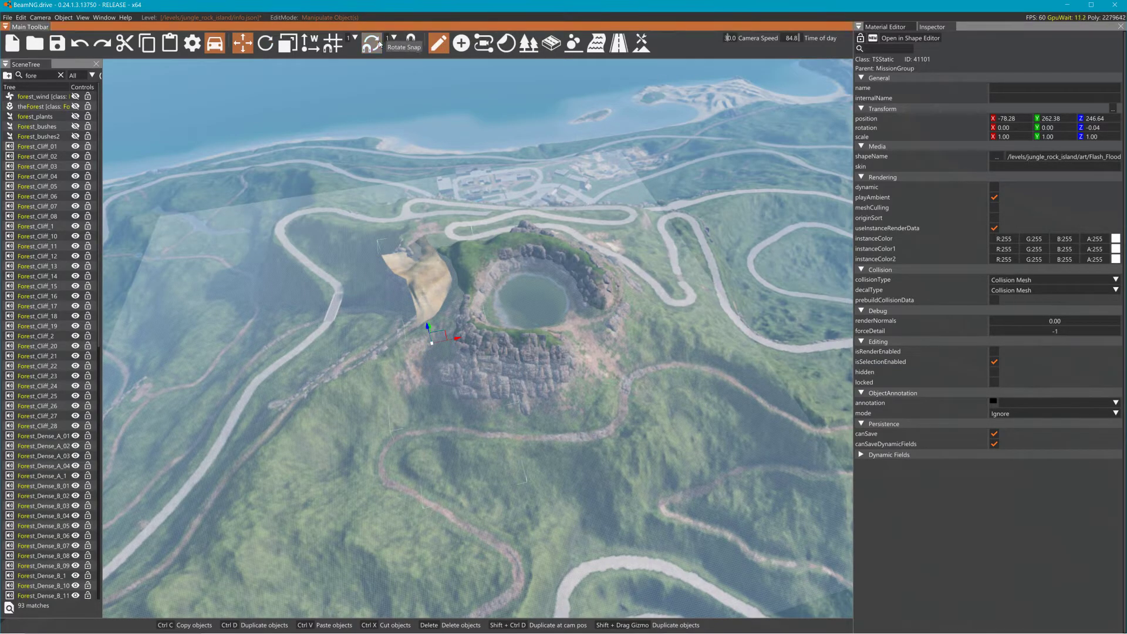
Step: Move the flood mesh onto the slope below the crater, lining it up with the valley
drag(431, 324, 592, 385)
right_drag(591, 384, 556, 430)
drag(539, 441, 541, 529)
drag(553, 526, 491, 500)
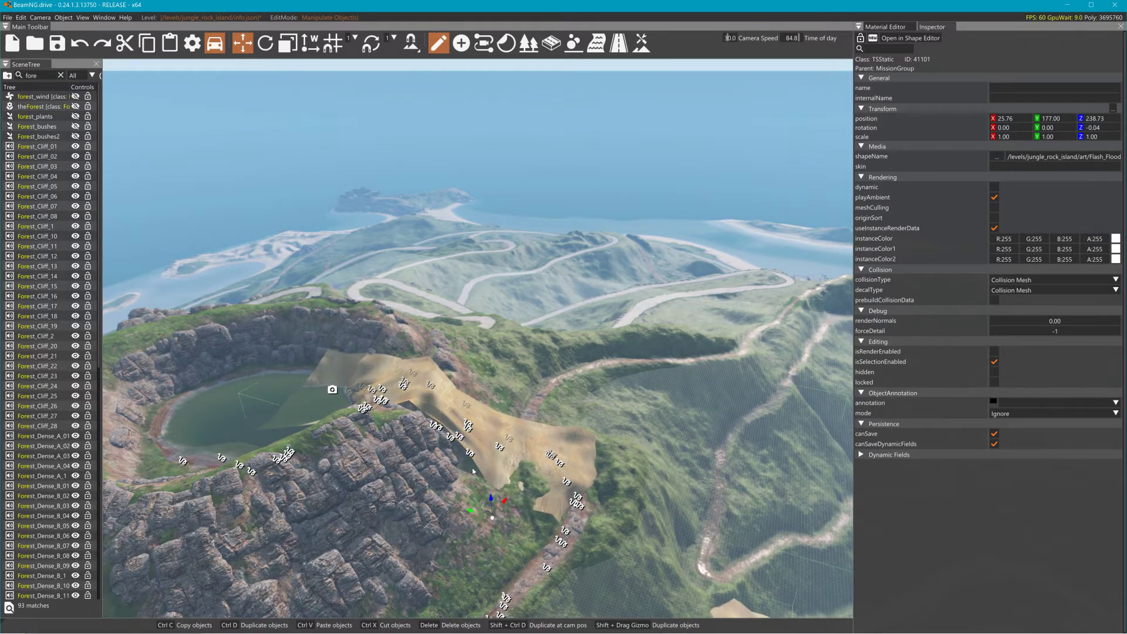
right_drag(490, 499, 486, 434)
drag(491, 393, 452, 417)
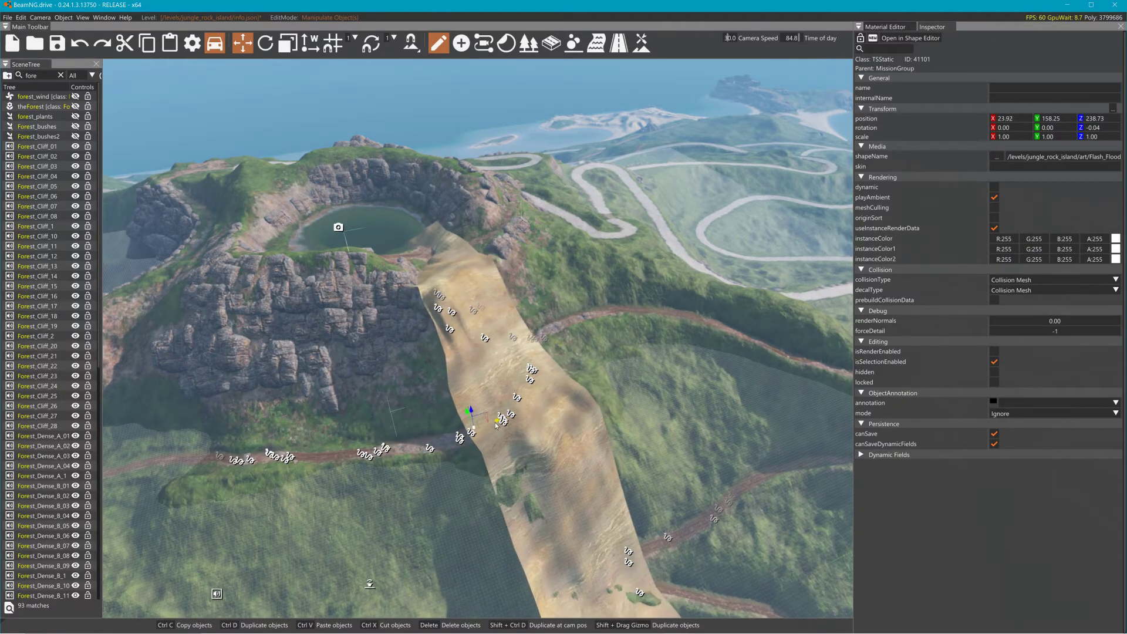
mouse_move(485, 431)
mouse_down()
mouse_move(499, 420)
mouse_move(467, 414)
mouse_move(464, 394)
mouse_move(474, 429)
mouse_up()
key(2)
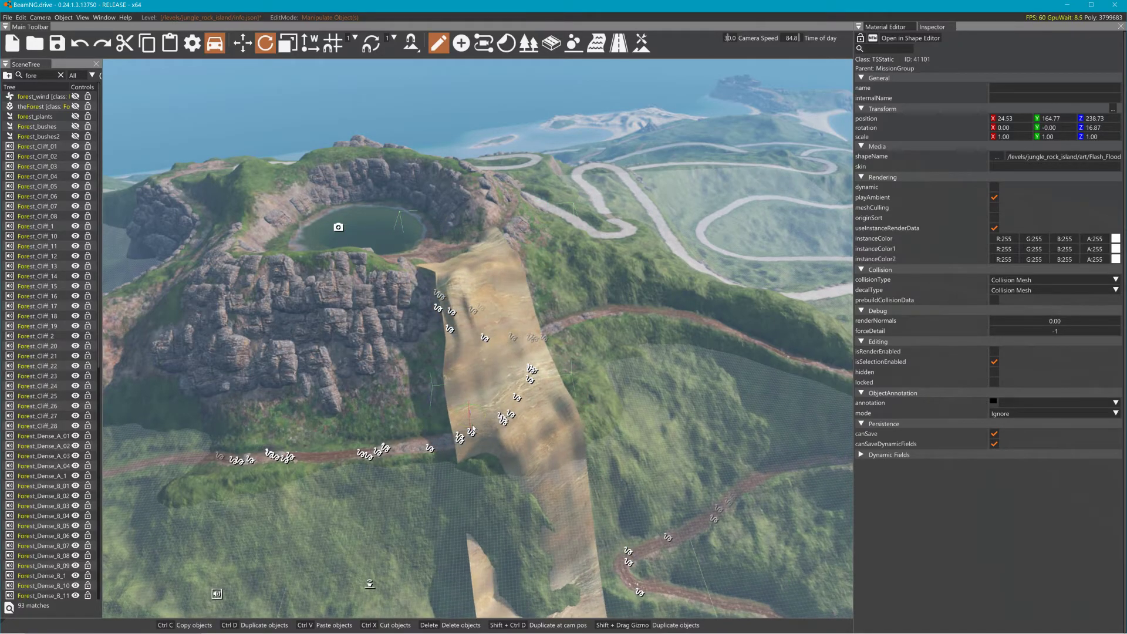
key(1)
Step: Rotate the flood mesh to about 13.5° and shift it so it follows the gully down the slope
drag(464, 404, 439, 395)
right_drag(439, 395, 573, 445)
key(a)
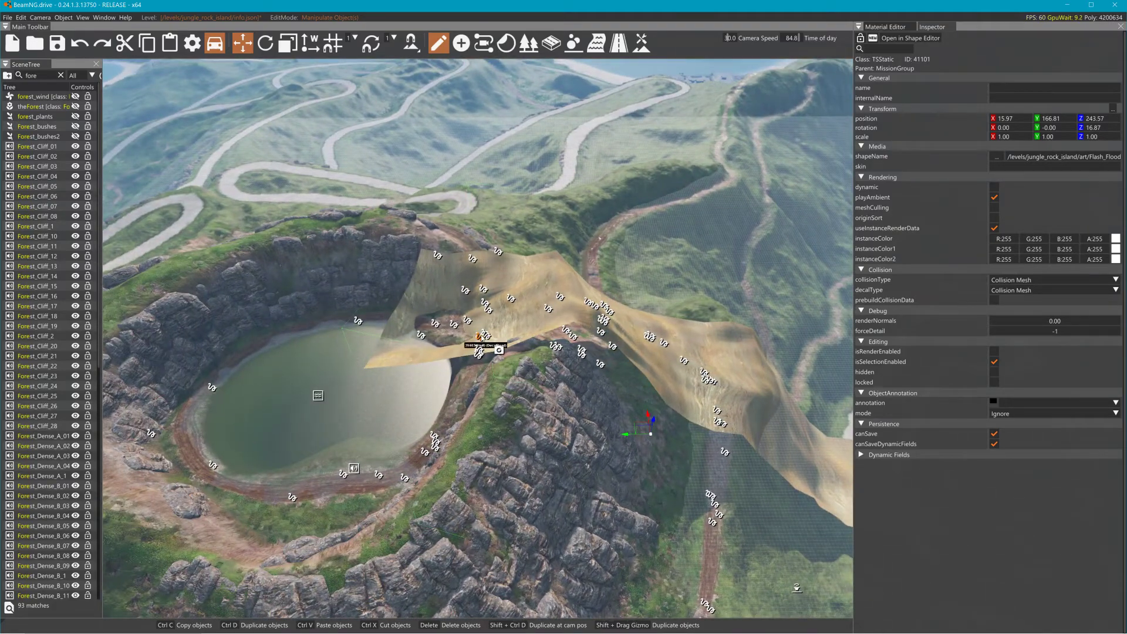
key(2)
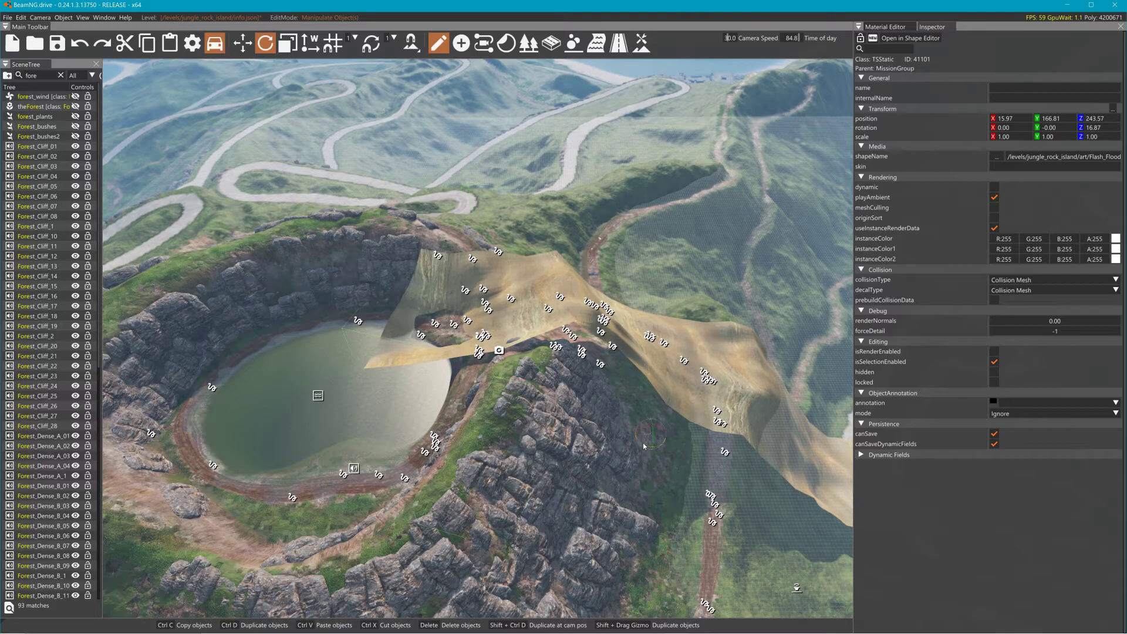
drag(643, 443, 565, 390)
key(1)
key(d)
right_drag(679, 357, 587, 340)
drag(461, 346, 418, 403)
key(1)
key(w)
right_drag(453, 398, 477, 440)
key(s)
key(a)
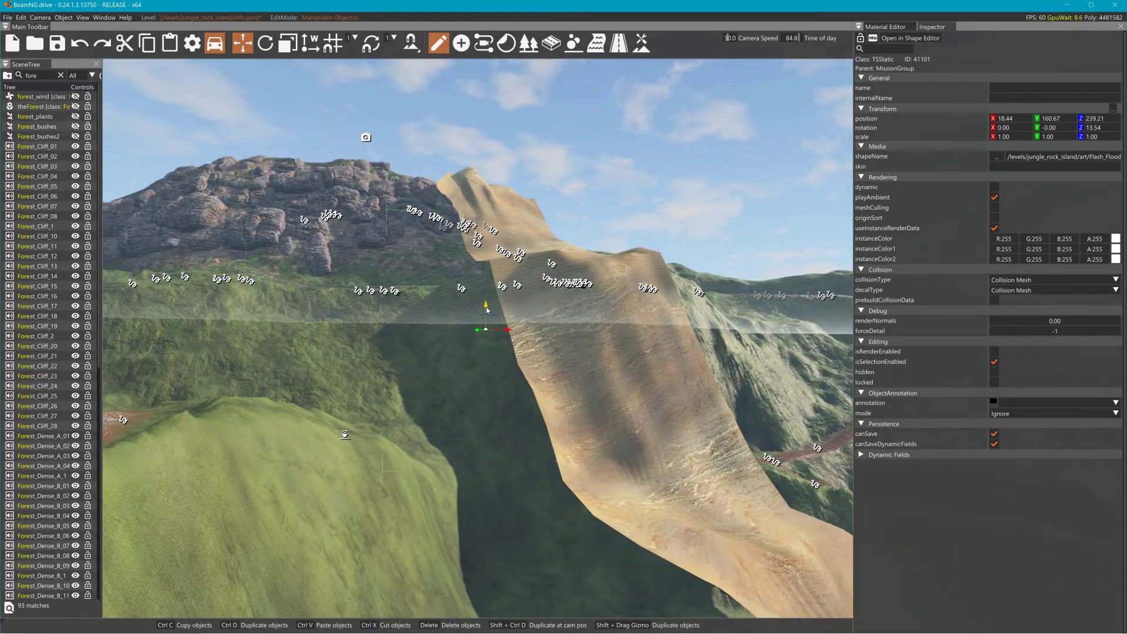
Step: Scale the flood mesh to 1.40 and reposition it to fit the gully below the crater
right_drag(489, 329, 466, 342)
key(w)
key(a)
key(s)
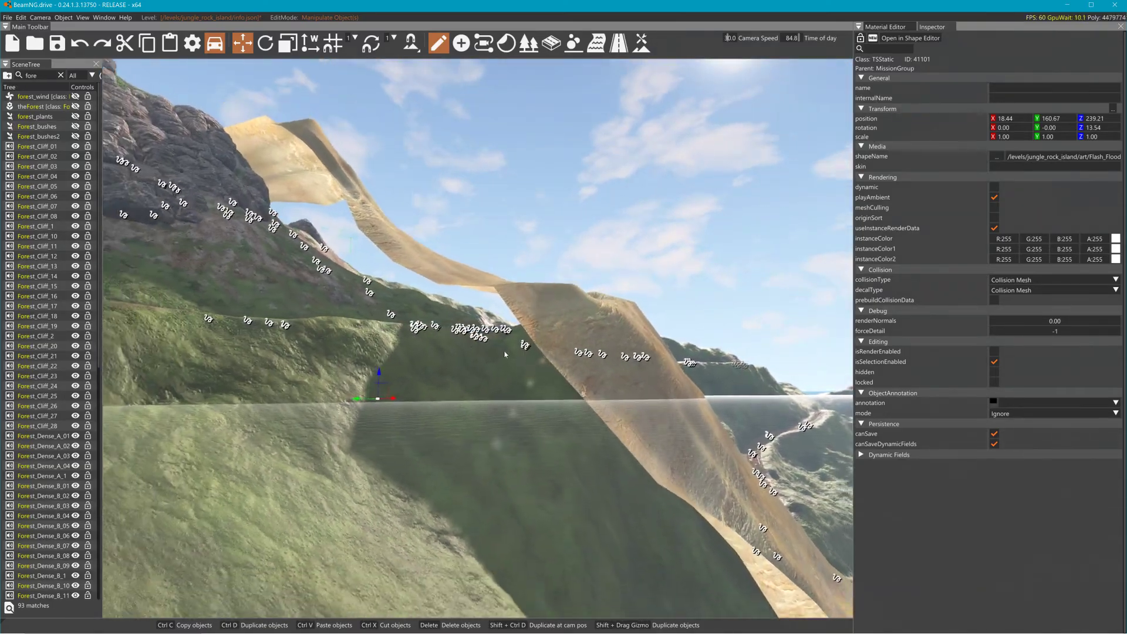
drag(404, 395, 332, 402)
right_drag(332, 402, 465, 319)
key(w)
key(s)
key(d)
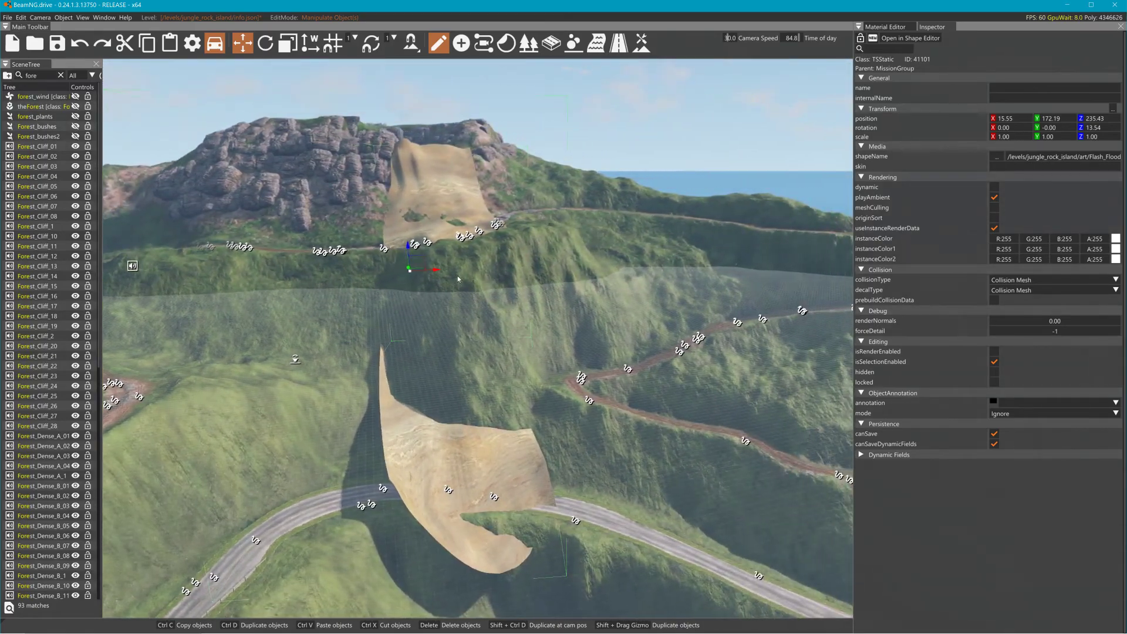
drag(442, 276, 406, 284)
key(1)
key(2)
key(1)
key(2)
key(1)
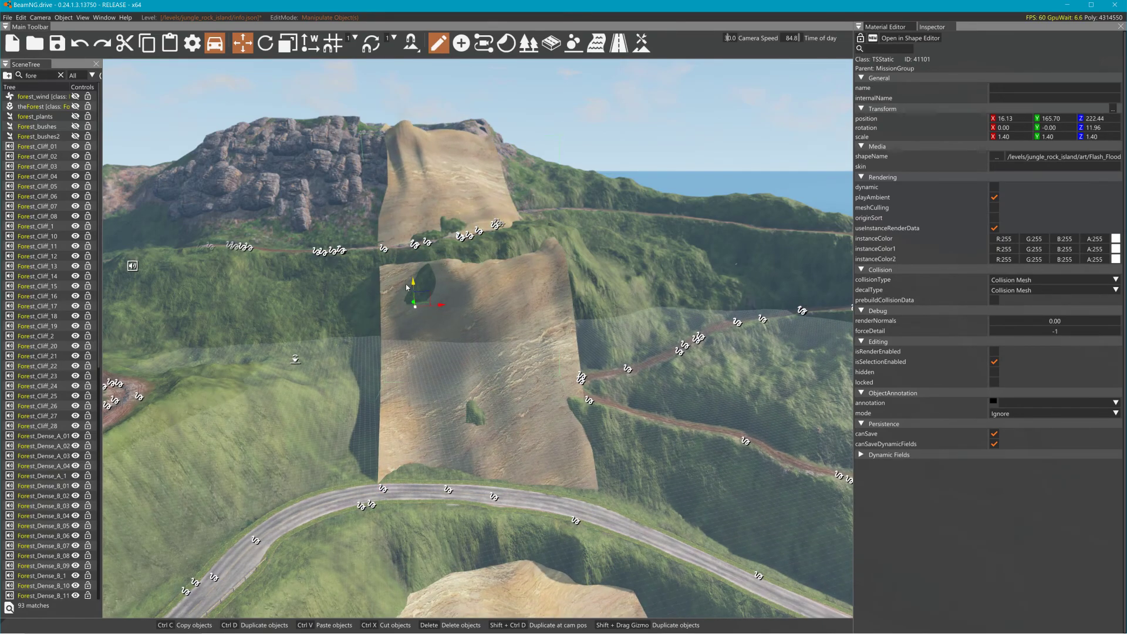
Step: Switch to Blender and undo repeatedly back past the added empties and parenting of the flood plane
key(alt+Tab)
key(alt+Tab)
key(alt+Tab)
key(alt+Tab)
key(alt+Tab)
key(alt+Tab)
key(alt+Tab)
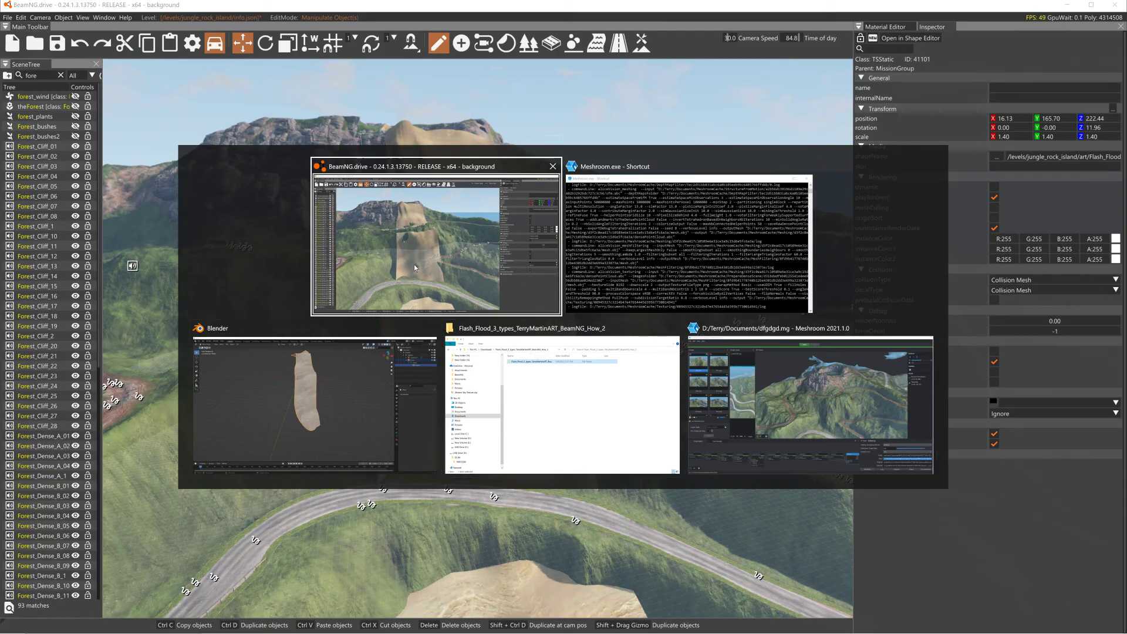
key(ctrl+z)
key(ctrl+z)
key(ctrl+z)
key(ctrl+z)
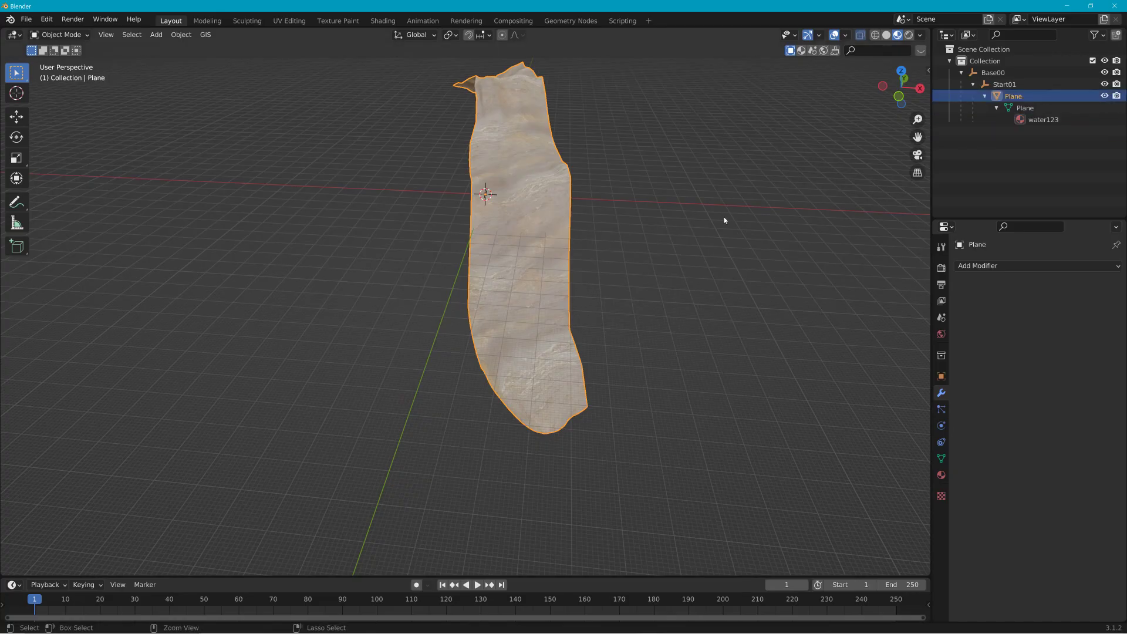
key(ctrl+z)
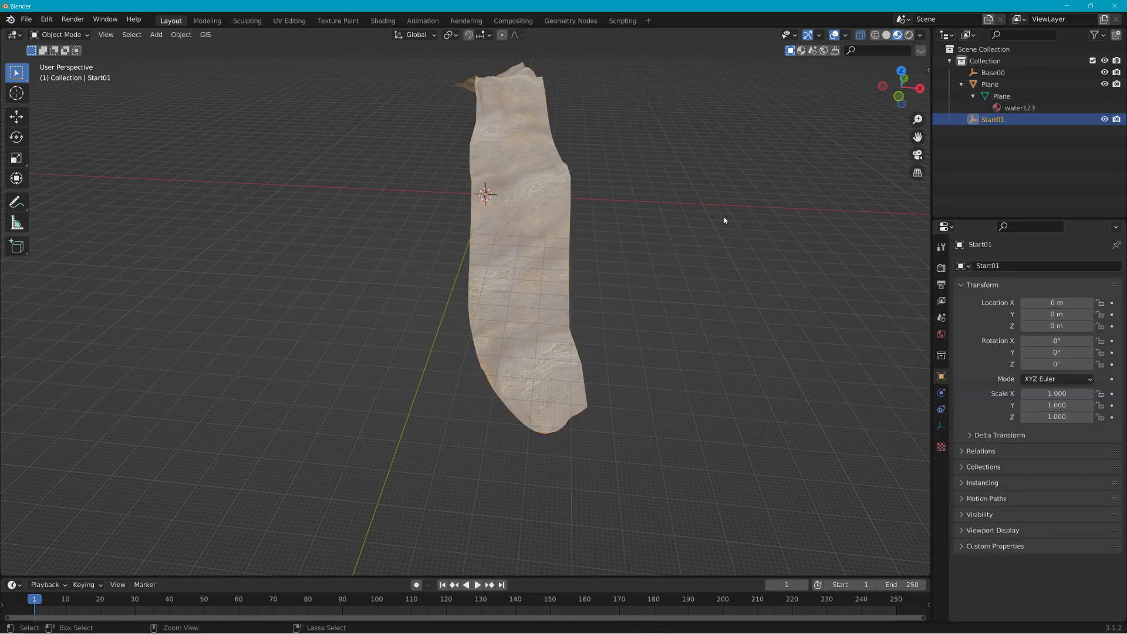
key(ctrl+z)
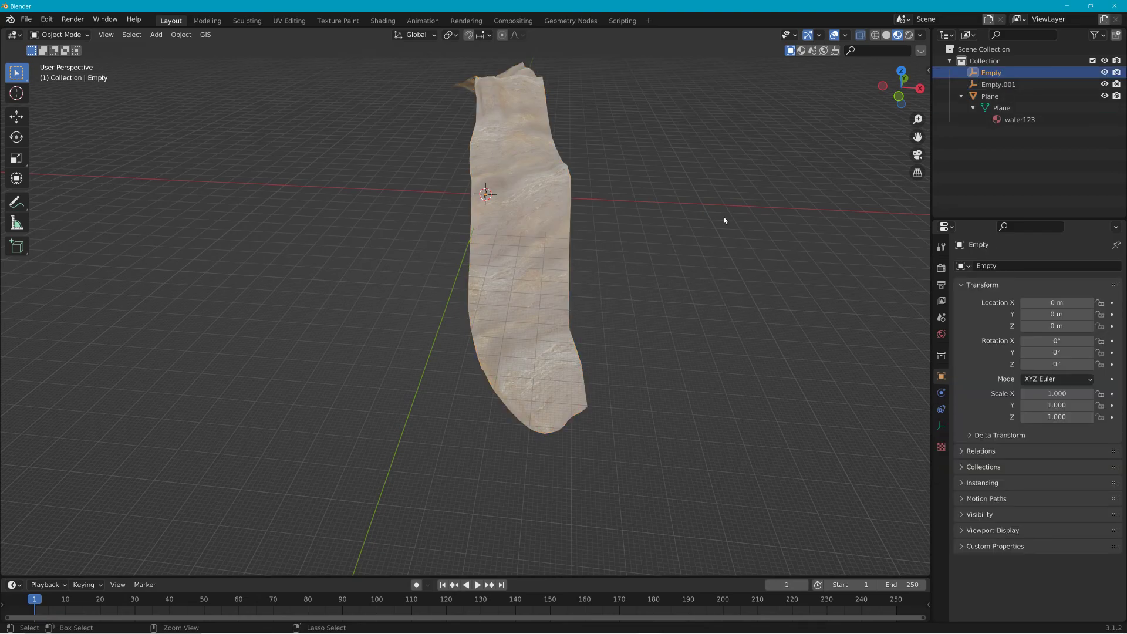
key(ctrl+z)
key(ctrl+z)
key(ctrl+z)
key(ctrl+z)
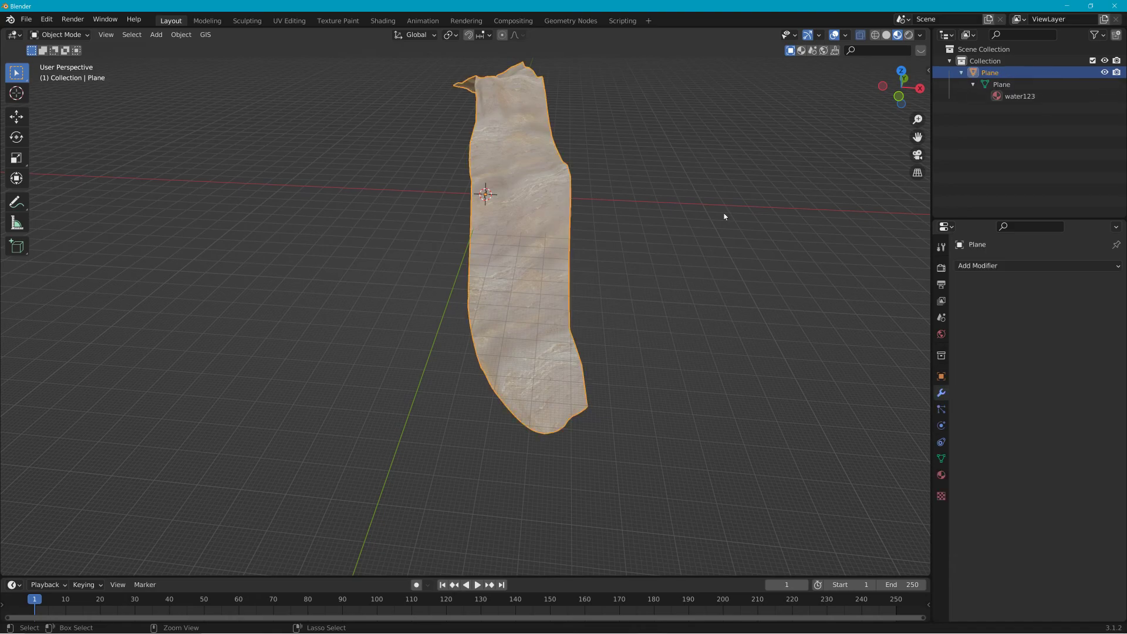
key(ctrl+z)
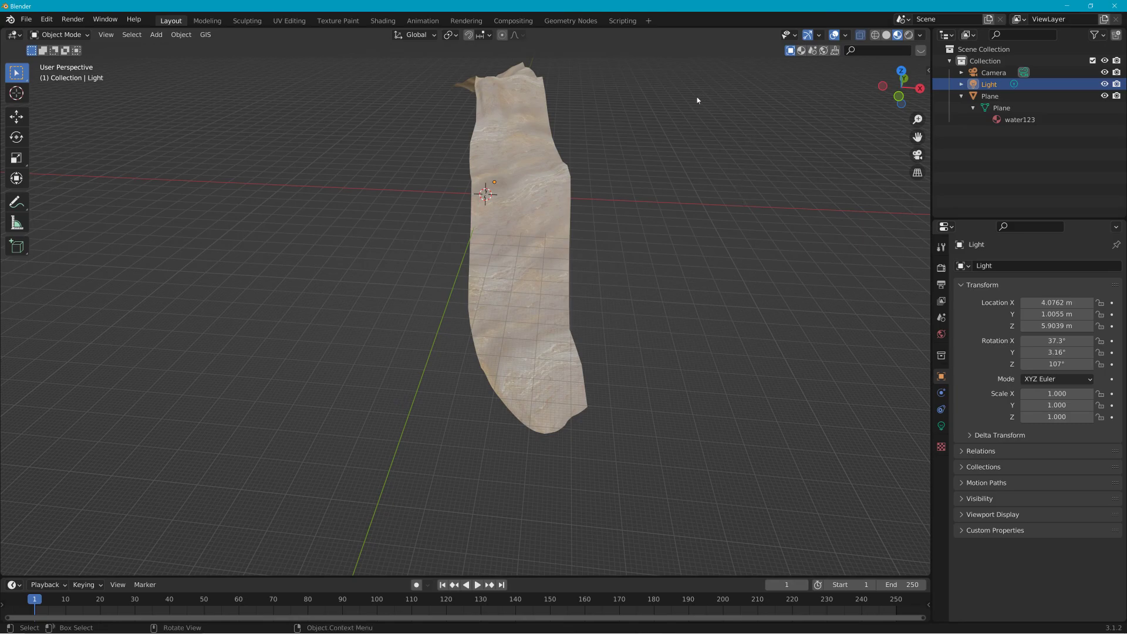
middle_drag(654, 131, 734, 139)
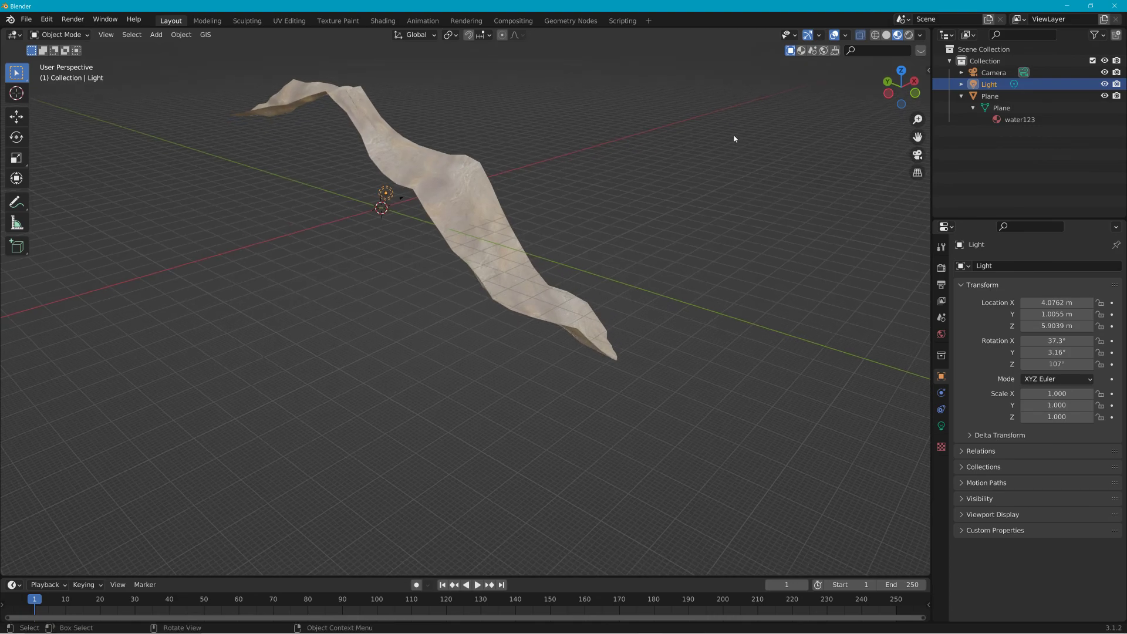